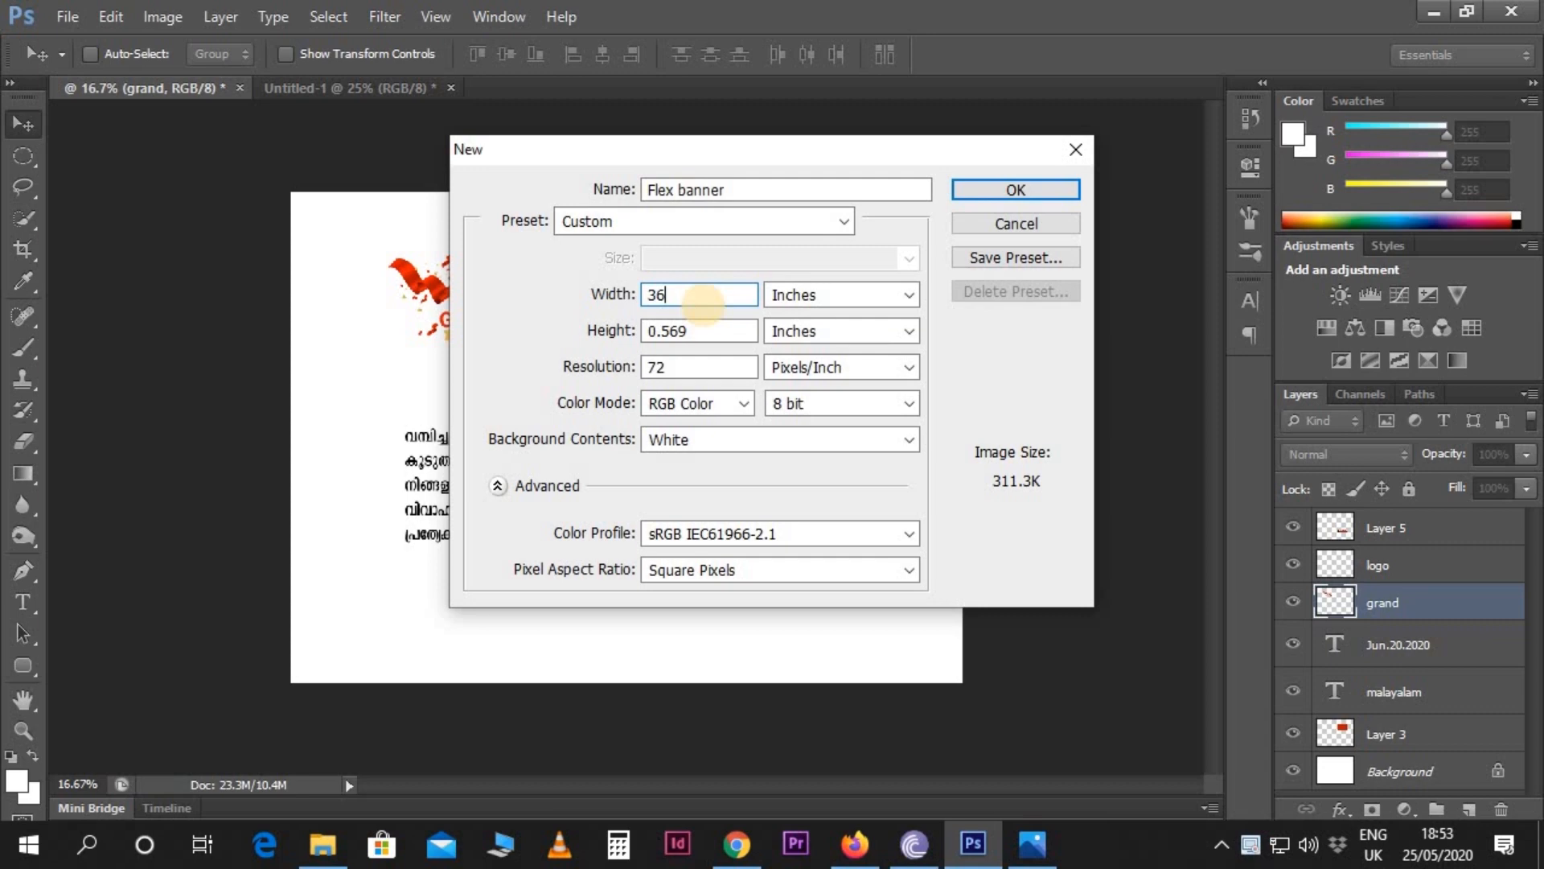
- Set the new banner document to 24 inches high, 72 pixels/inch and RGB Color, and create it
left_click_drag(689, 331, 642, 354)
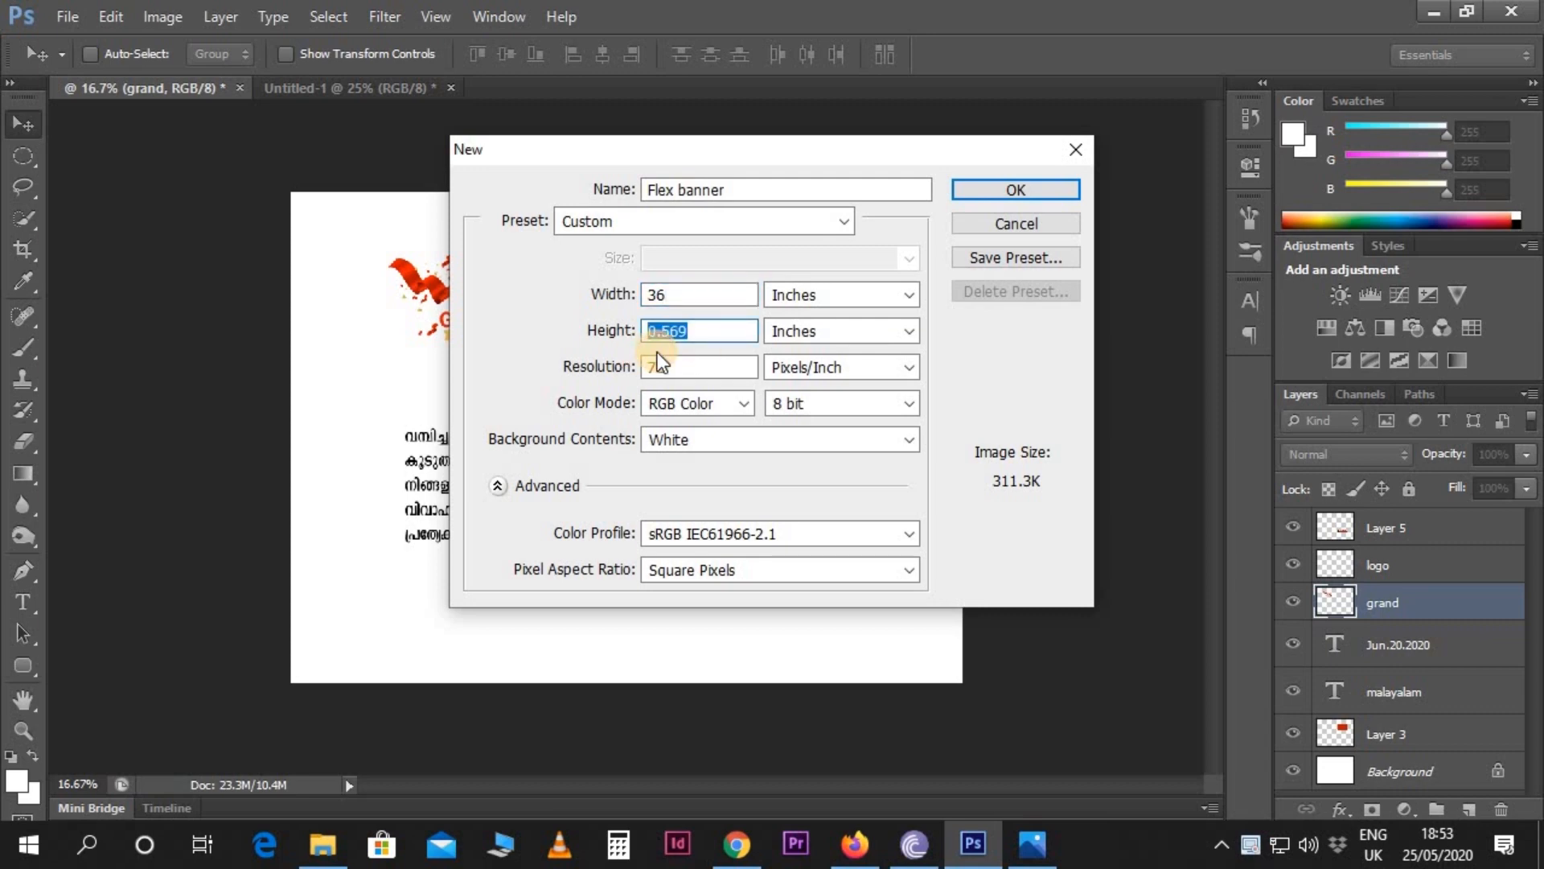
type("24")
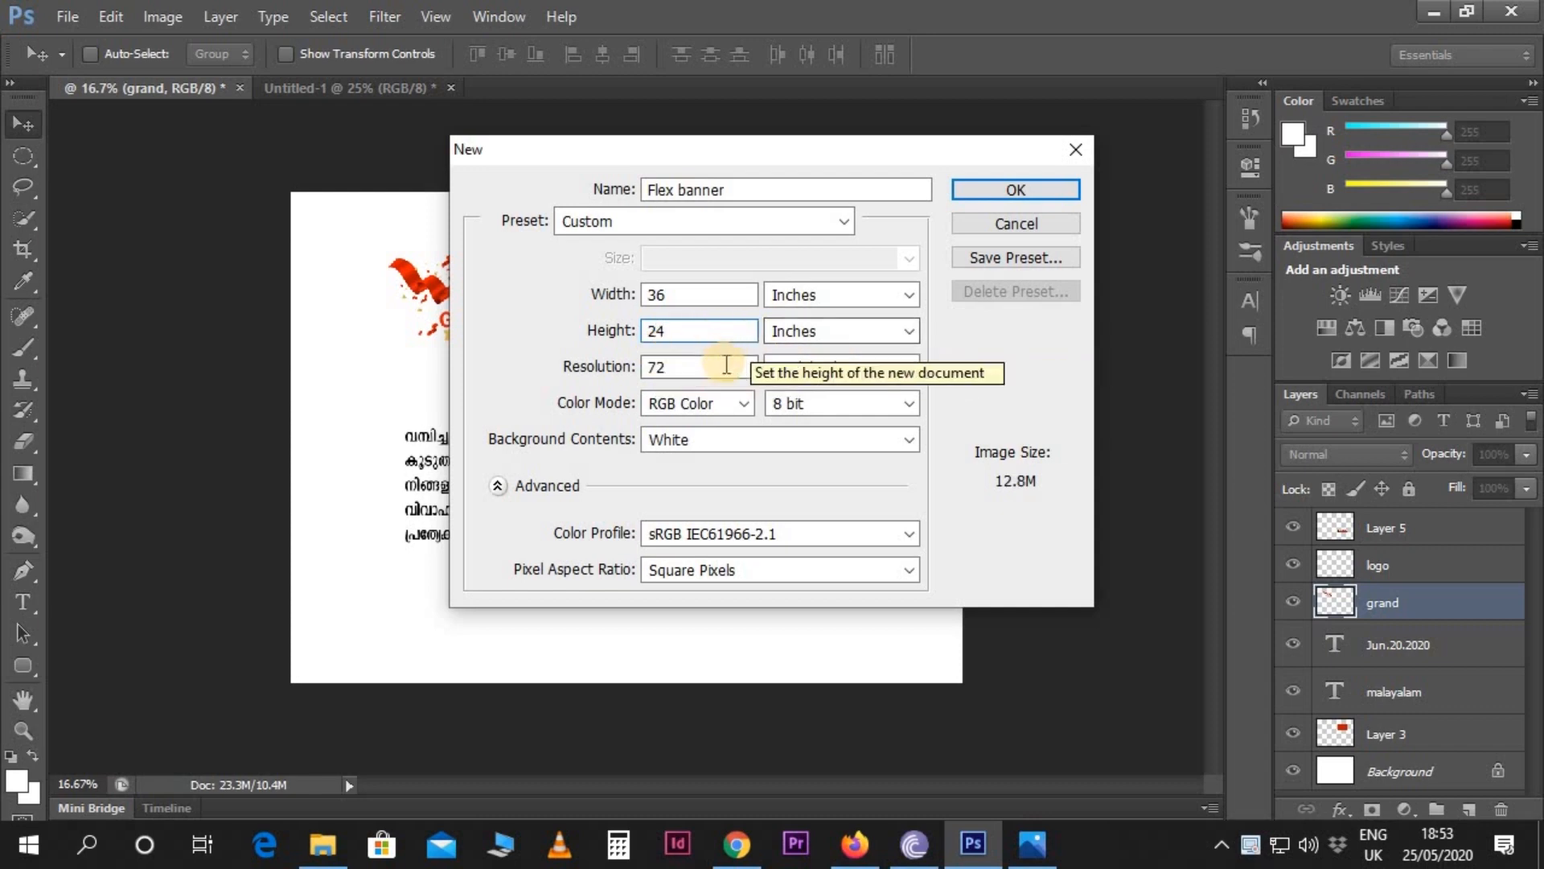
left_click_drag(706, 366, 636, 386)
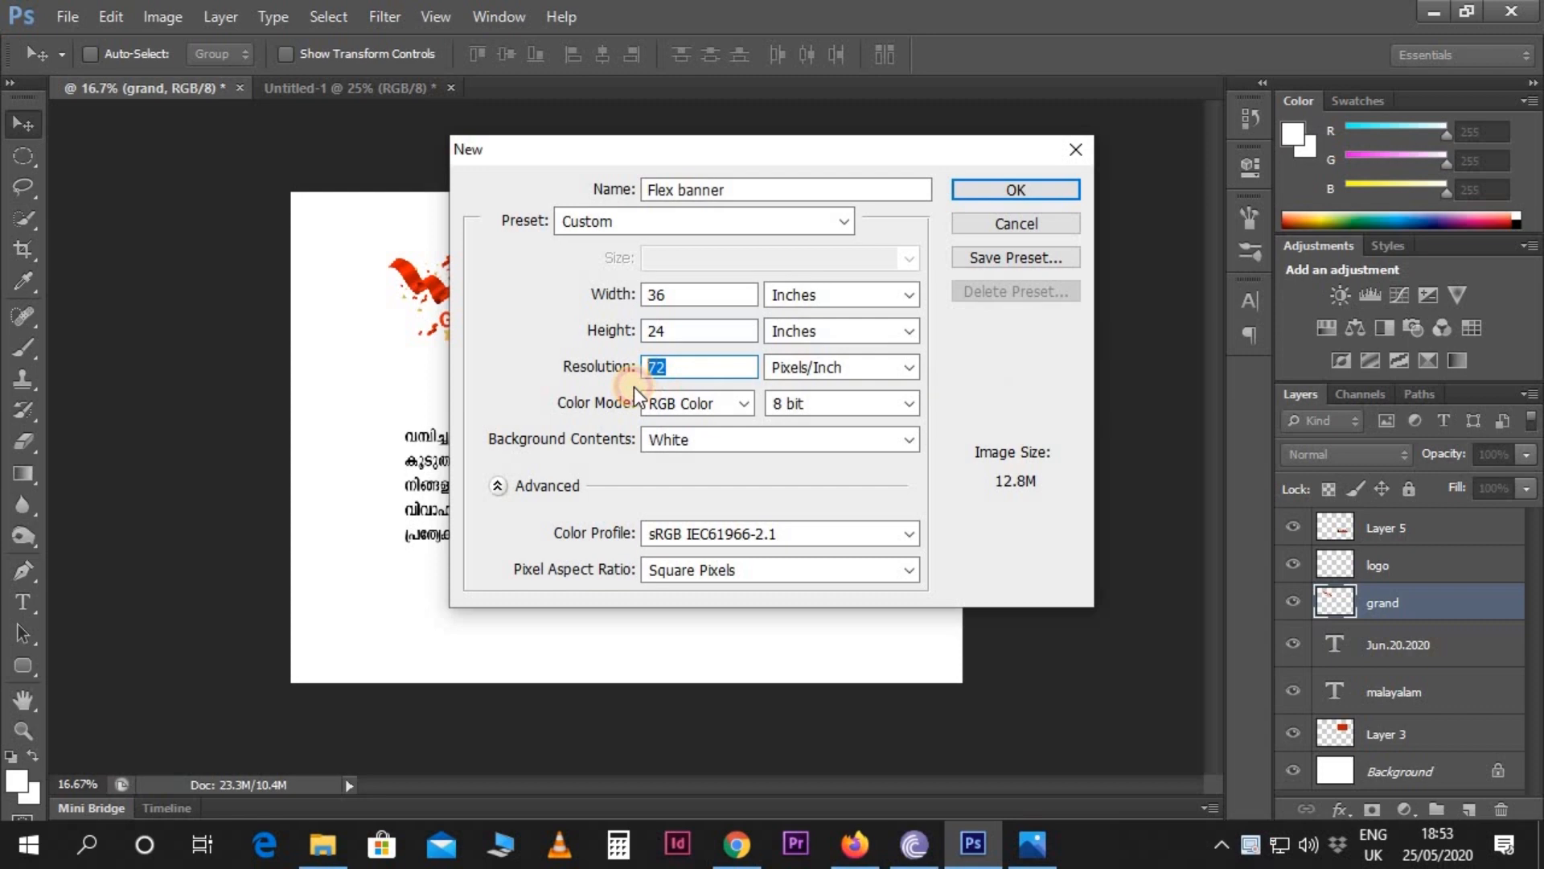
left_click_drag(665, 379, 769, 378)
left_click(809, 374)
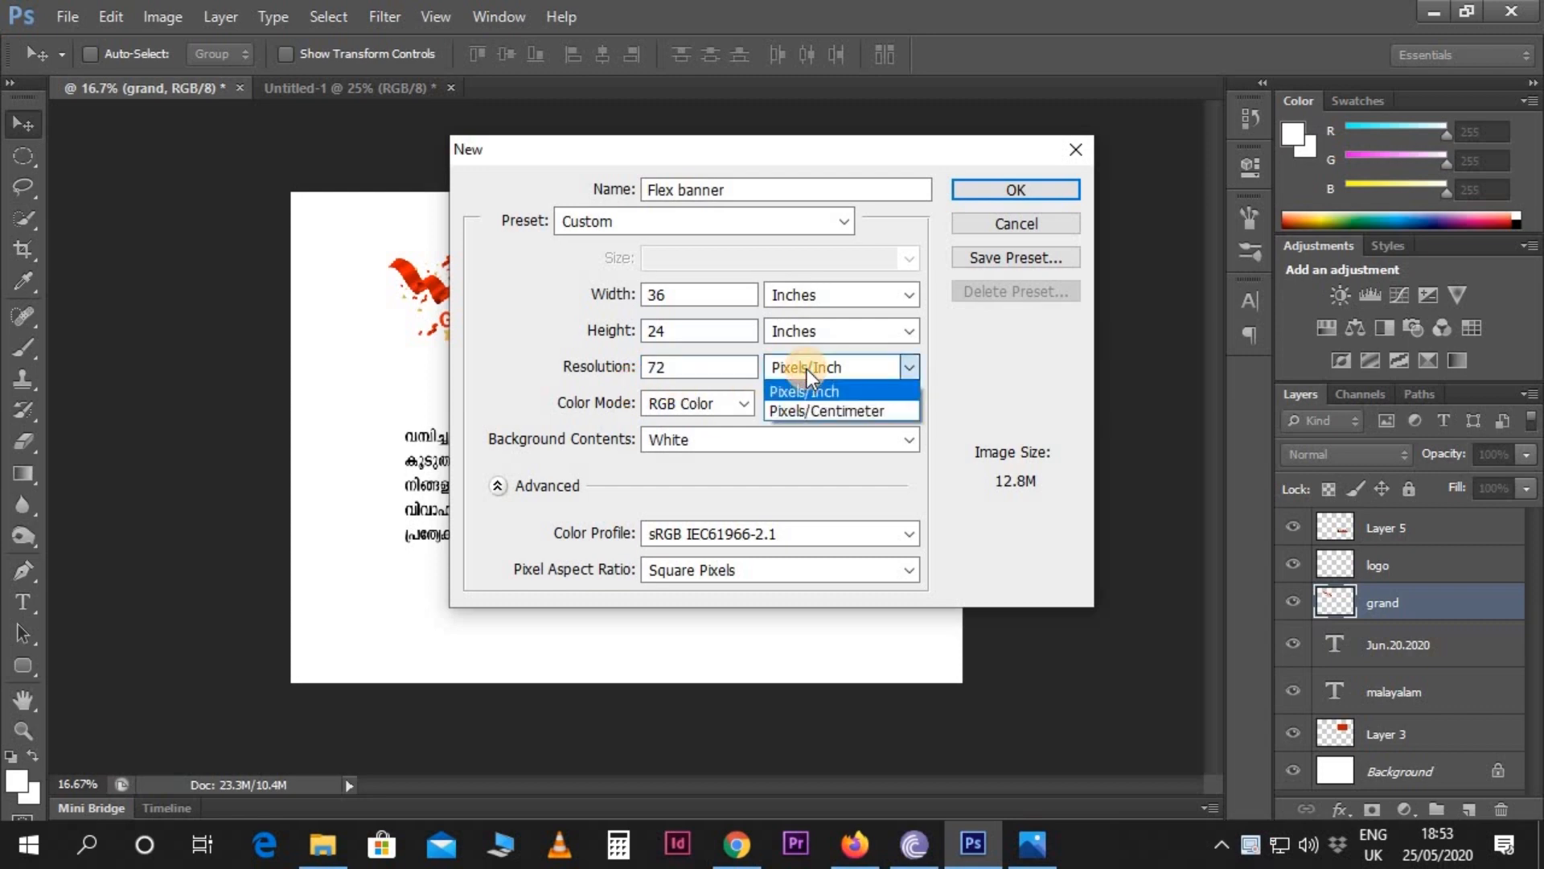
left_click(808, 394)
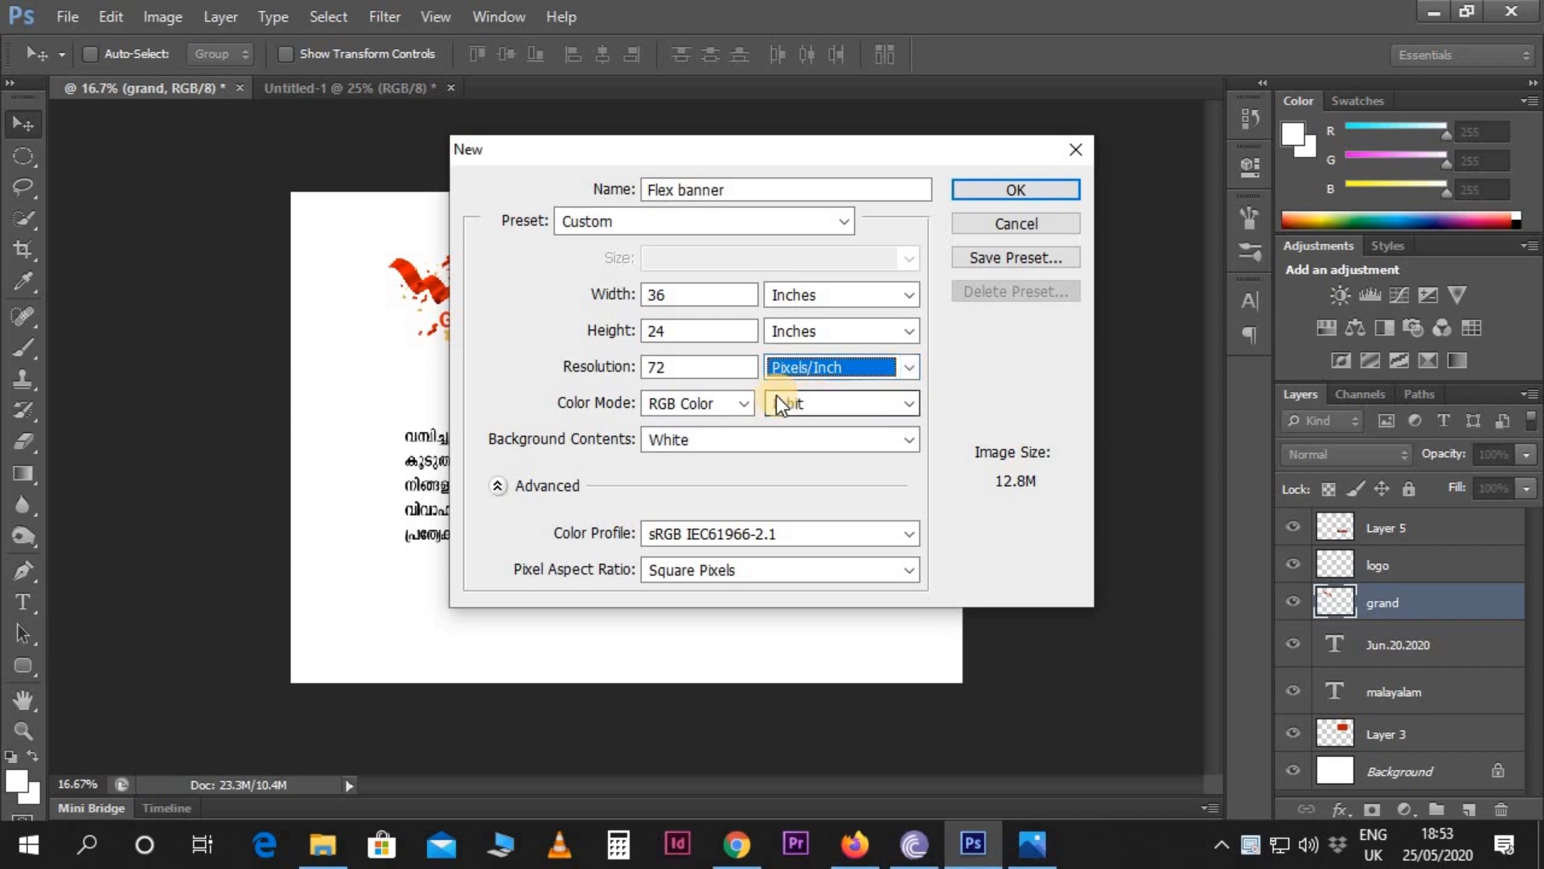
left_click(741, 407)
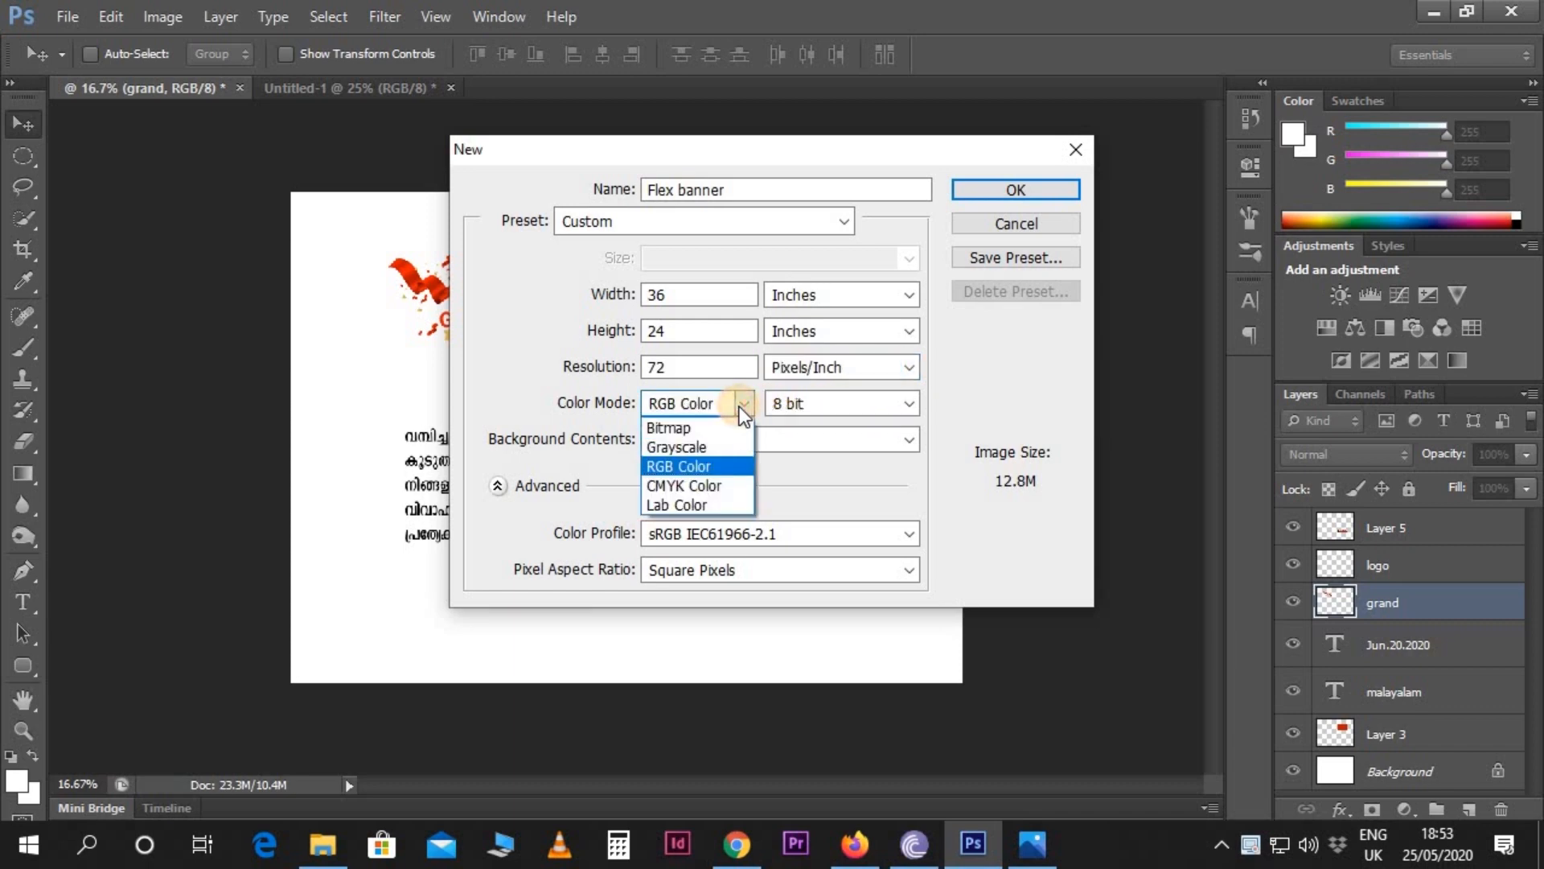
left_click(683, 466)
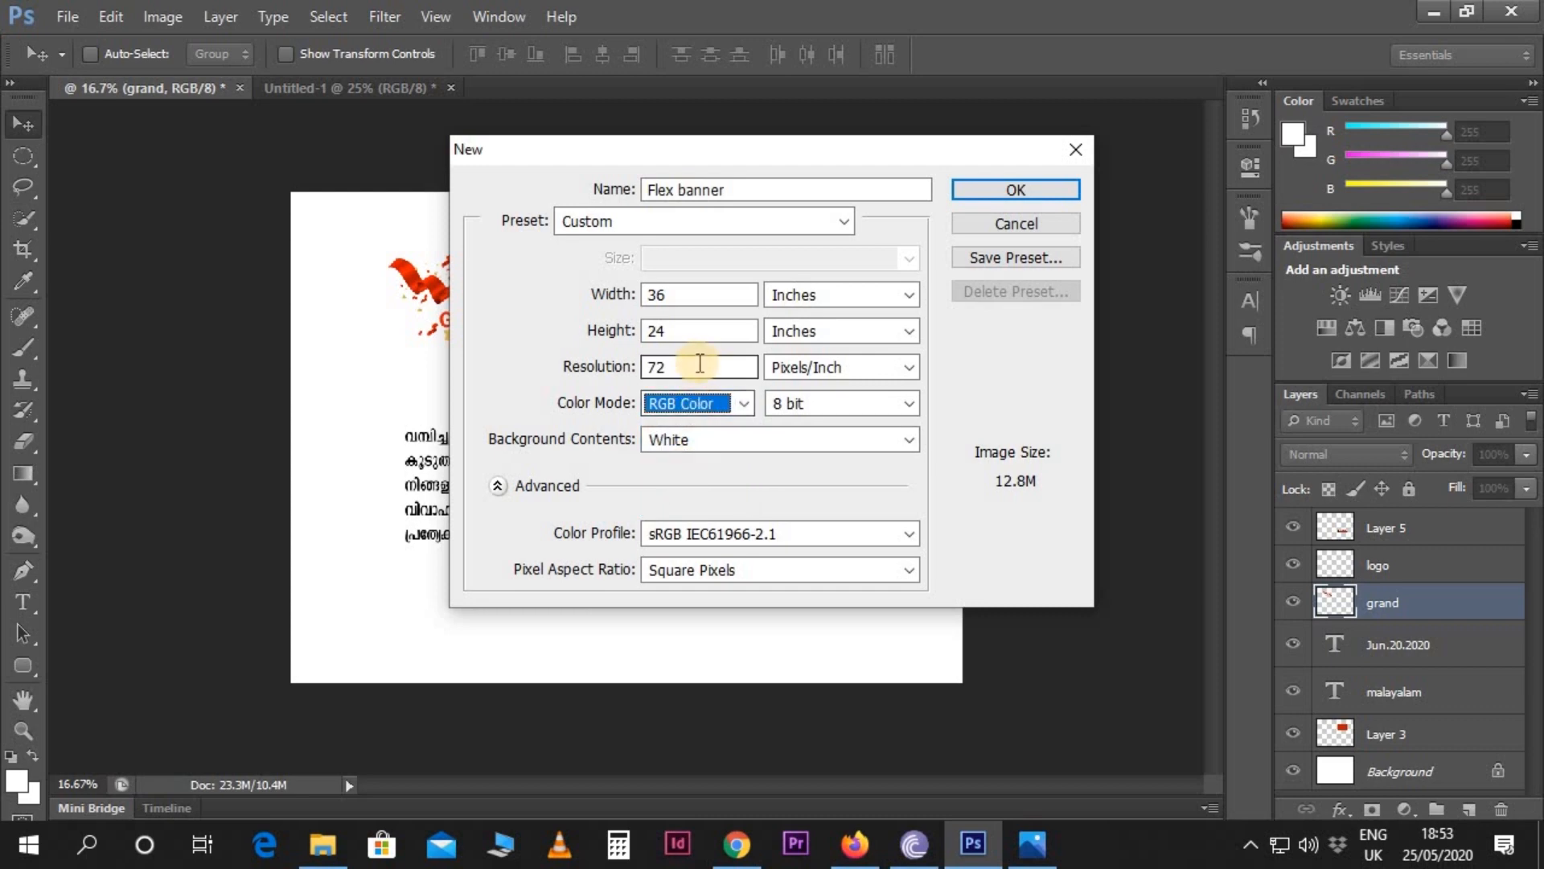
left_click(973, 195)
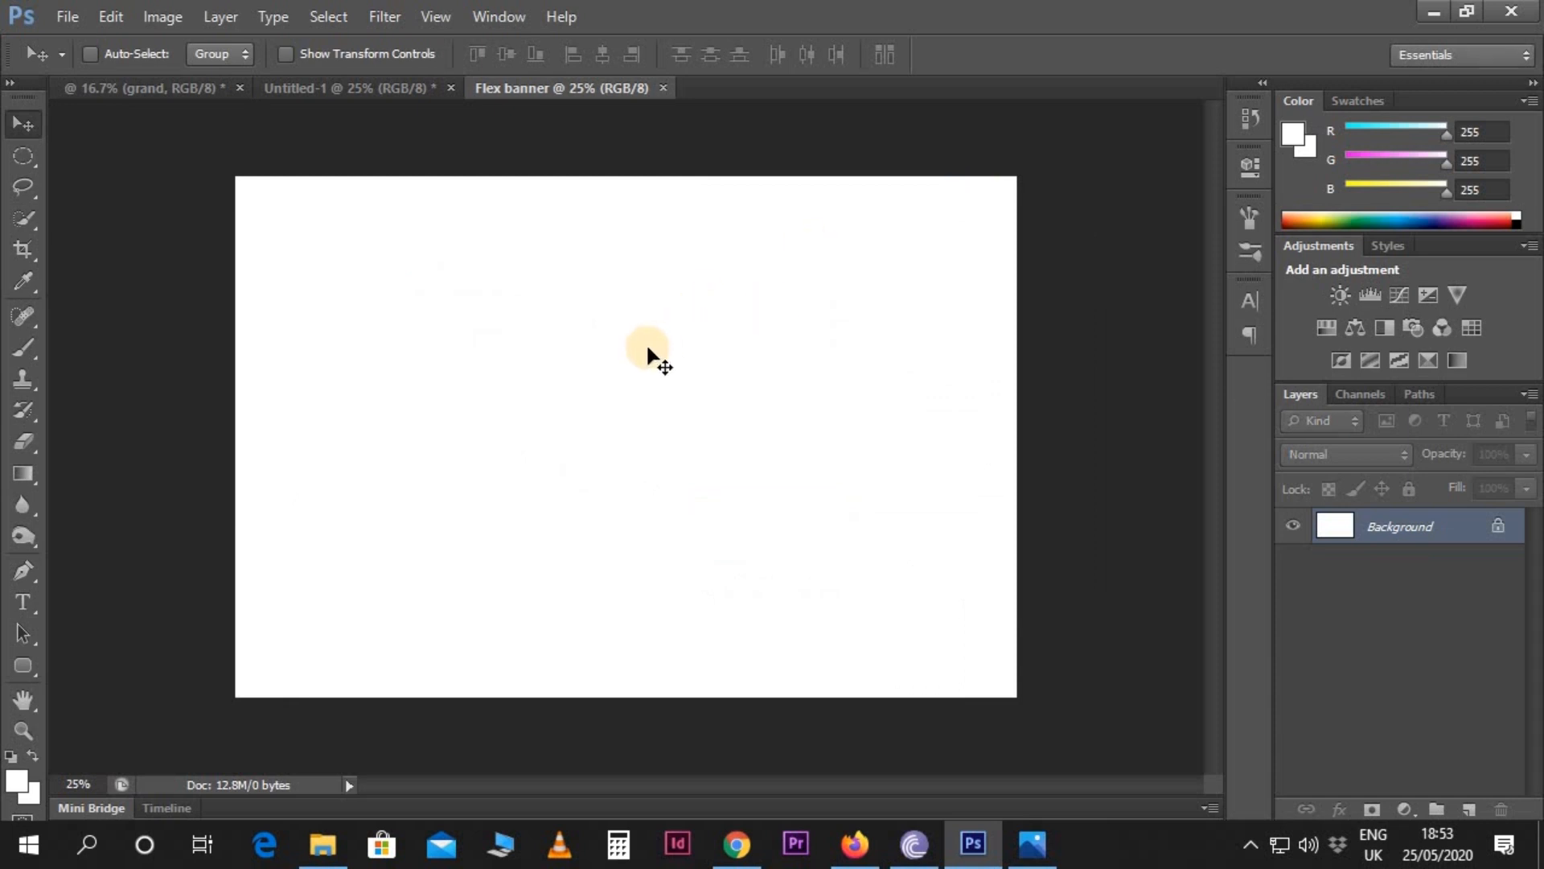
- Copy the photo of the woman with shopping bags from Untitled-1 into the Flex banner document
left_click(185, 93)
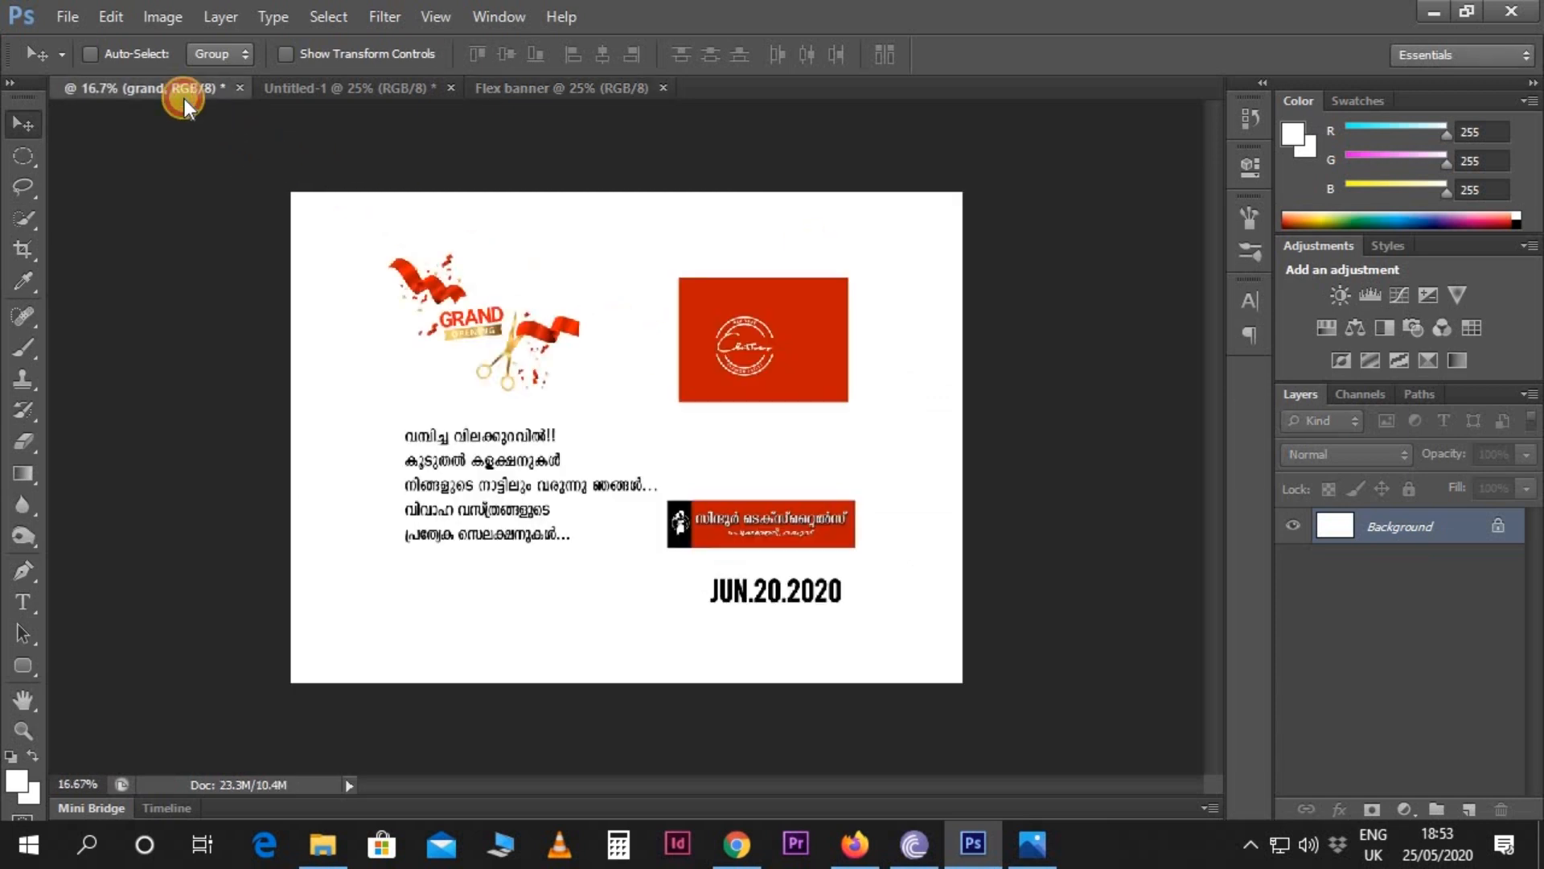
scroll(624, 443, "up", 1)
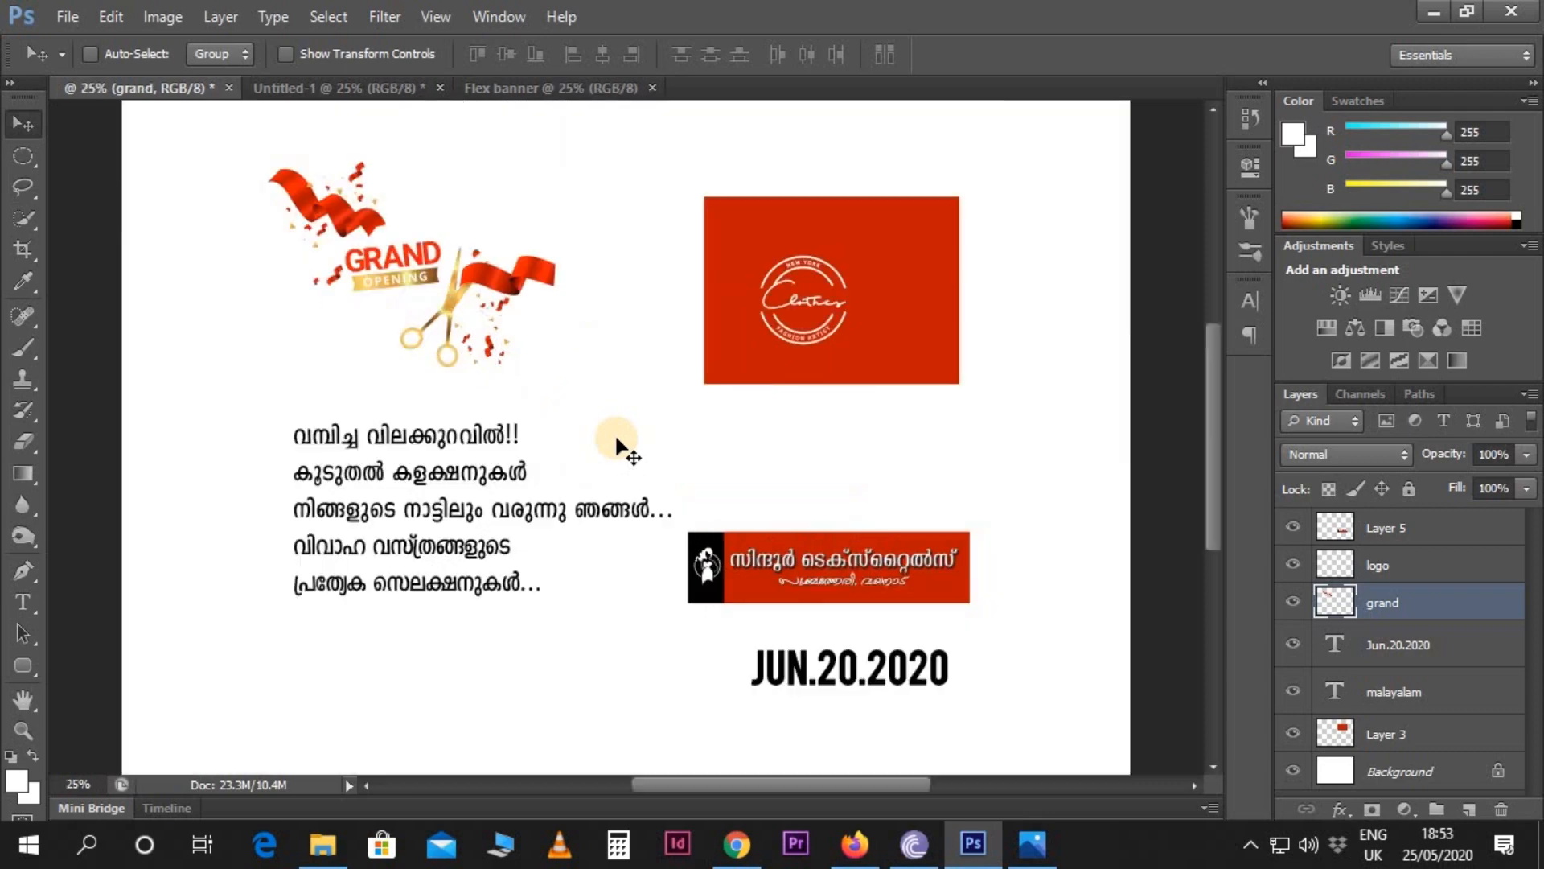
scroll(624, 444, "down", 1)
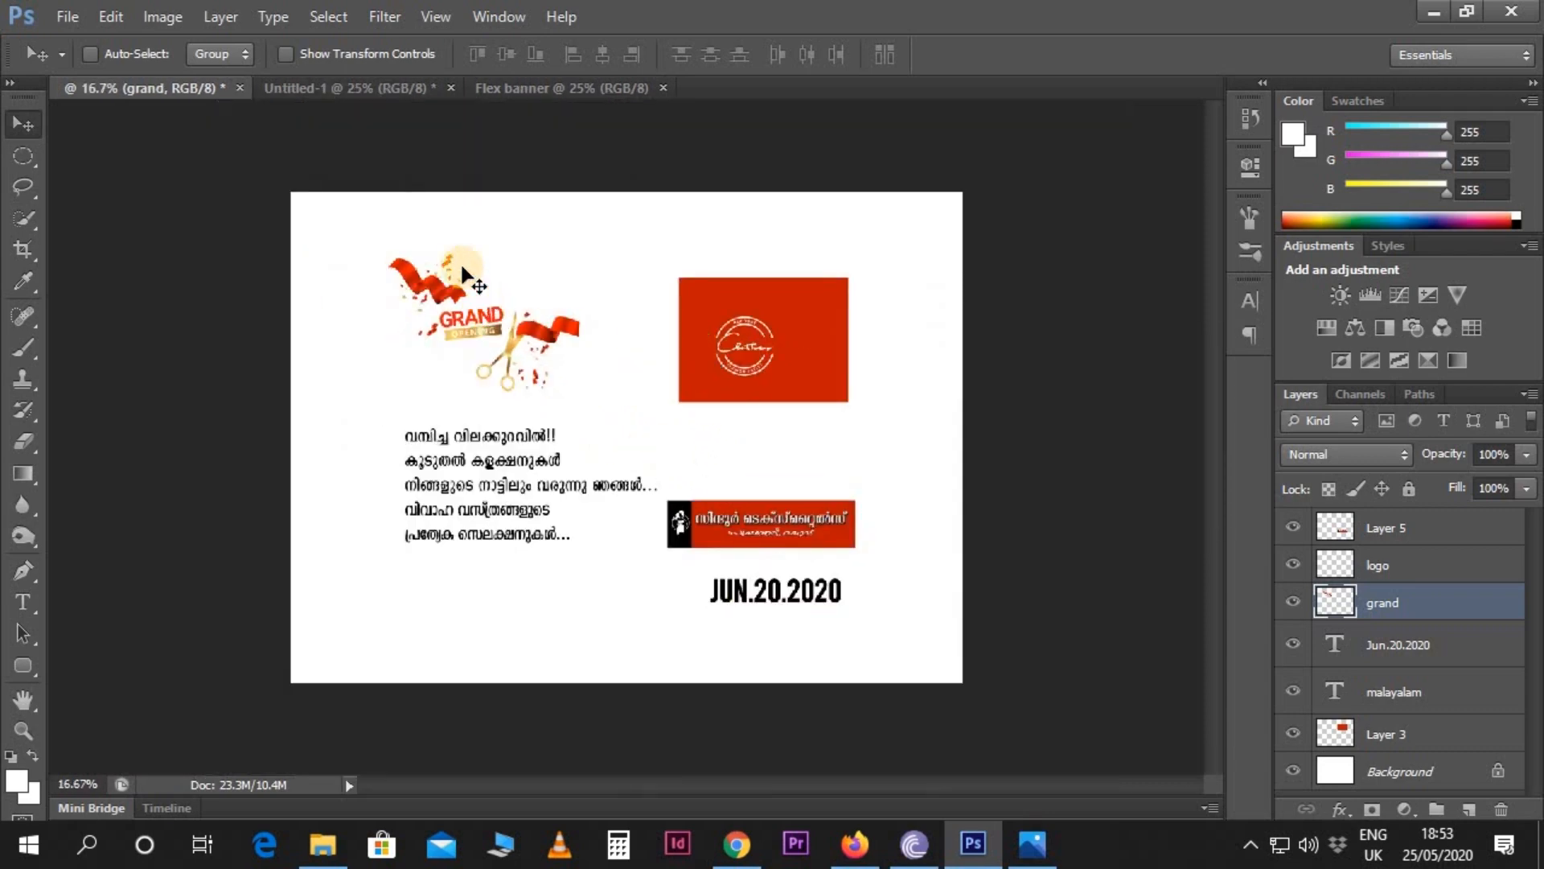
left_click(351, 81)
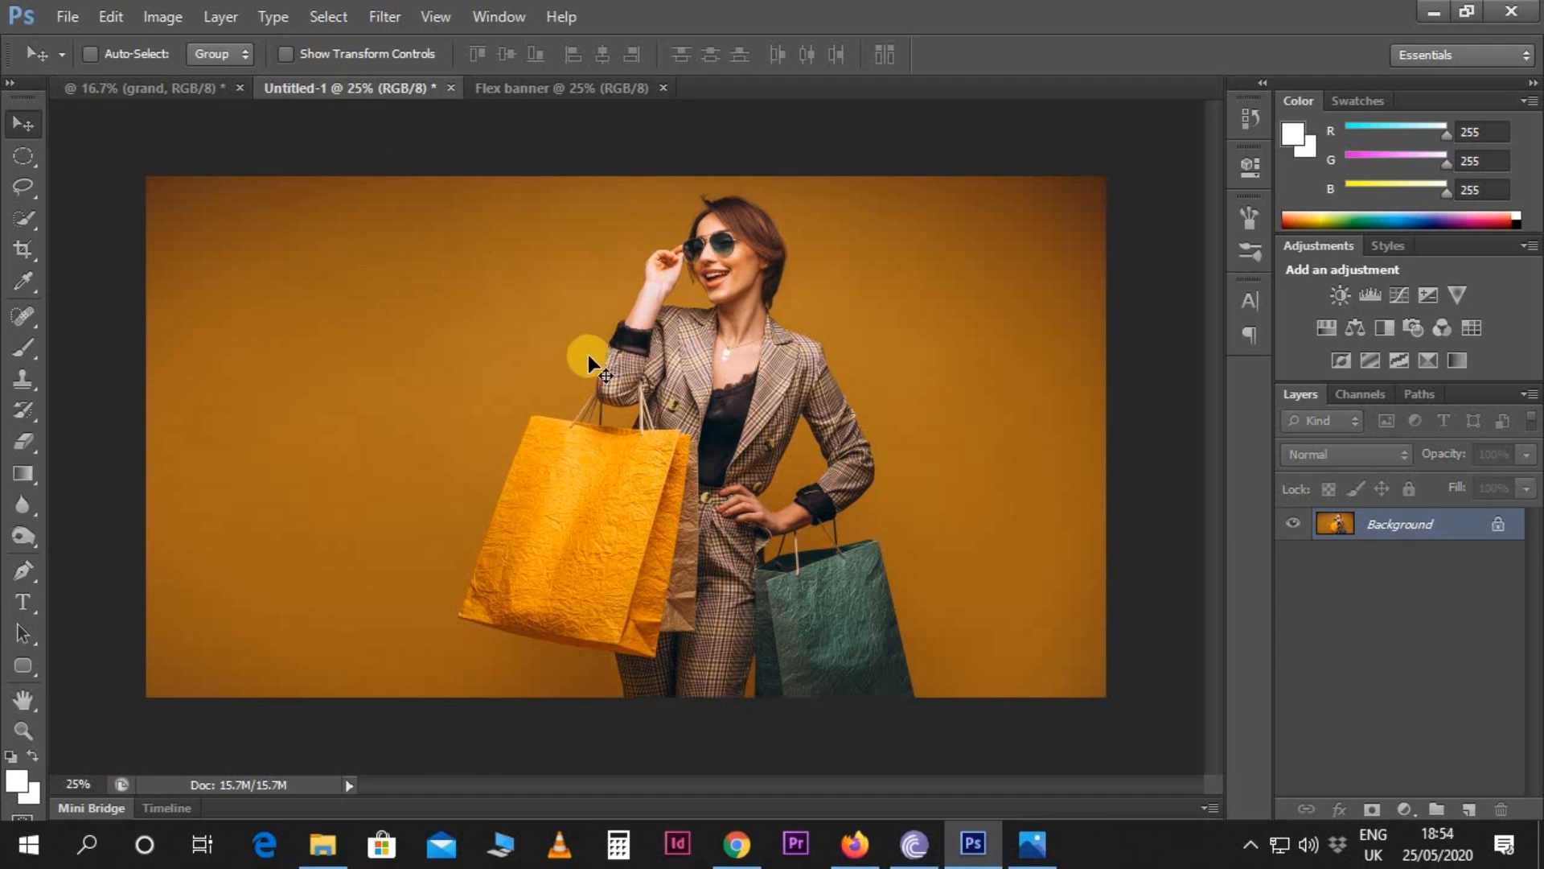
mouse_move(664, 399)
left_mouse_down()
mouse_move(526, 89)
mouse_move(664, 420)
left_mouse_up()
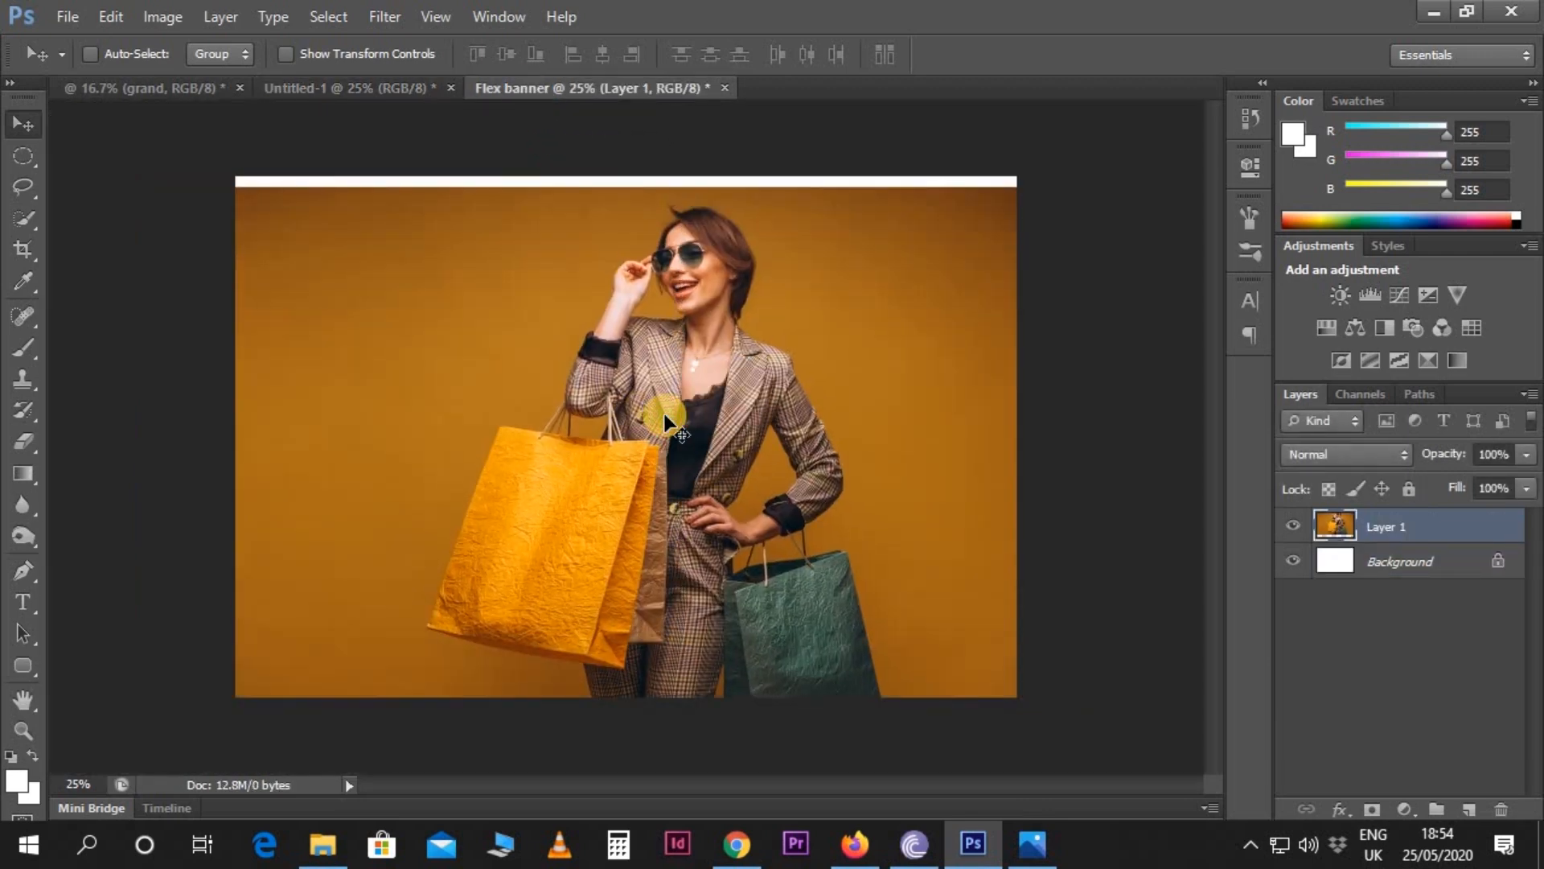
- Reposition the photo with Free Transform so it covers the whole banner and the woman stands on the right side
key("ctrl+t")
left_click_drag(854, 412, 938, 406)
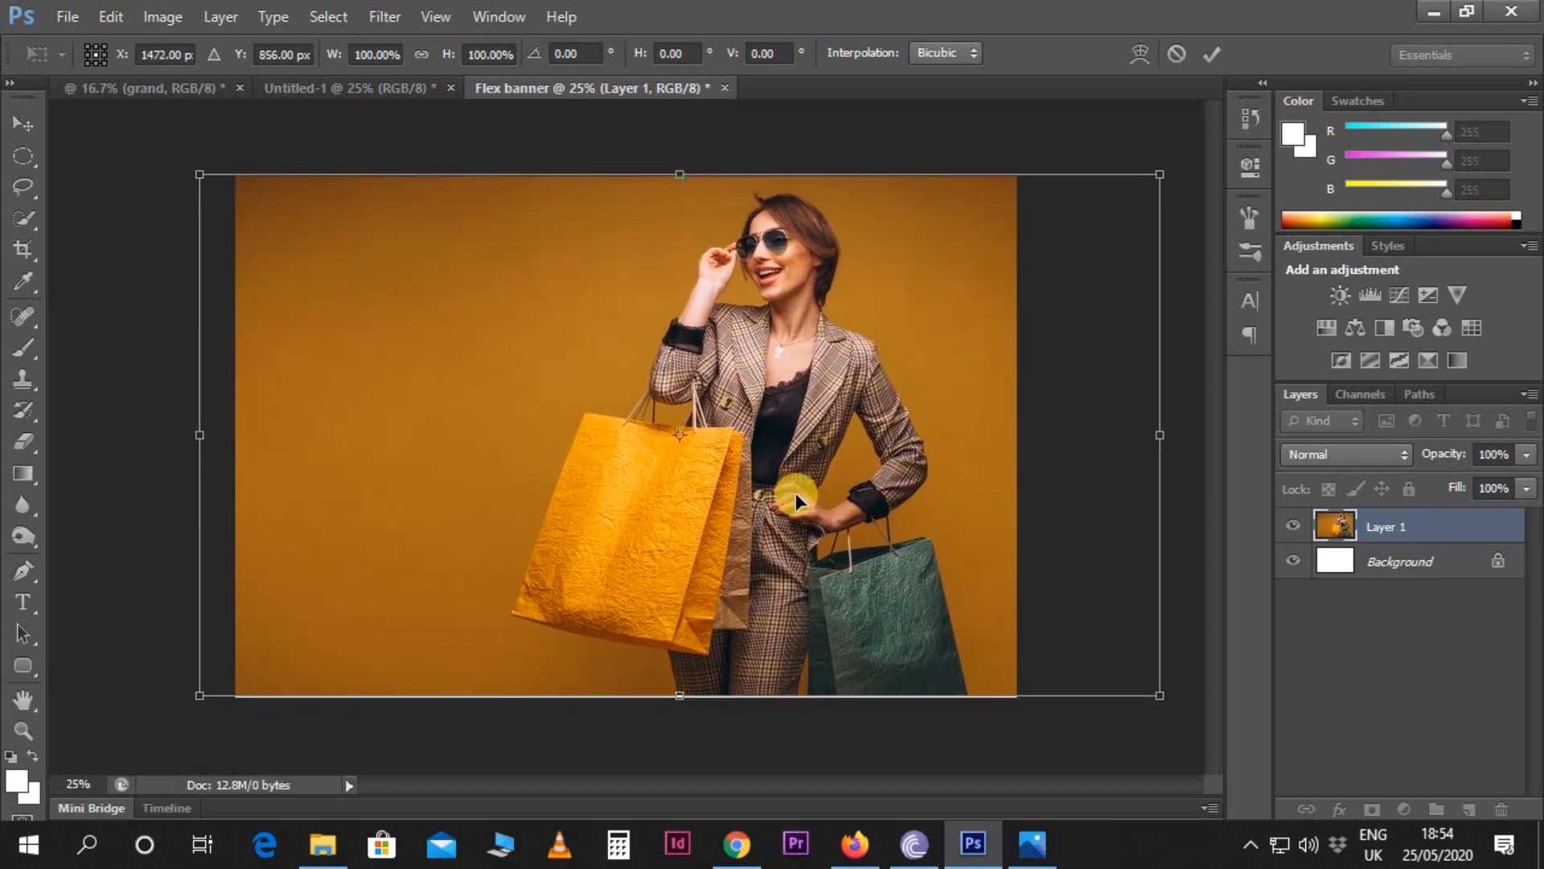
key("Right")
key("Right")
key("Right")
key("Right")
key("Right")
key("Right")
key("Right")
key("Right")
key("Right")
key("Right")
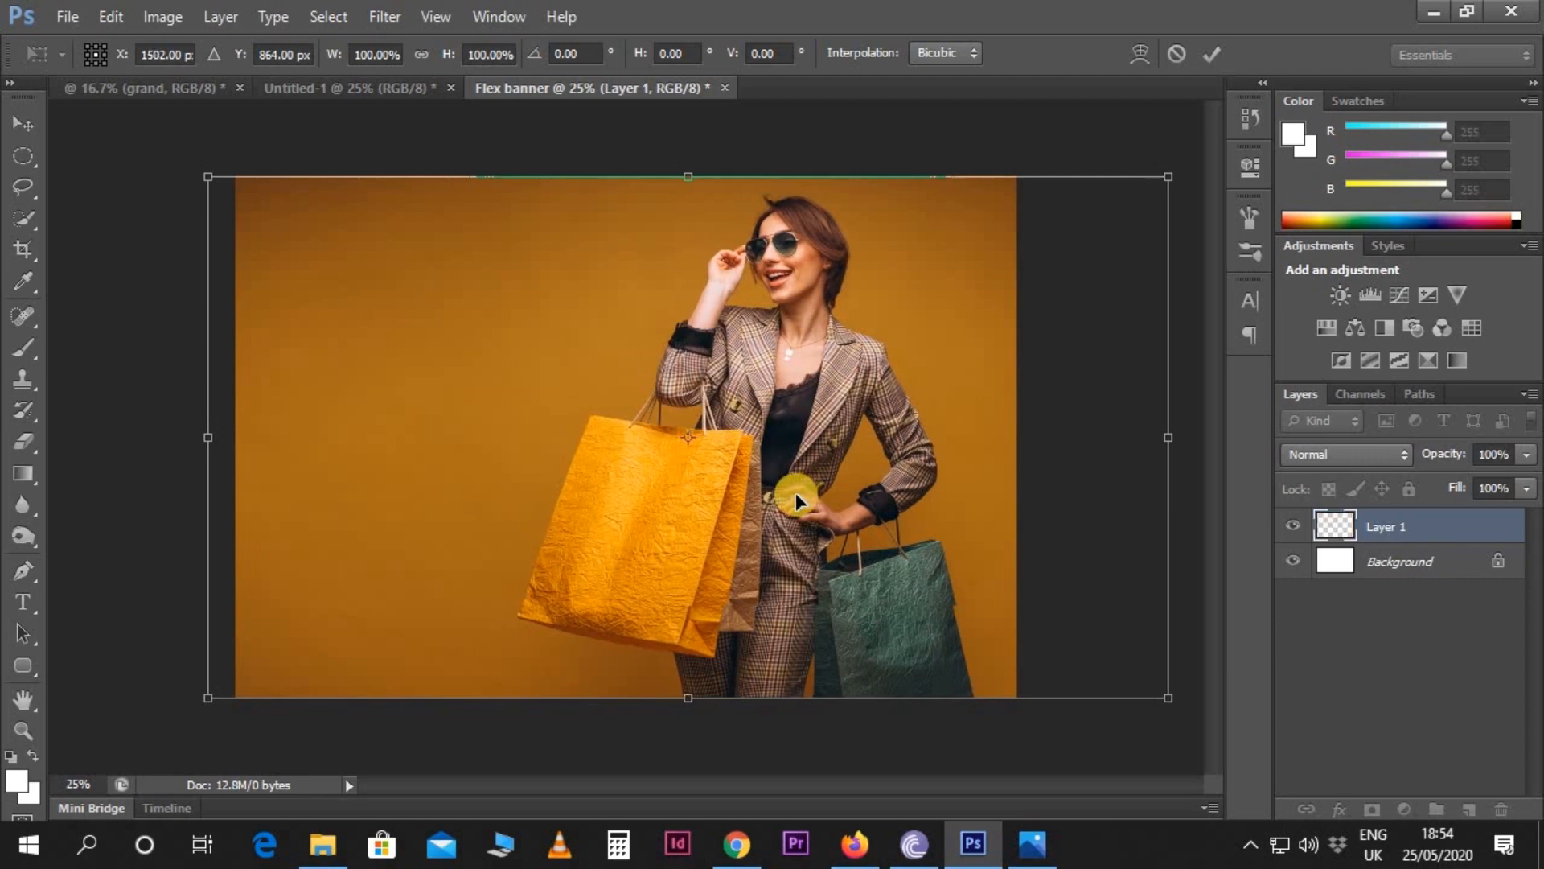
key("Return")
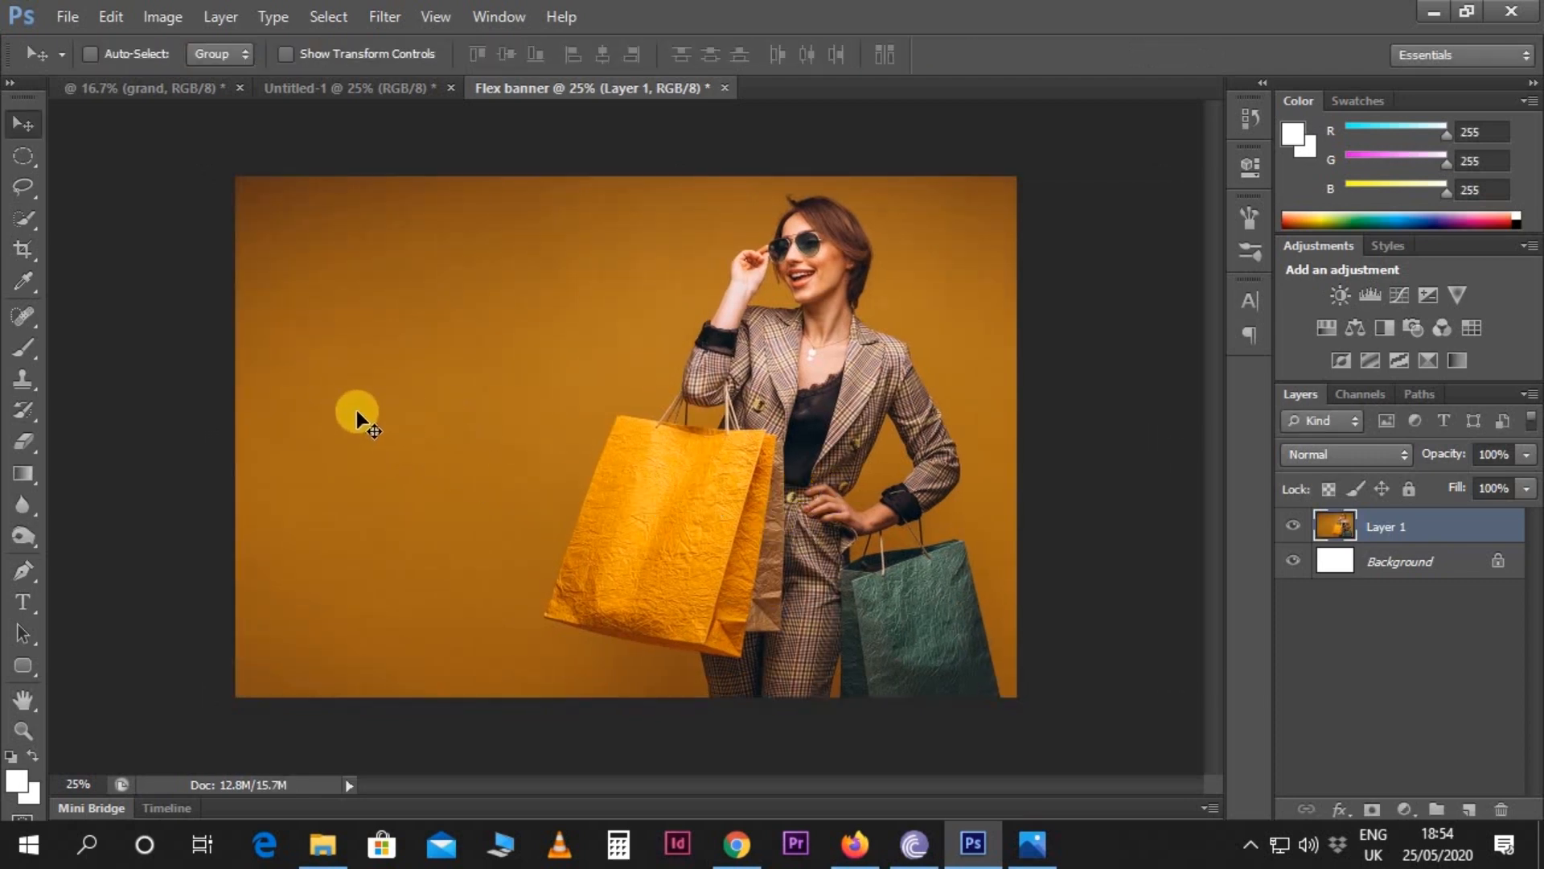
- Copy the Grand Opening ribbon graphic from the assets document into the upper-left corner of the Flex banner
left_click(185, 91)
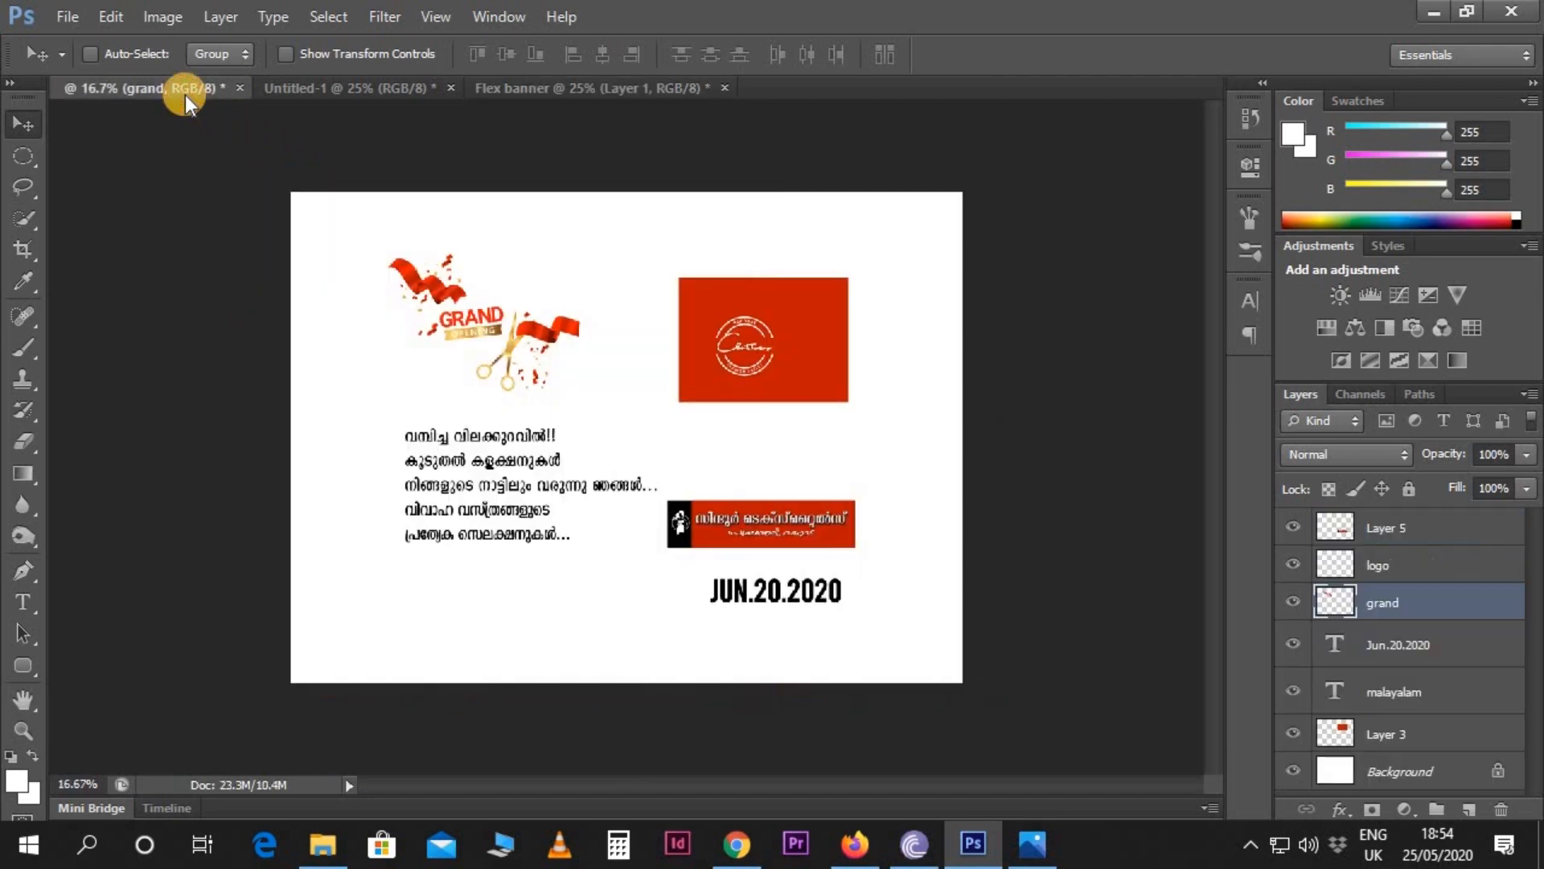
right_click(456, 304)
left_click(465, 304)
left_click_drag(464, 305, 506, 323)
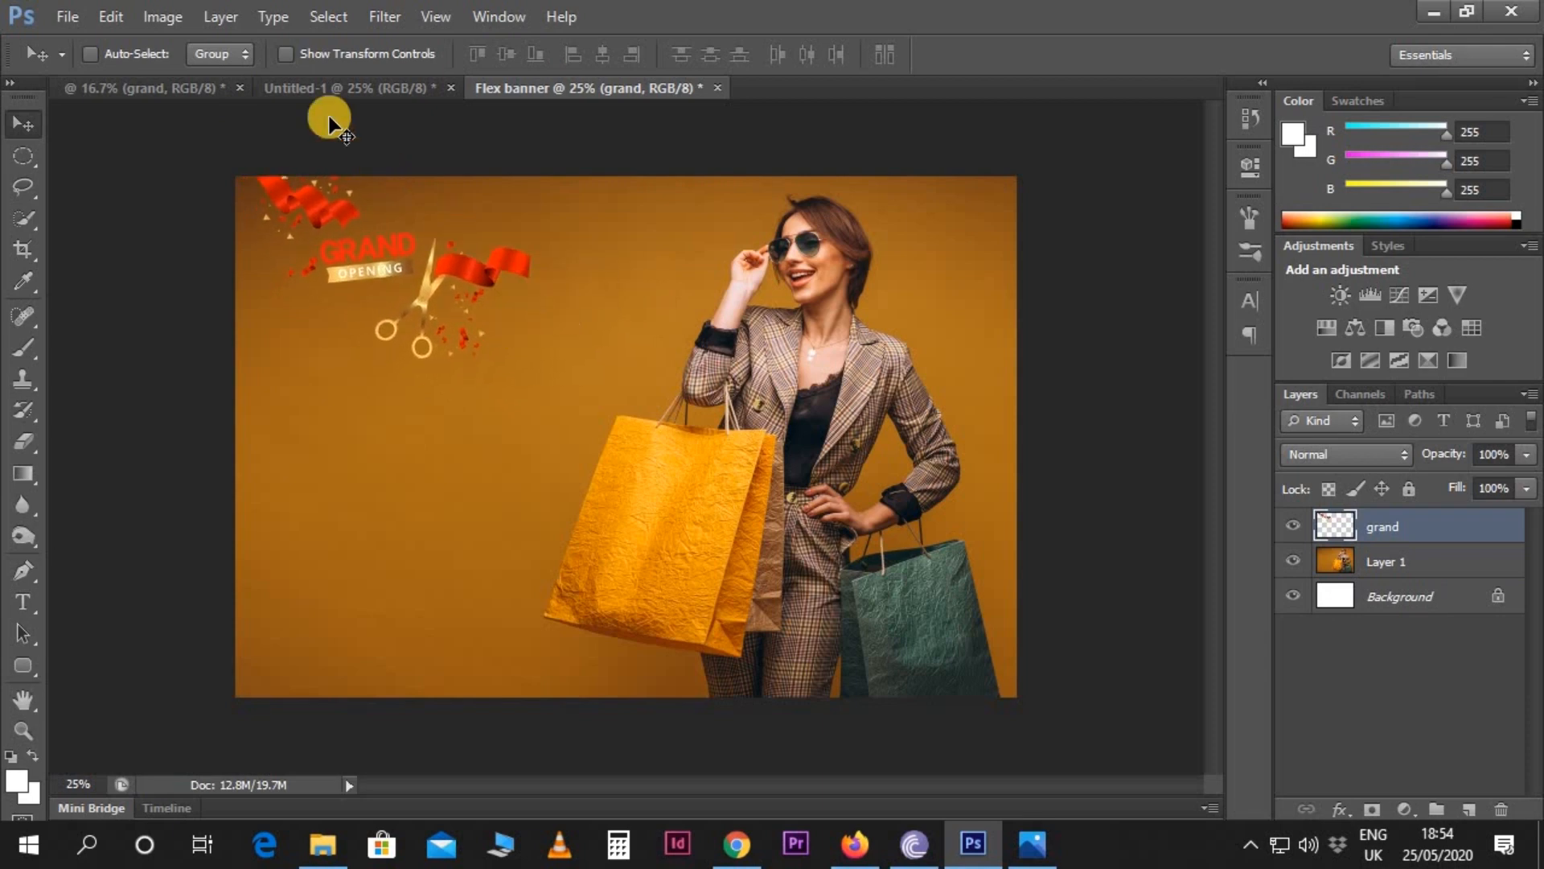
- Close the Untitled-1 photo document without saving it
left_click(349, 91)
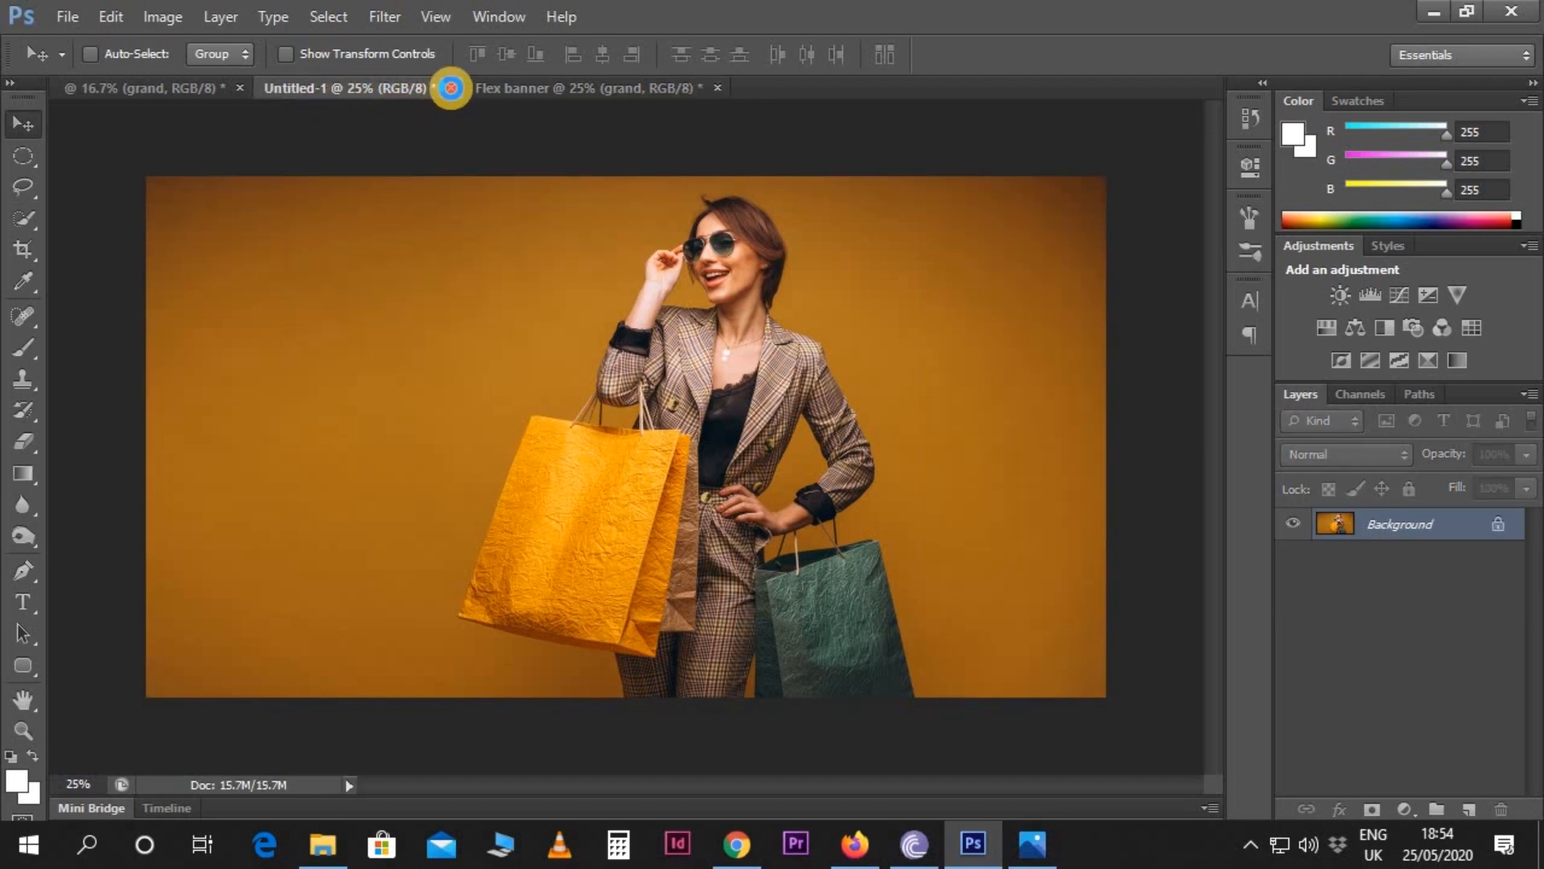
left_click(452, 88)
left_click(771, 335)
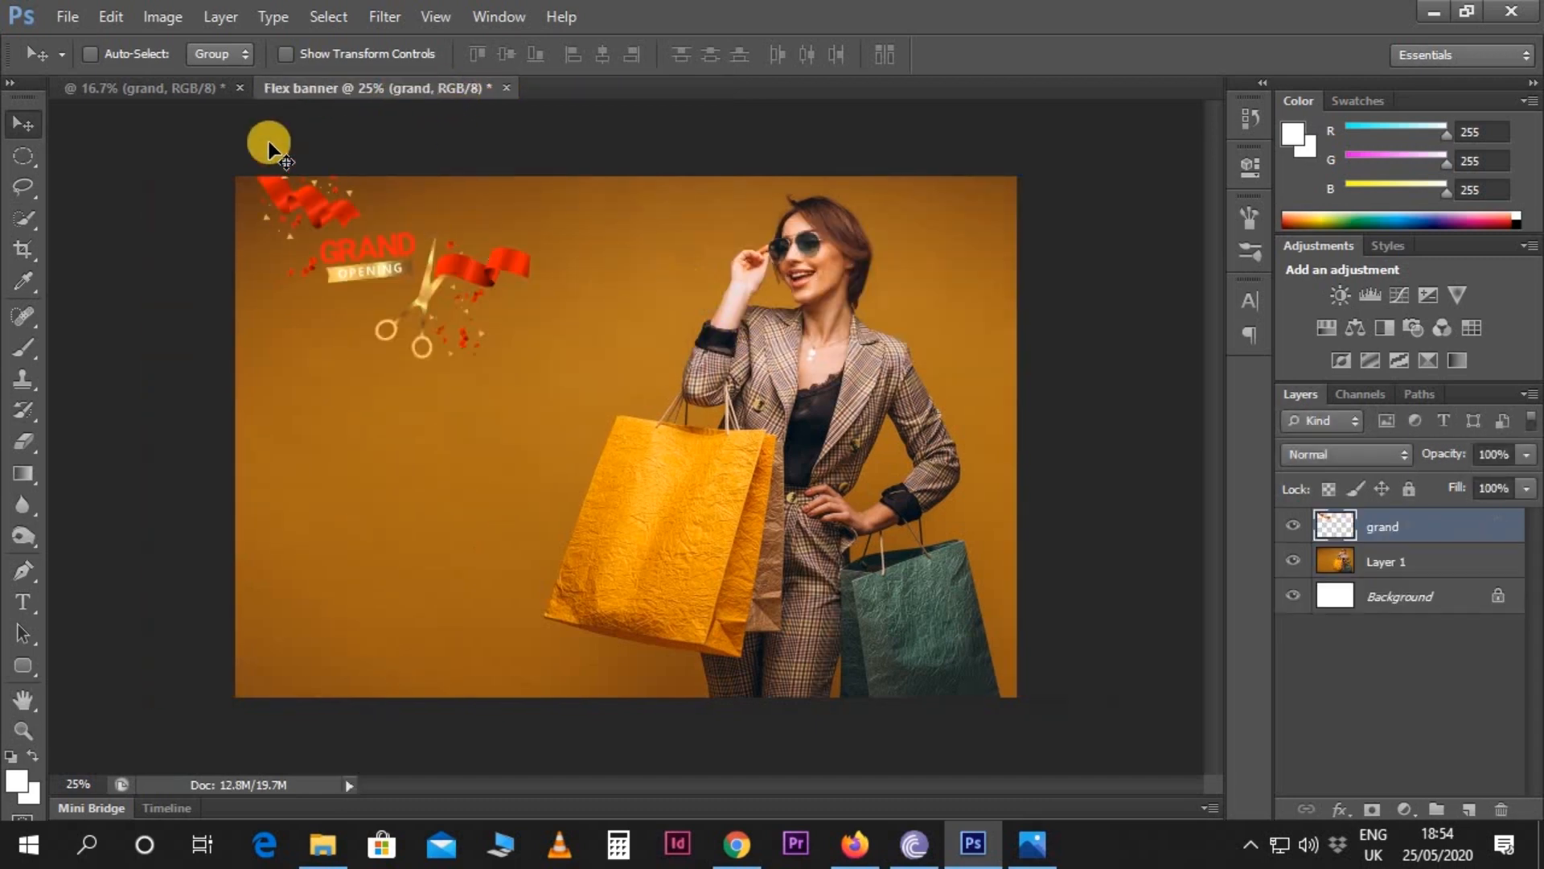
- Copy the first line of the Malayalam text, "വമ്പിച്ച വിലക്കുറവിൽ!!", from the assets document
left_click(182, 85)
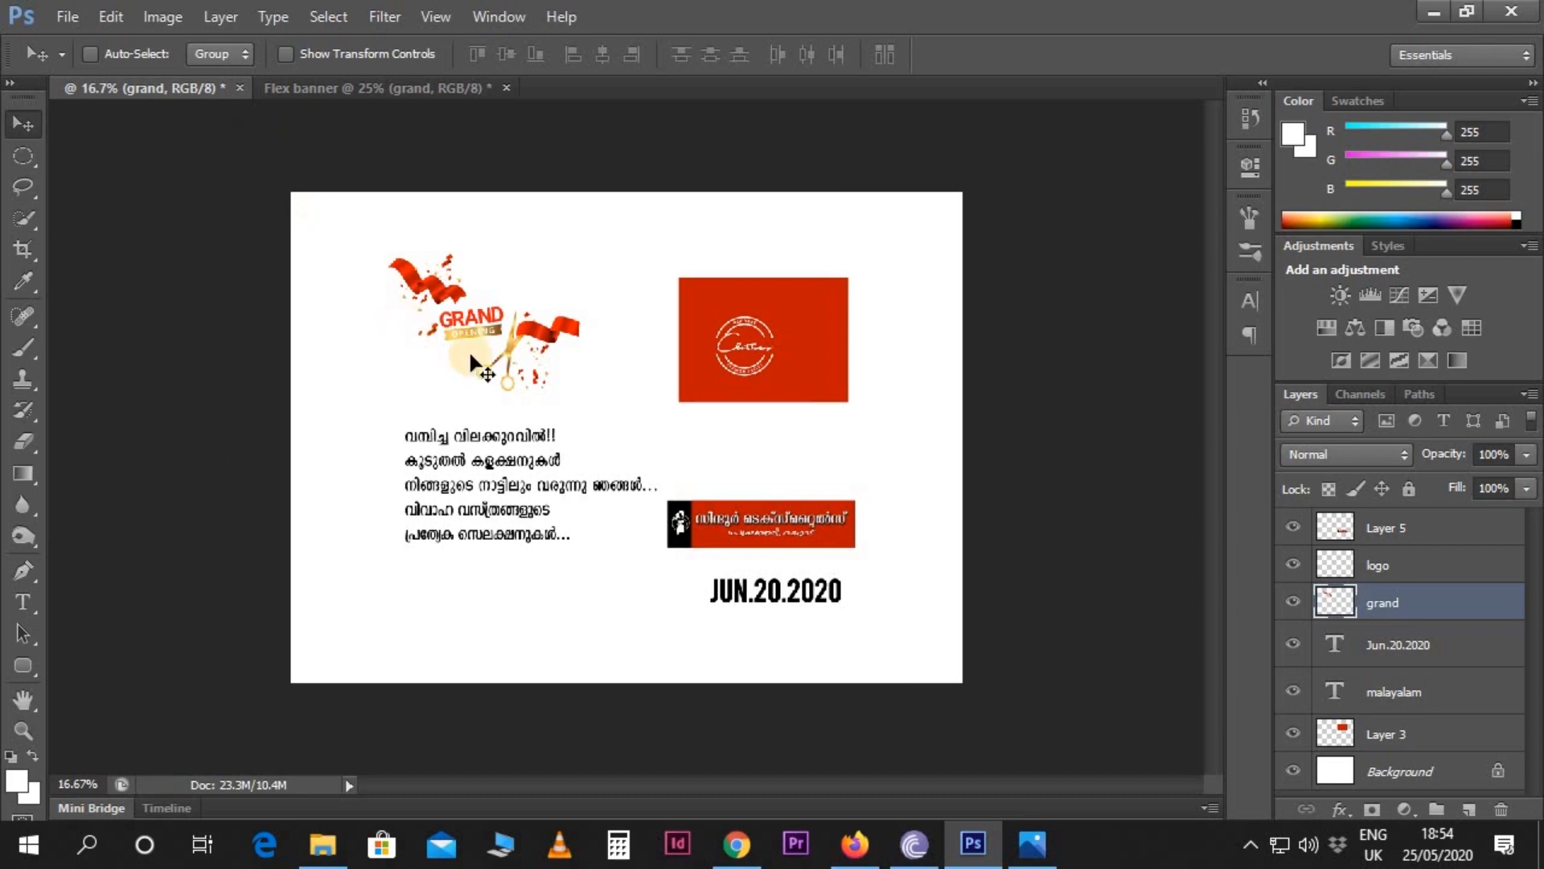
key("ctrl+plus")
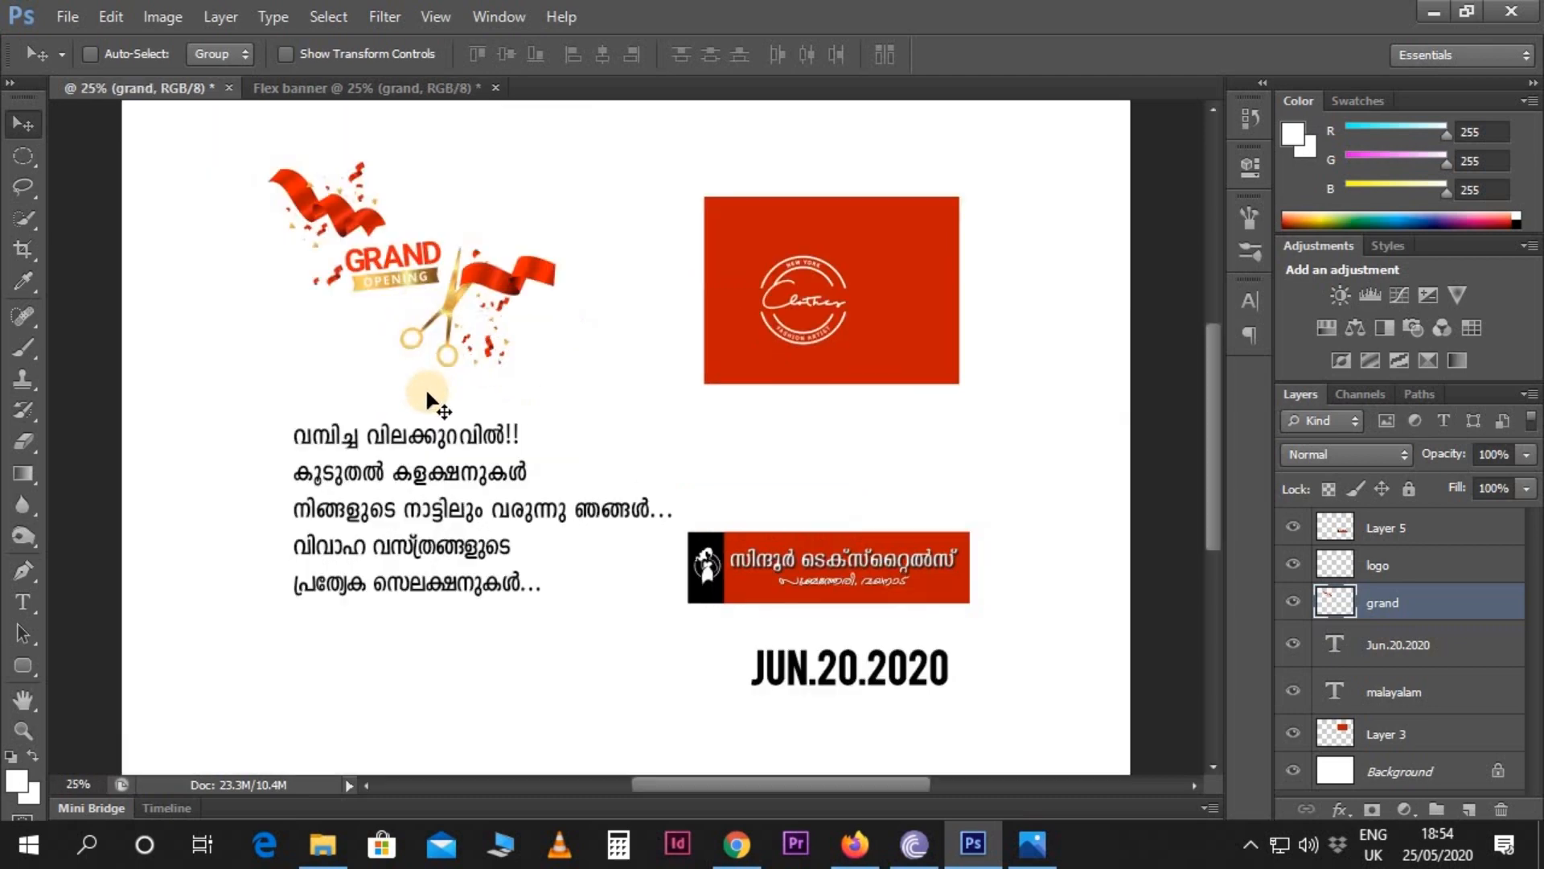
key("t")
left_click_drag(502, 432, 291, 438)
key("ctrl+c")
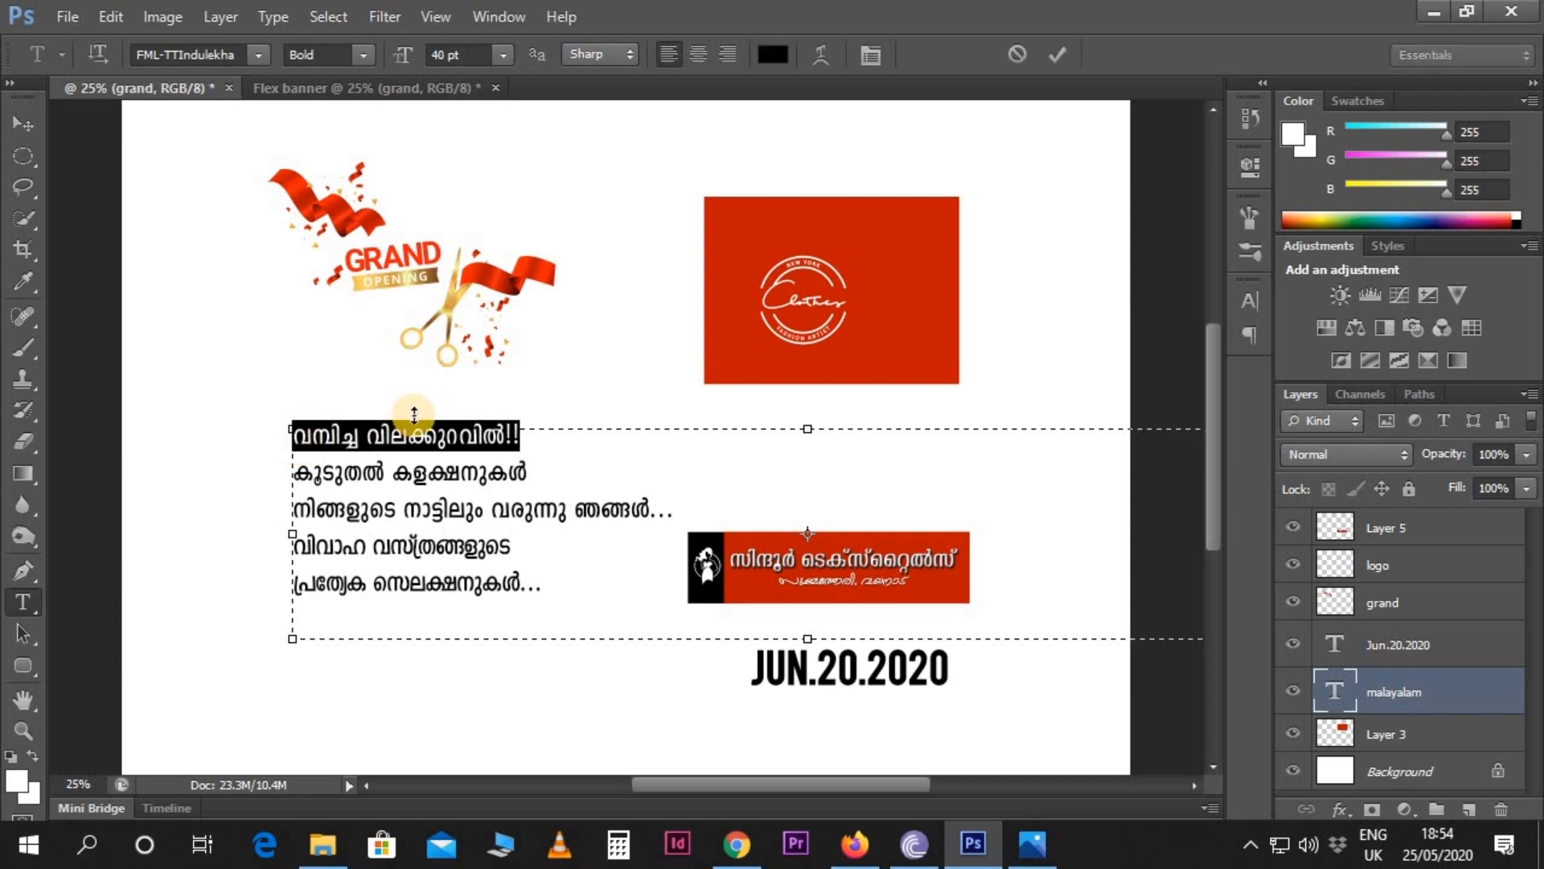
- Paste the copied headline into a new text box below the Grand Opening graphic and break it into two lines after the first word
left_click(450, 88)
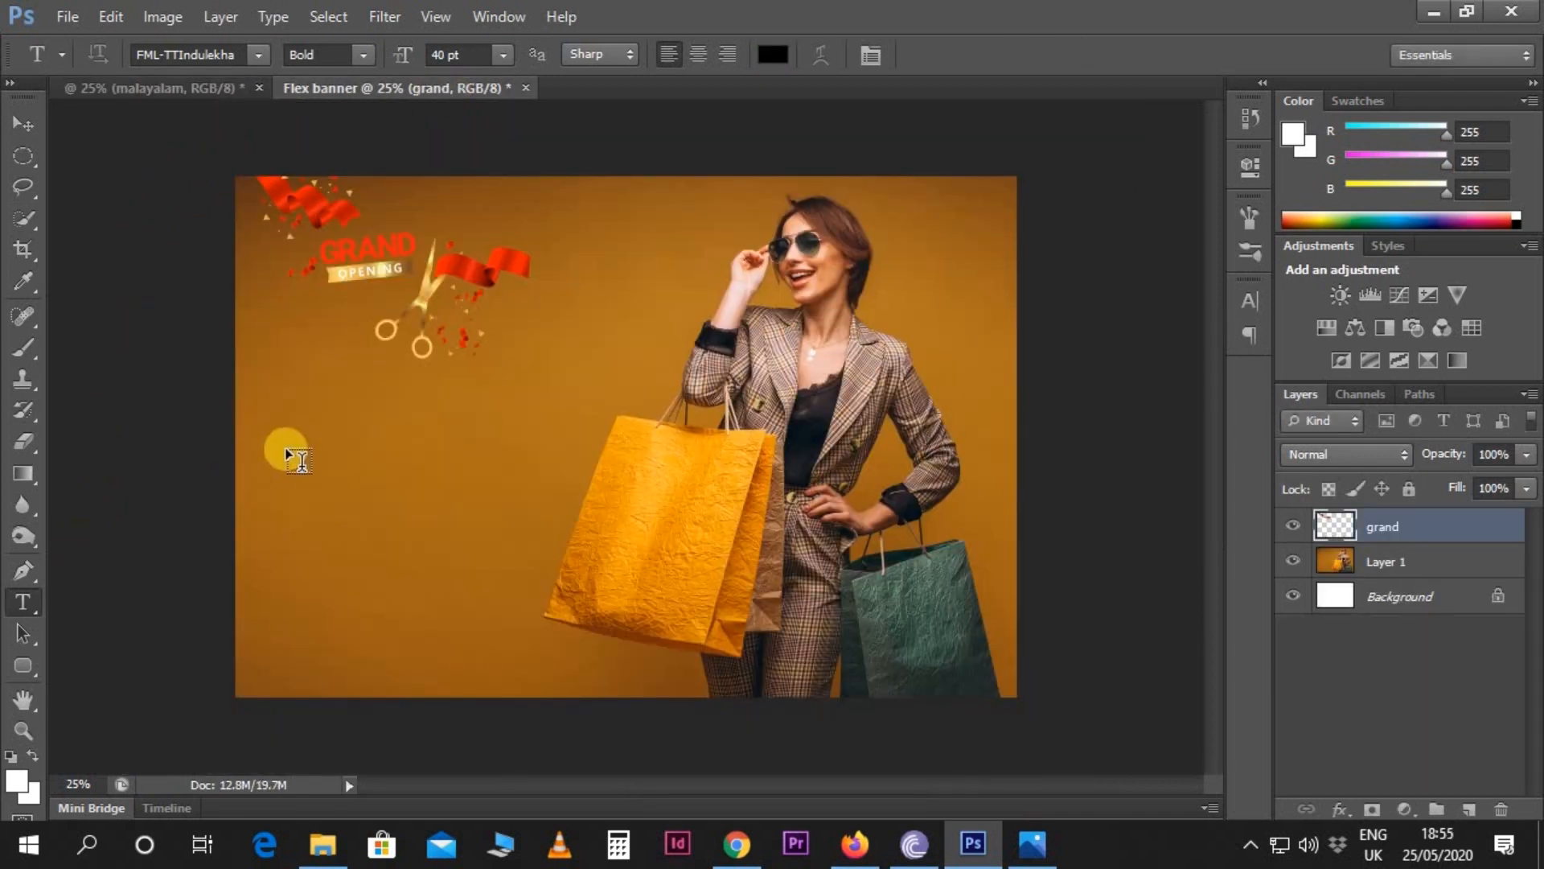
left_click_drag(264, 397, 650, 560)
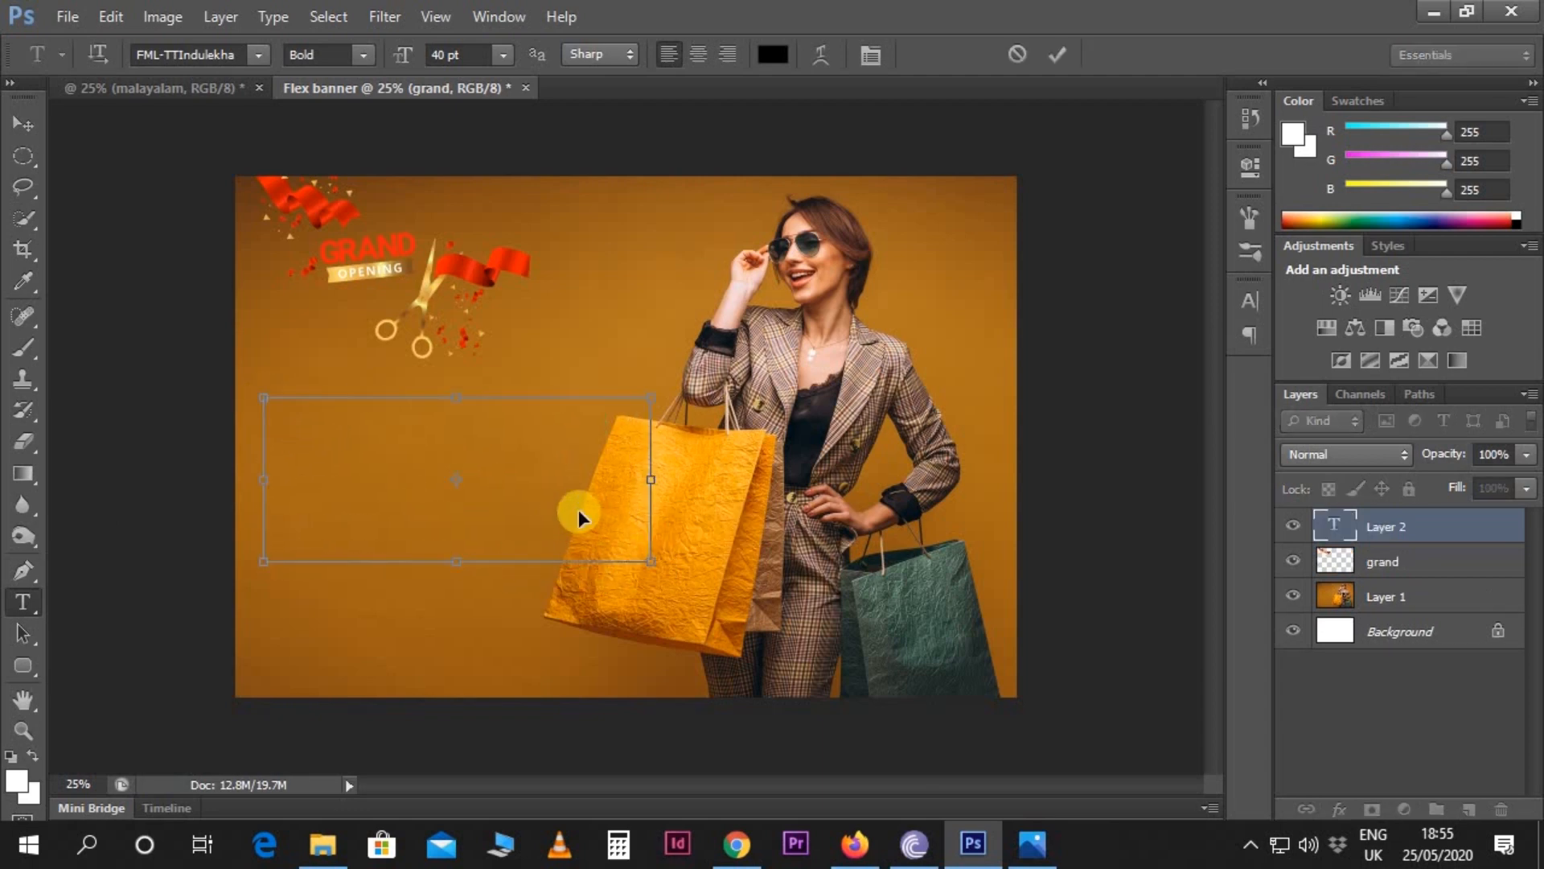
key("ctrl+v")
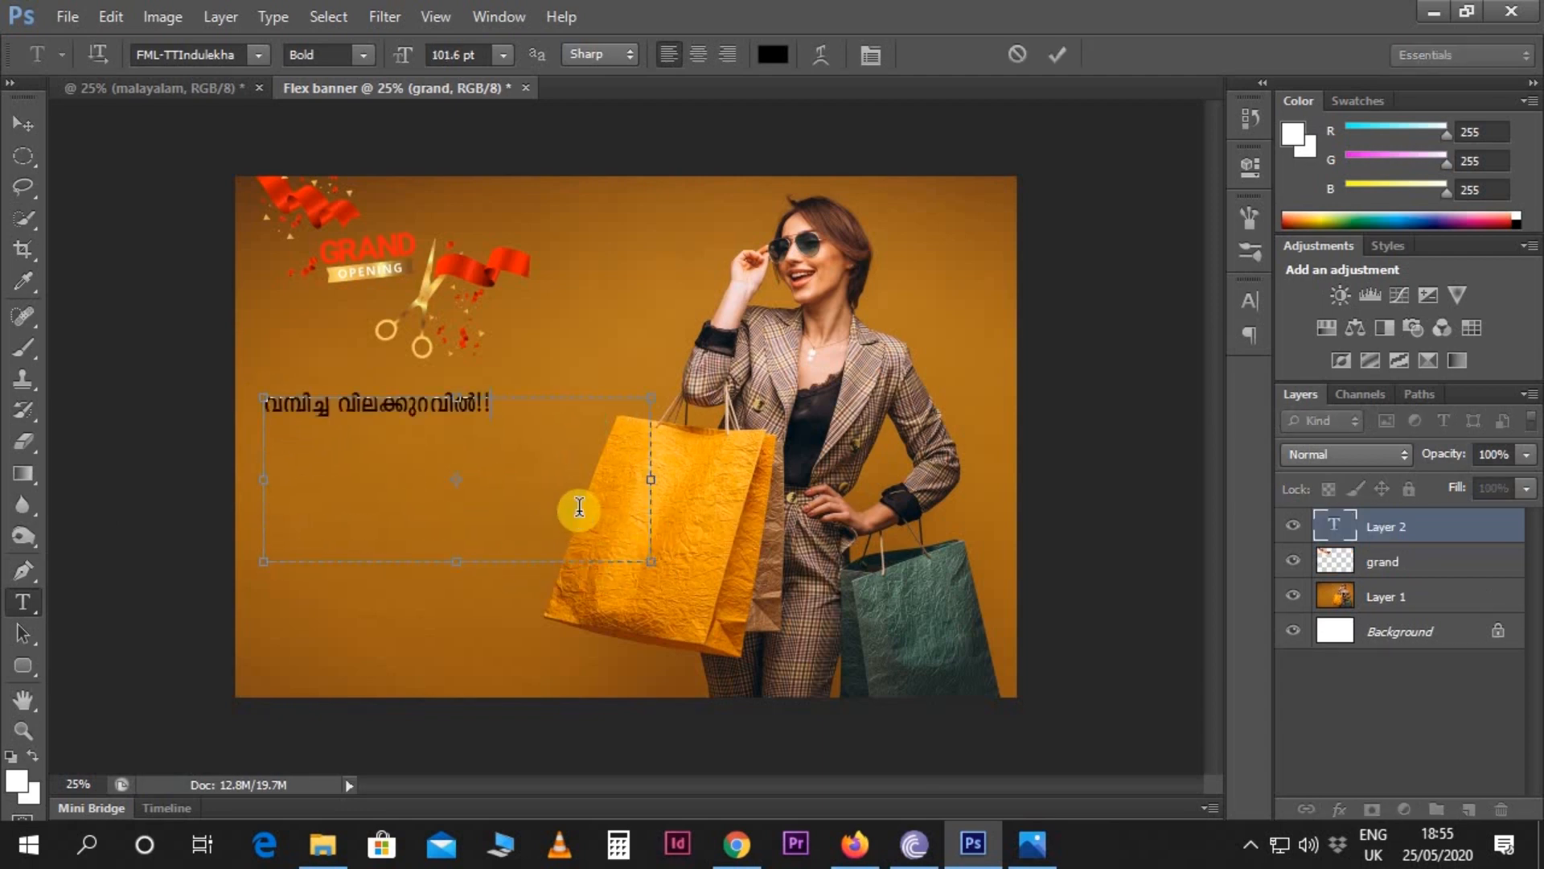
left_click(348, 405)
key("Return")
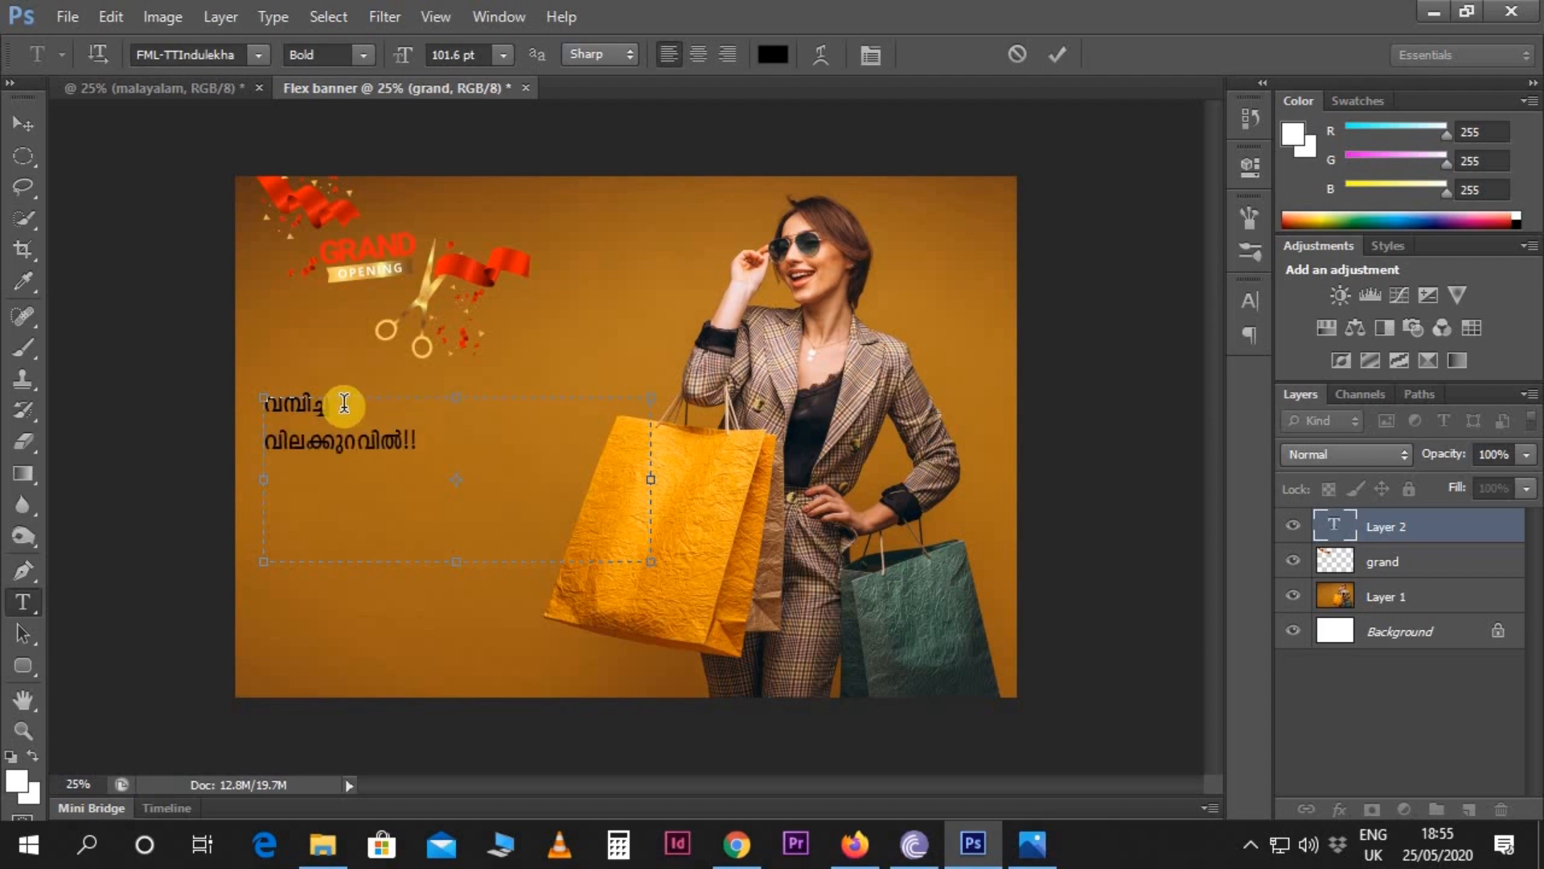
- Set the font size of the whole two-line headline to 246 pt
left_click_drag(424, 441, 265, 405)
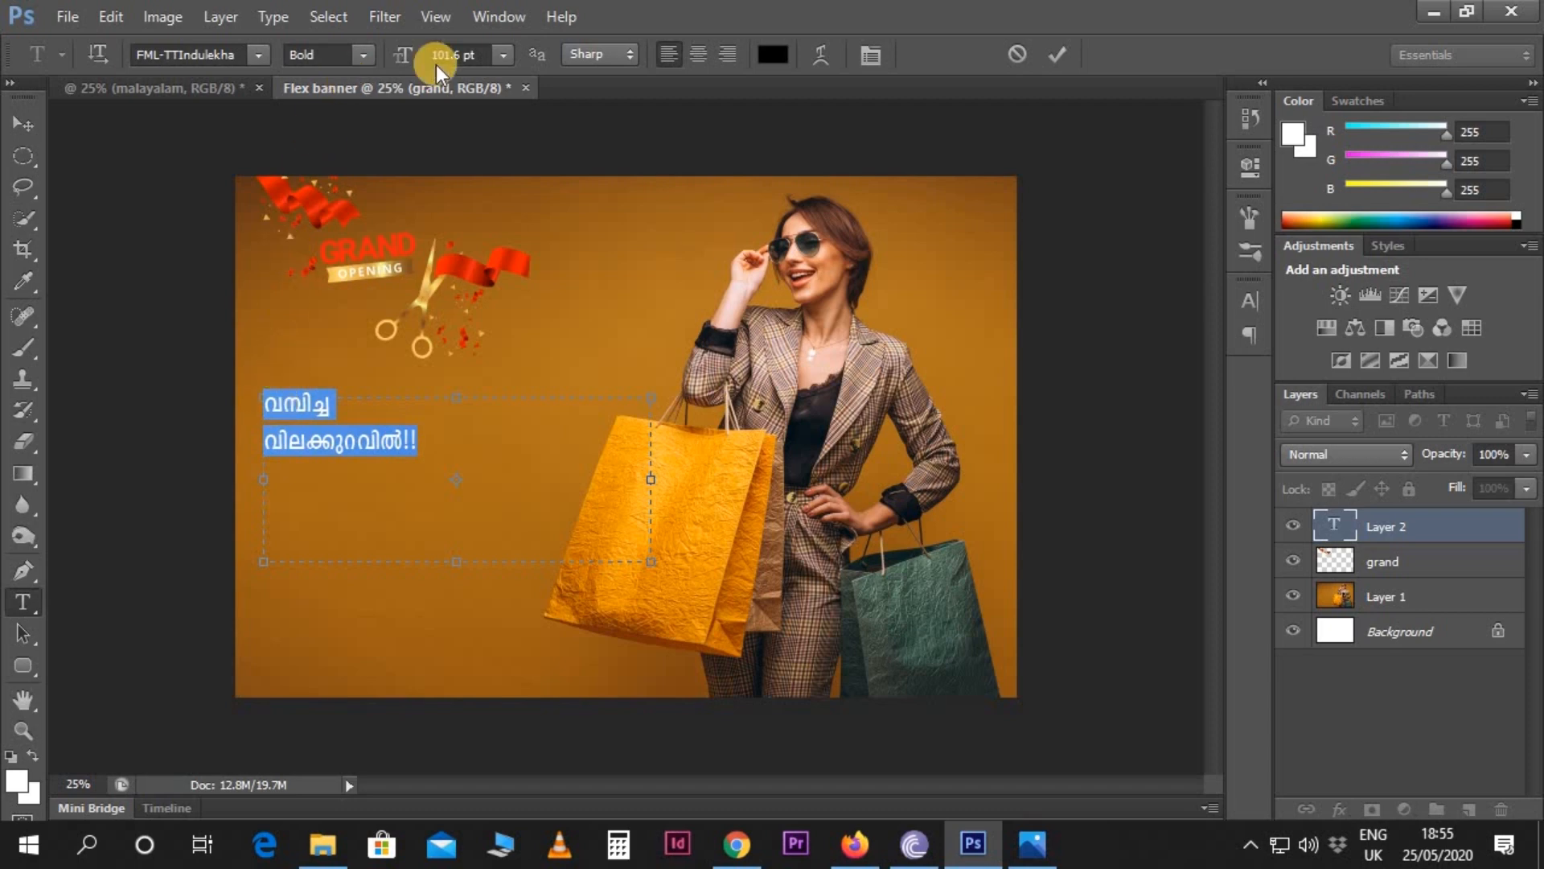
left_click(466, 55)
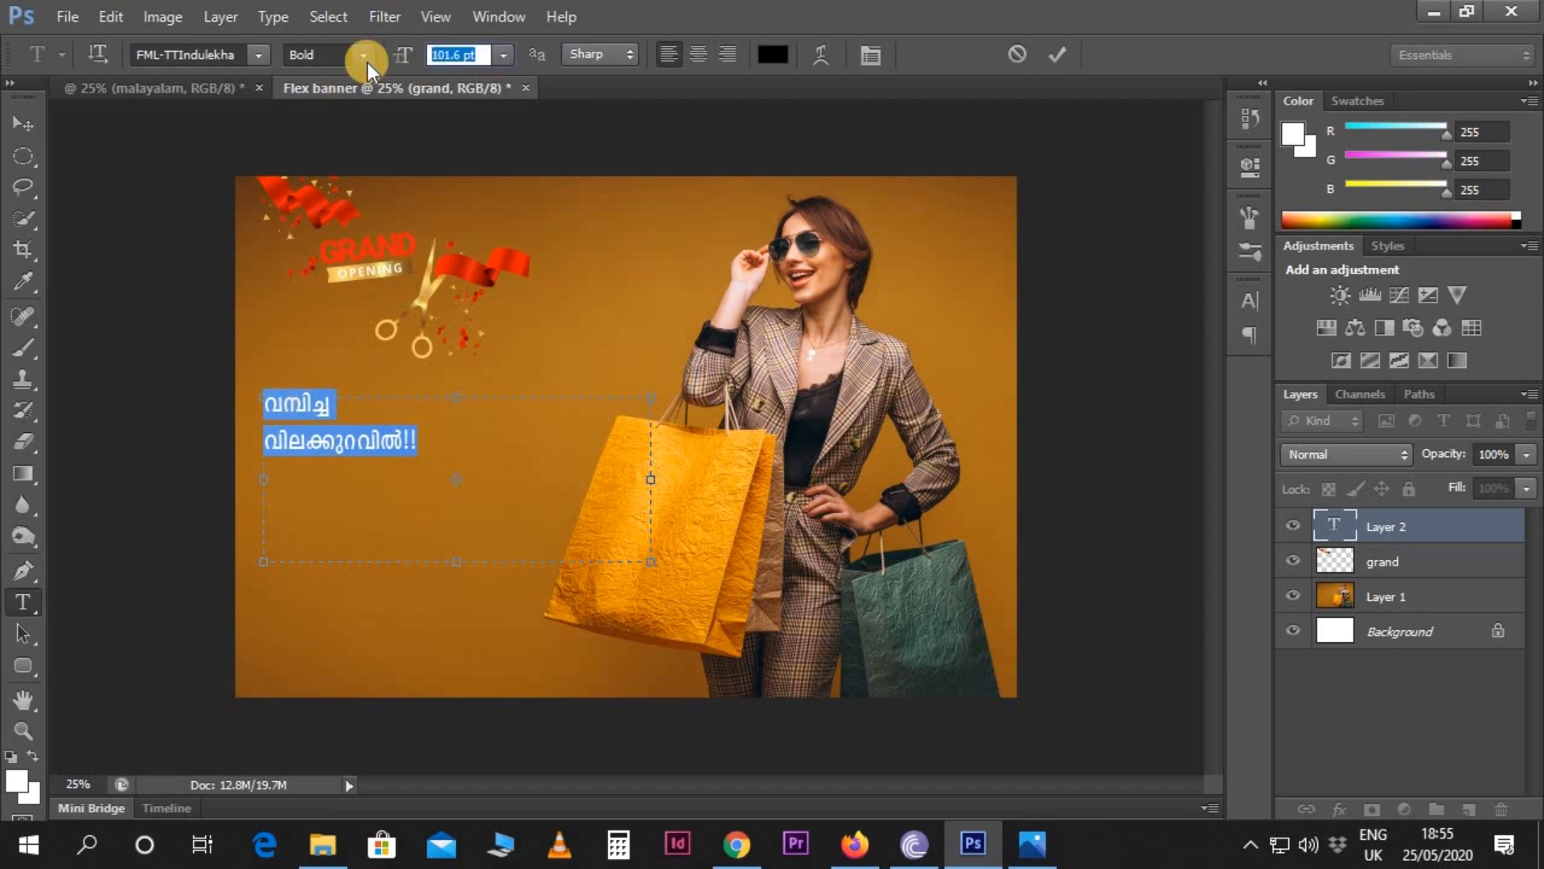
type("200")
left_click_drag(476, 52, 397, 68)
type("246")
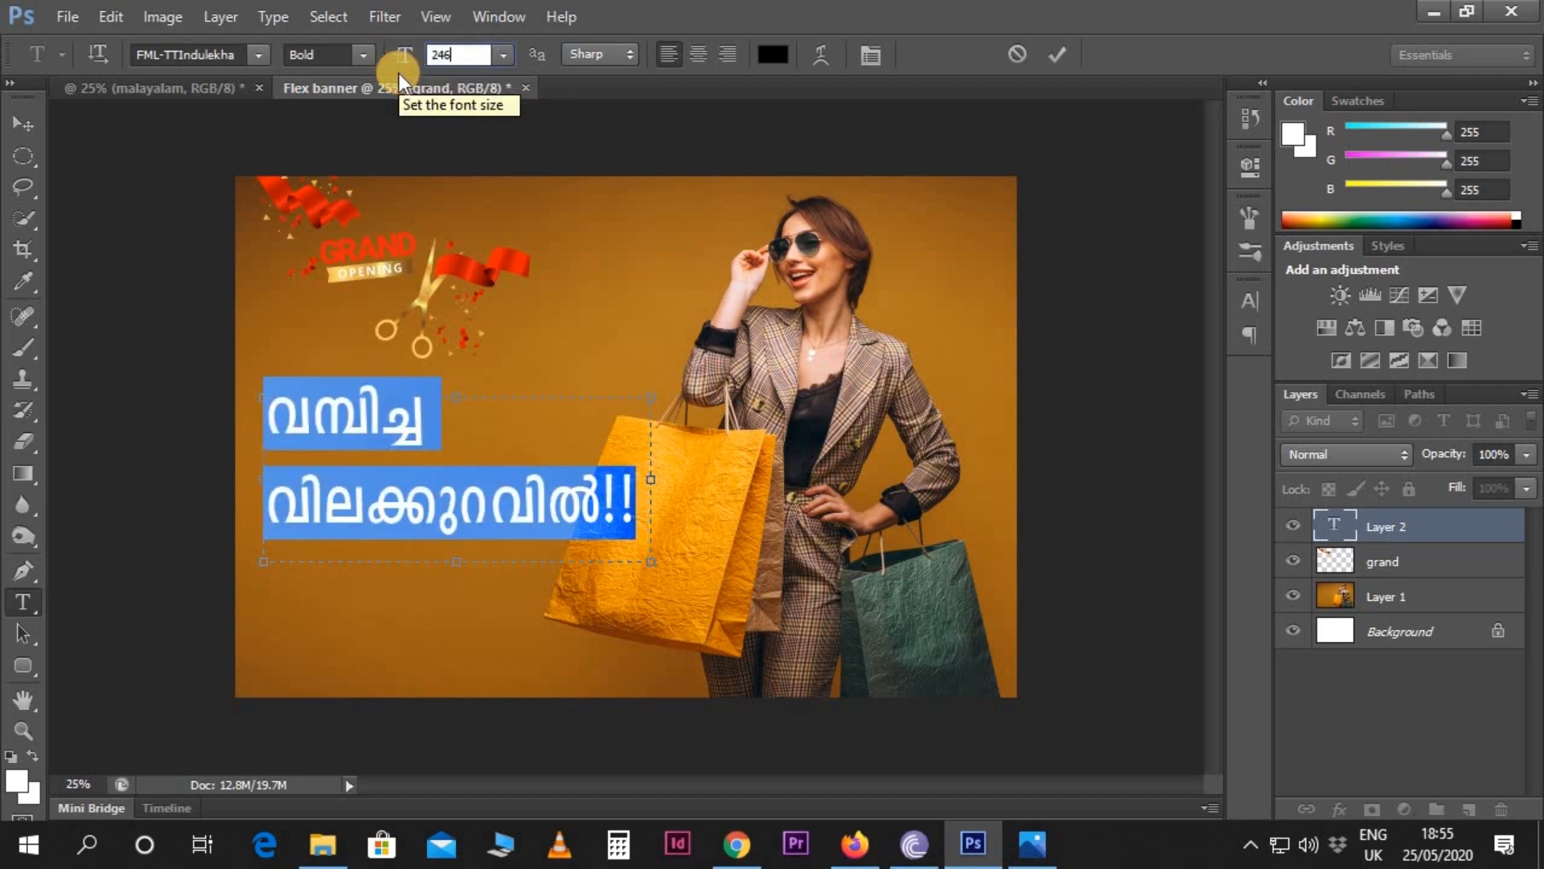
- Enlarge the headline's first line, "വമ്പിച്ച", to 327 pt
left_click(456, 503)
left_click_drag(452, 427, 237, 431)
left_click_drag(472, 54, 407, 74)
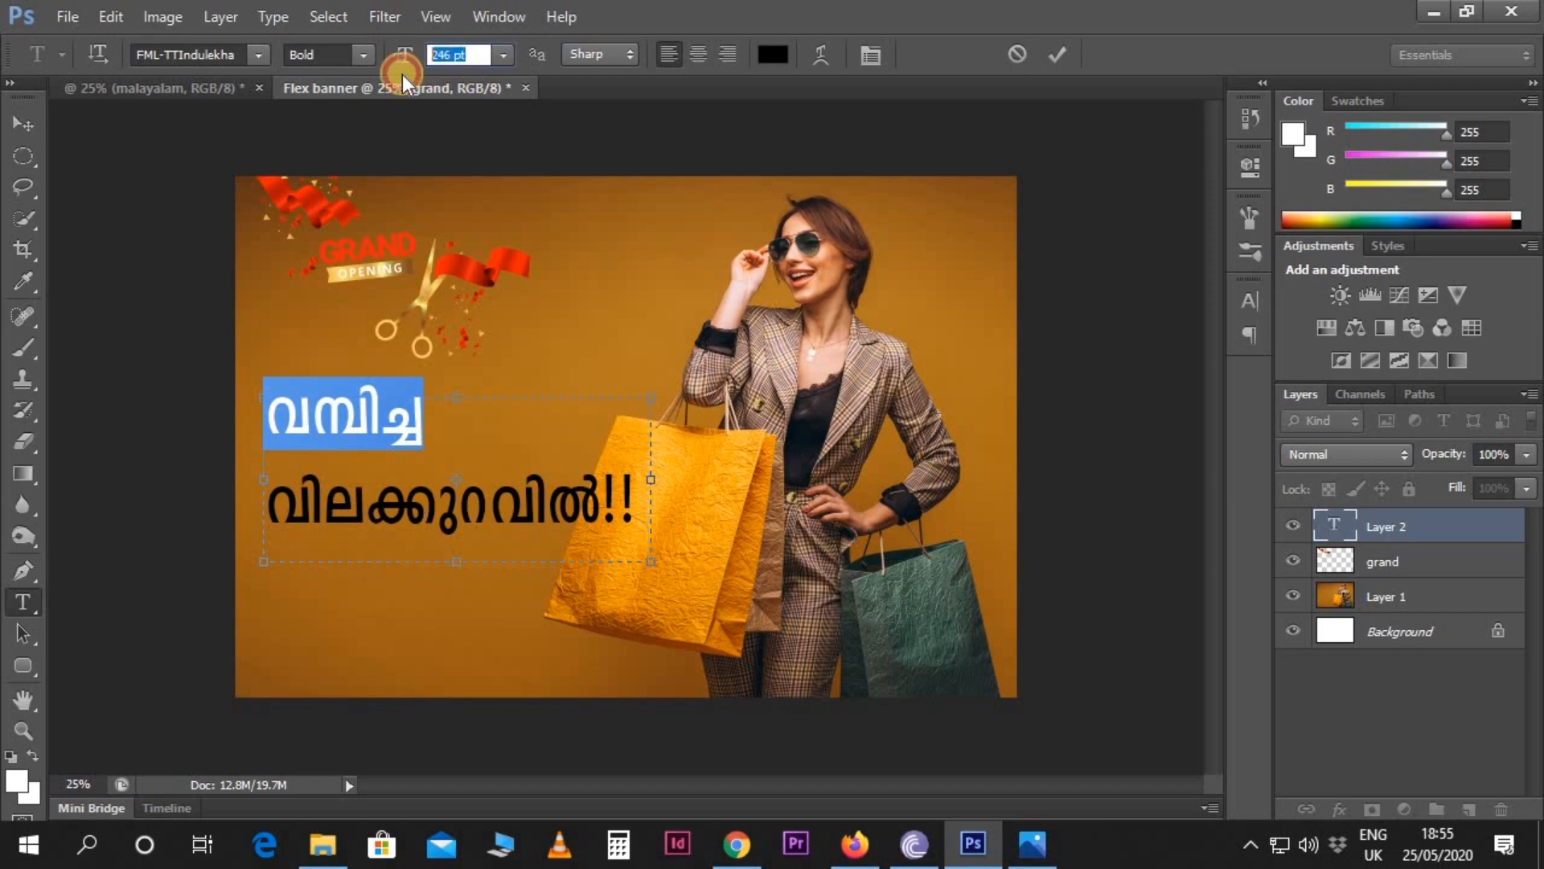
type("327")
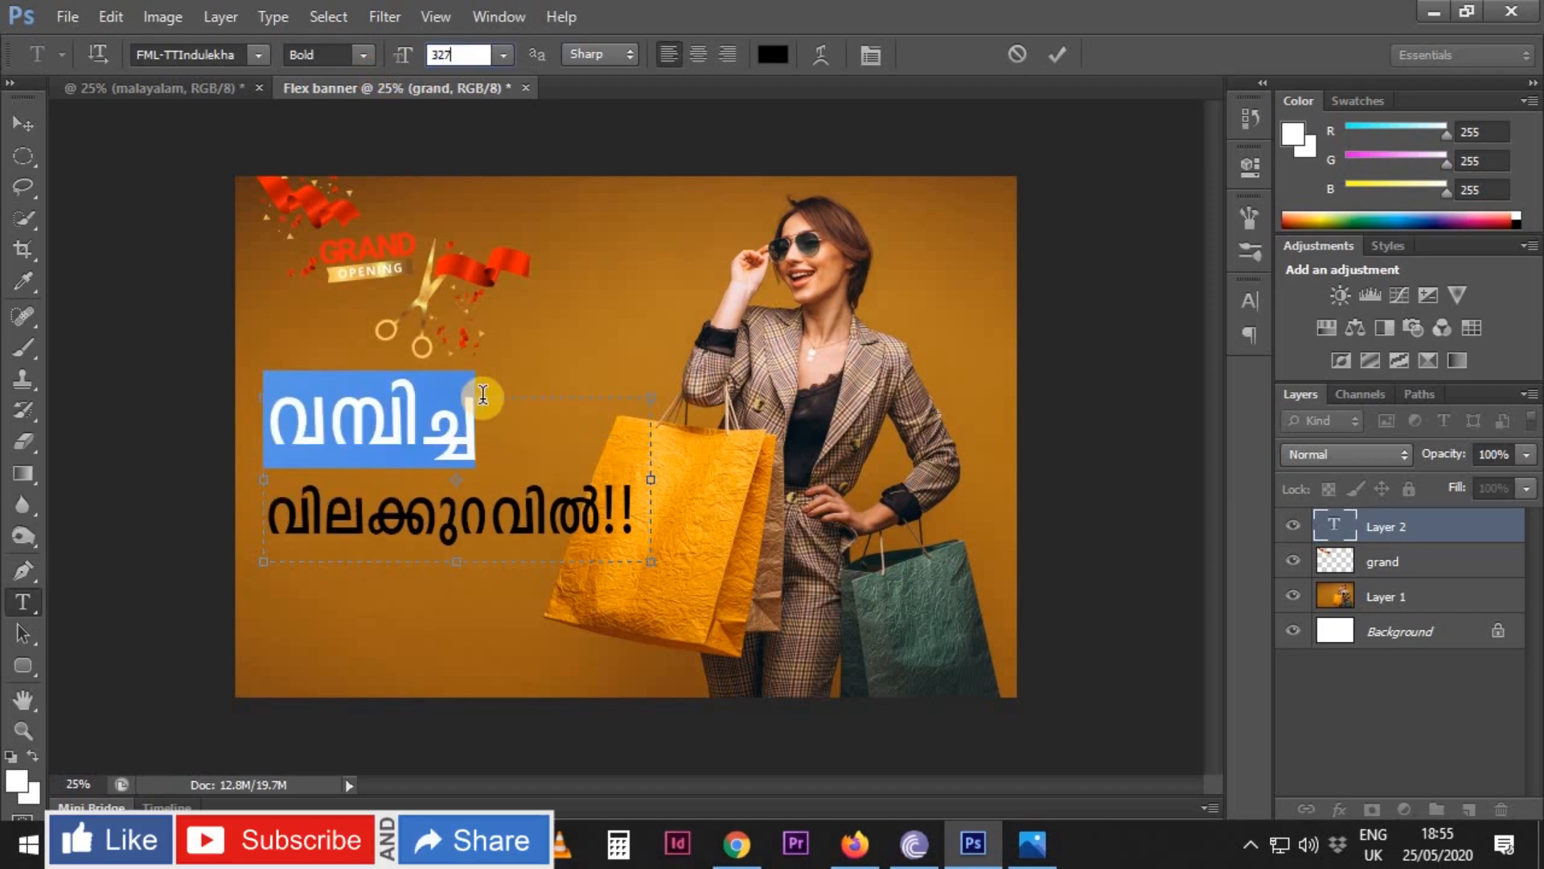
left_click(478, 447)
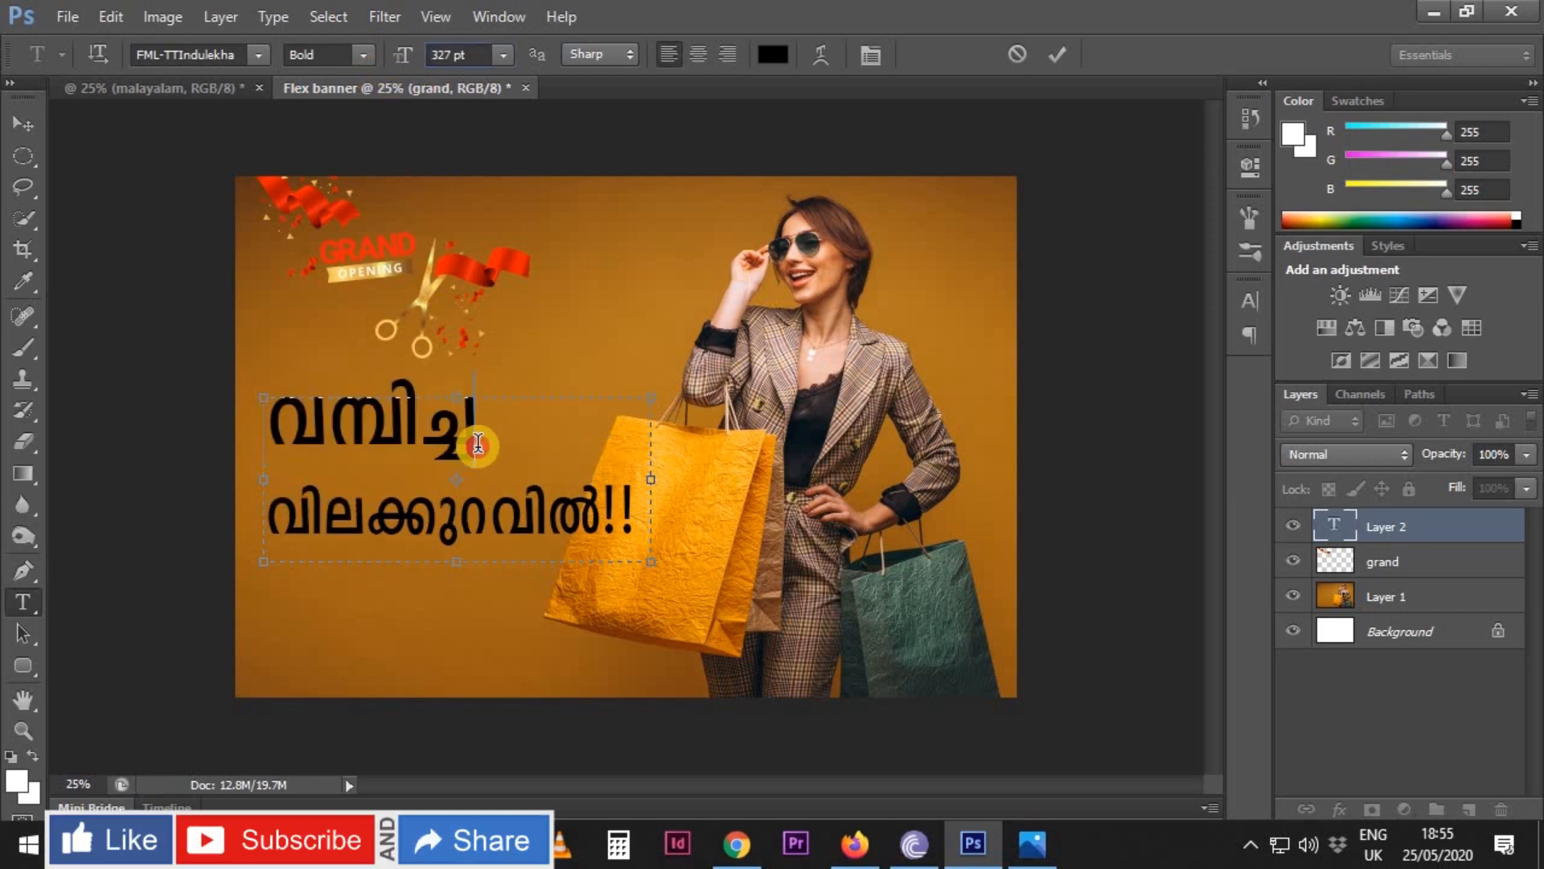
- Set the leading of the whole two-line Malayalam headline to 220 pt
key("ctrl+a")
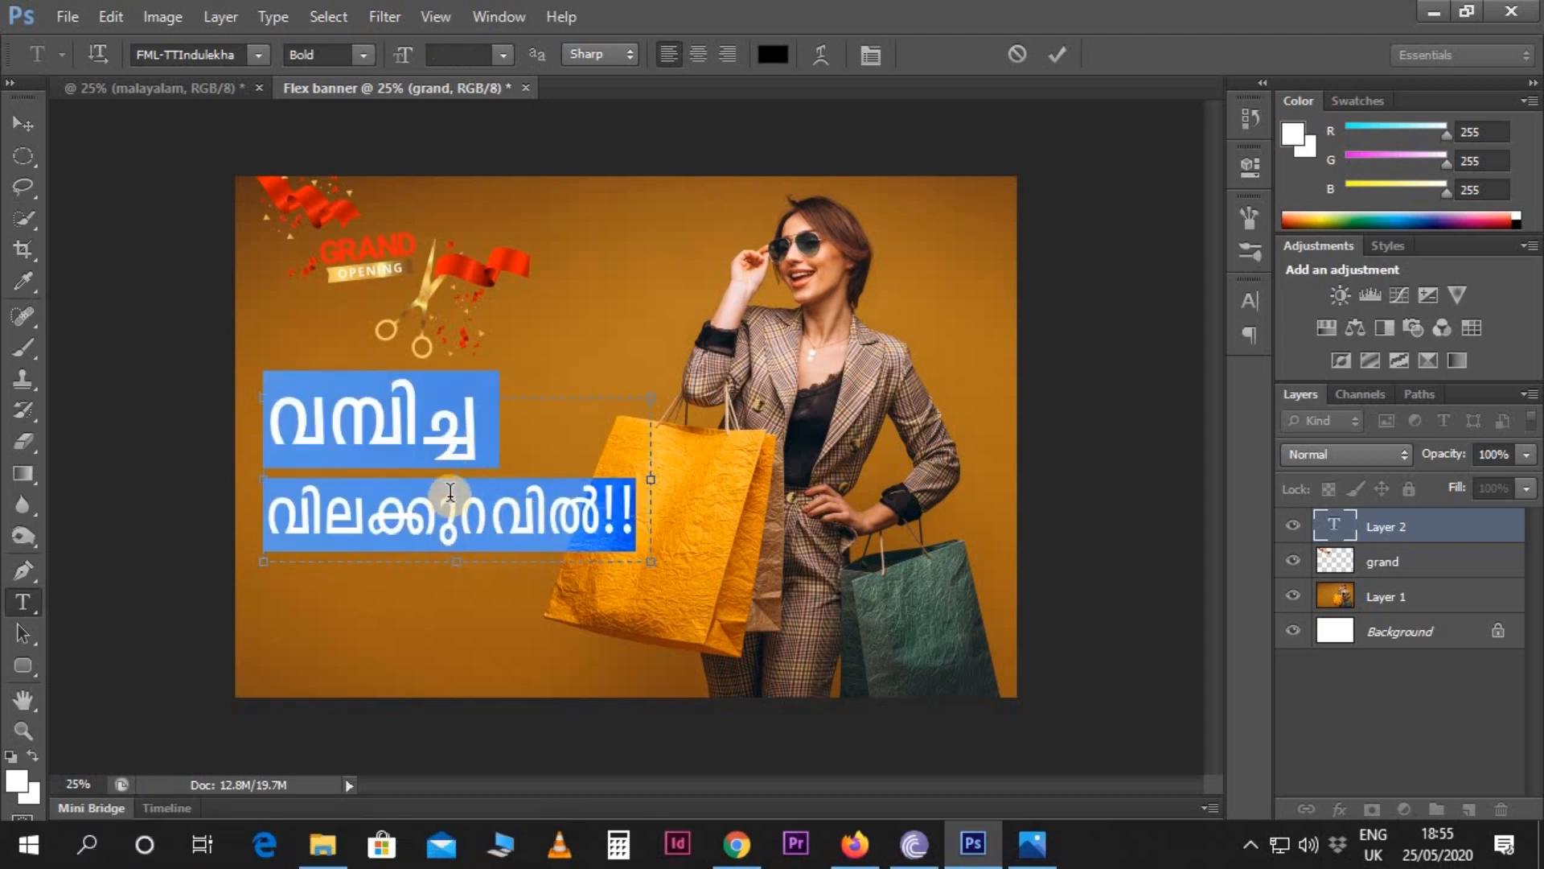
left_click(1248, 303)
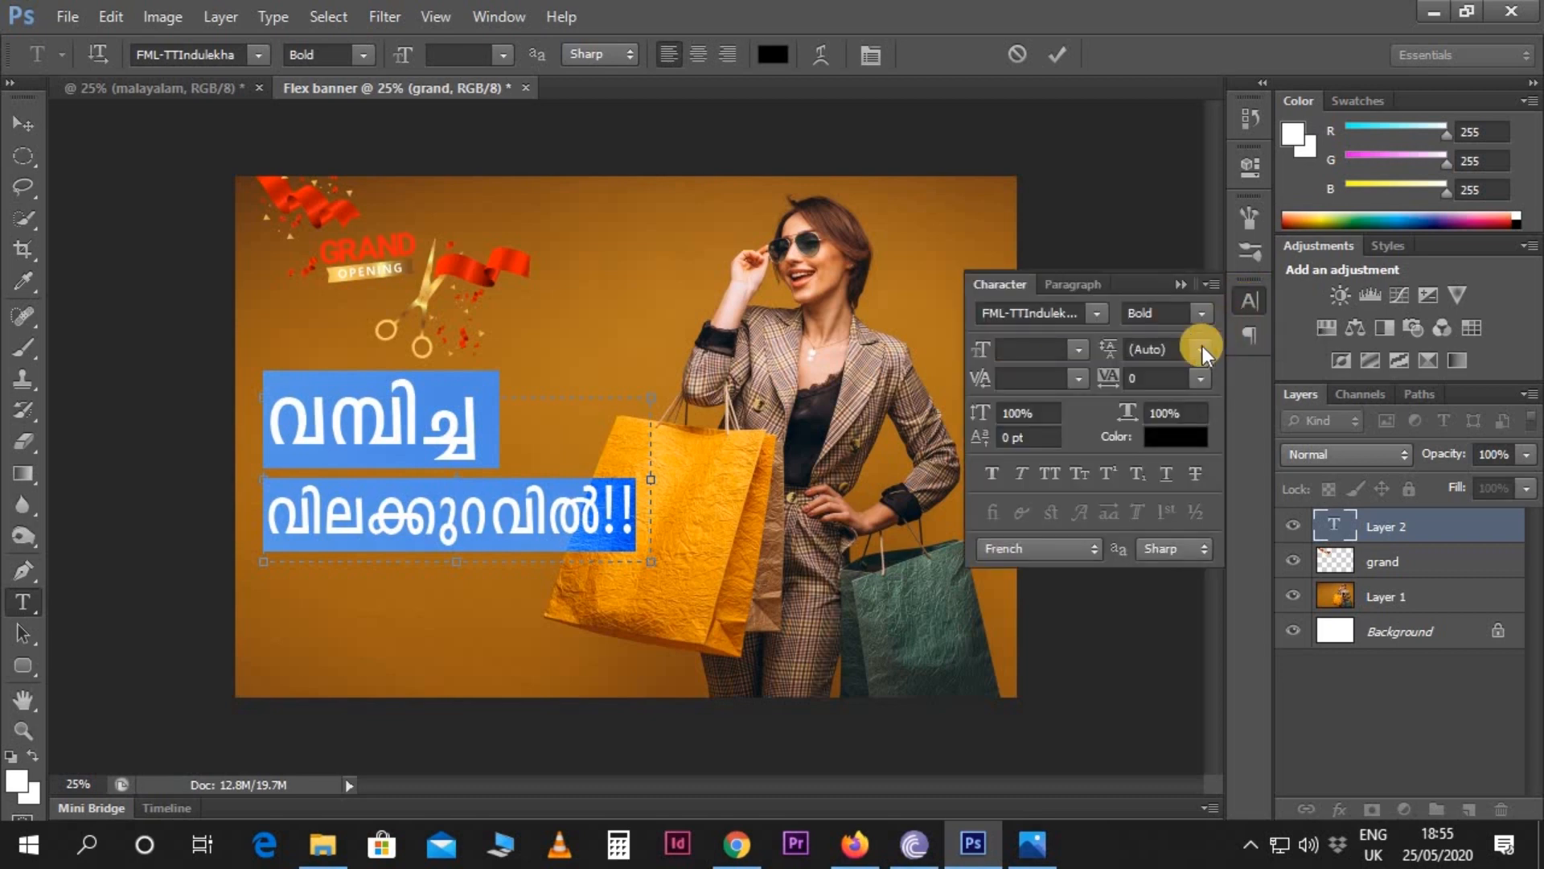
left_click(1125, 358)
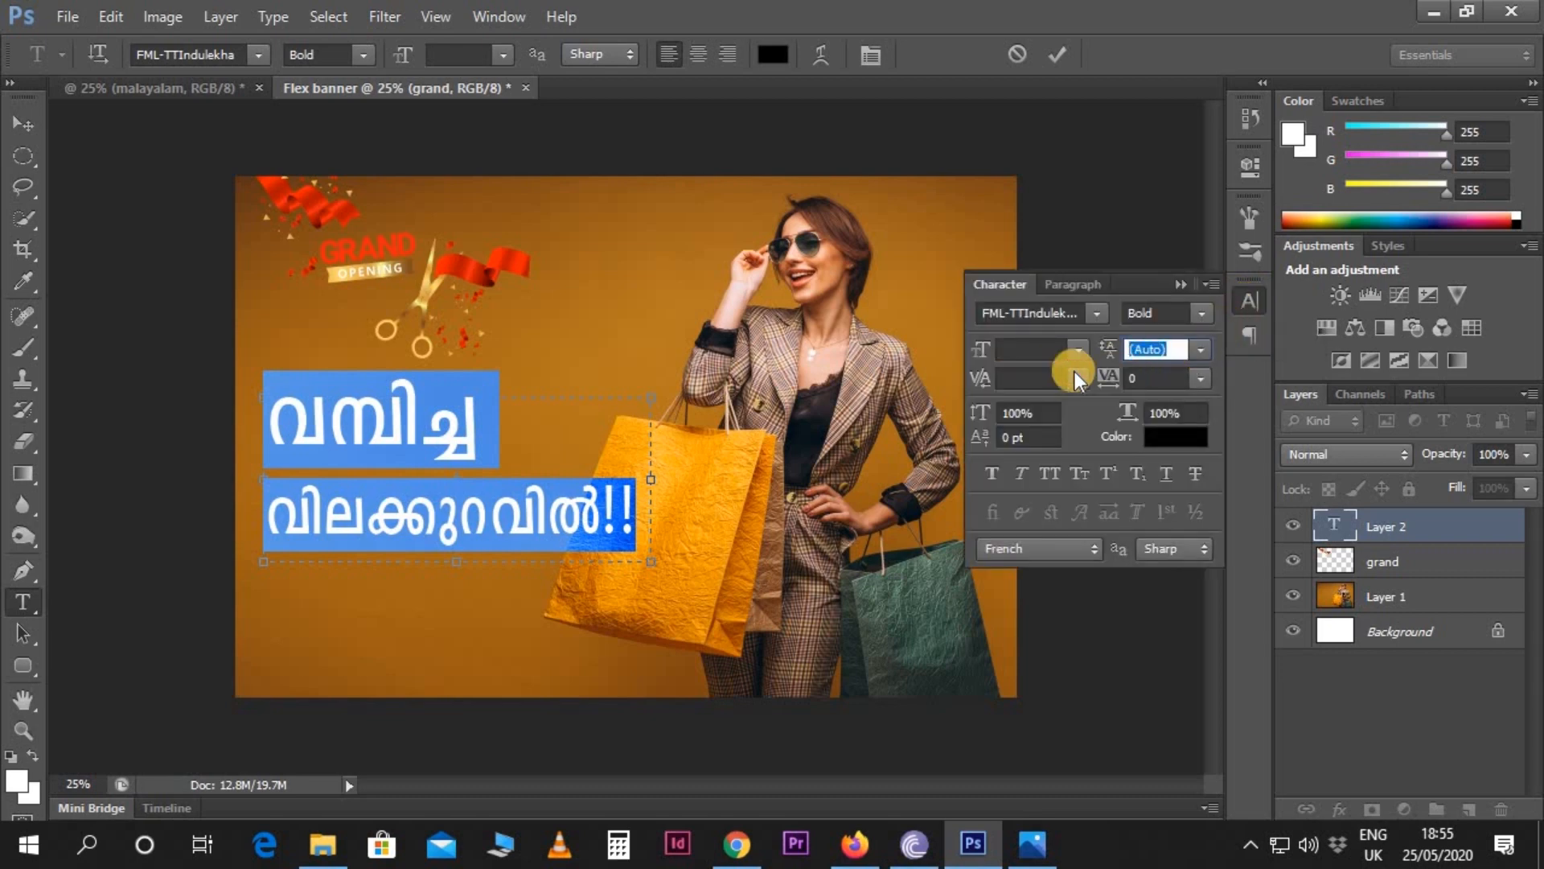
type("120")
key("BackSpace")
key("BackSpace")
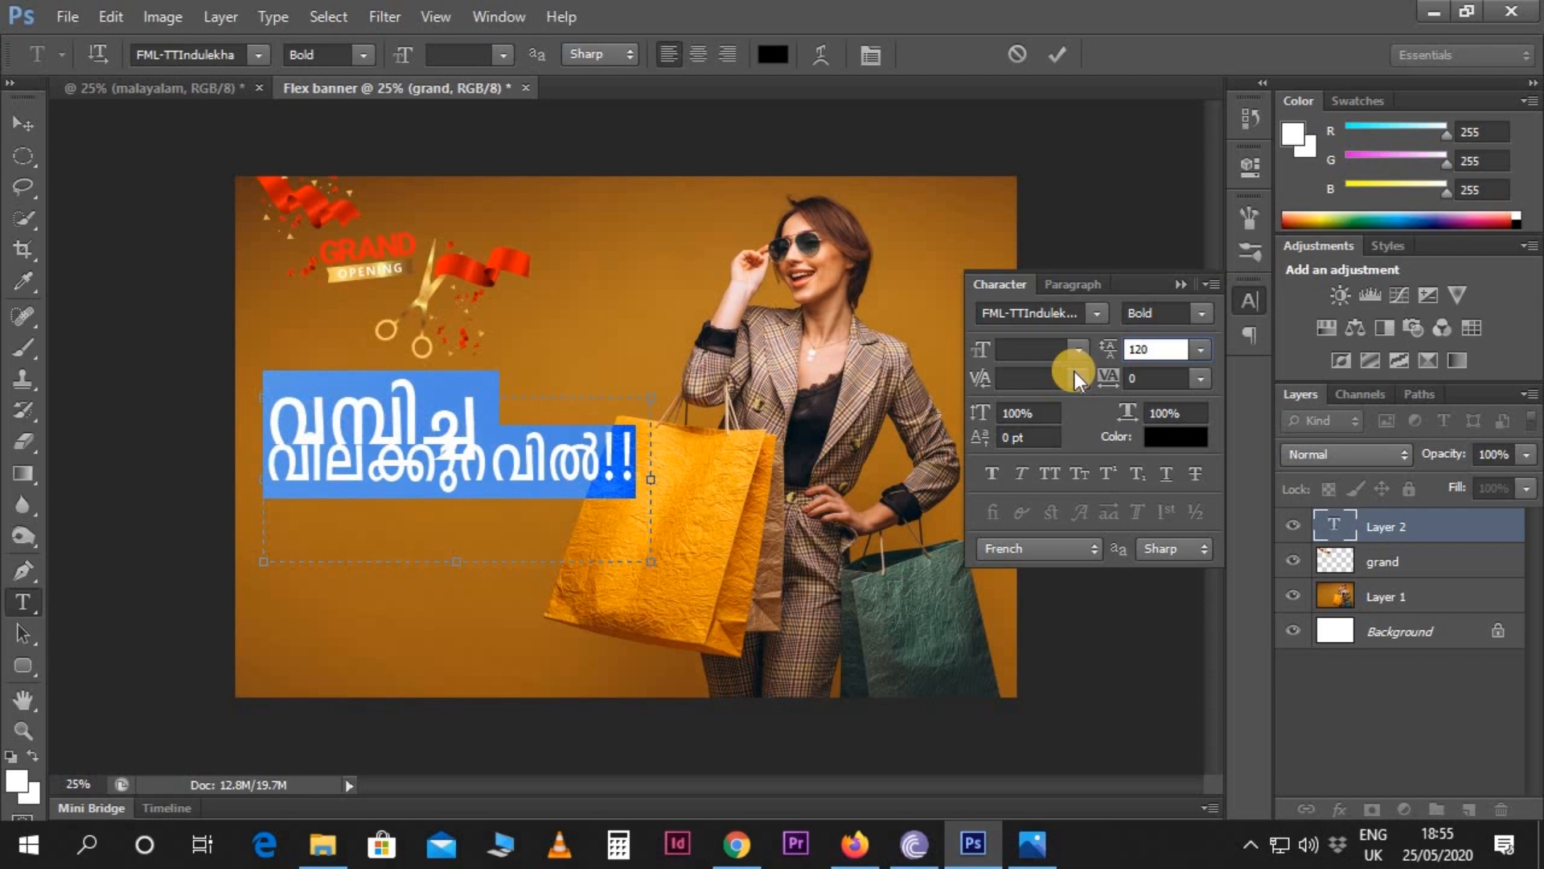
key("BackSpace")
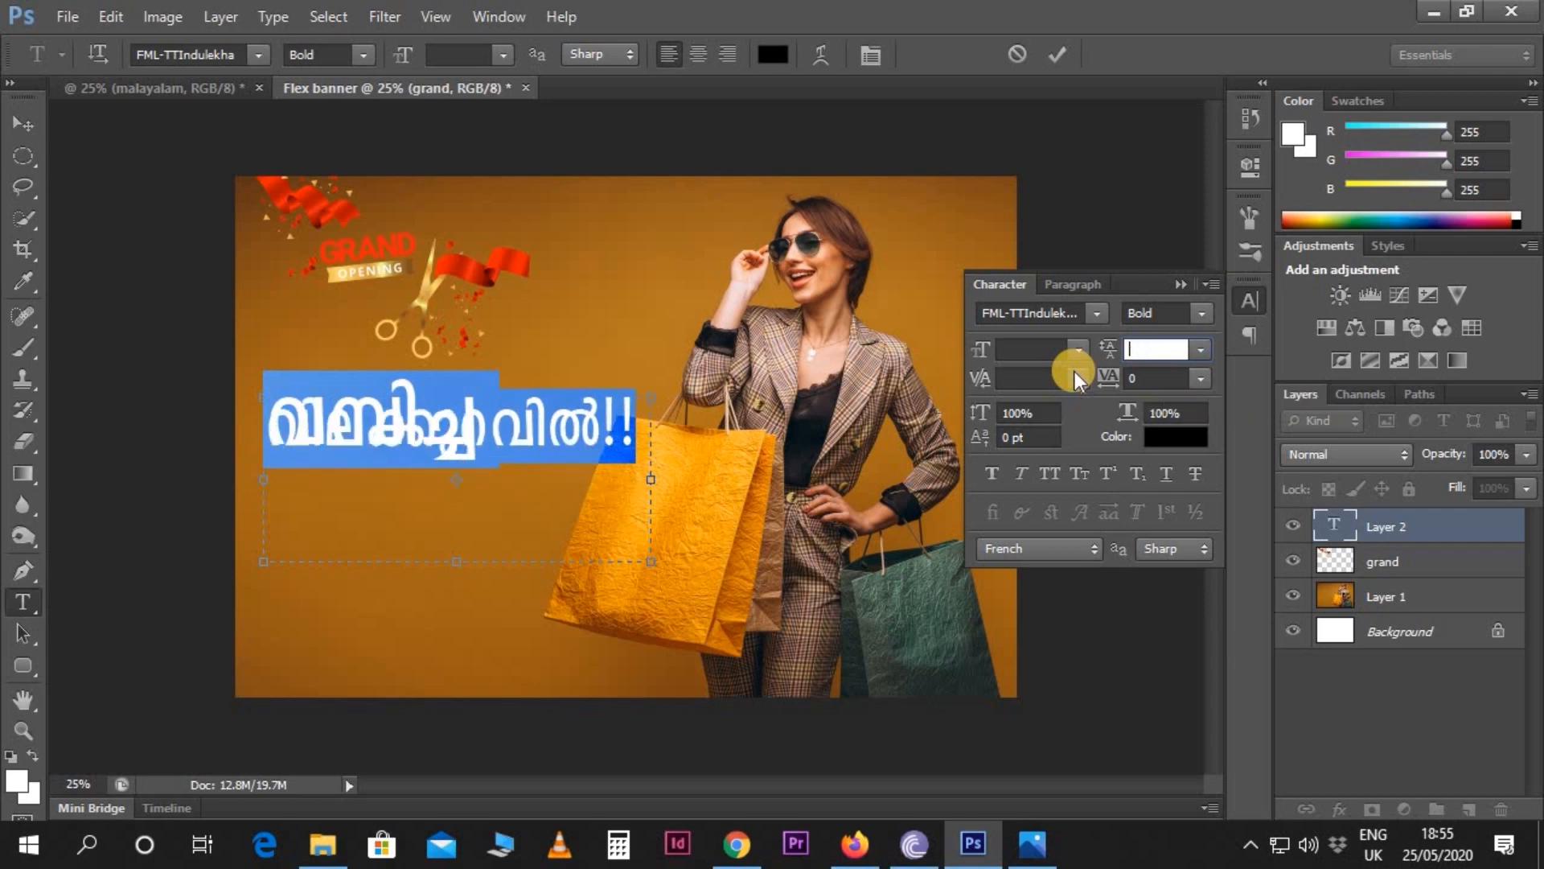
type("220")
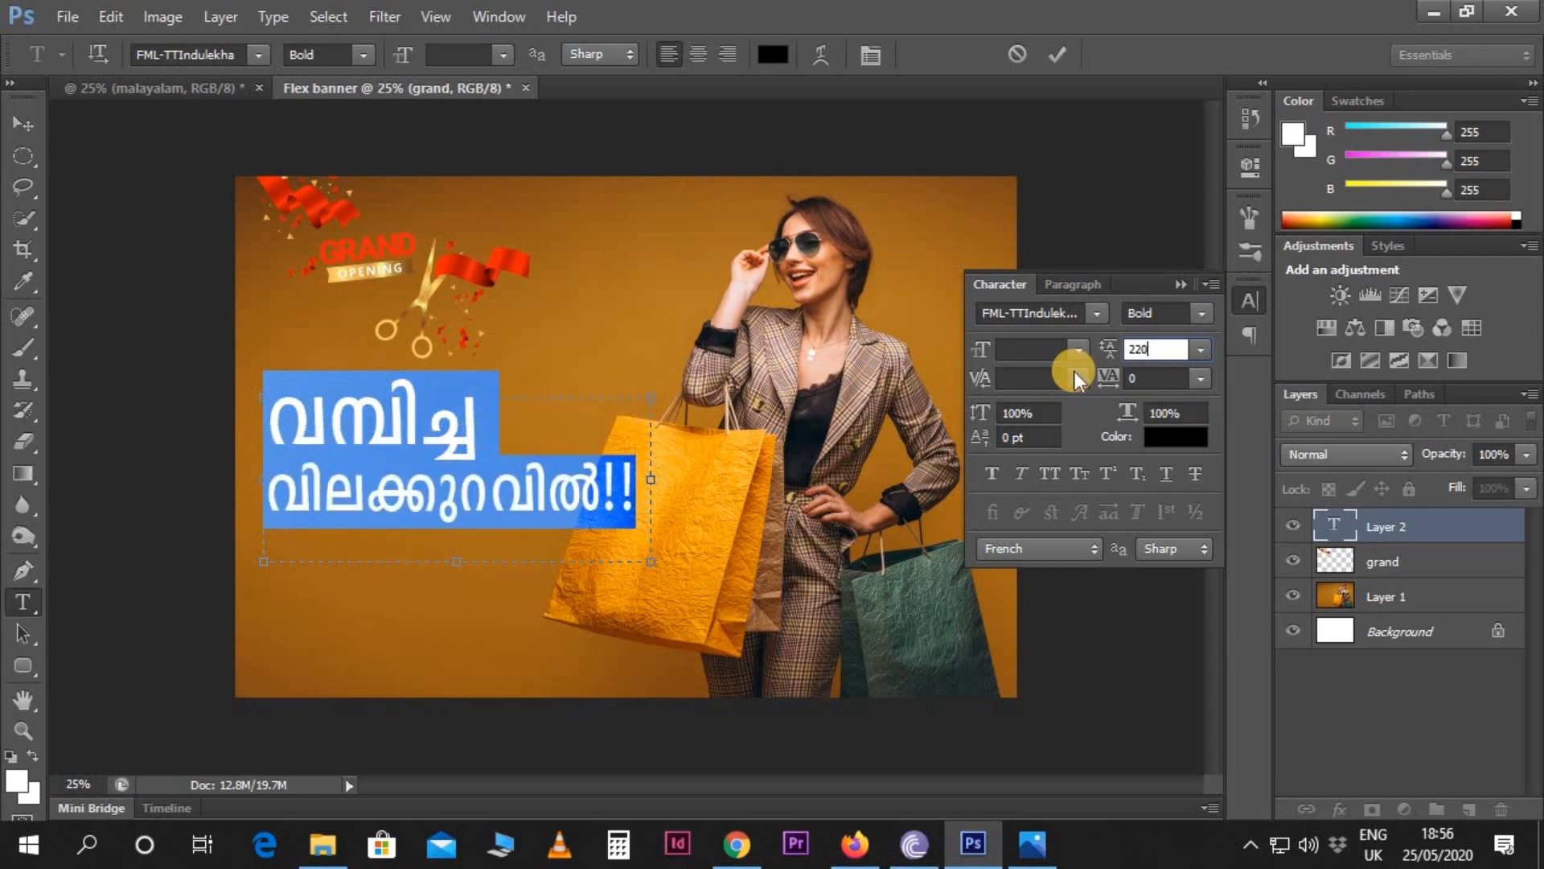
key("Return")
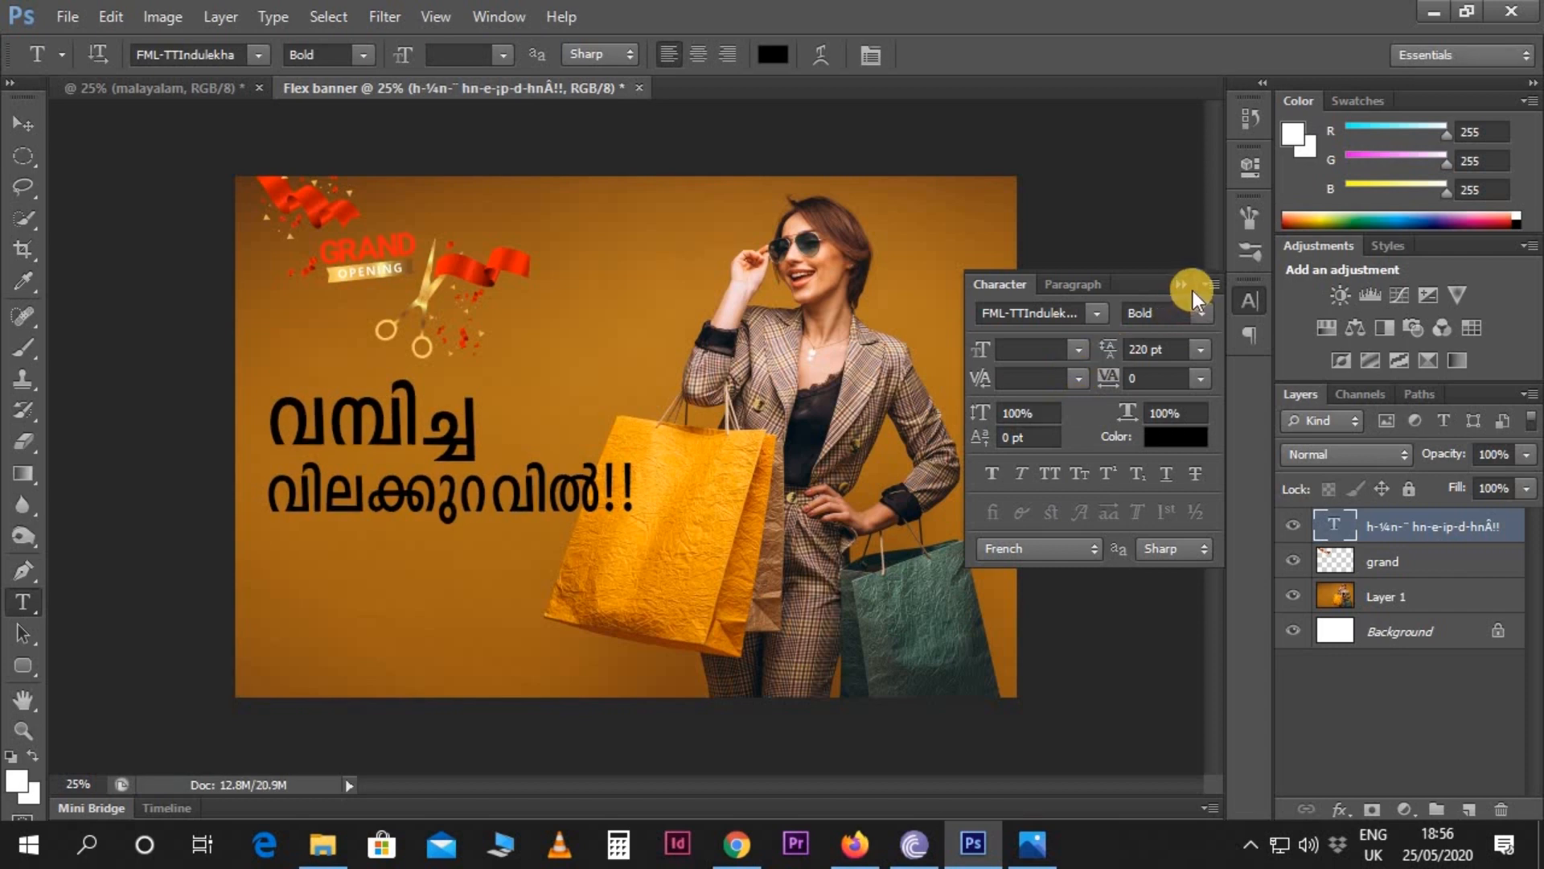
left_click(1186, 288)
- Change the colour of the whole headline to yellow, using CMYK values 0, 0, 100, 0
left_click(593, 472)
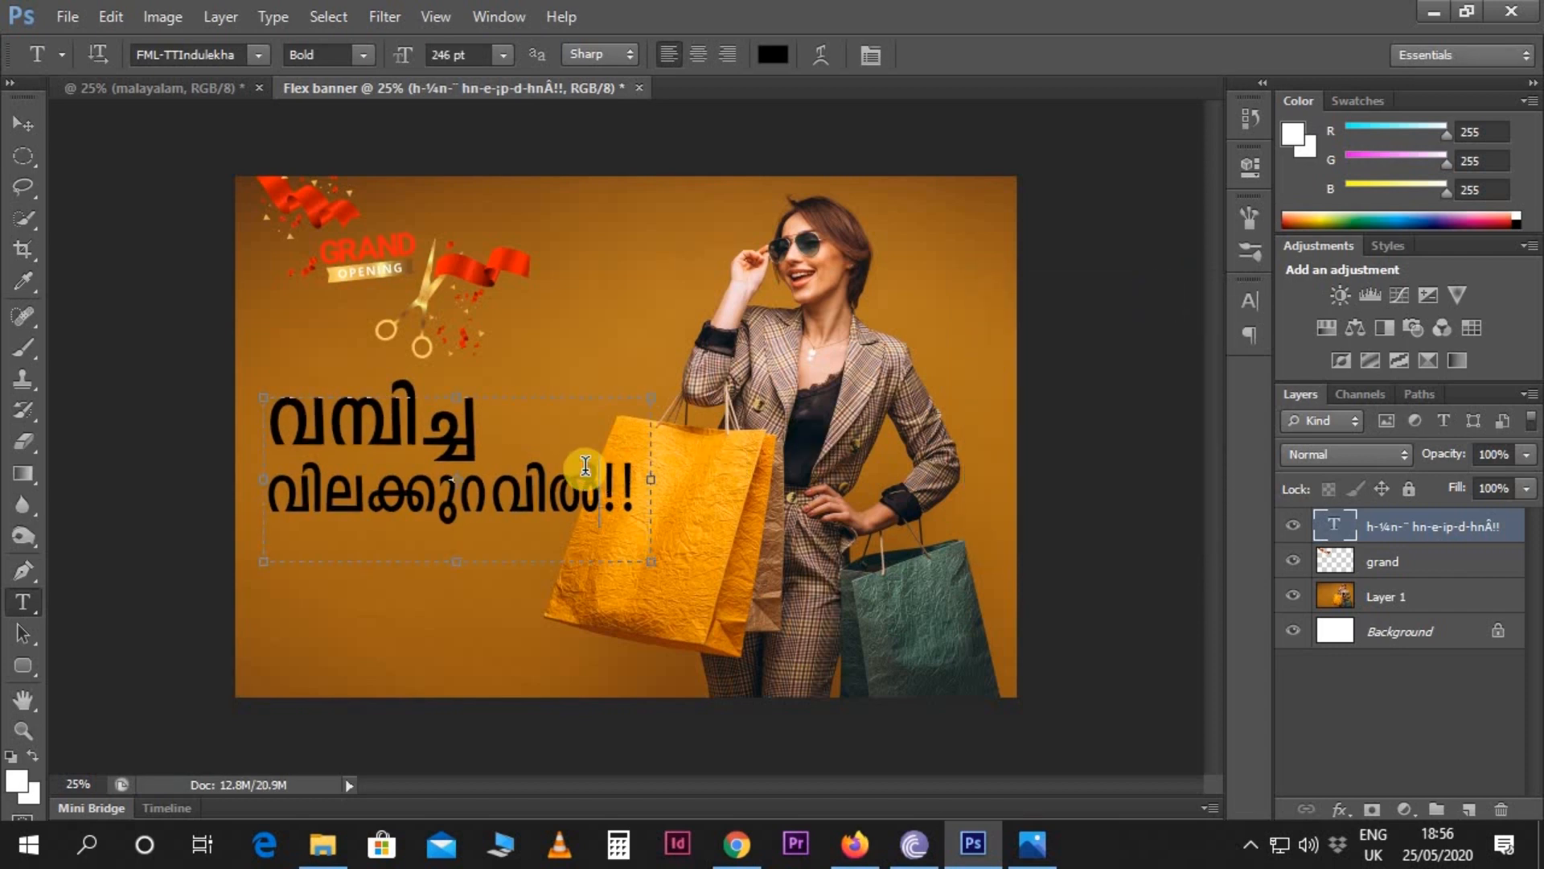
key("ctrl+a")
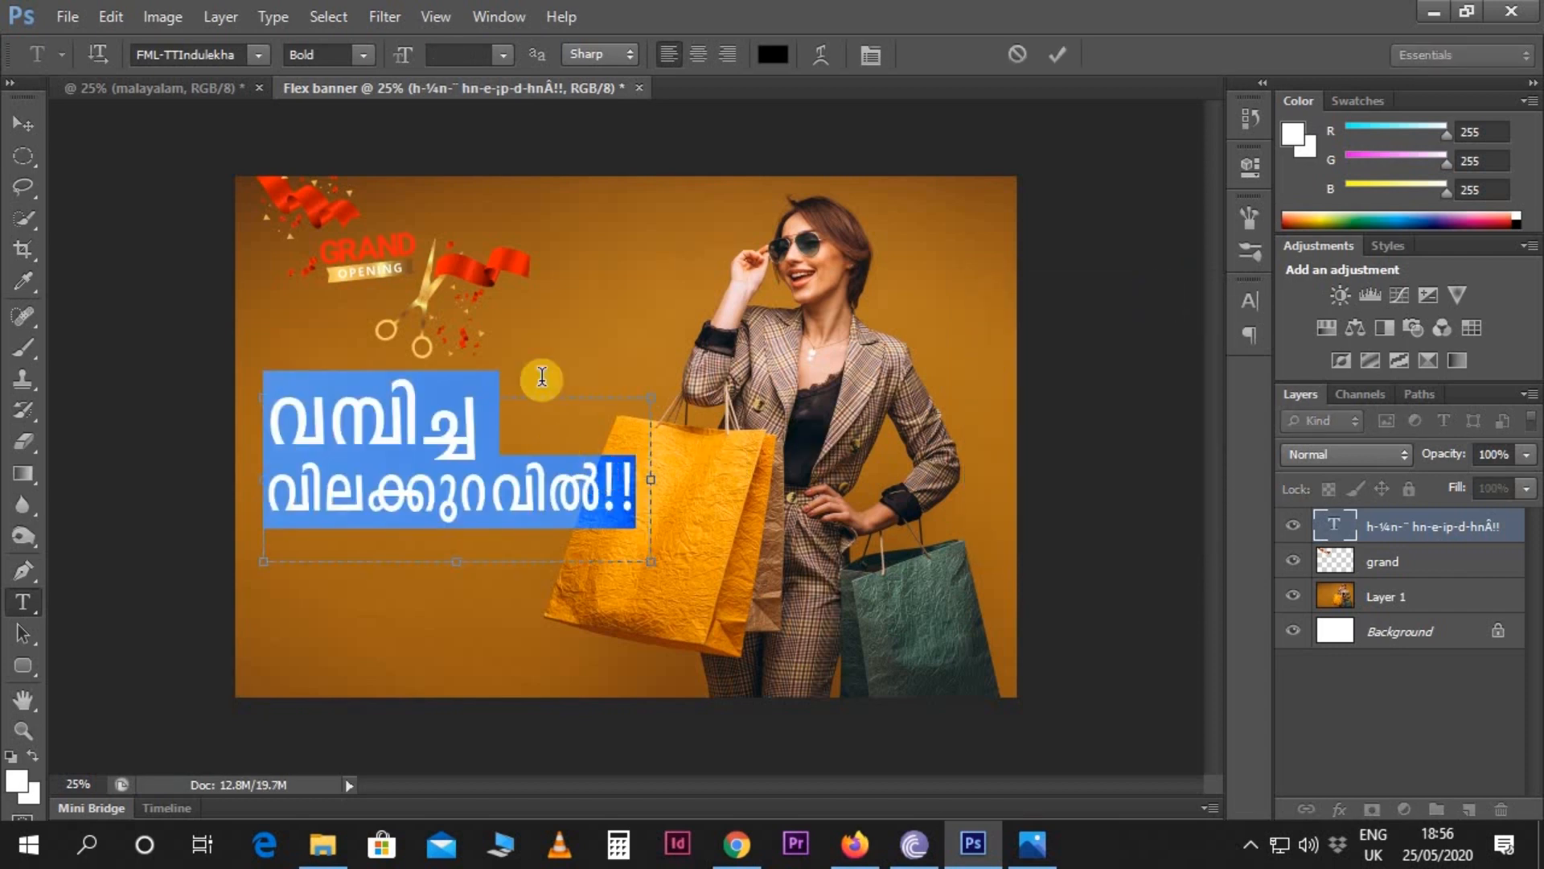
left_click(764, 56)
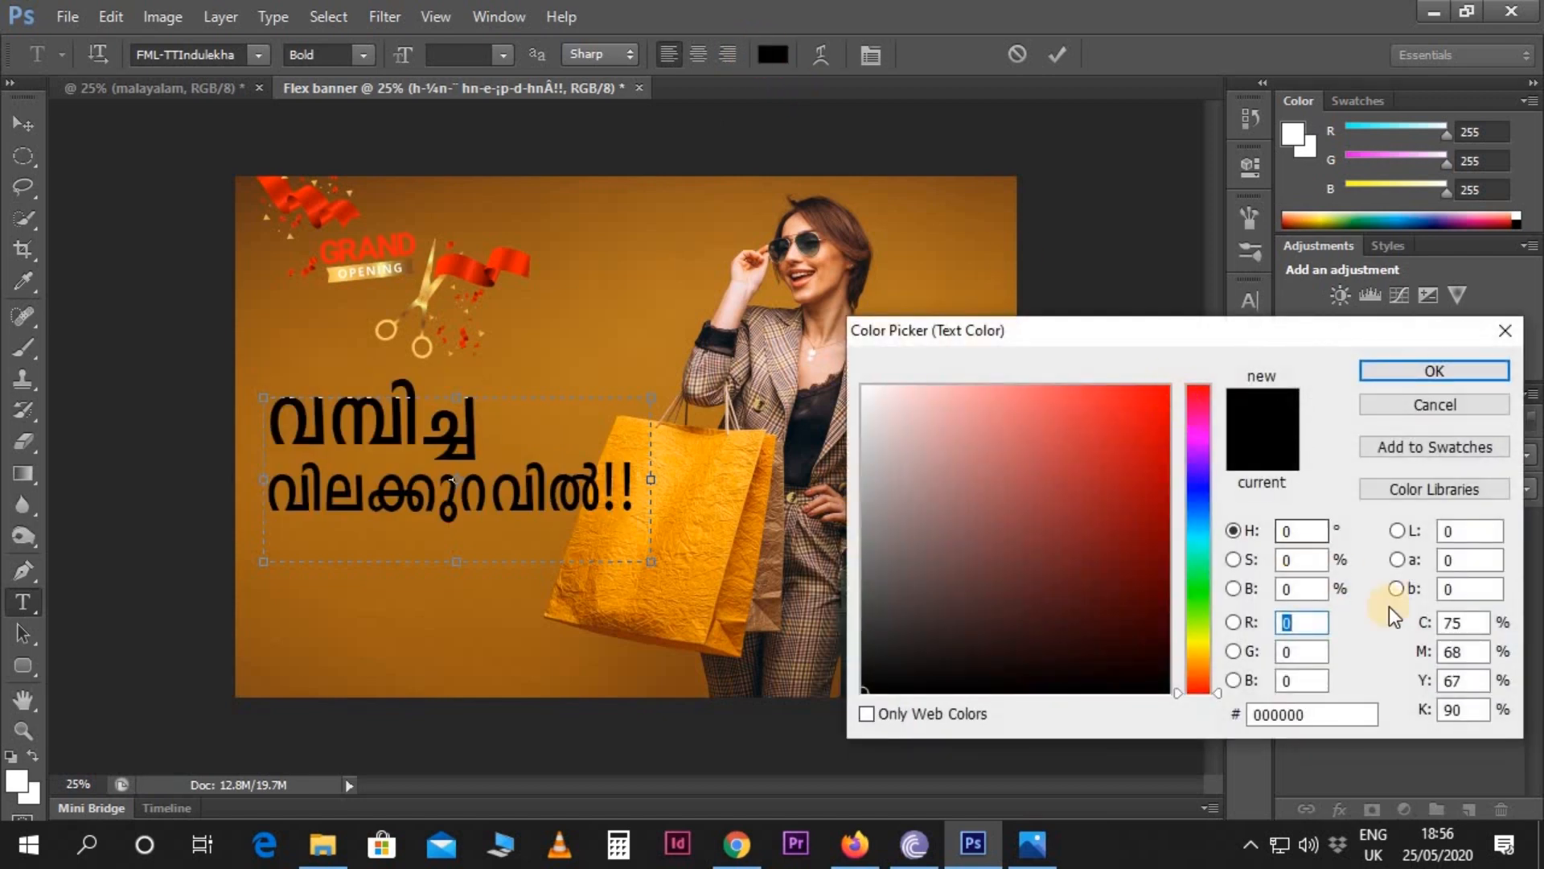
double_click(1456, 621)
type("0")
key("Tab")
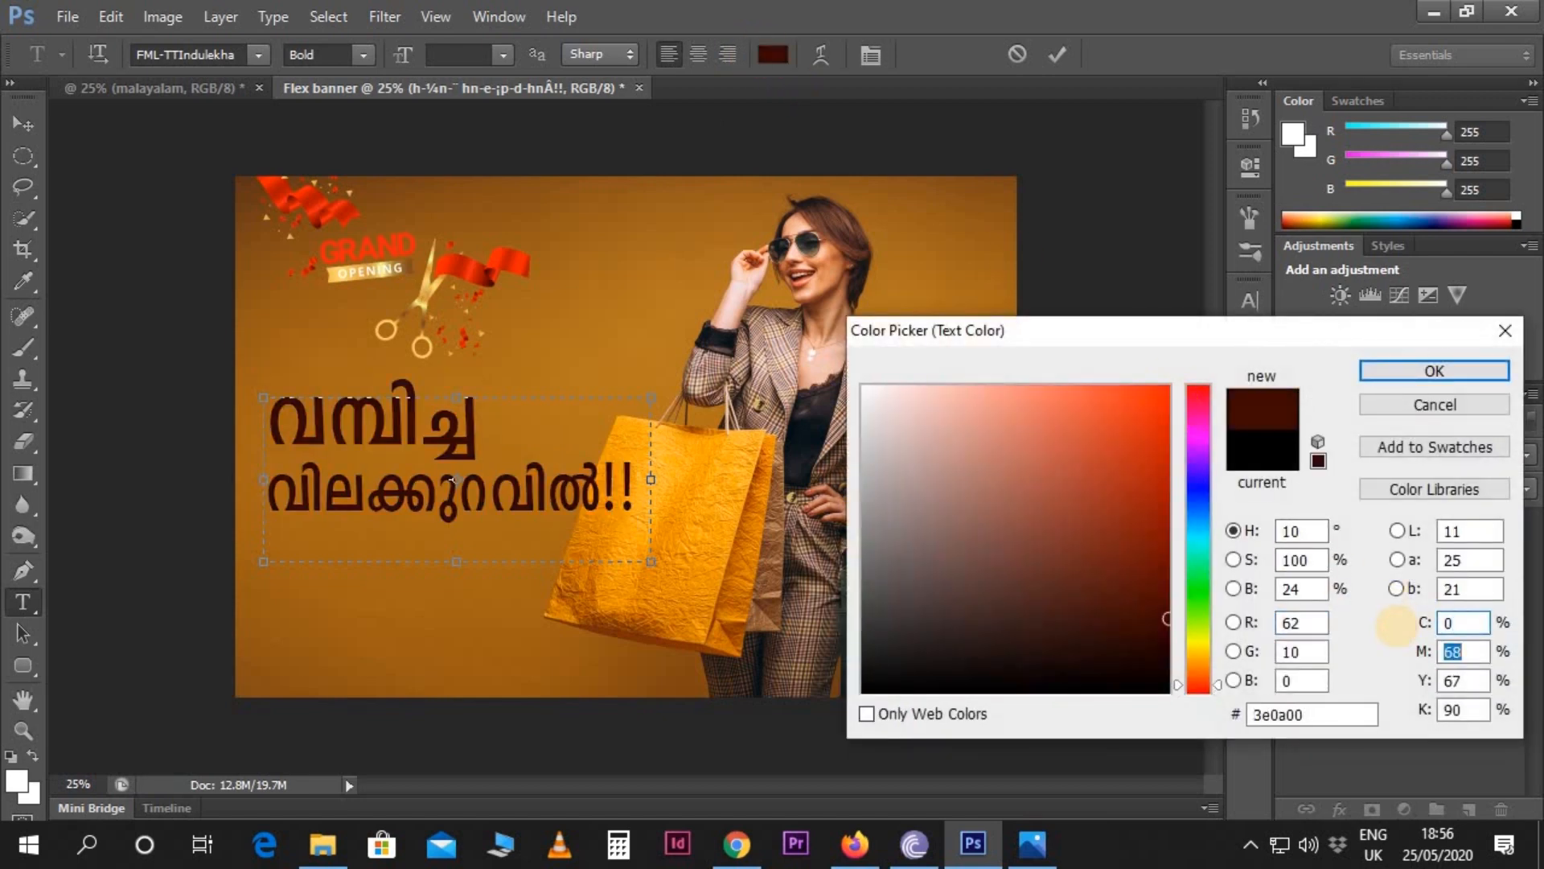
key("BackSpace")
type("0")
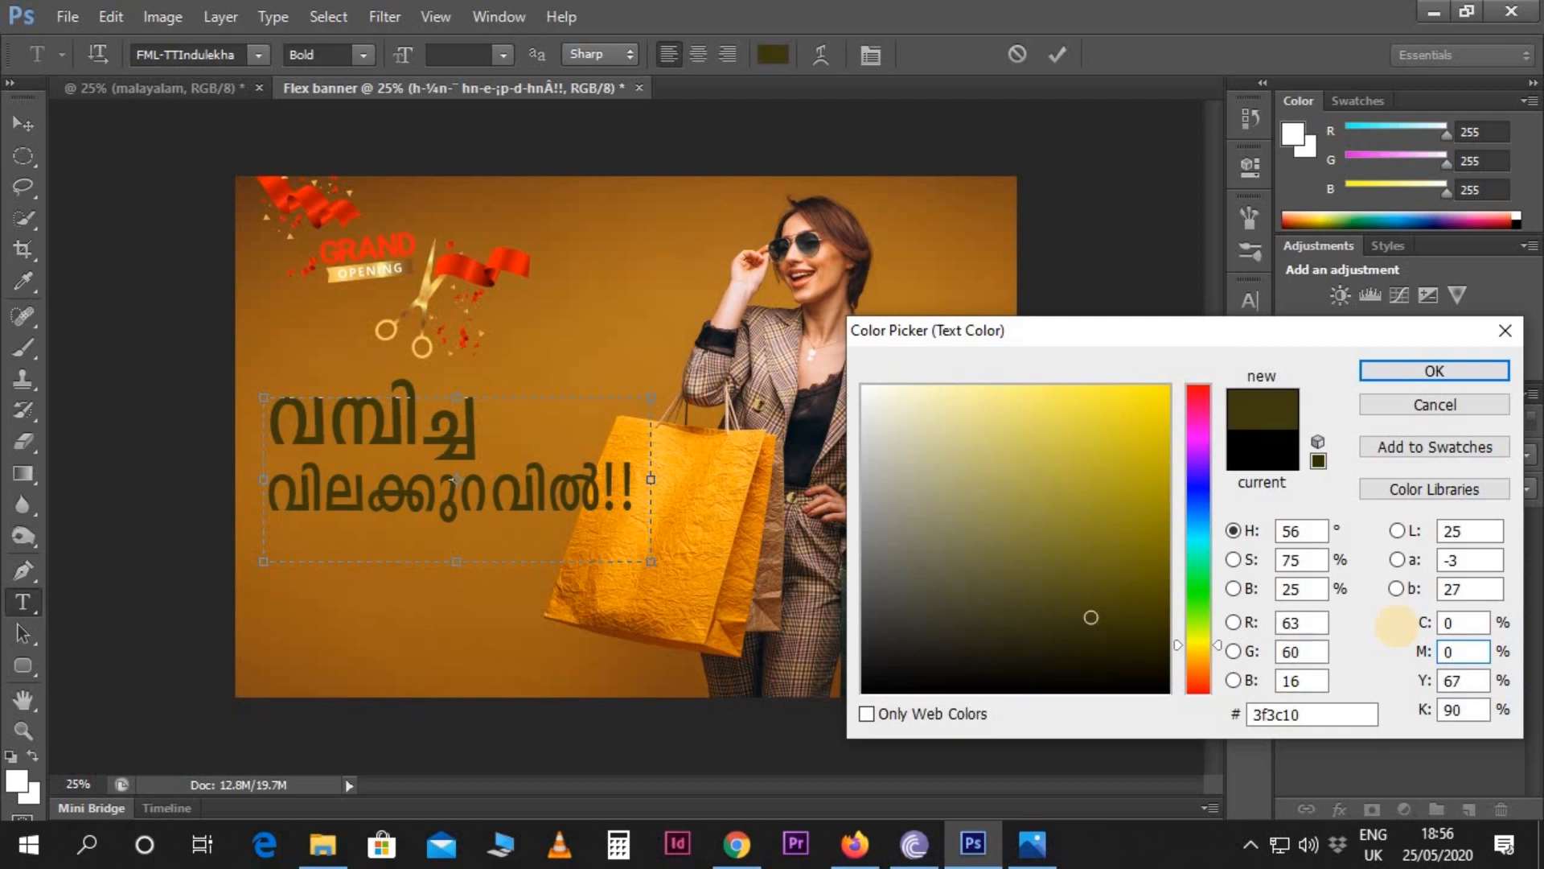
type("1000")
key("Return")
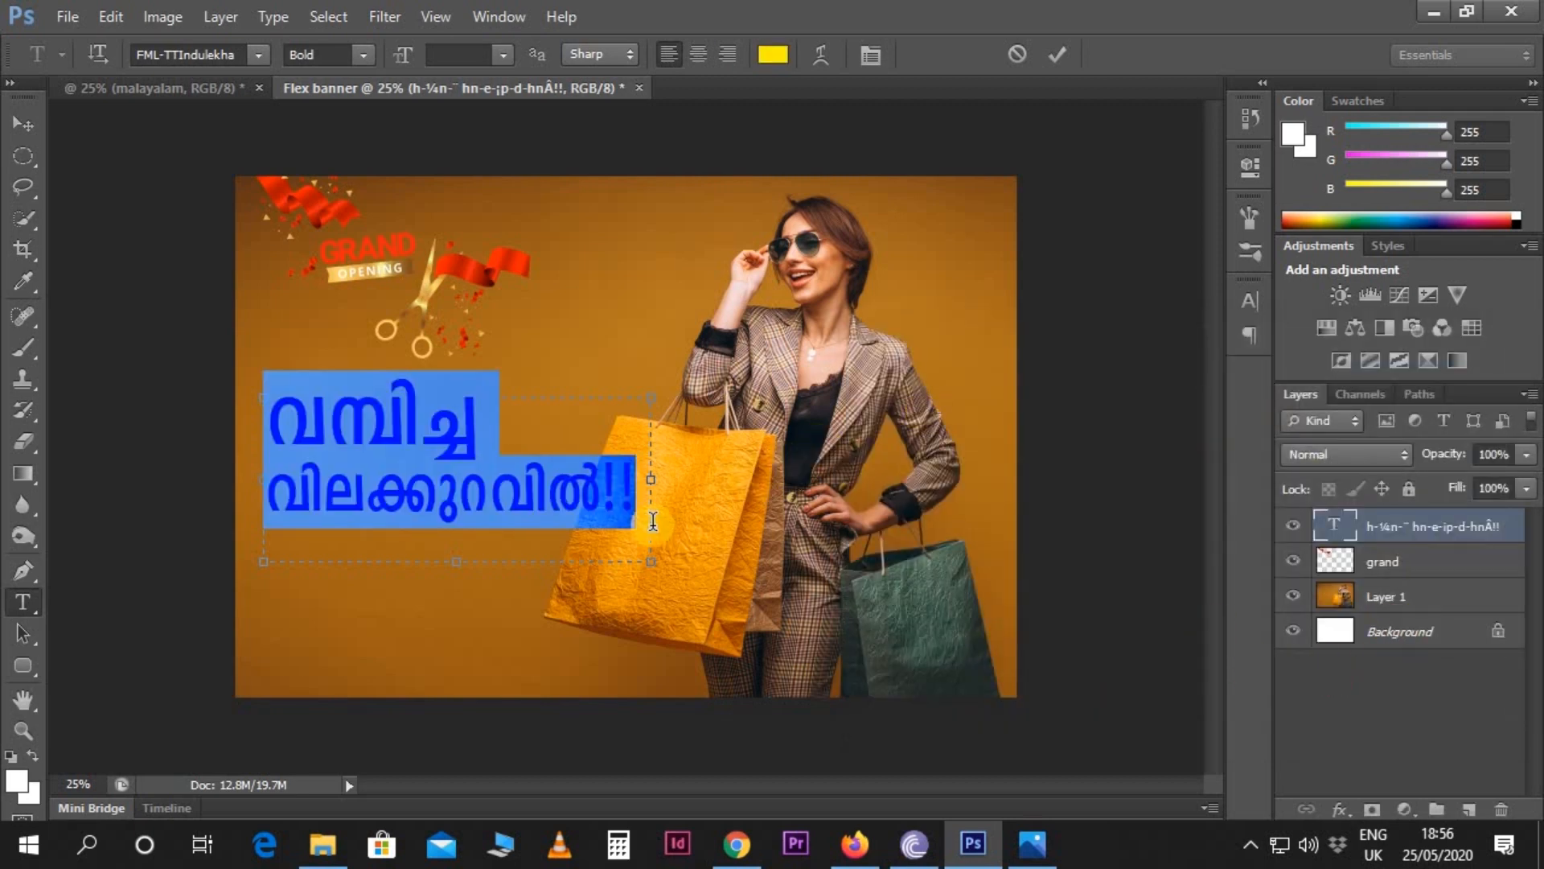
left_click(598, 494)
- Nudge the yellow headline up towards the Grand Opening graphic and slightly to the right
left_click(37, 119)
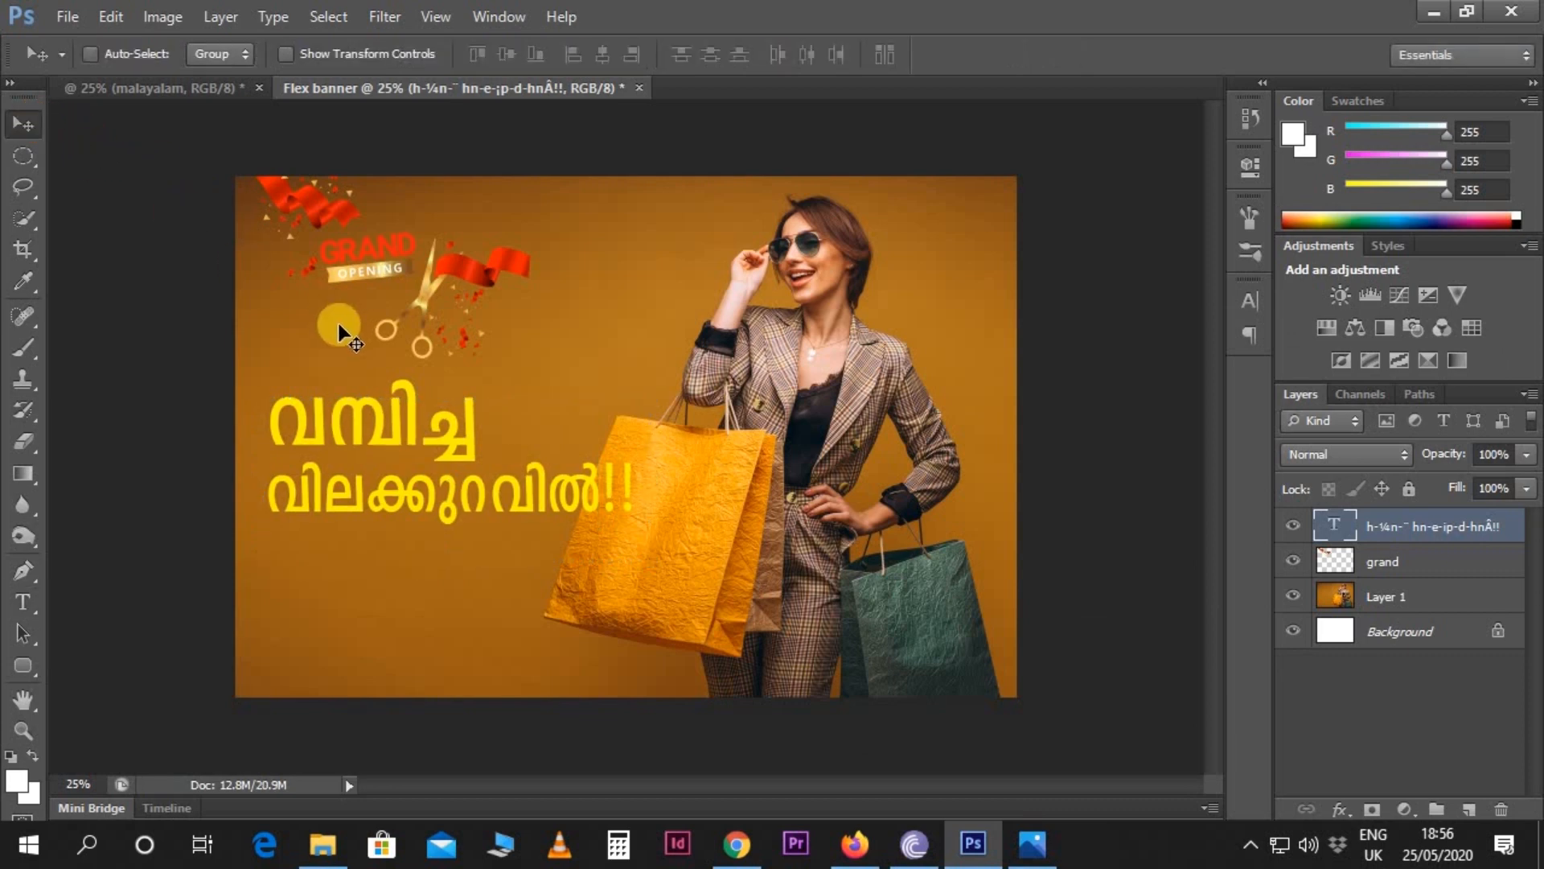
key("shift+Right")
key("shift+Up")
key("shift+Up")
key("shift+Up")
key("shift+Up")
key("shift+Up")
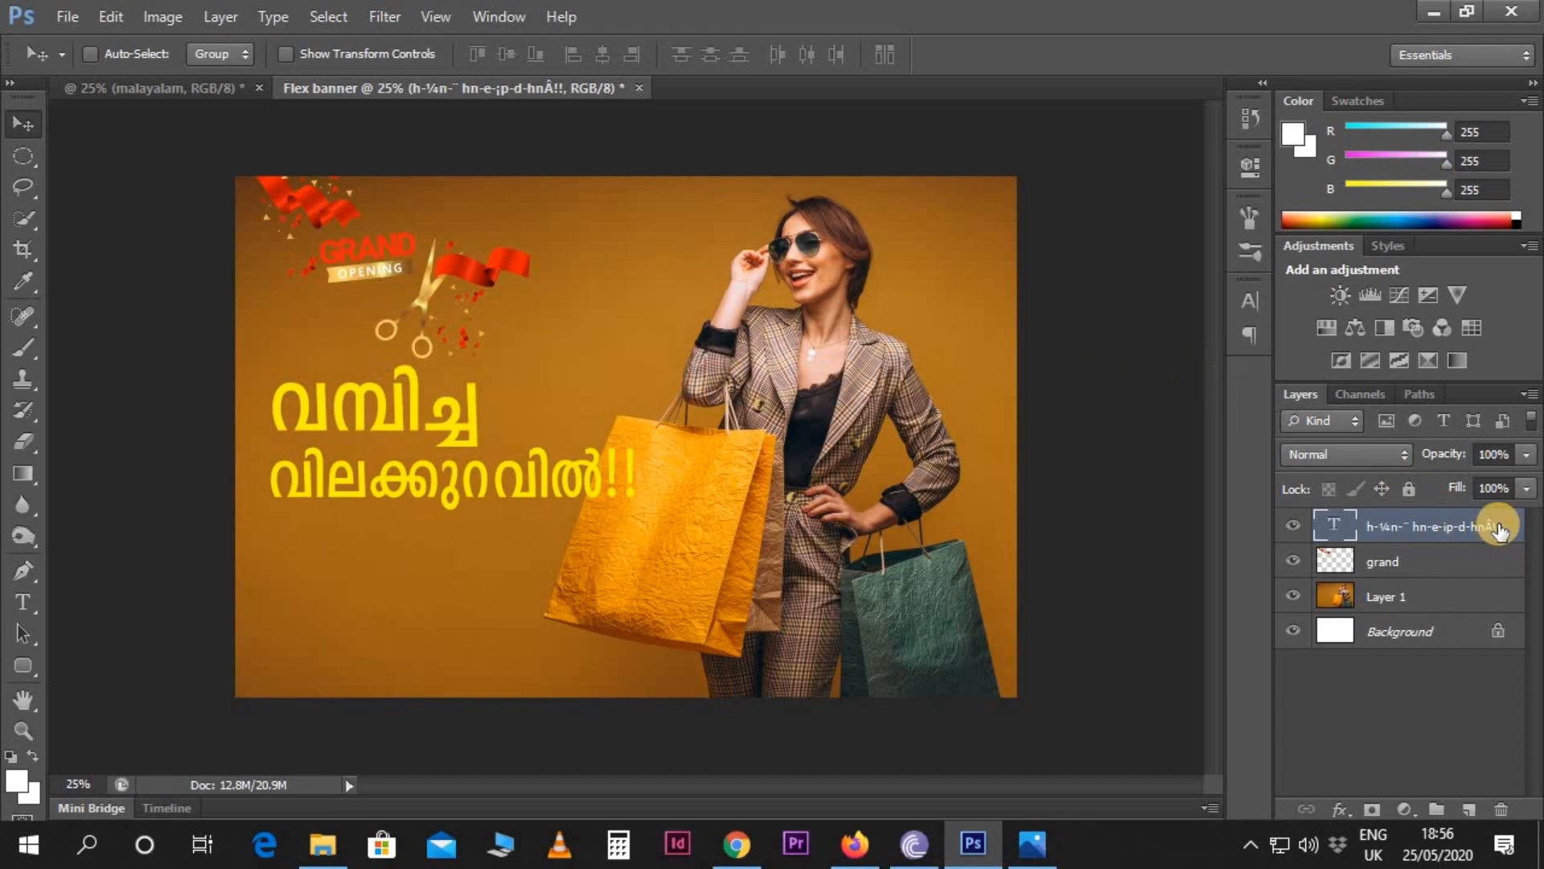
- Add a drop shadow to the headline with 61% opacity, 12 px distance and 7 px size
left_click(1338, 809)
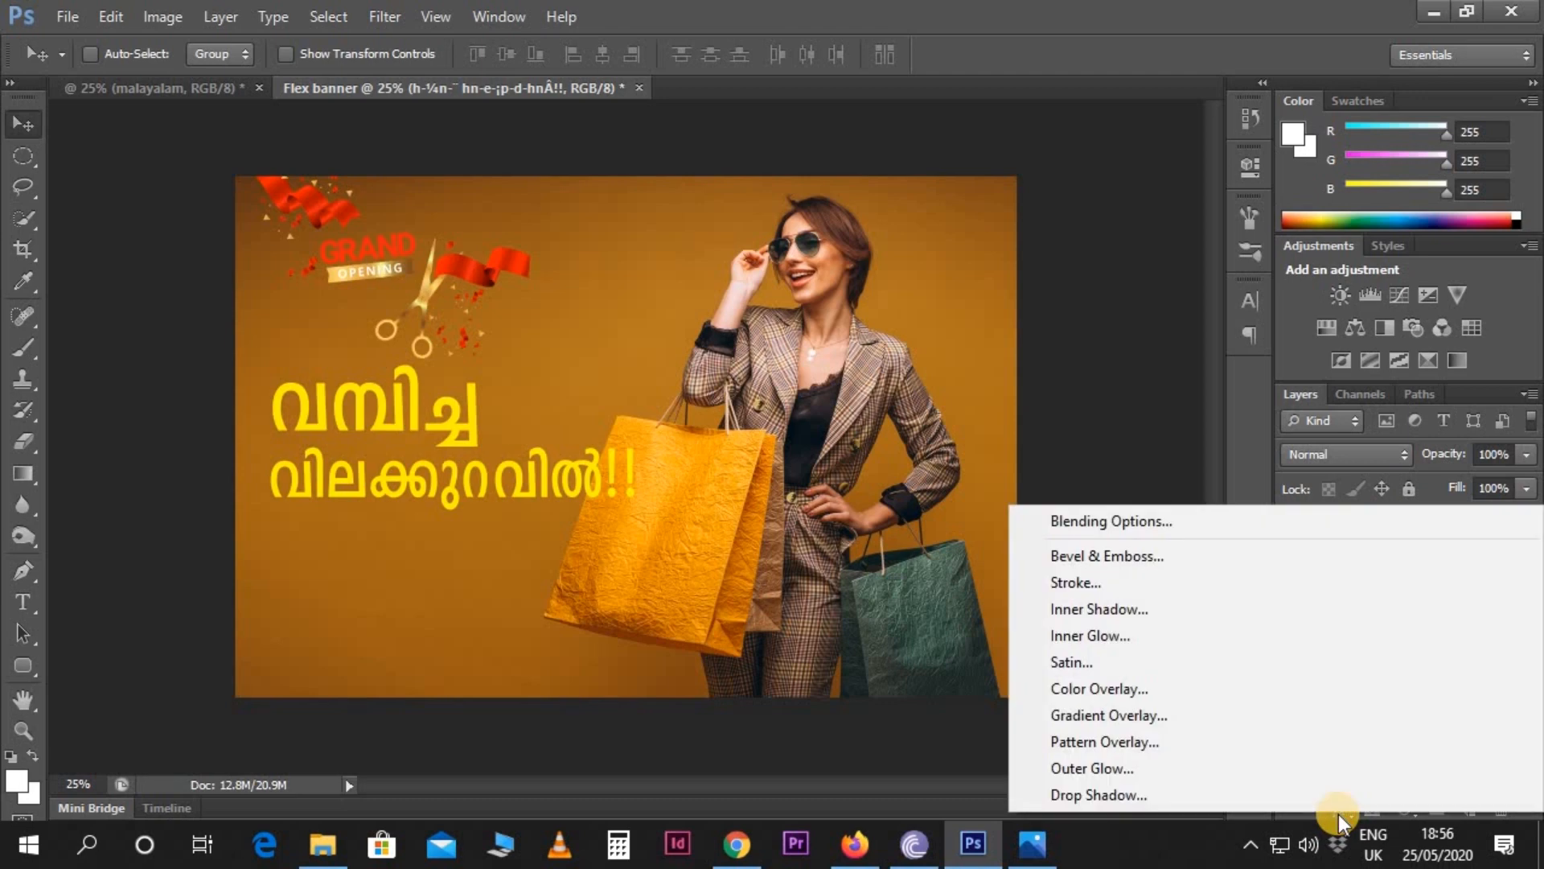
left_click(1147, 800)
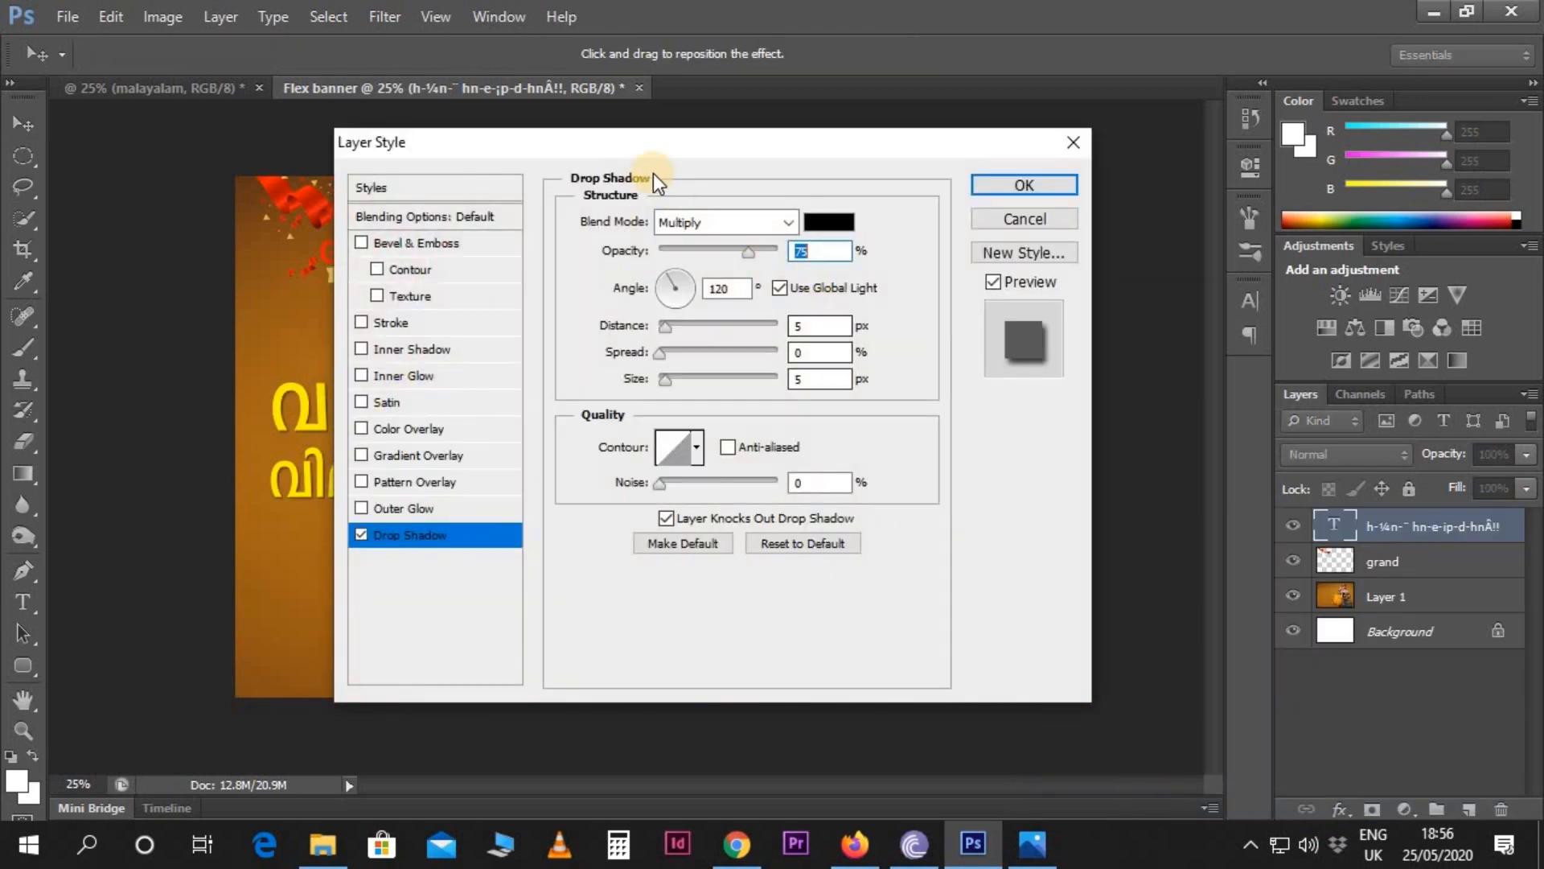
left_click_drag(637, 153, 1078, 185)
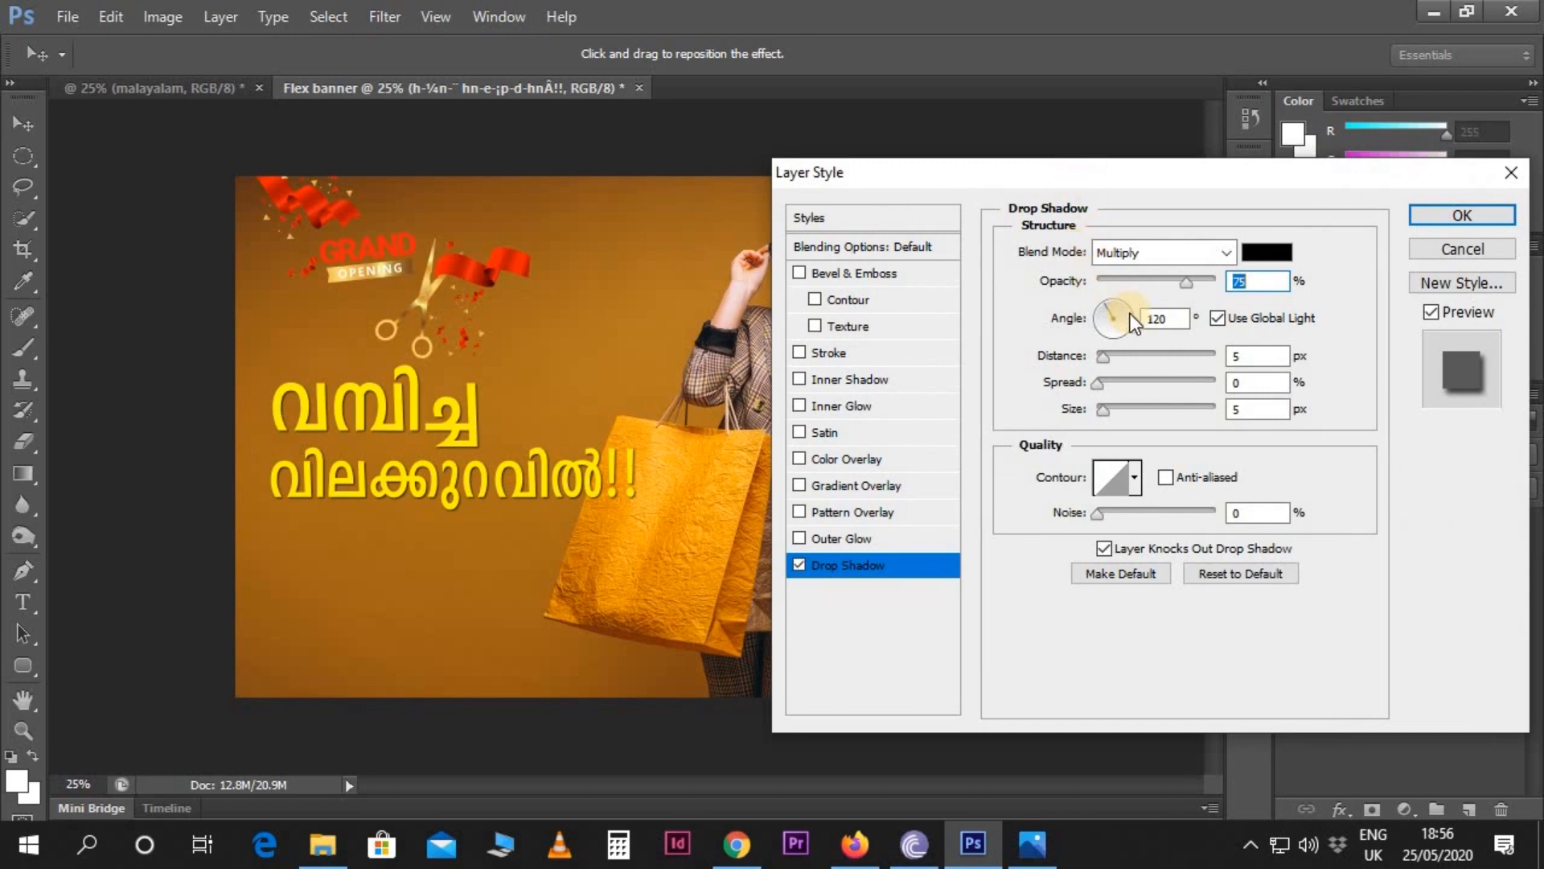
left_click_drag(1102, 360, 1107, 424)
left_click_drag(1151, 285, 1169, 283)
left_click(1231, 362)
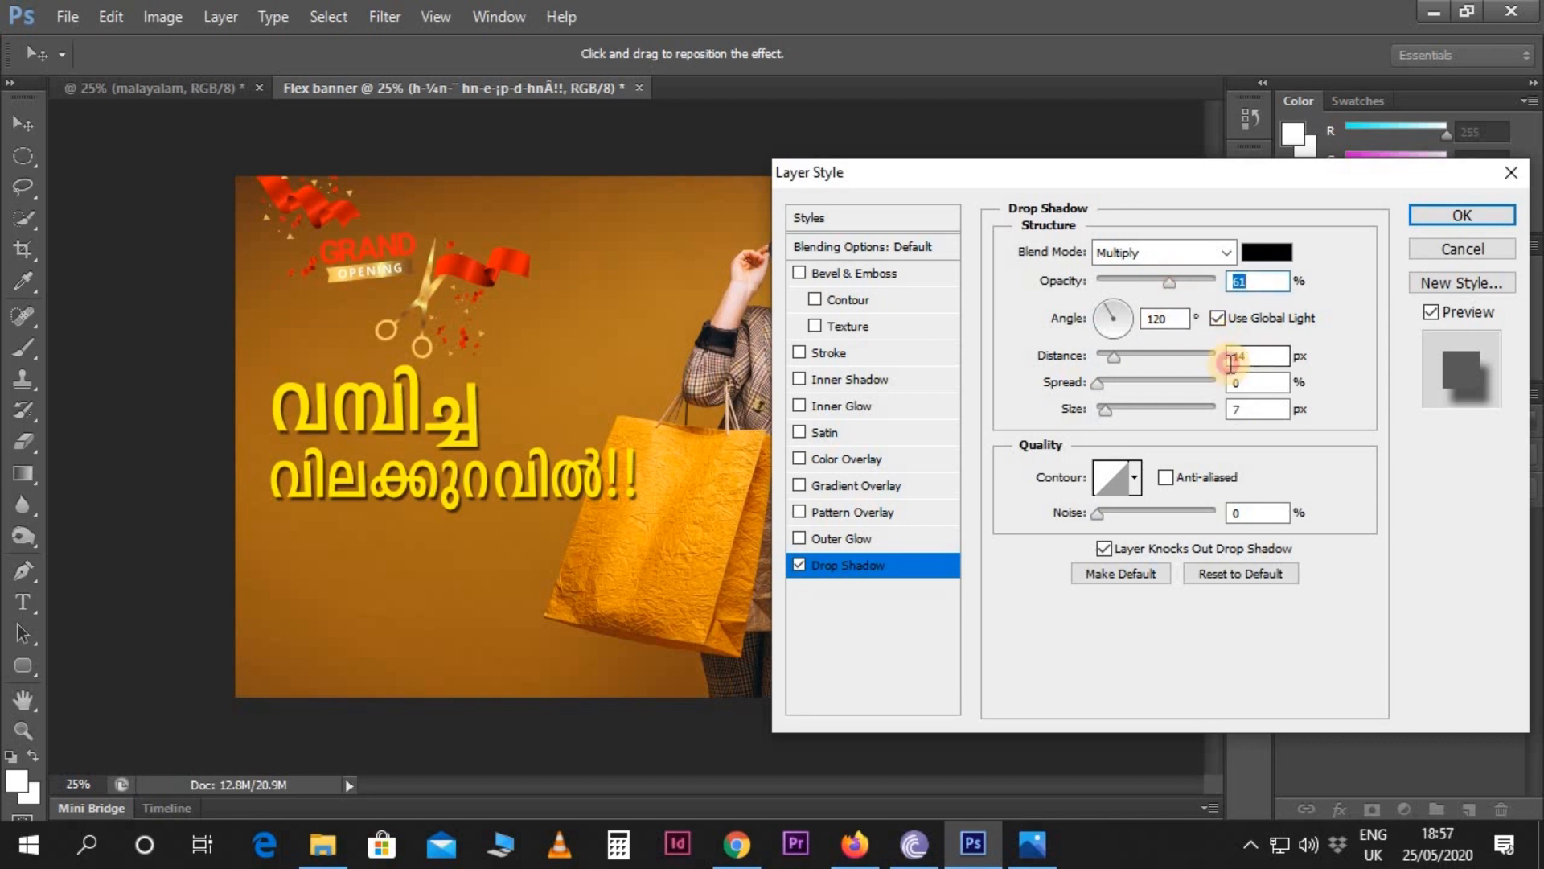
double_click(1245, 362)
type("12")
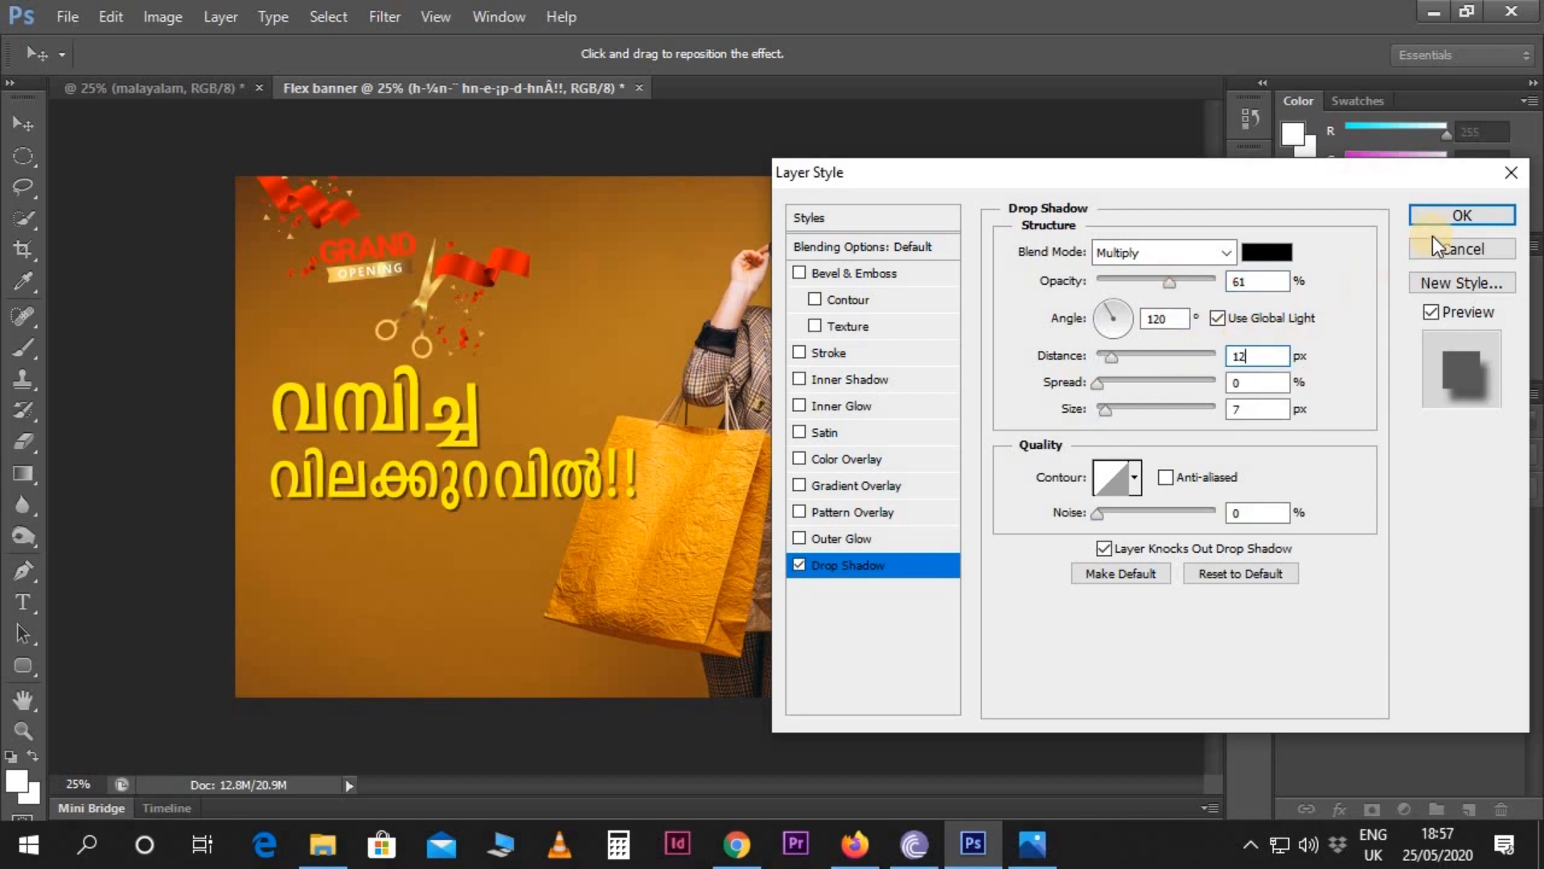
left_click(1439, 216)
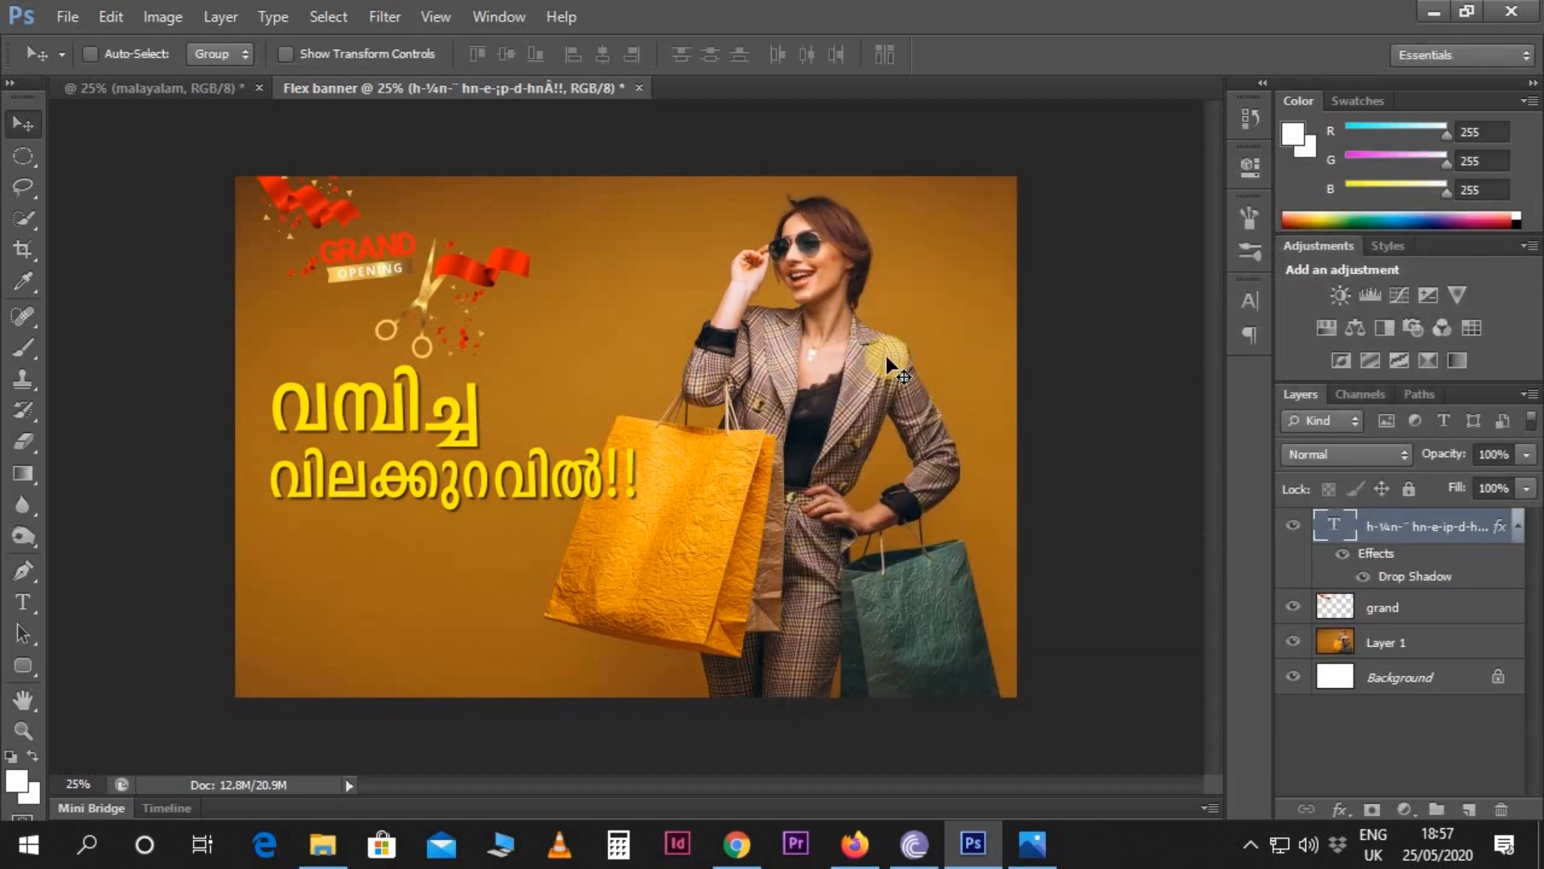
- Stretch the headline slightly wider towards the right, keeping its left edge in place
key("ctrl+t")
left_click_drag(653, 455, 663, 457)
key("Return")
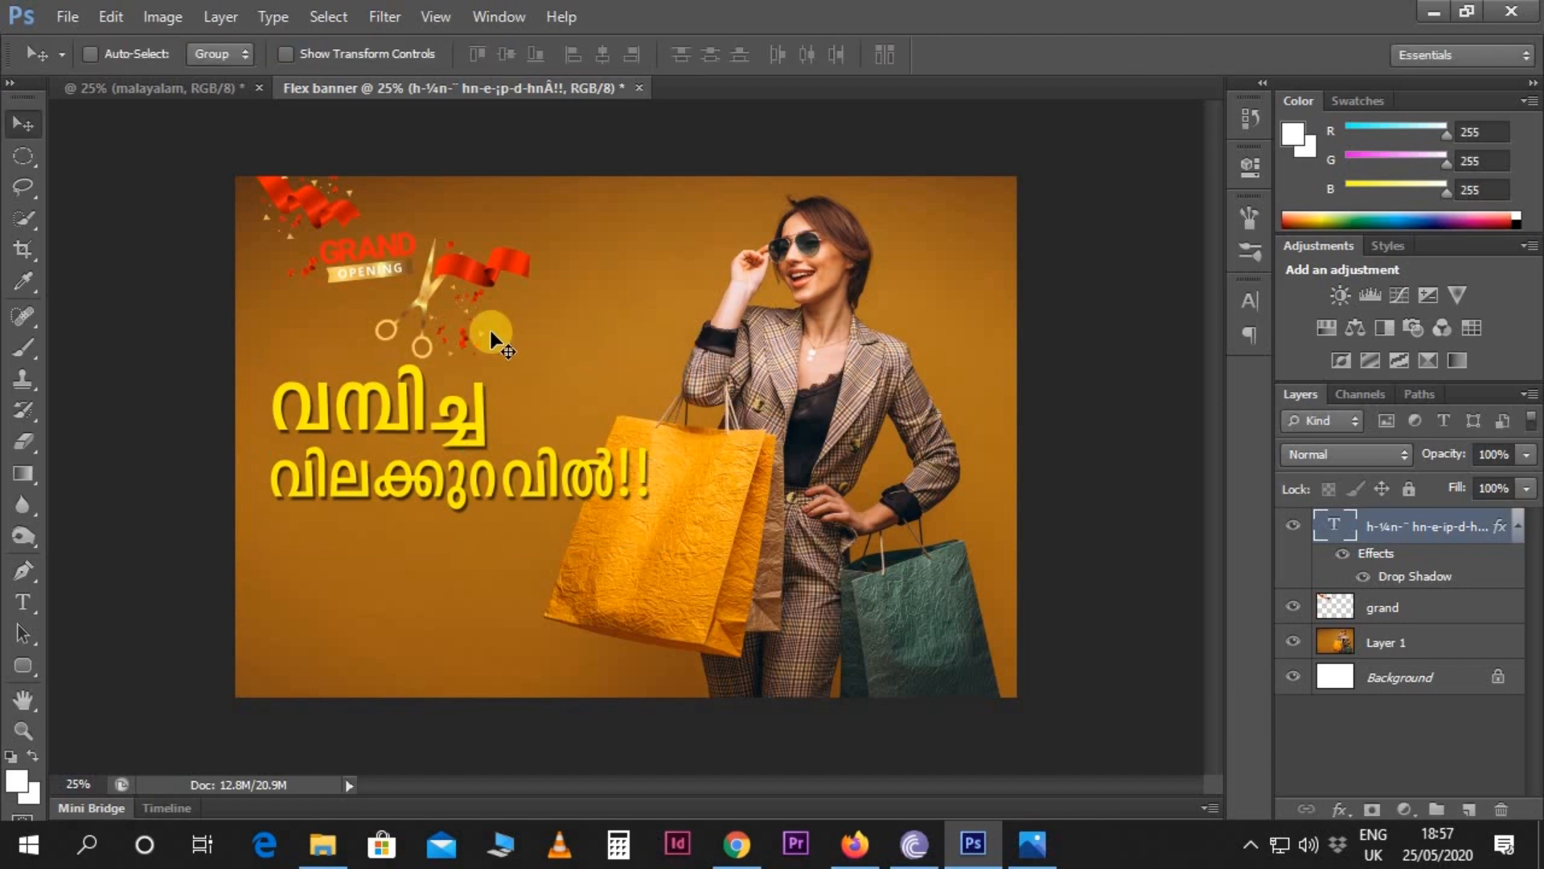
- Copy the "JUN.20.2020" date text from the assets document onto the banner, over the Grand Opening graphic
left_click(190, 94)
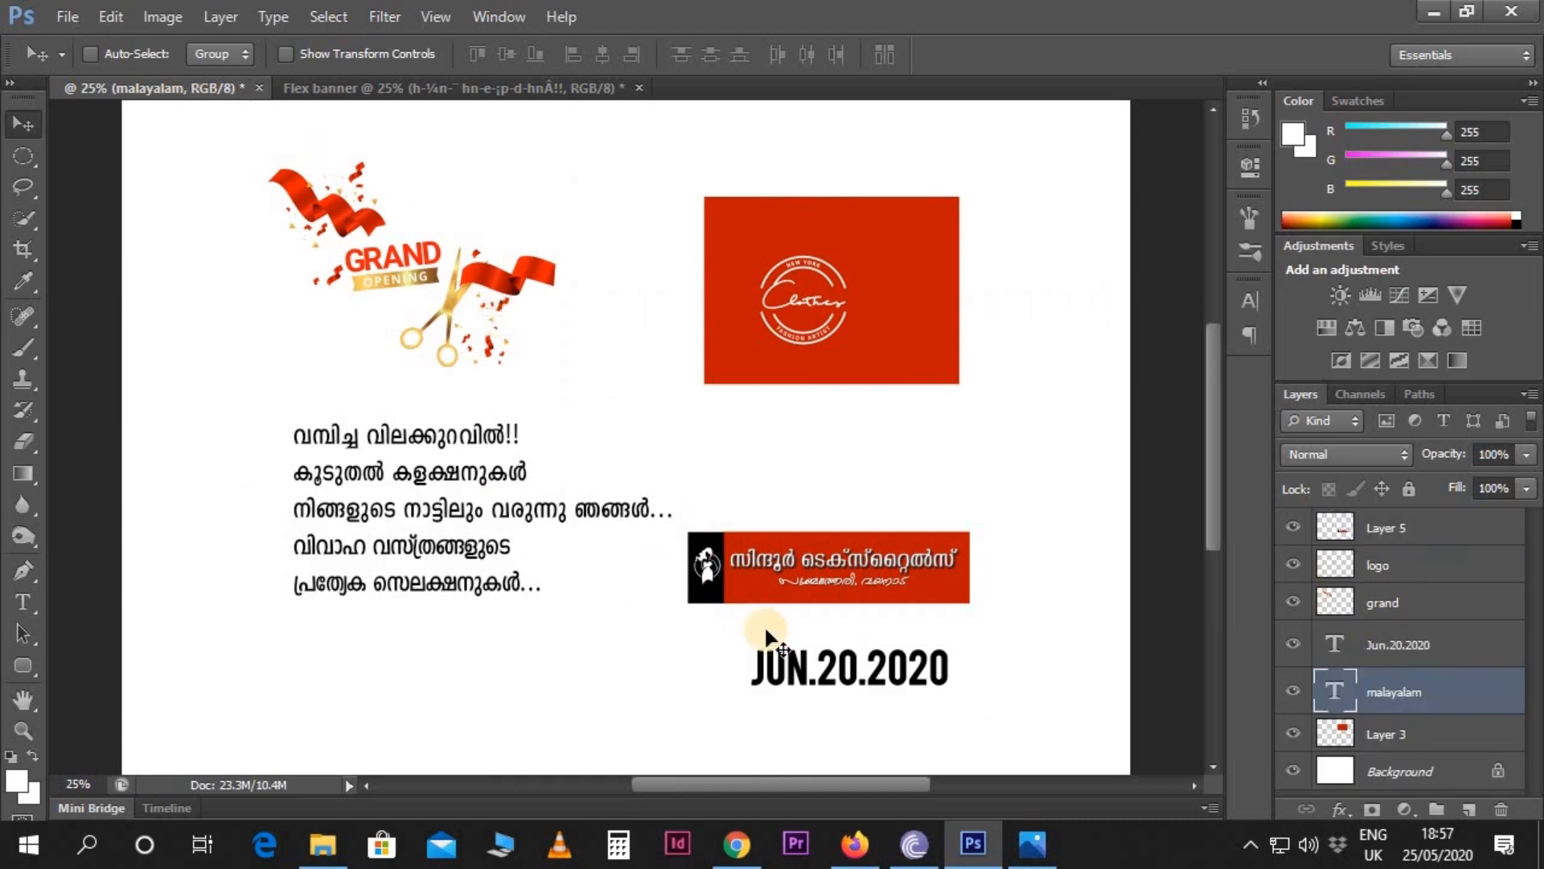
left_click(820, 682)
left_click_drag(885, 690, 414, 265)
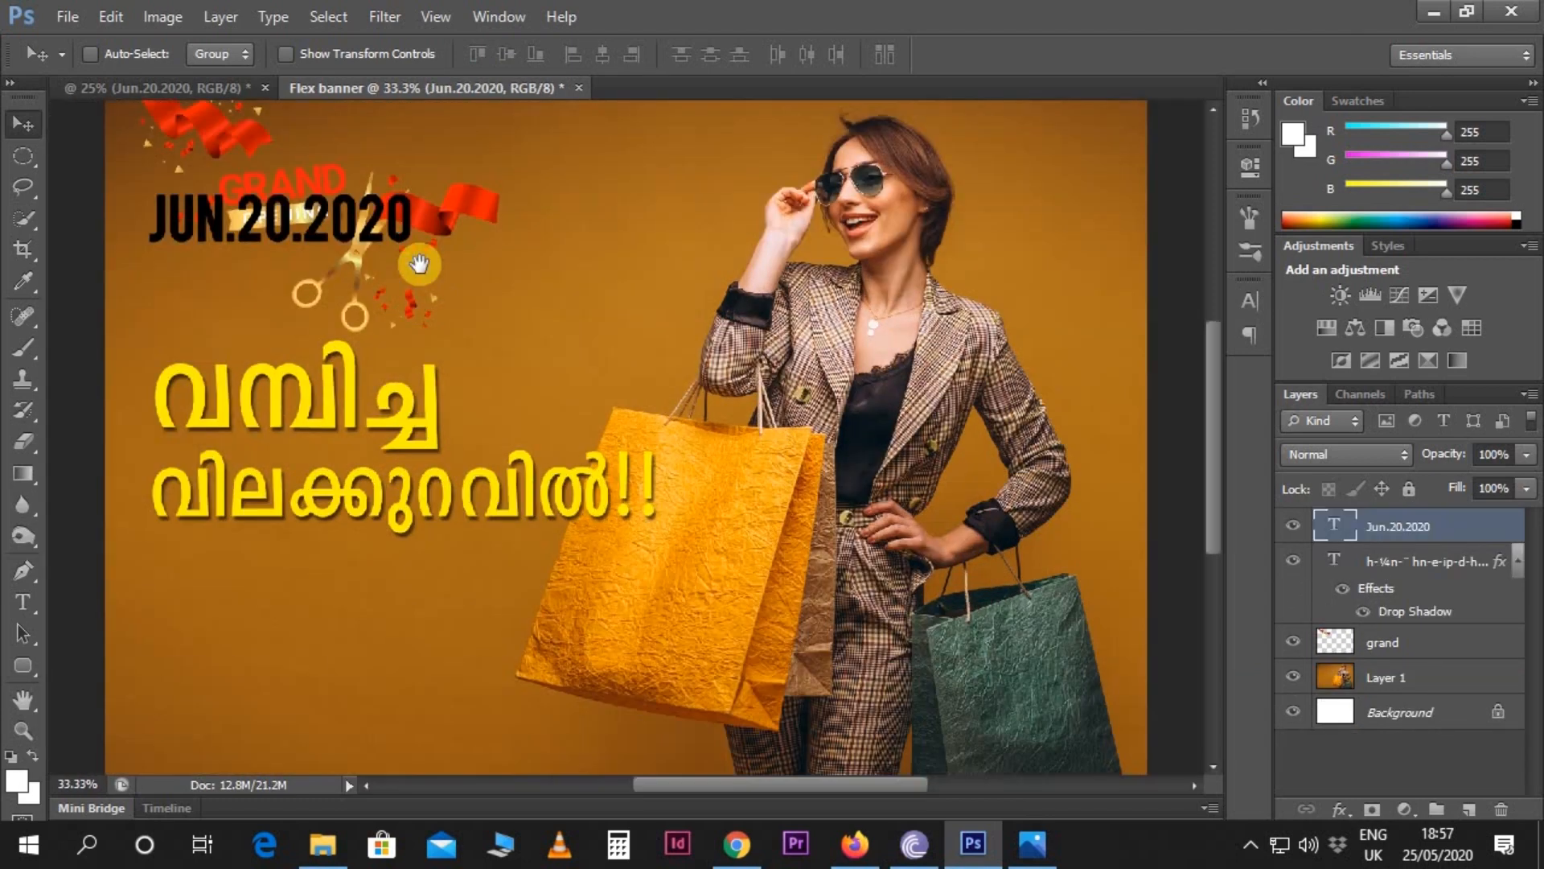
- Shrink the date text, tilt it to match the Grand Opening lettering, and place it just below the "OPENING" ribbon
left_click_drag(419, 264, 698, 385)
key("ctrl+plus")
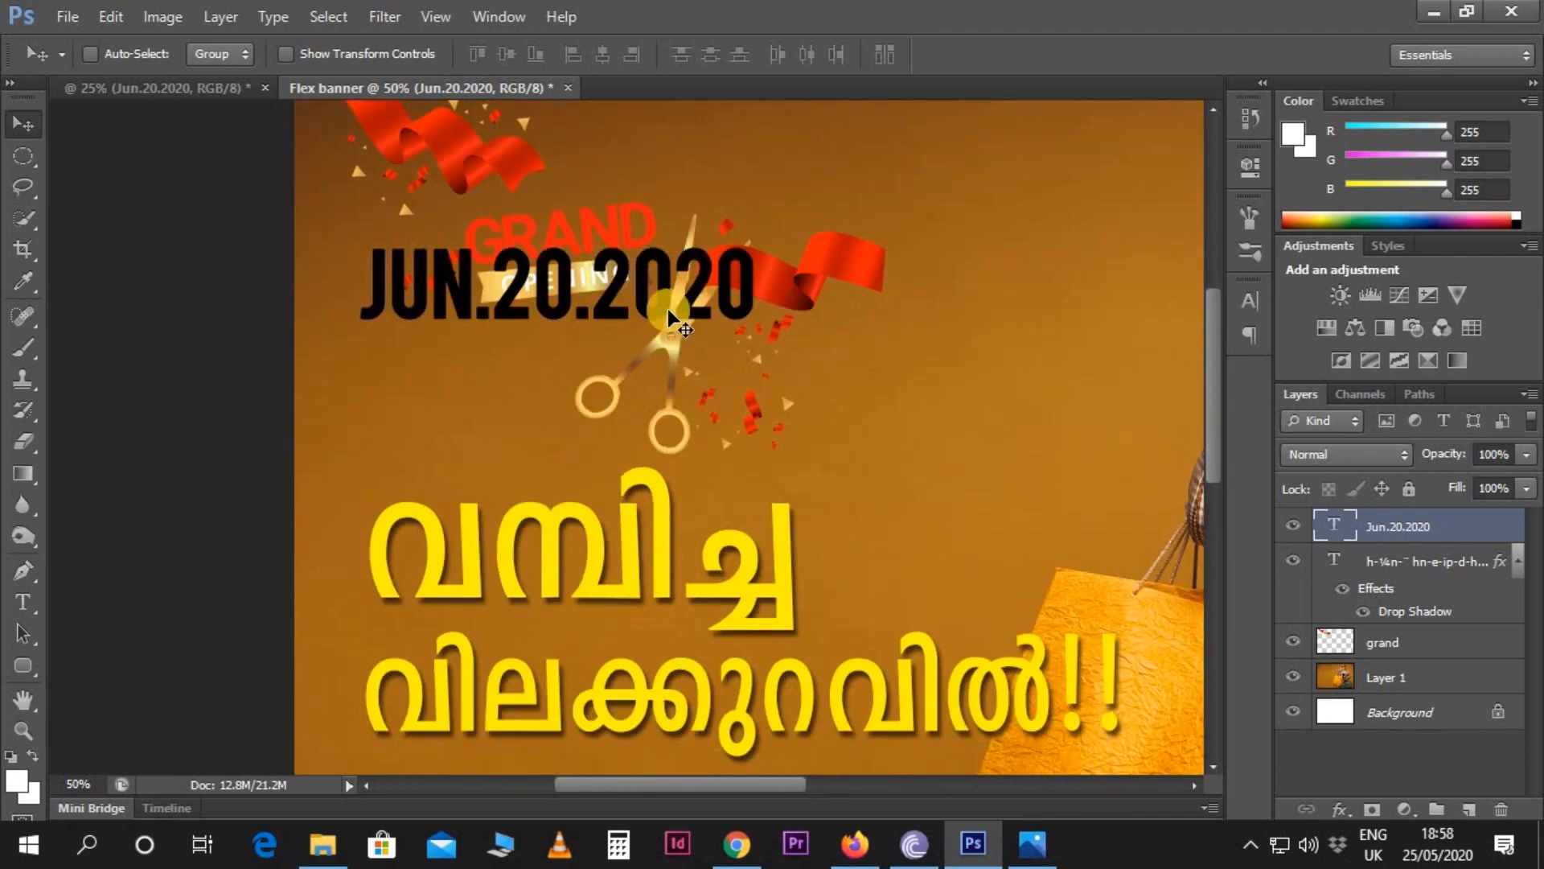
key("ctrl+t")
left_click_drag(752, 246, 694, 268)
left_click_drag(727, 320, 723, 383)
key("Return")
- Change the colour of the "JUN.20.2020" text to white
key("t")
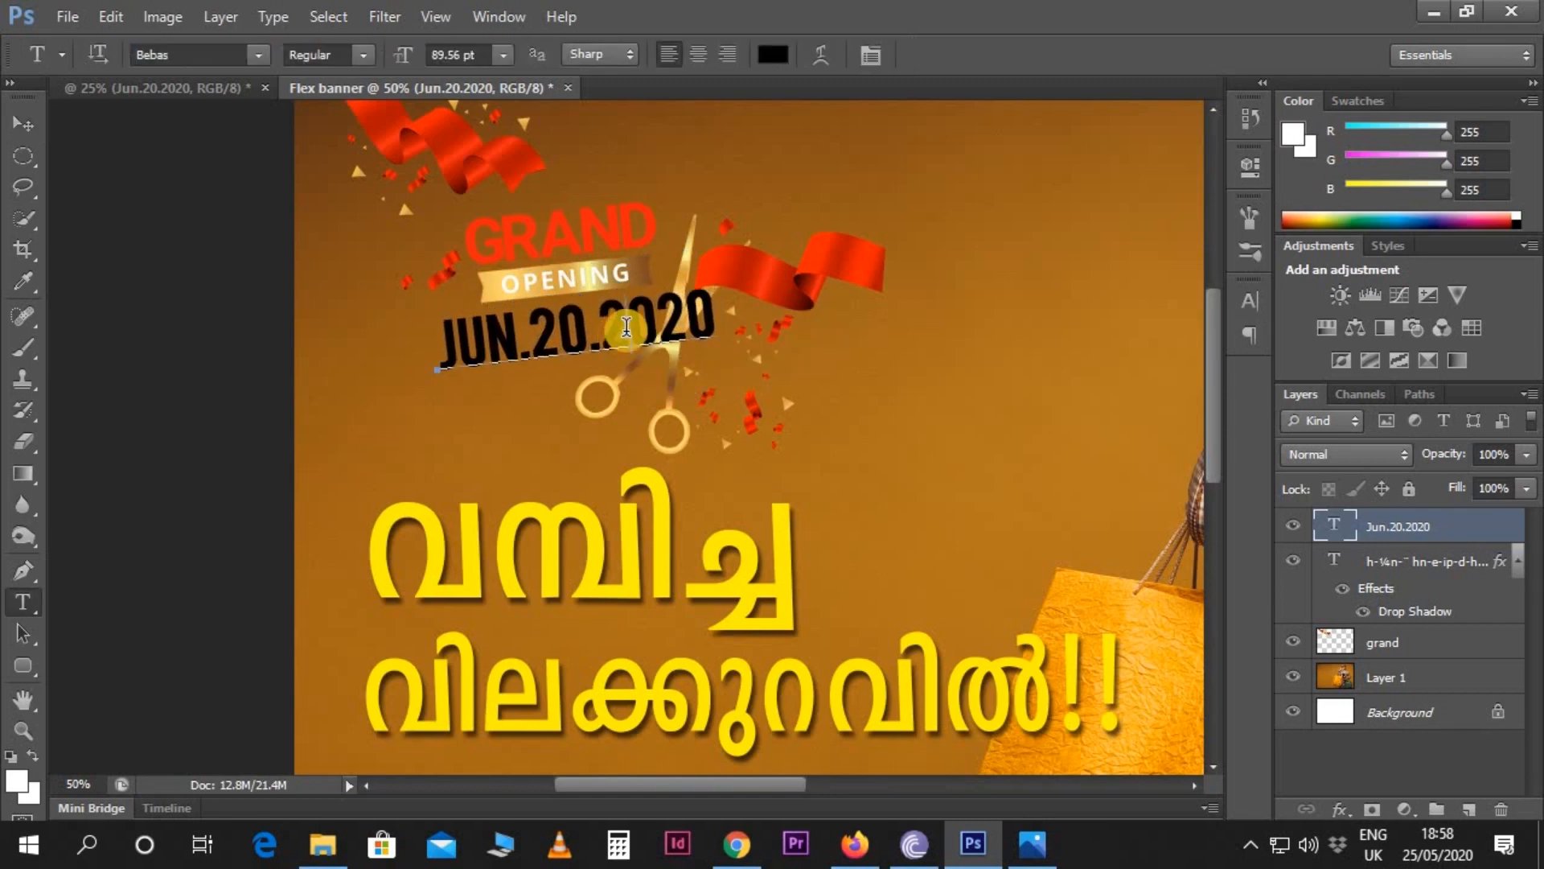
double_click(632, 334)
left_click(773, 54)
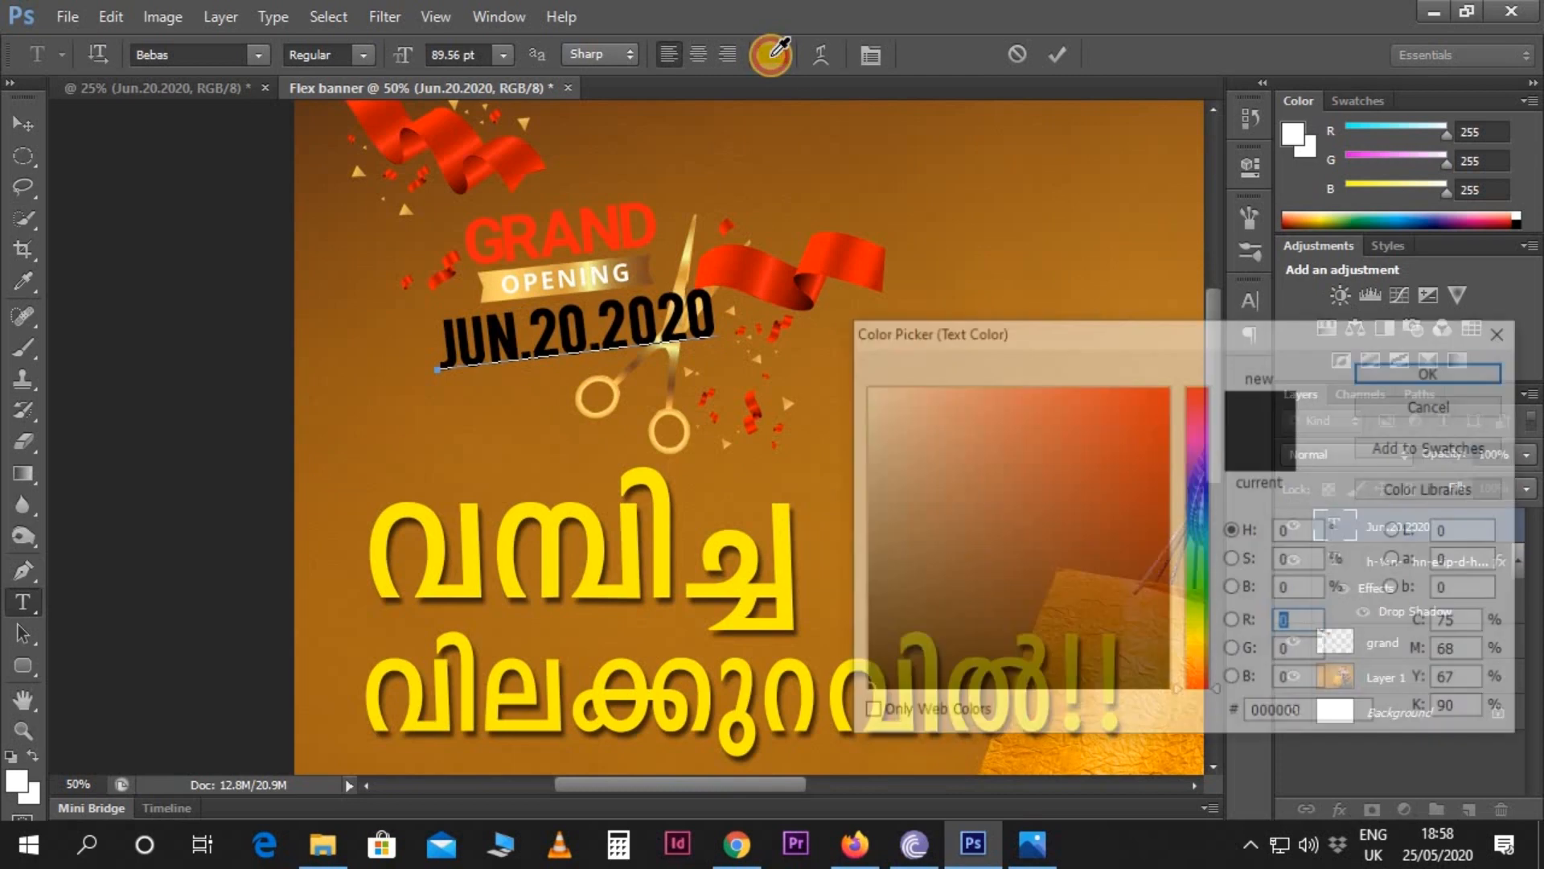
left_click_drag(918, 422, 833, 341)
key("Return")
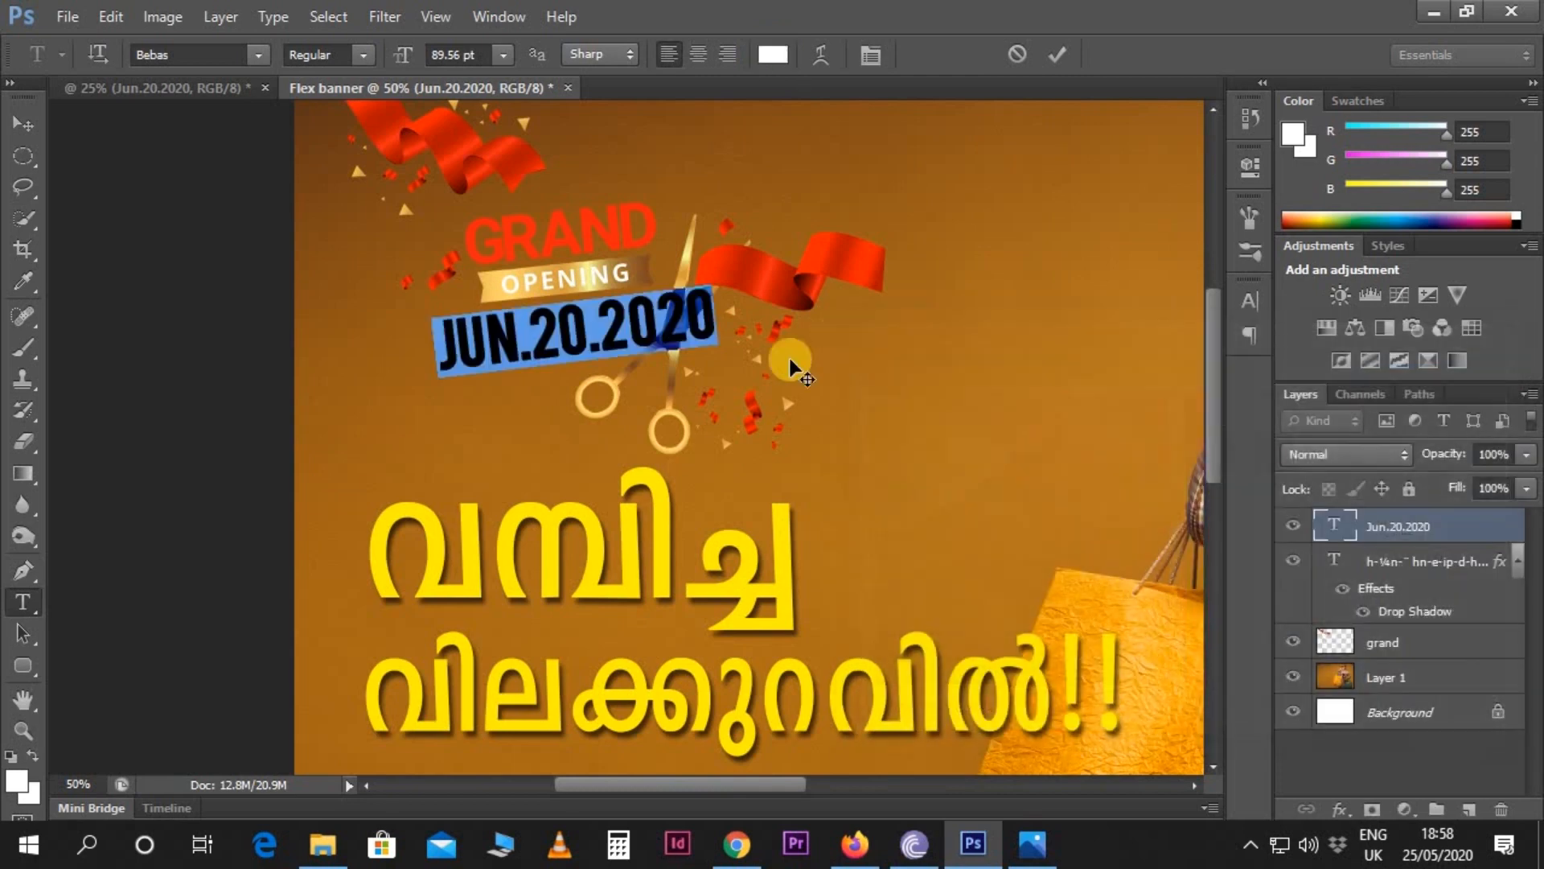
left_click(23, 123)
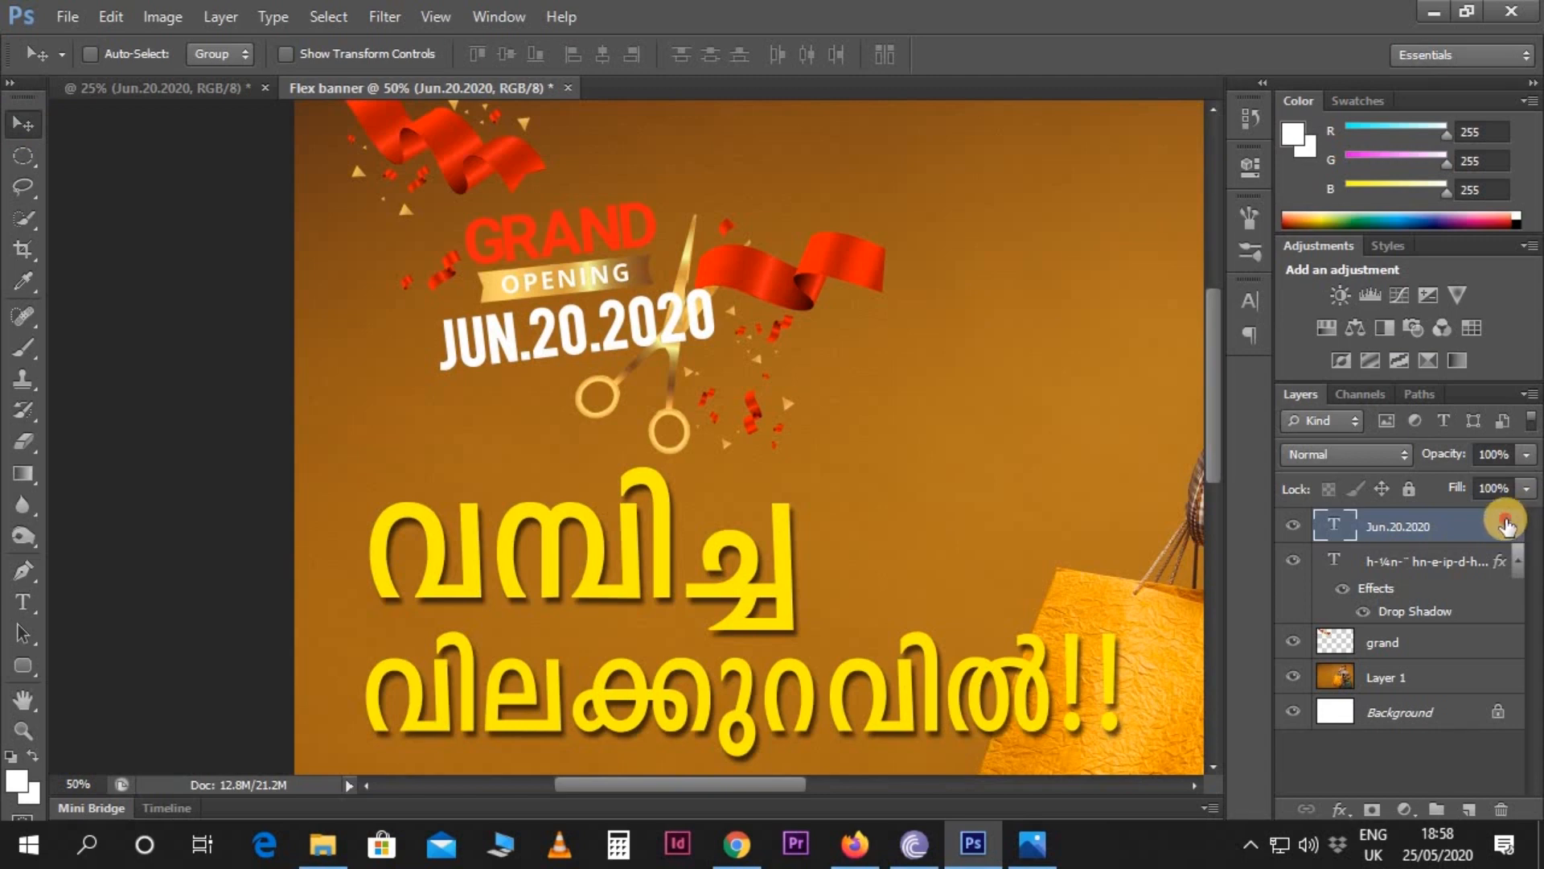
- Add a drop shadow to the date text with 5 px distance and 5 px size
double_click(1506, 526)
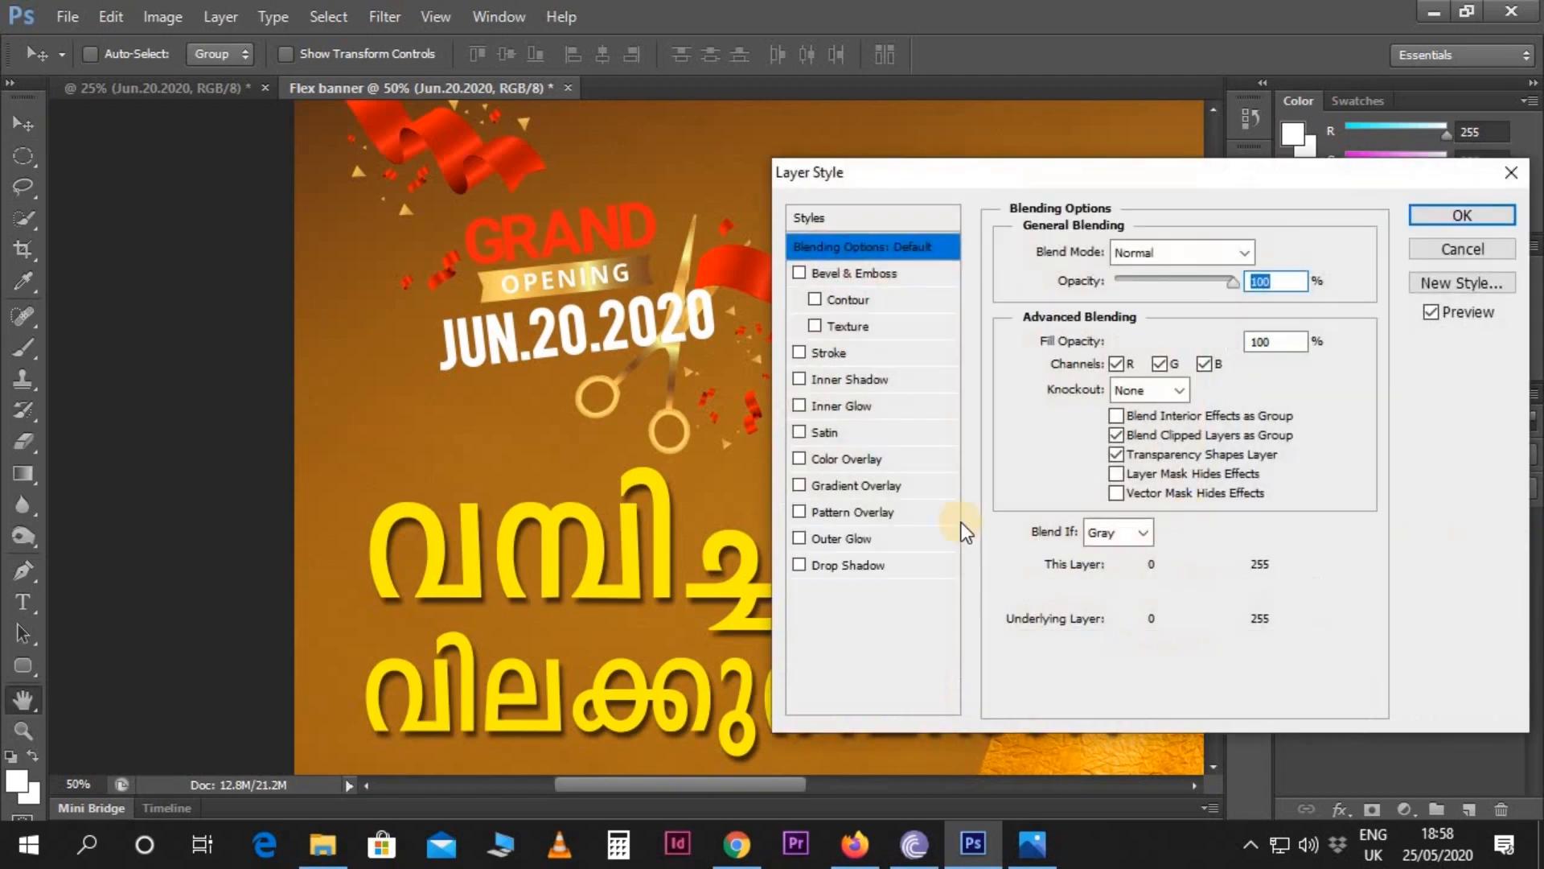
left_click(891, 563)
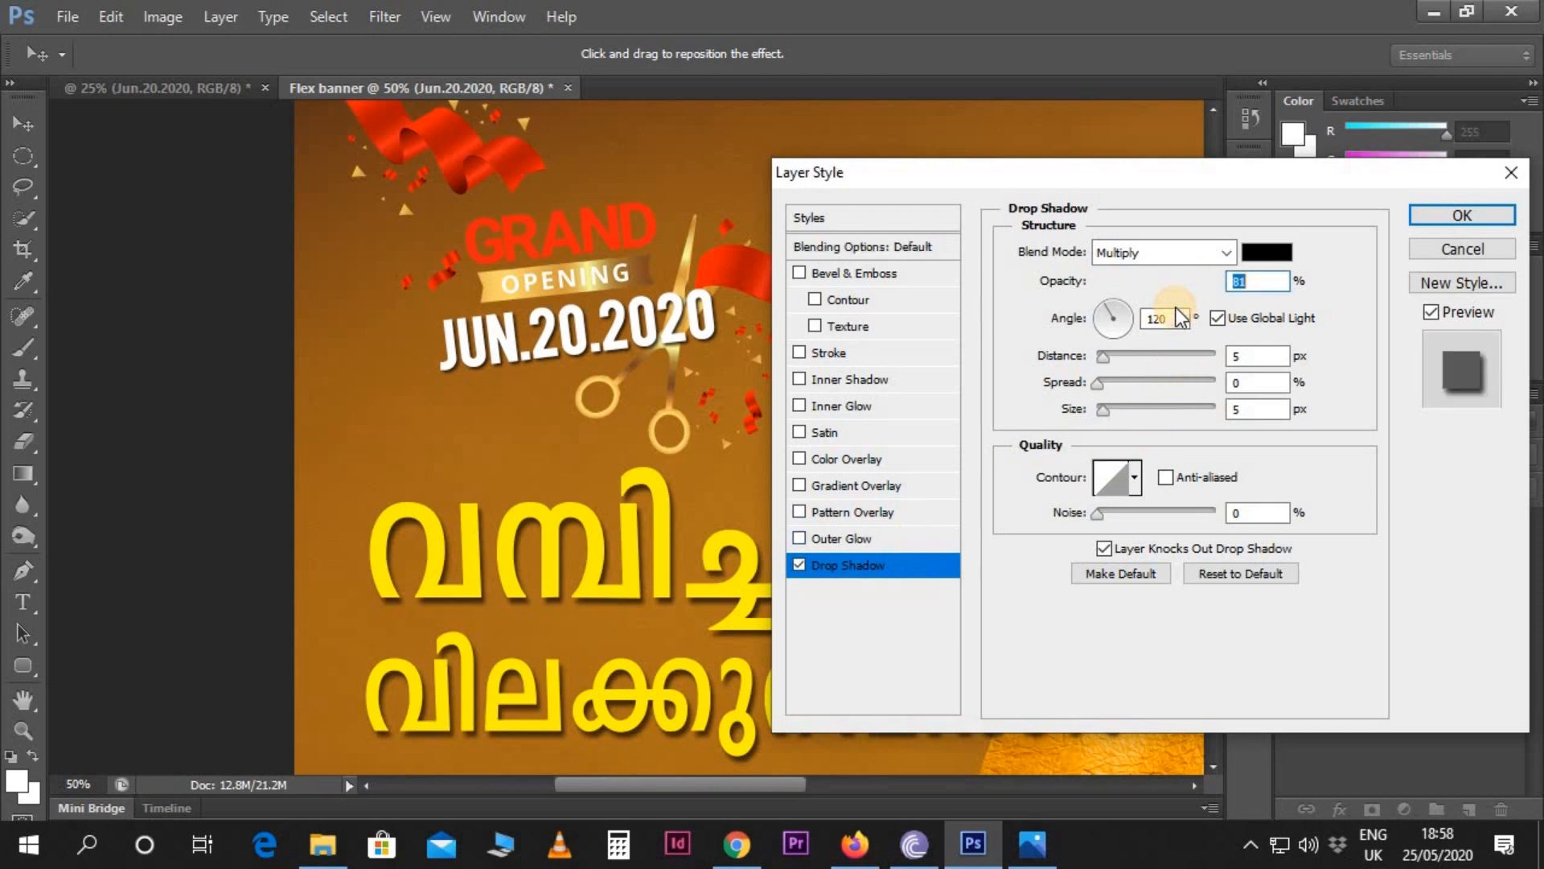
key("Return")
scroll(882, 464, "down", 2)
scroll(879, 481, "down", 1)
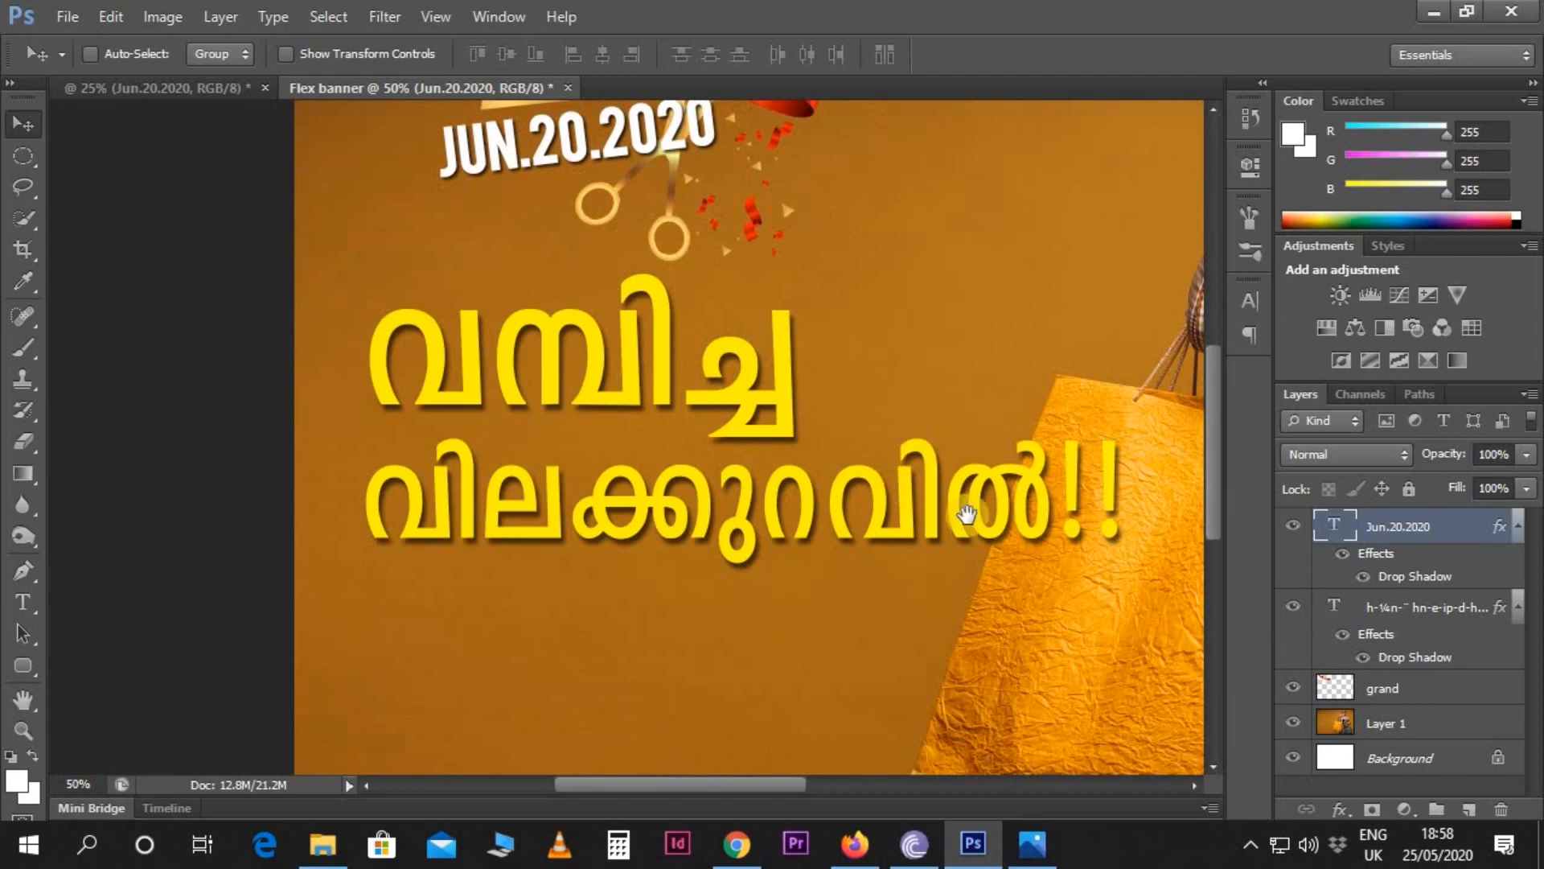
scroll(879, 499, "right", 3)
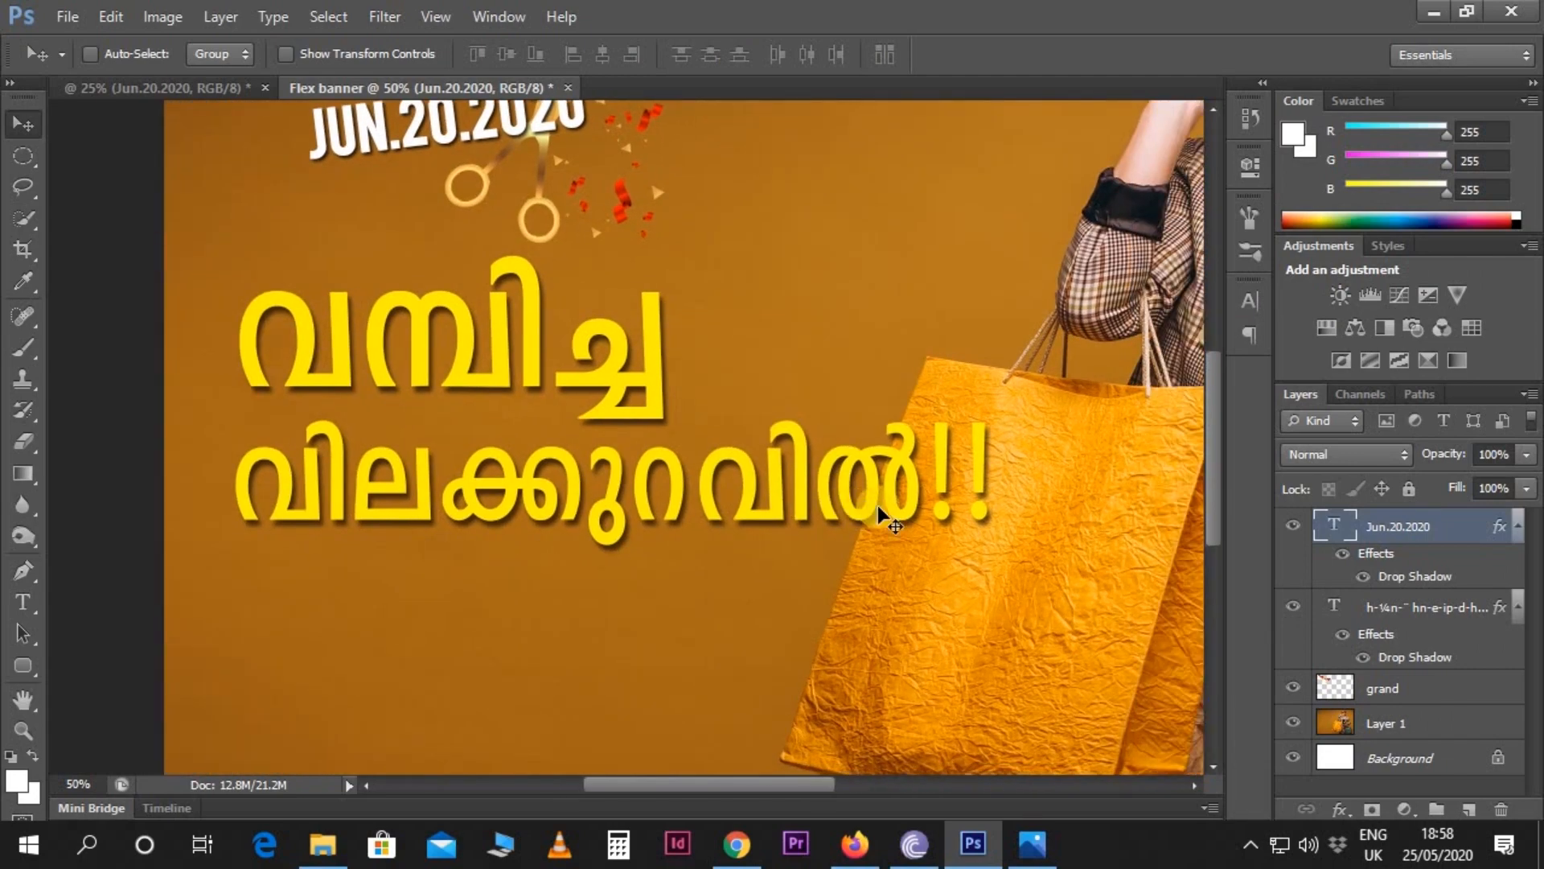
scroll(877, 505, "down", 2)
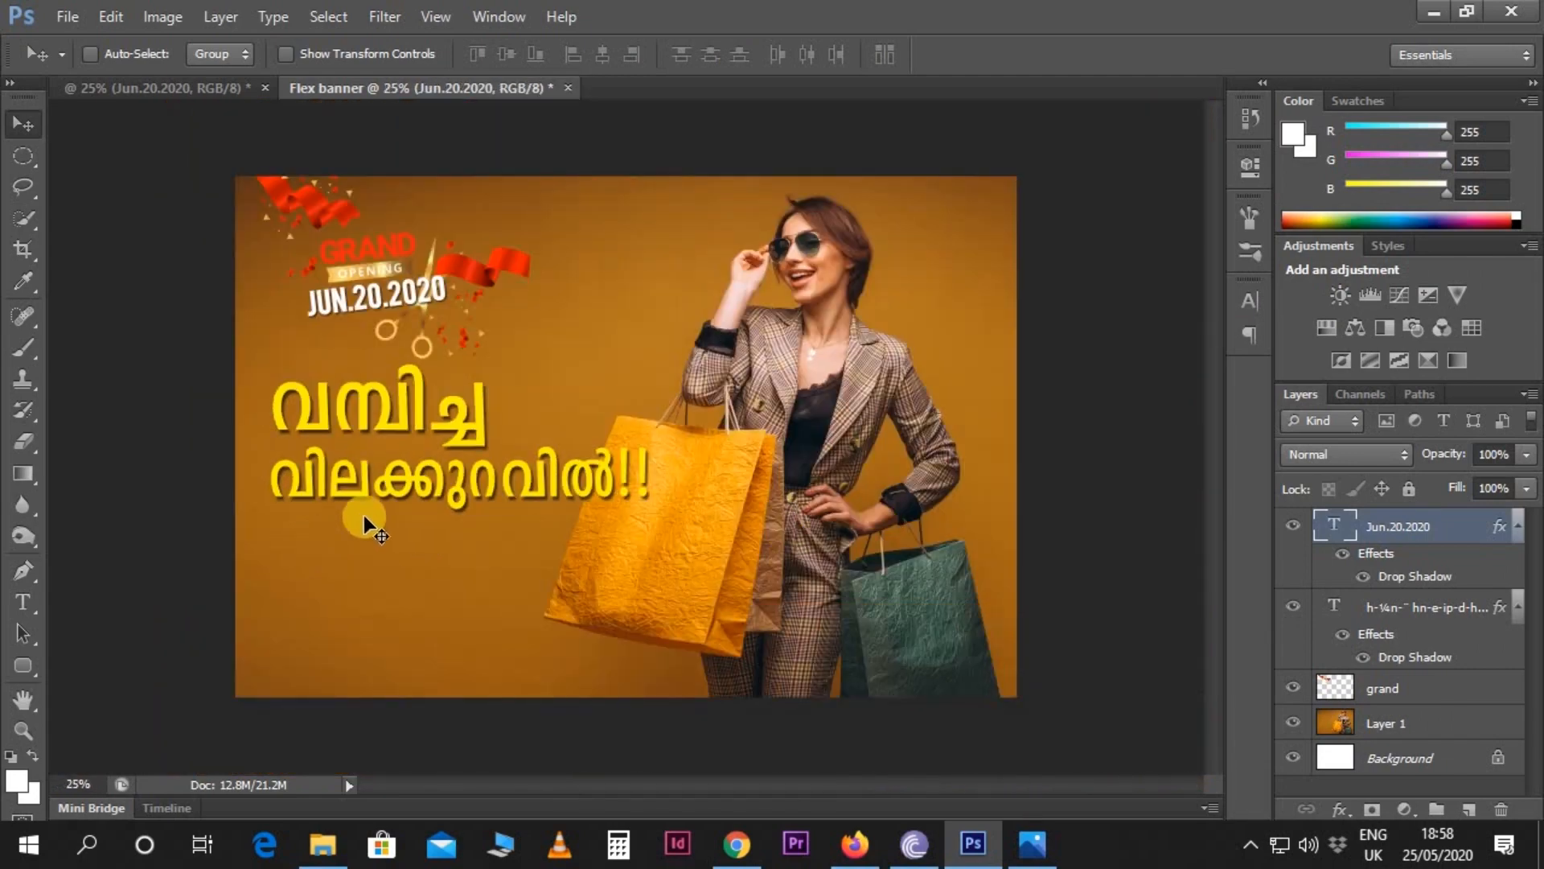
- Copy the line "കൂടുതൽ കളക്ഷനുകൾ" from the assets document and paste it as new text below the yellow headline on the banner
left_click(163, 84)
scroll(397, 407, "down", 3)
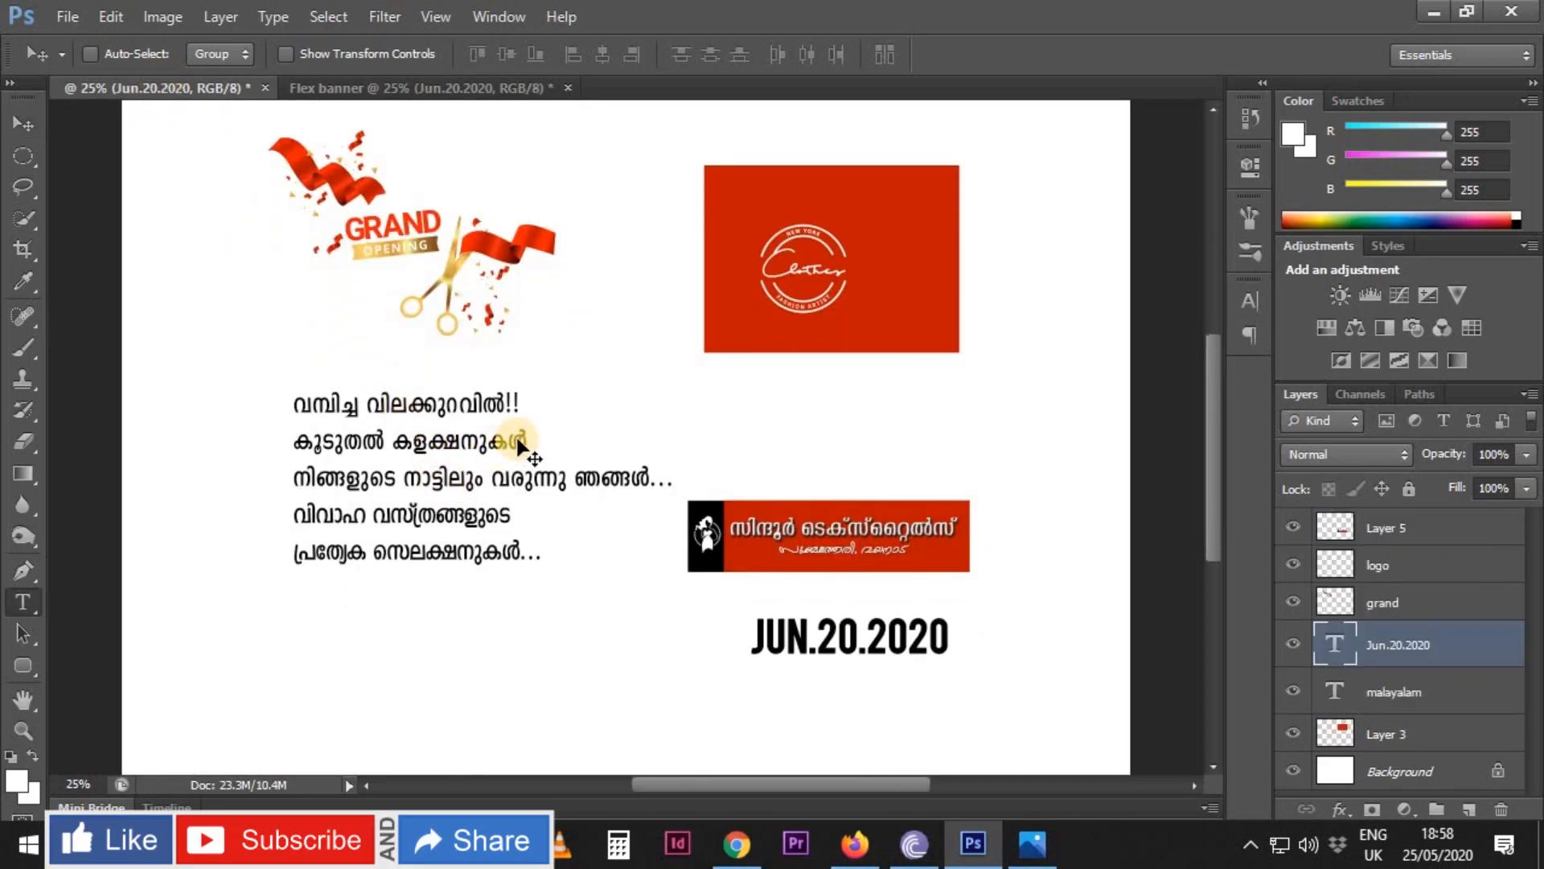
key("t")
left_click_drag(527, 439, 292, 439)
key("ctrl+c")
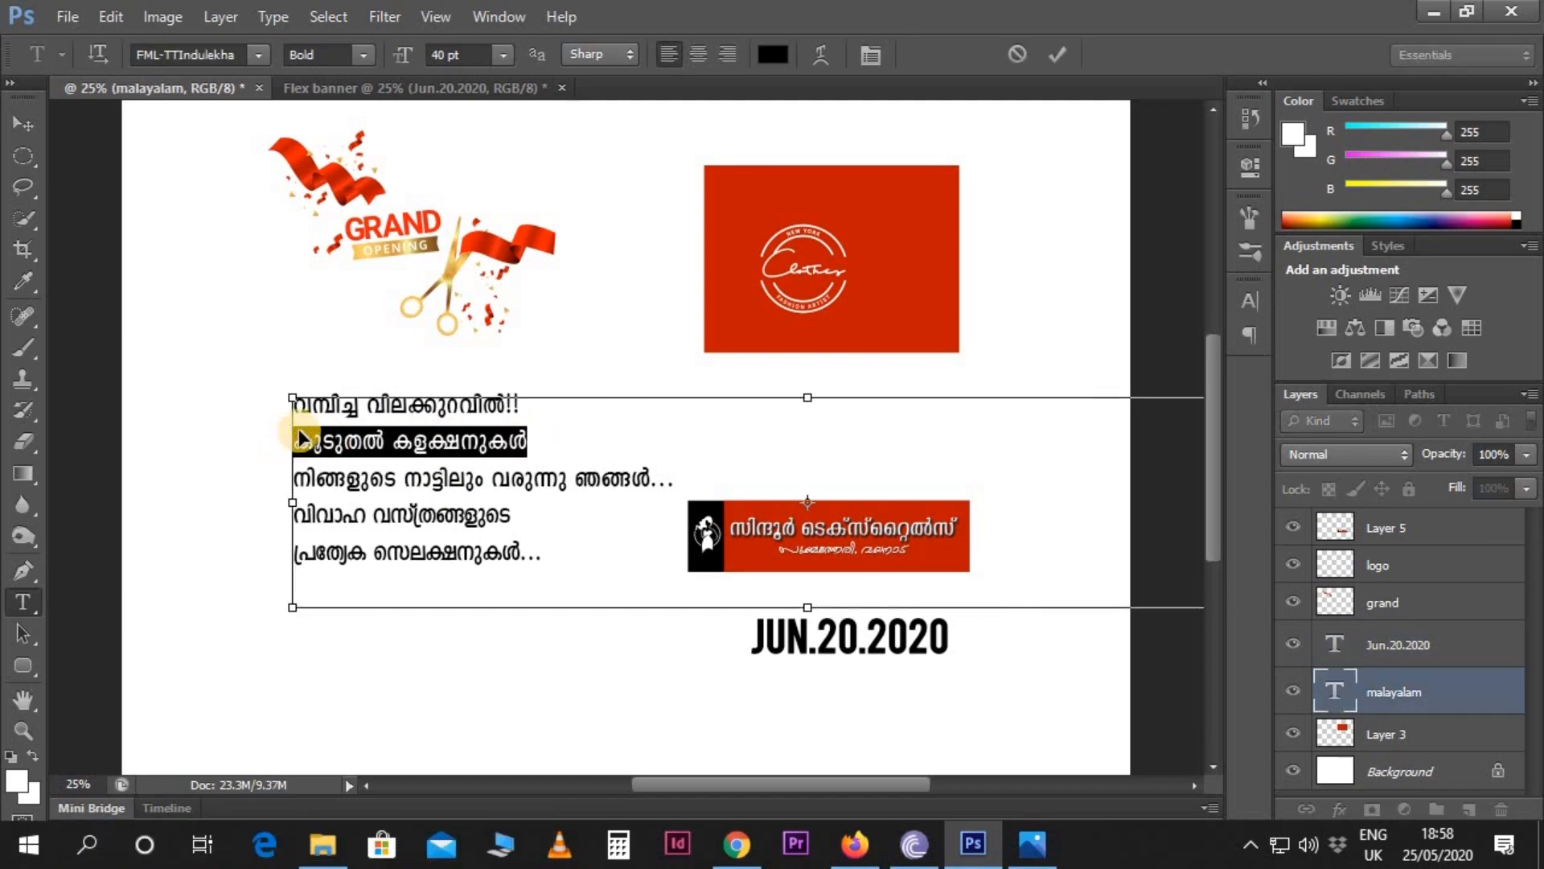
left_click(412, 88)
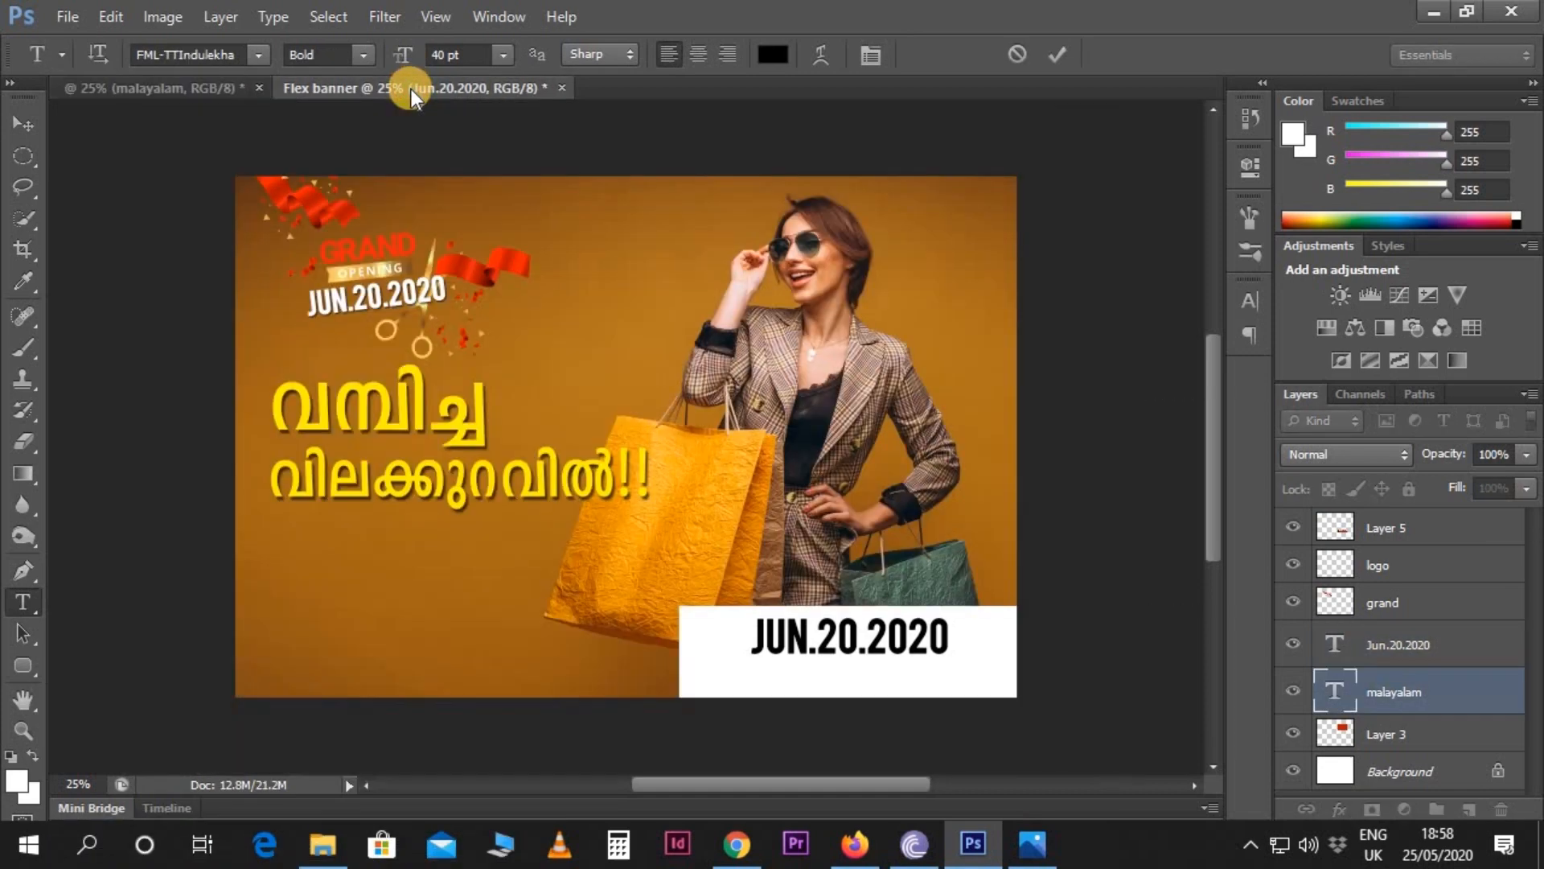
left_click(278, 533)
key("ctrl+v")
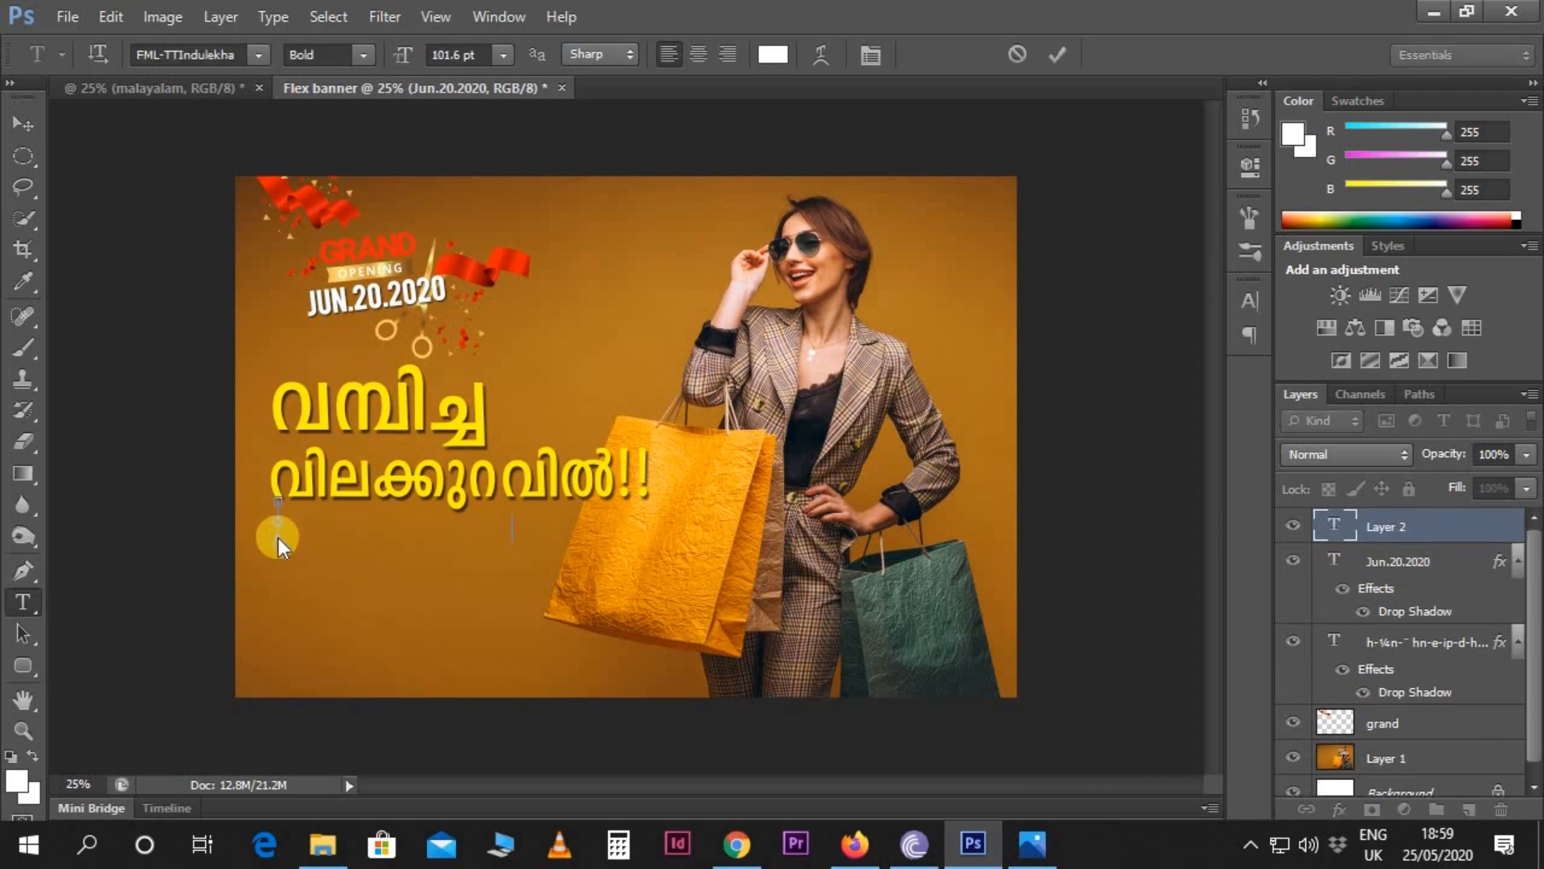
- Set the pasted "കൂടുതൽ കളക്ഷനുകൾ" line in the FML-TTKarthika font at 155 pt
key("ctrl+a")
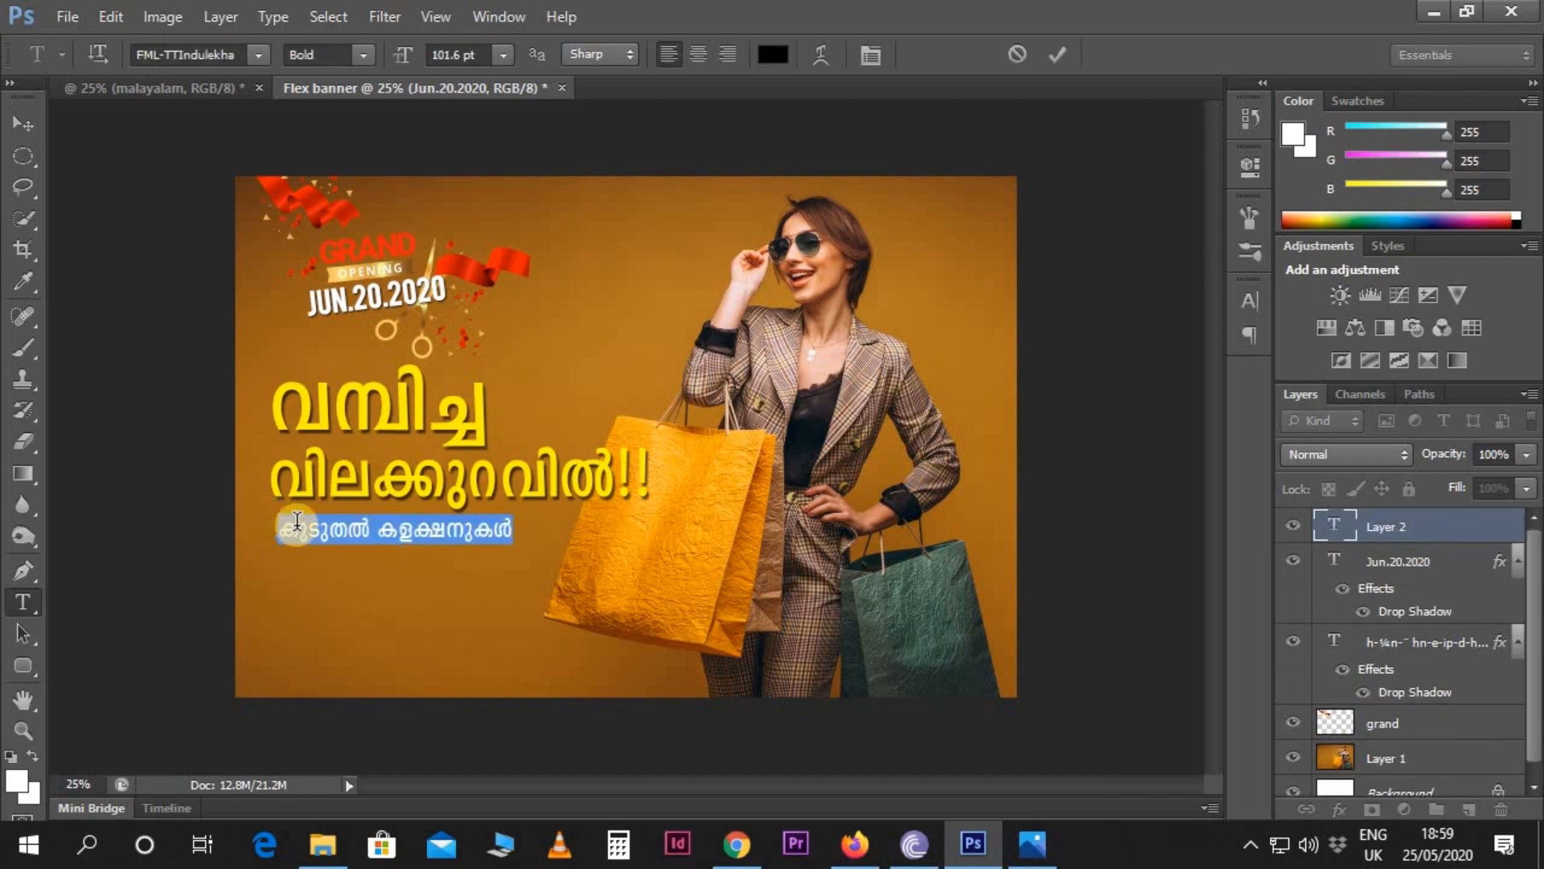
left_click(196, 55)
type("FML-")
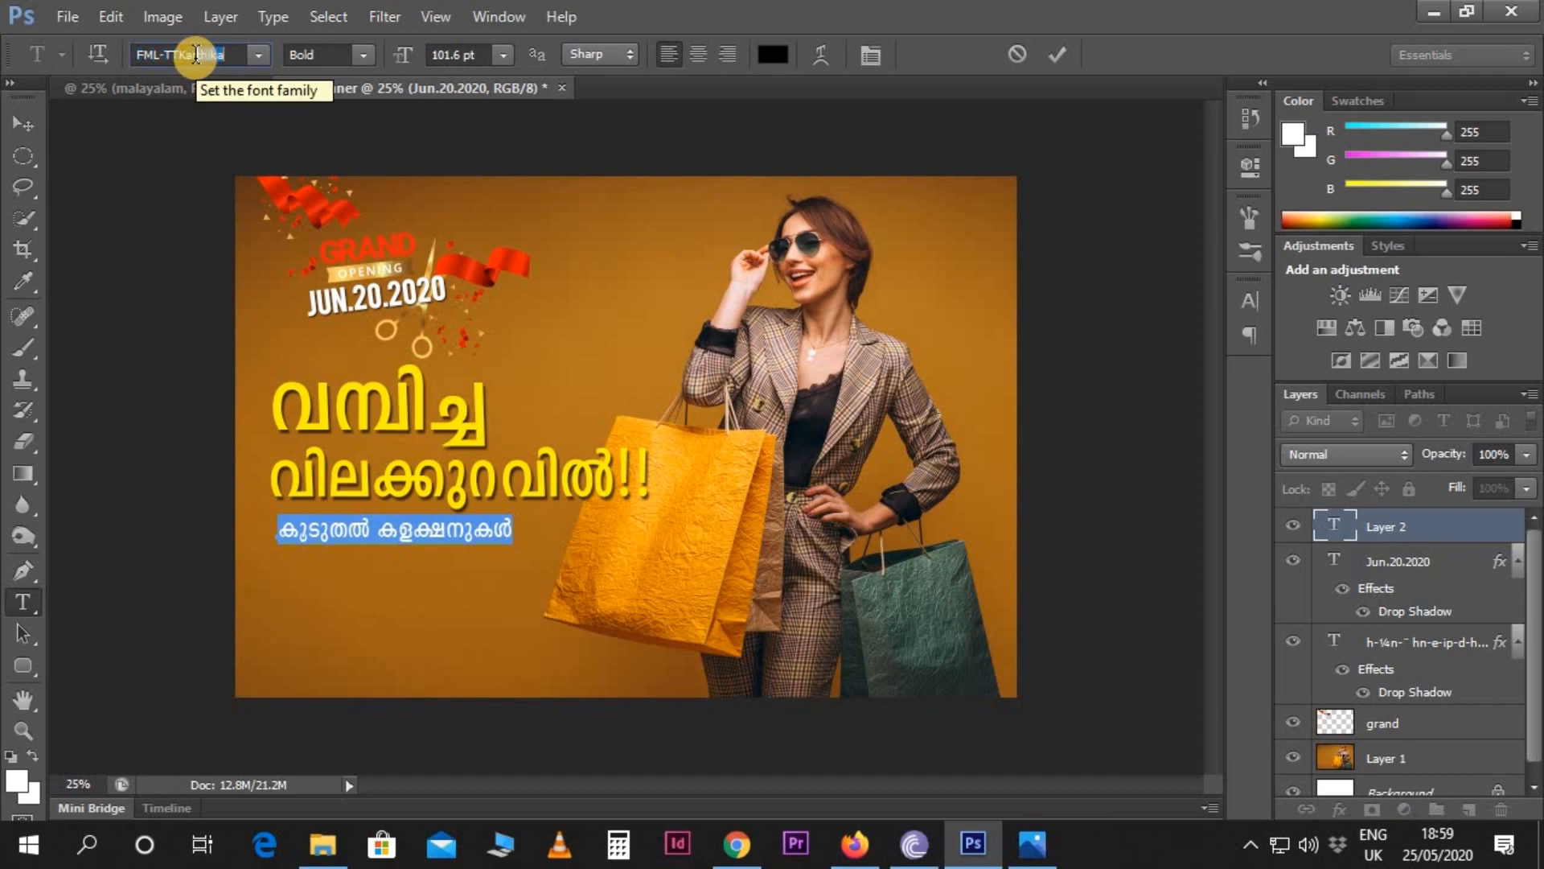
key("Return")
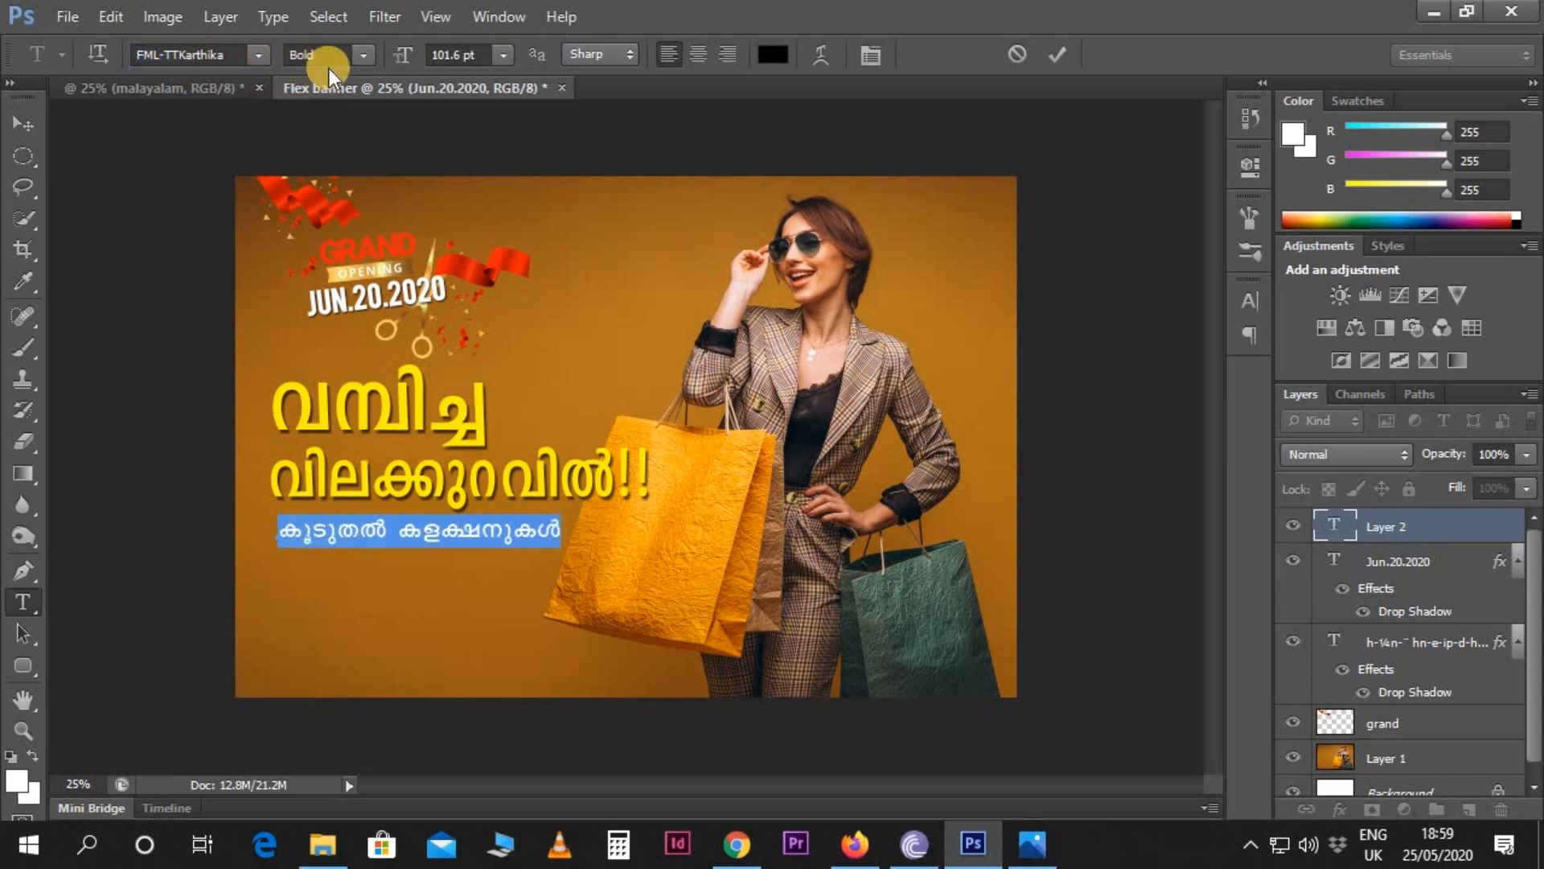
left_click_drag(480, 57, 380, 51)
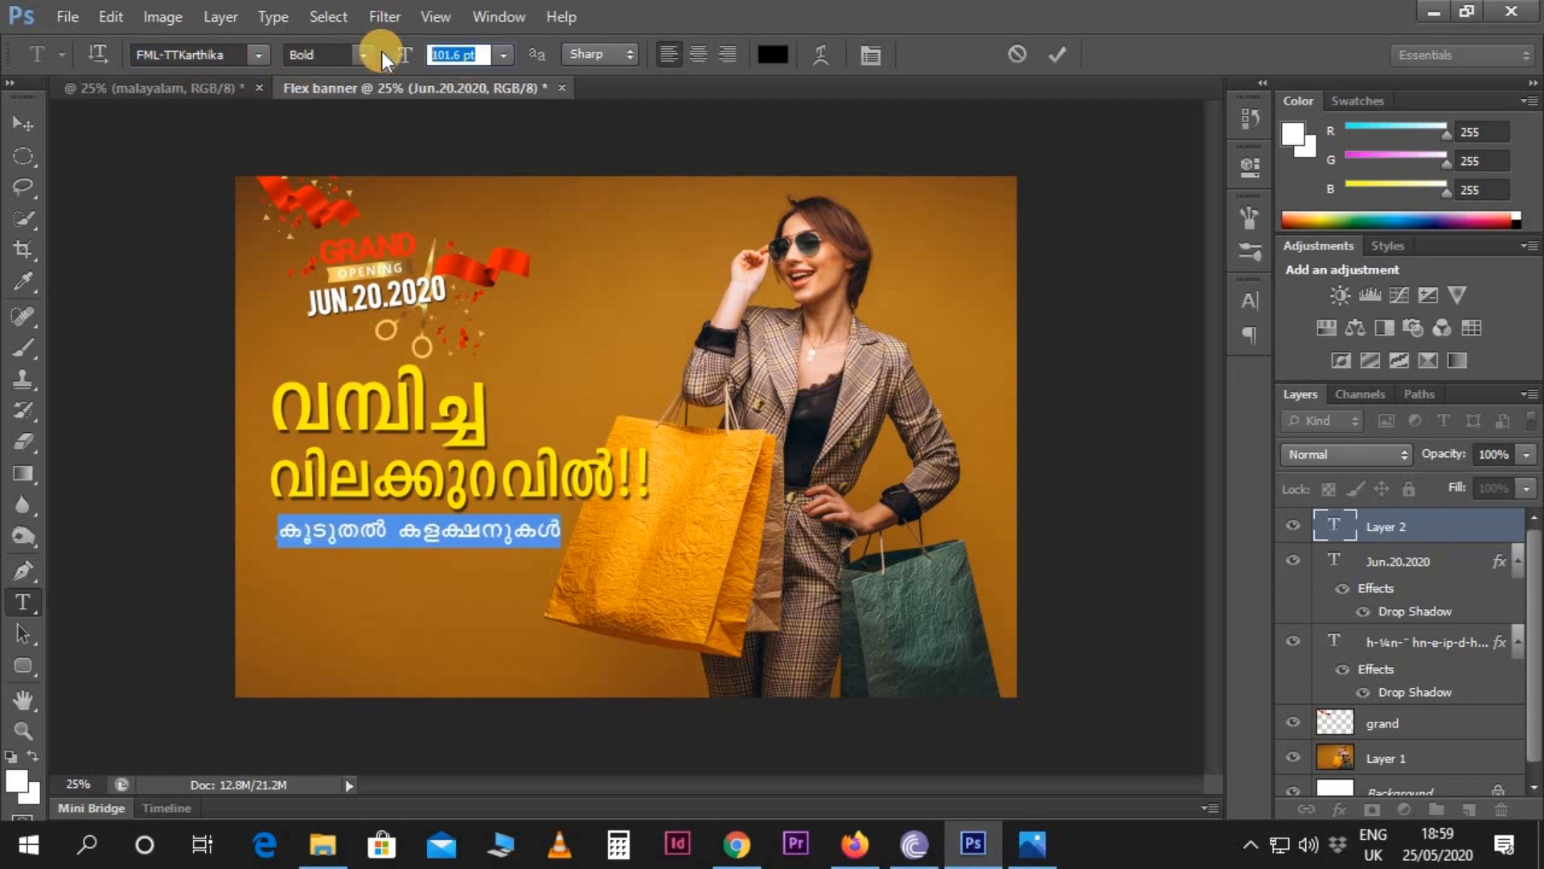
type("155")
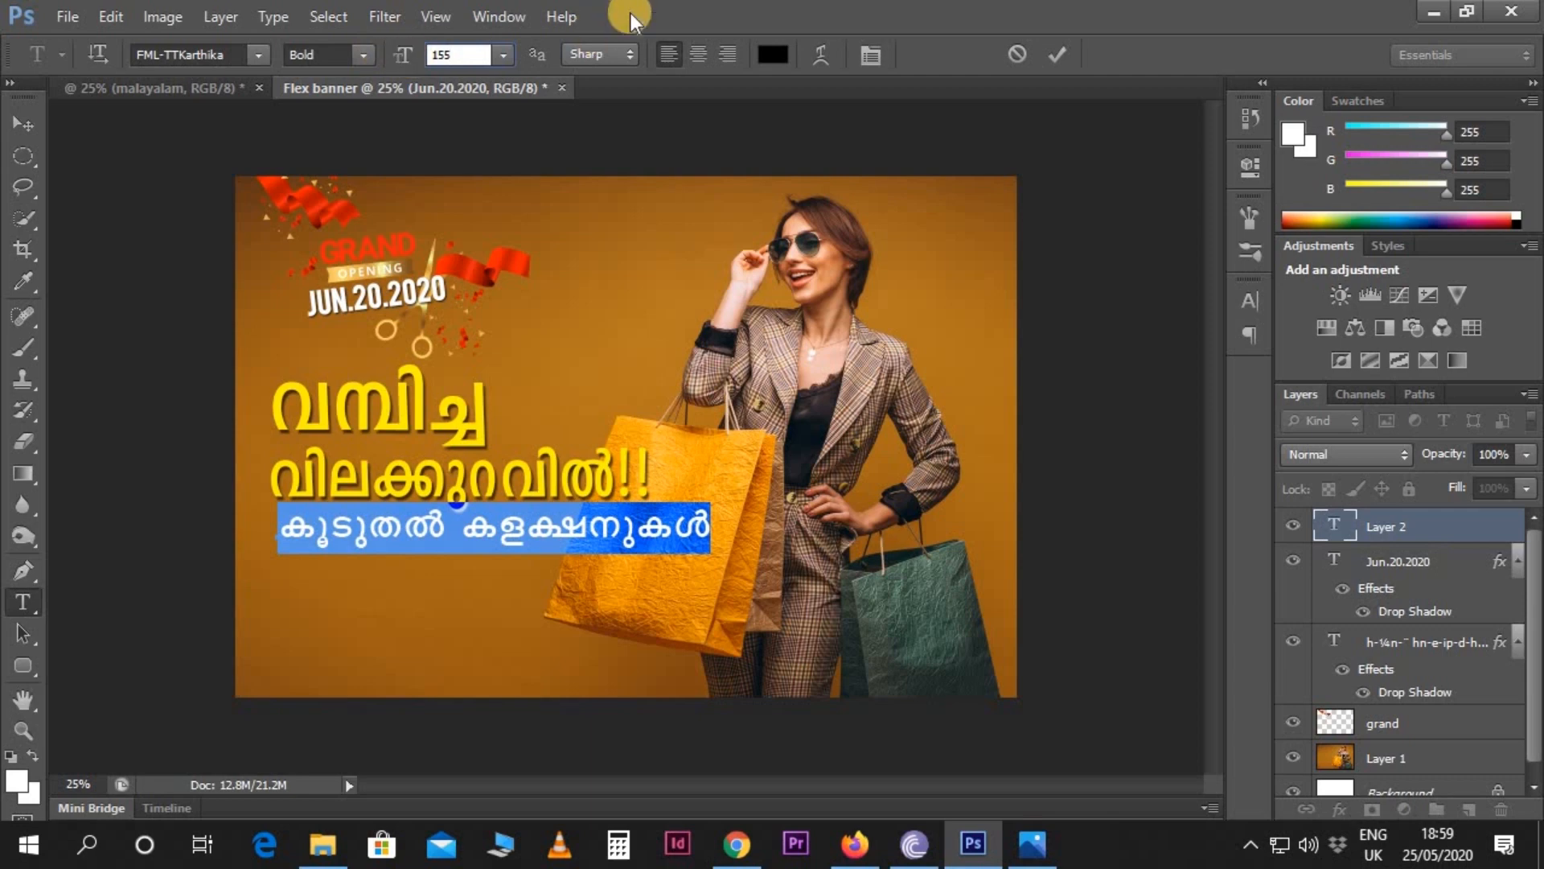
- Change the colour of the "കൂടുതൽ കളക്ഷനുകൾ" line to white, sampling it from the banner photo
left_click(772, 55)
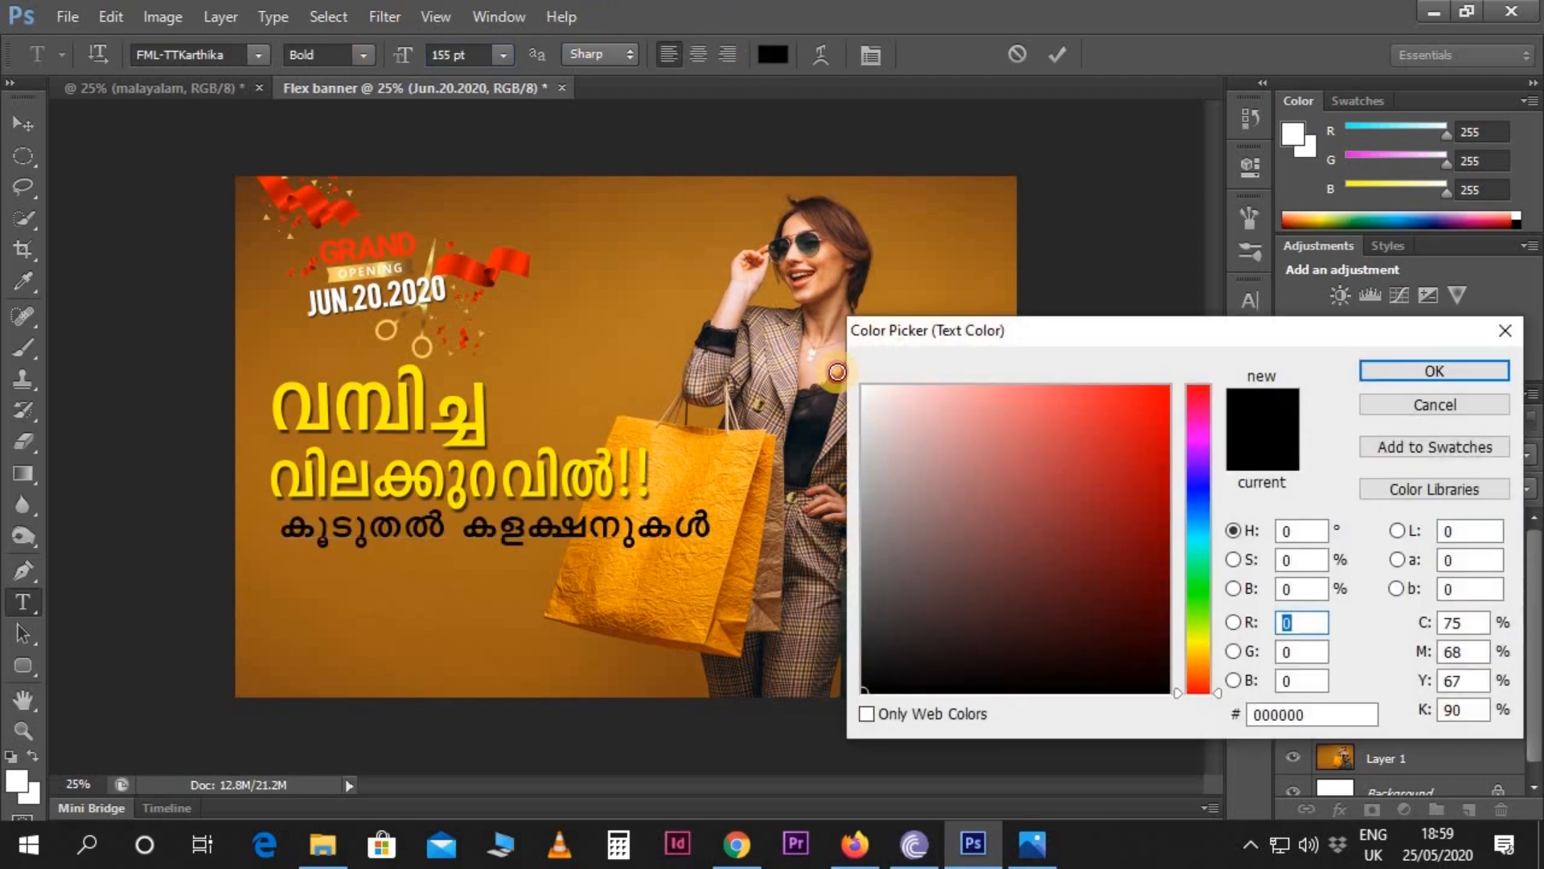
left_click(791, 366)
key("Return")
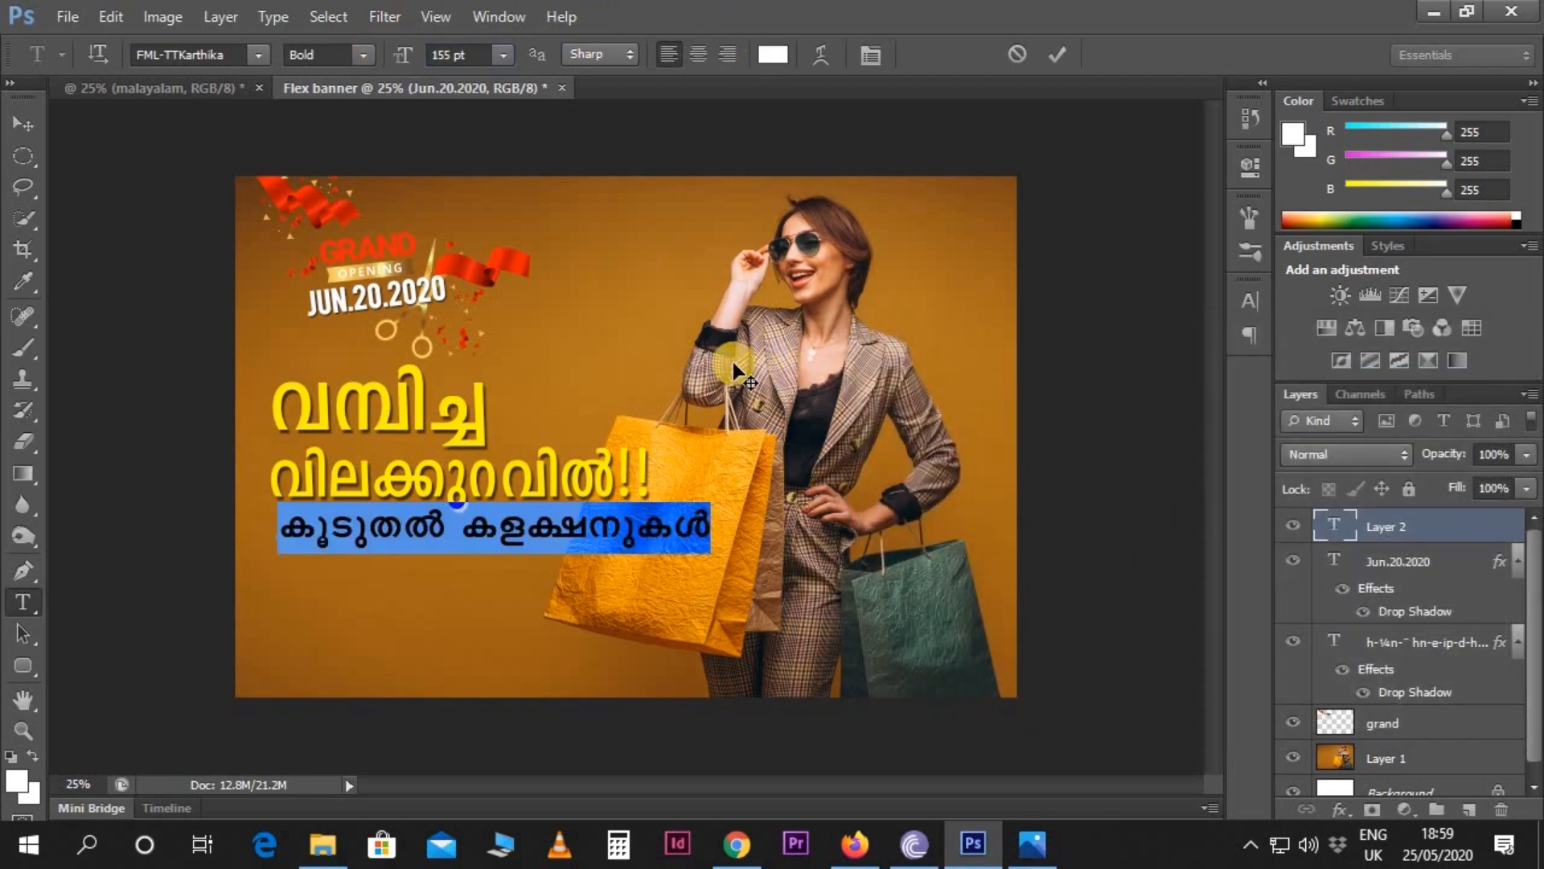
left_click(605, 518)
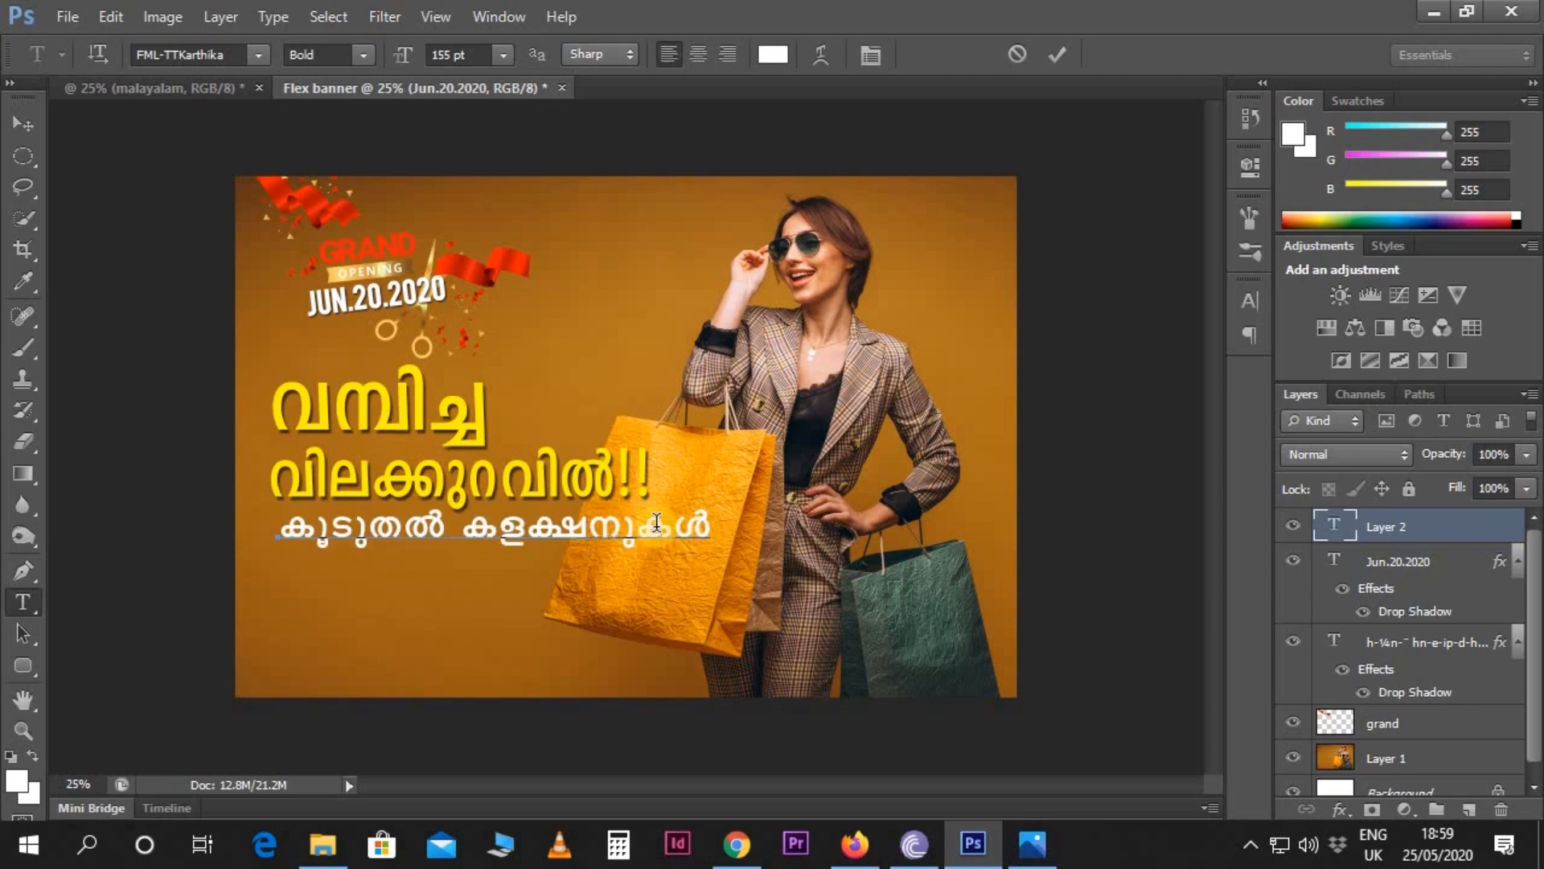
- Tighten the letter spacing of the whole "കൂടുതൽ കളക്ഷനുകൾ" line to a tracking of -25
key("ctrl+a")
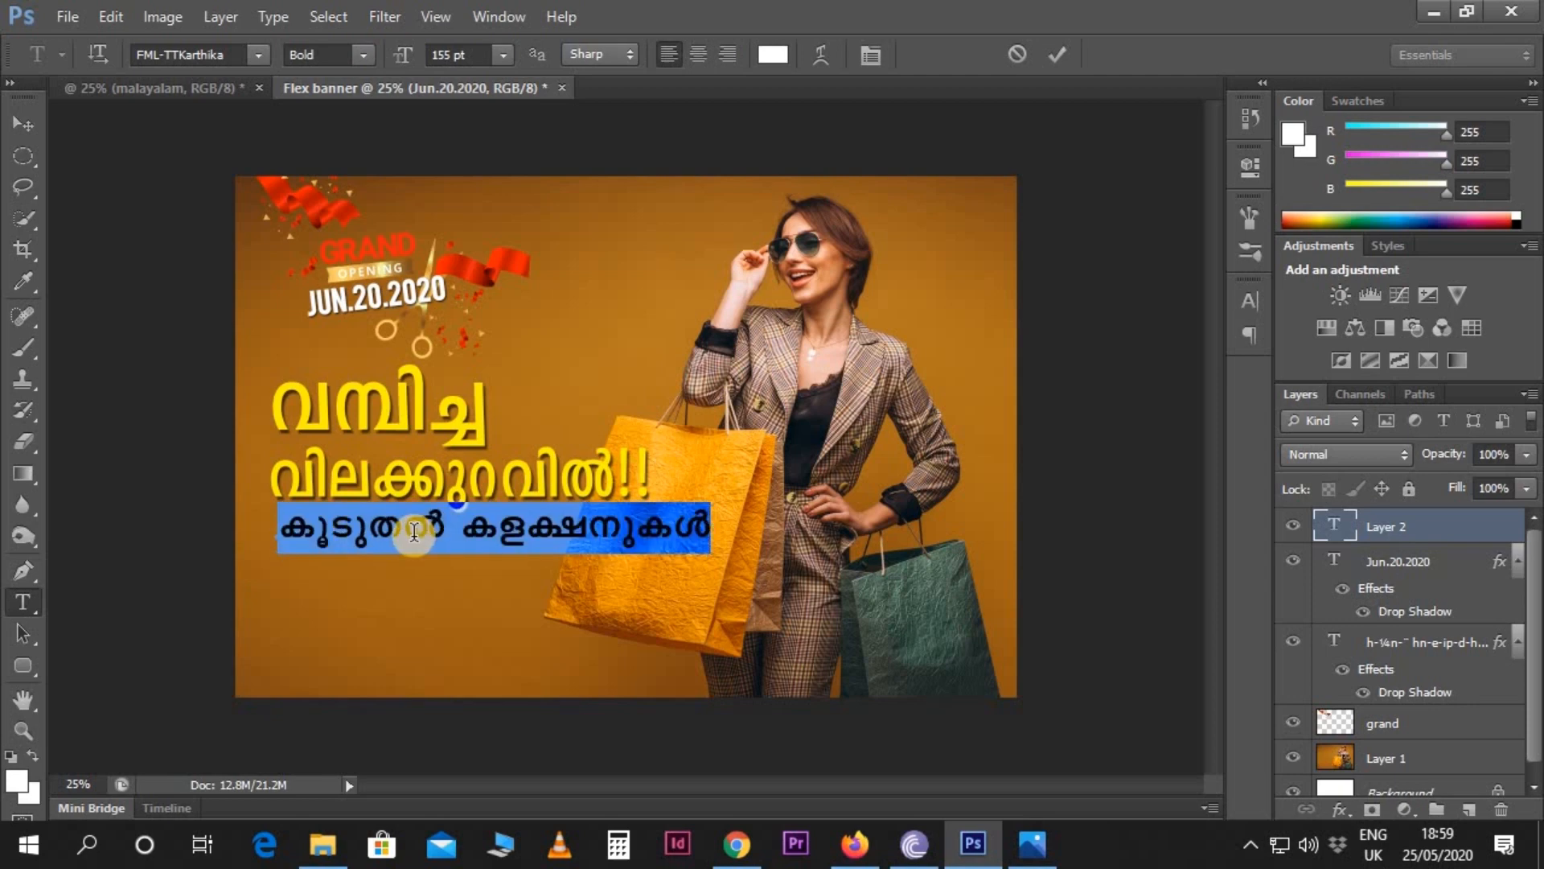
left_click(1244, 296)
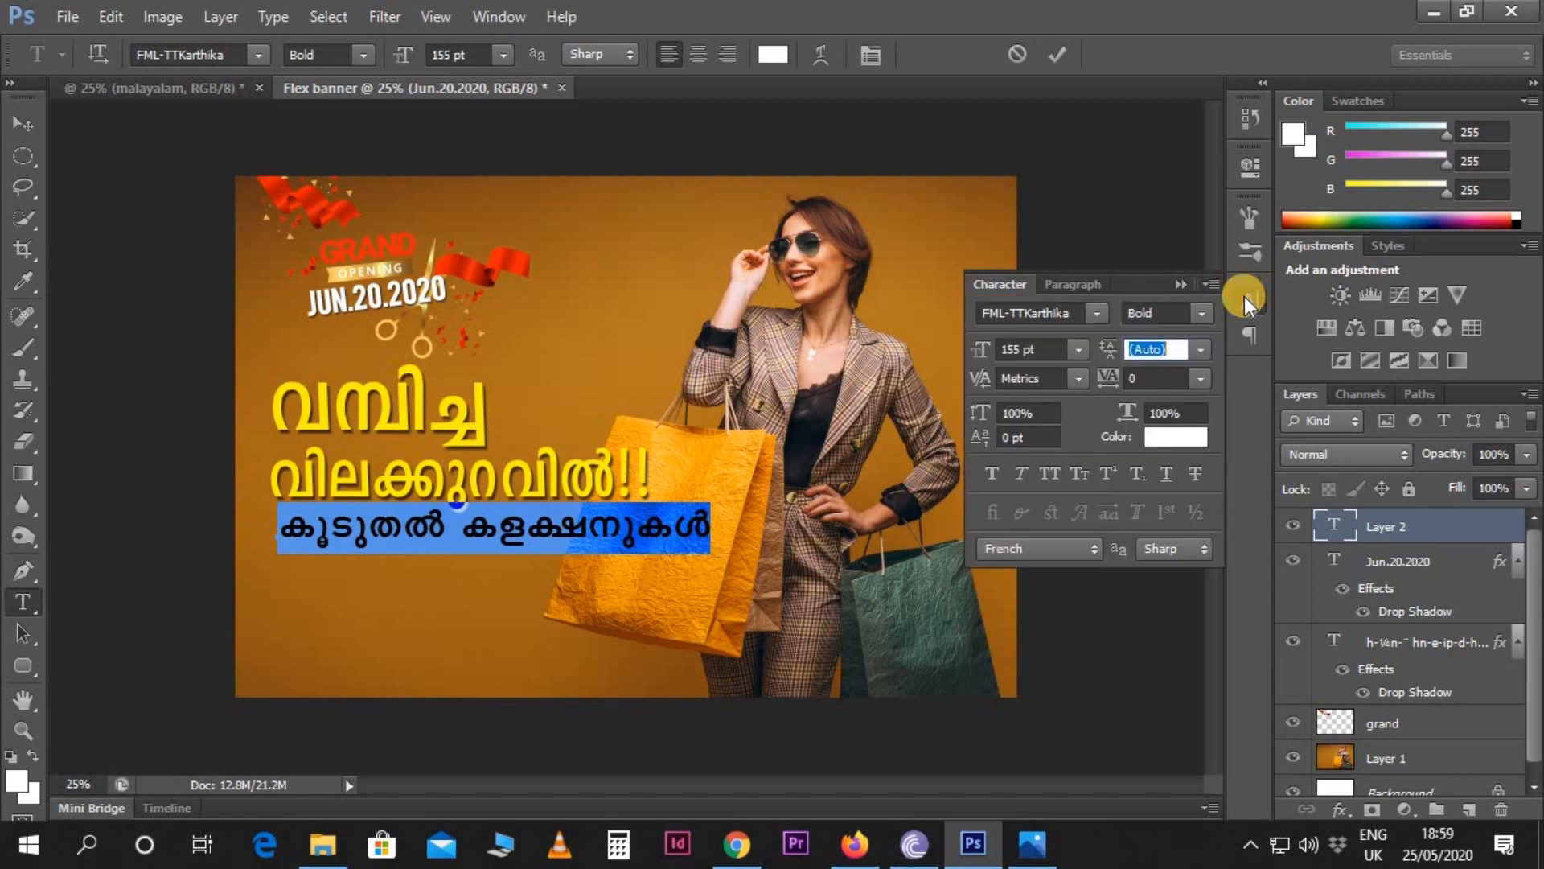
left_click(1200, 378)
left_click(1194, 482)
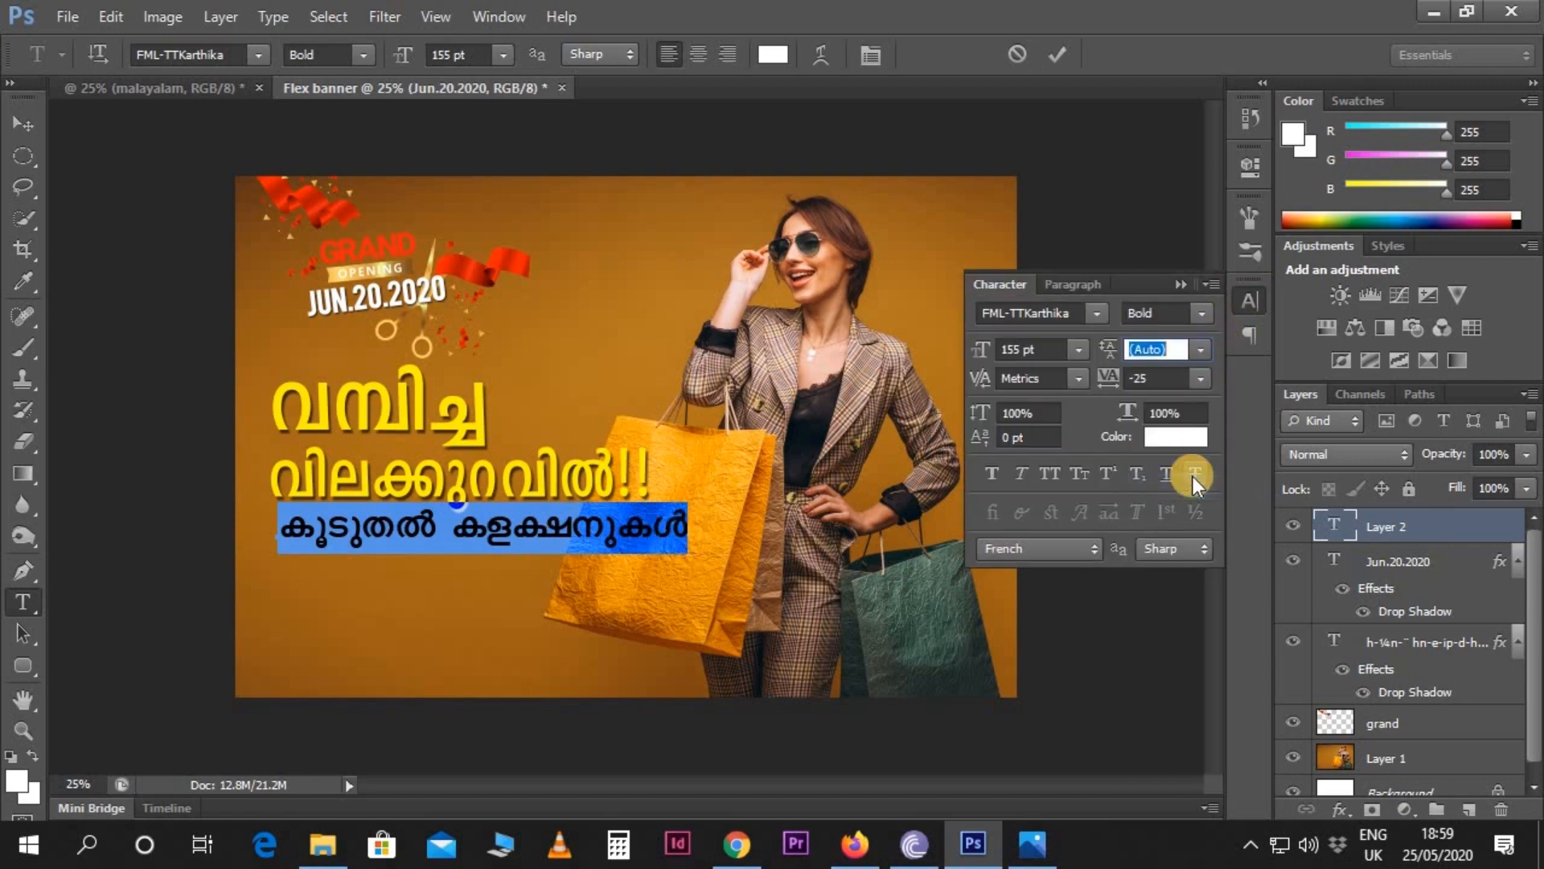
left_click(1179, 283)
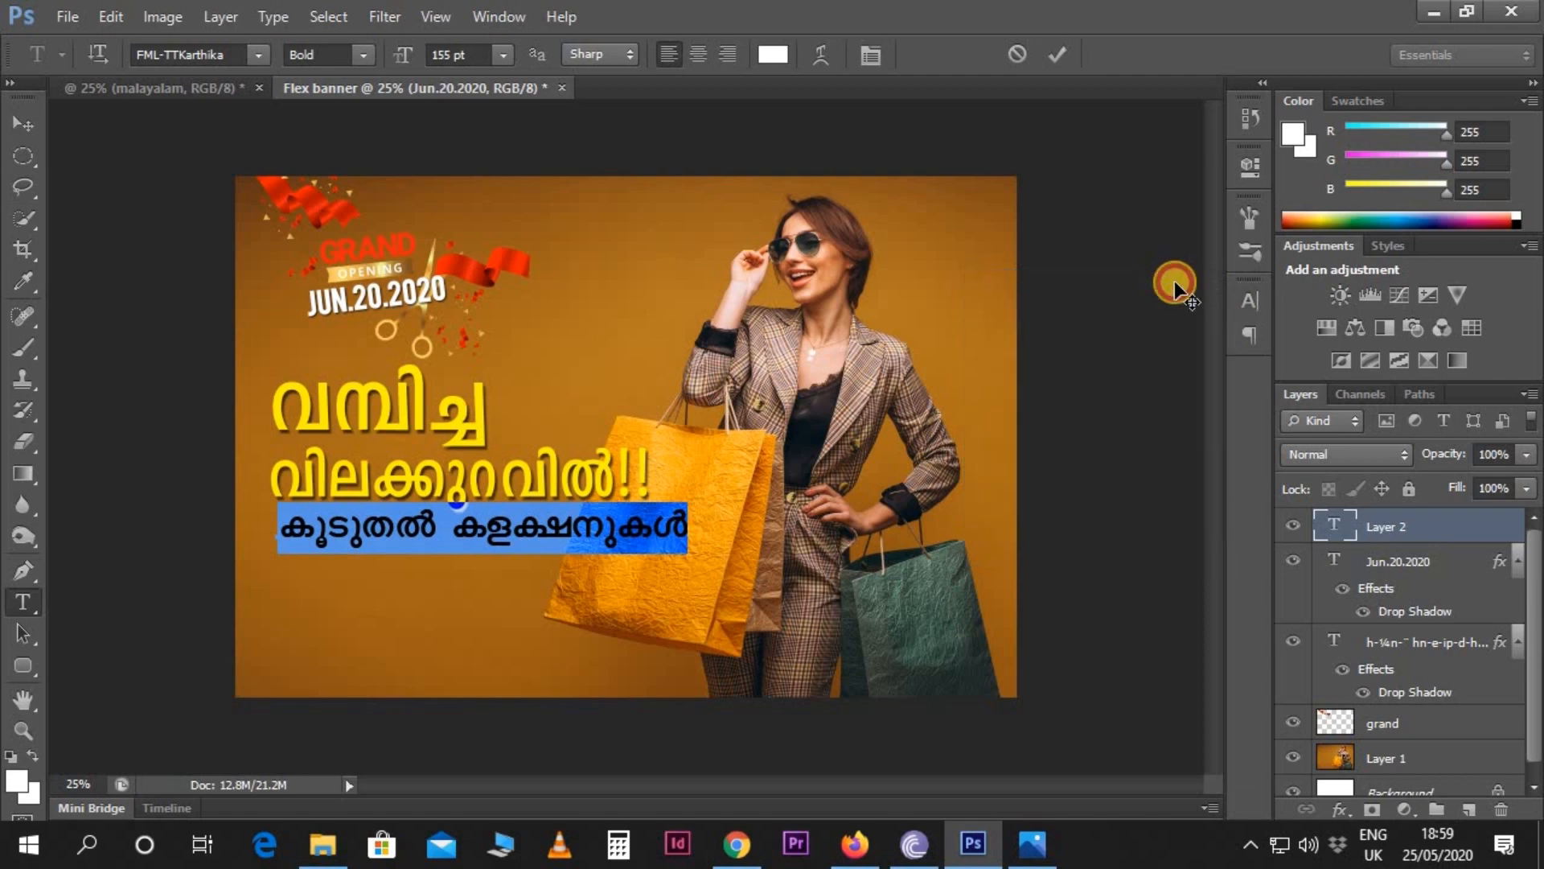
- Nudge the white line so its left edge aligns with the yellow headline and it sits just beneath it
left_click(30, 123)
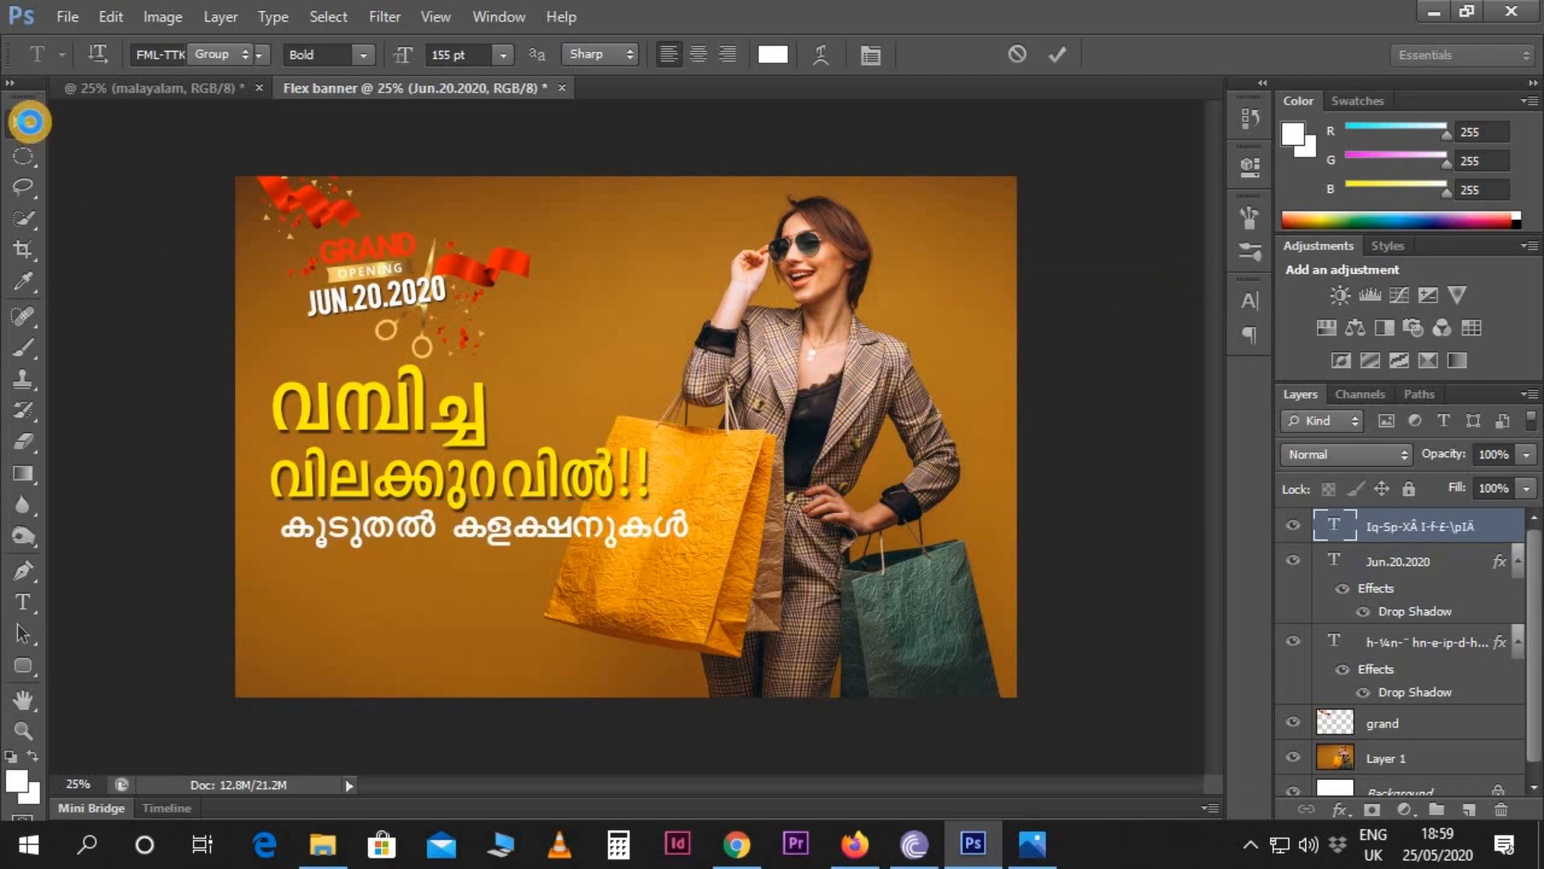
key("shift+Down")
key("shift+Left")
key("shift+Left")
key("shift+Left")
key("shift+Left")
key("shift+Right")
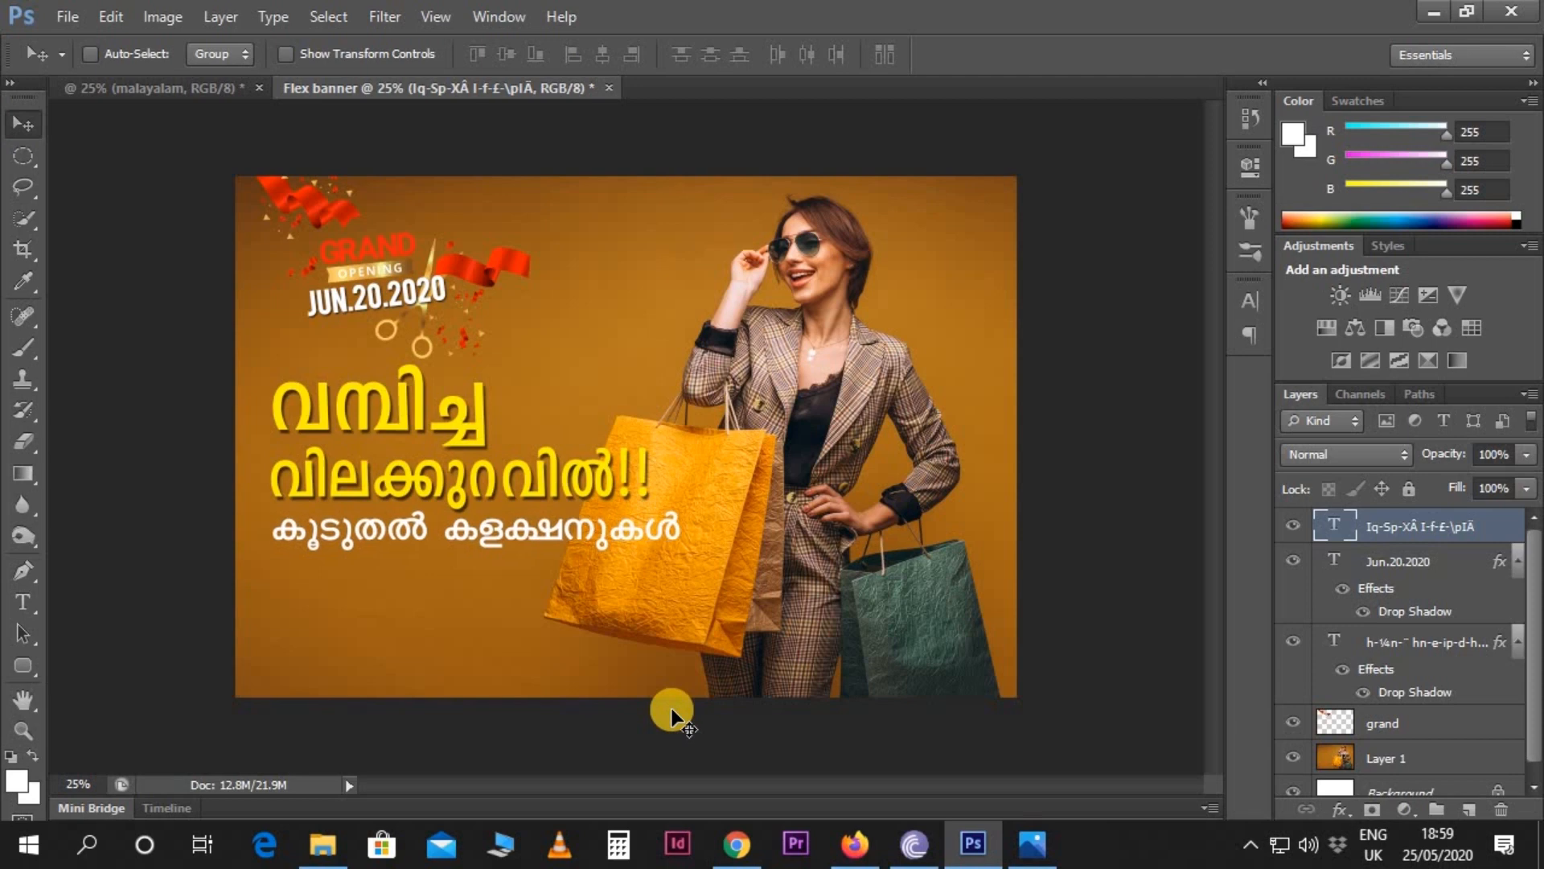
key("shift+Up")
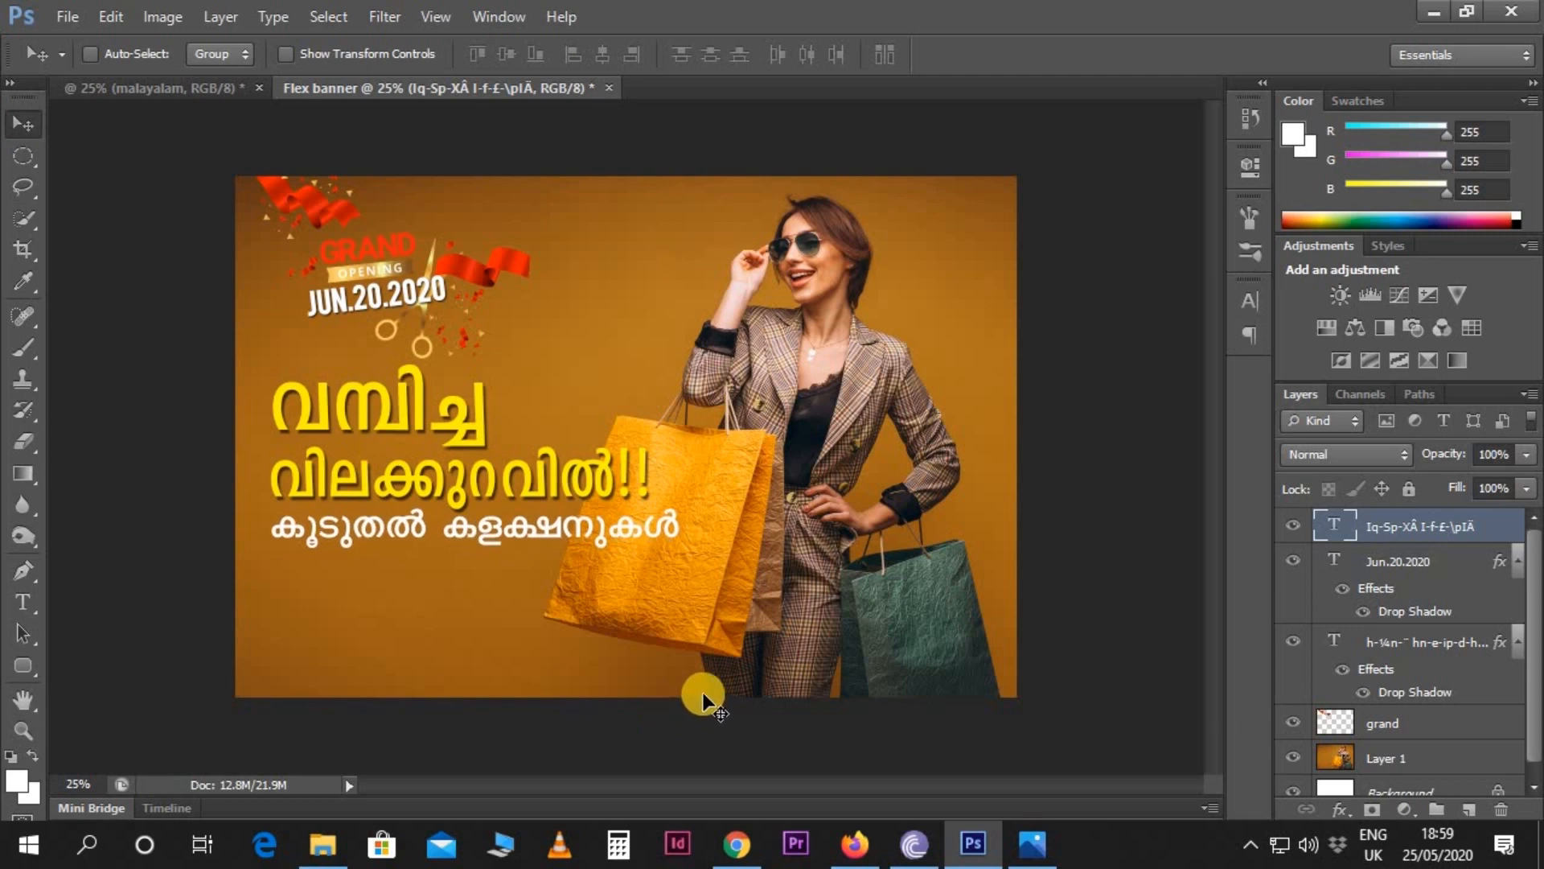
- Add a drop shadow to the white "കൂടുതൽ കളക്ഷനുകൾ" line with 75% opacity, 8 px distance and 5 px size
left_click(1501, 533)
double_click(1502, 537)
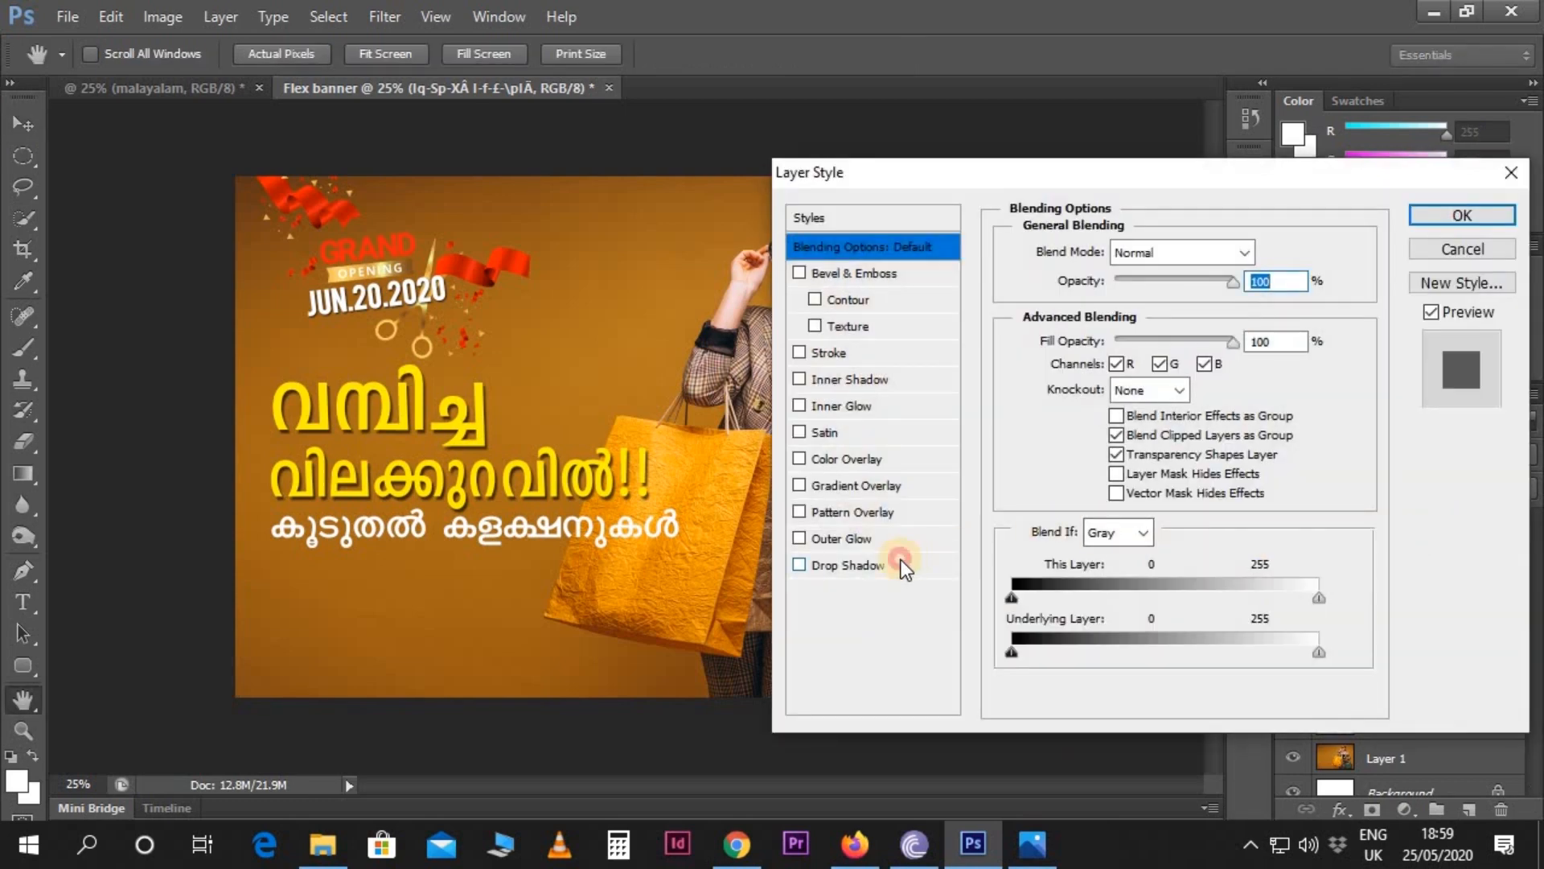
left_click(901, 563)
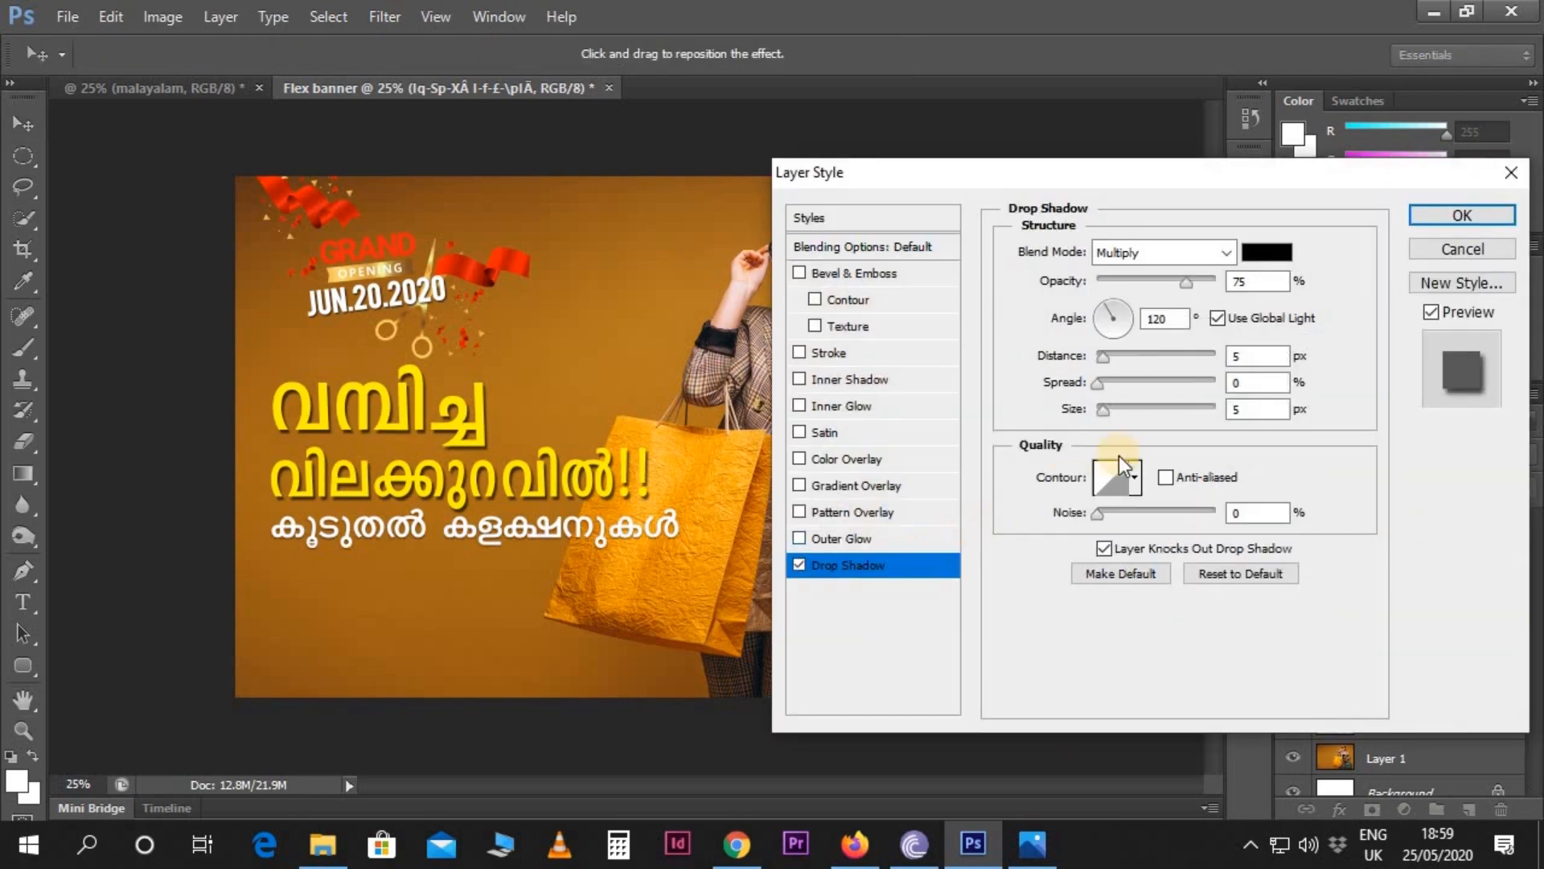
left_click_drag(1103, 359, 1104, 360)
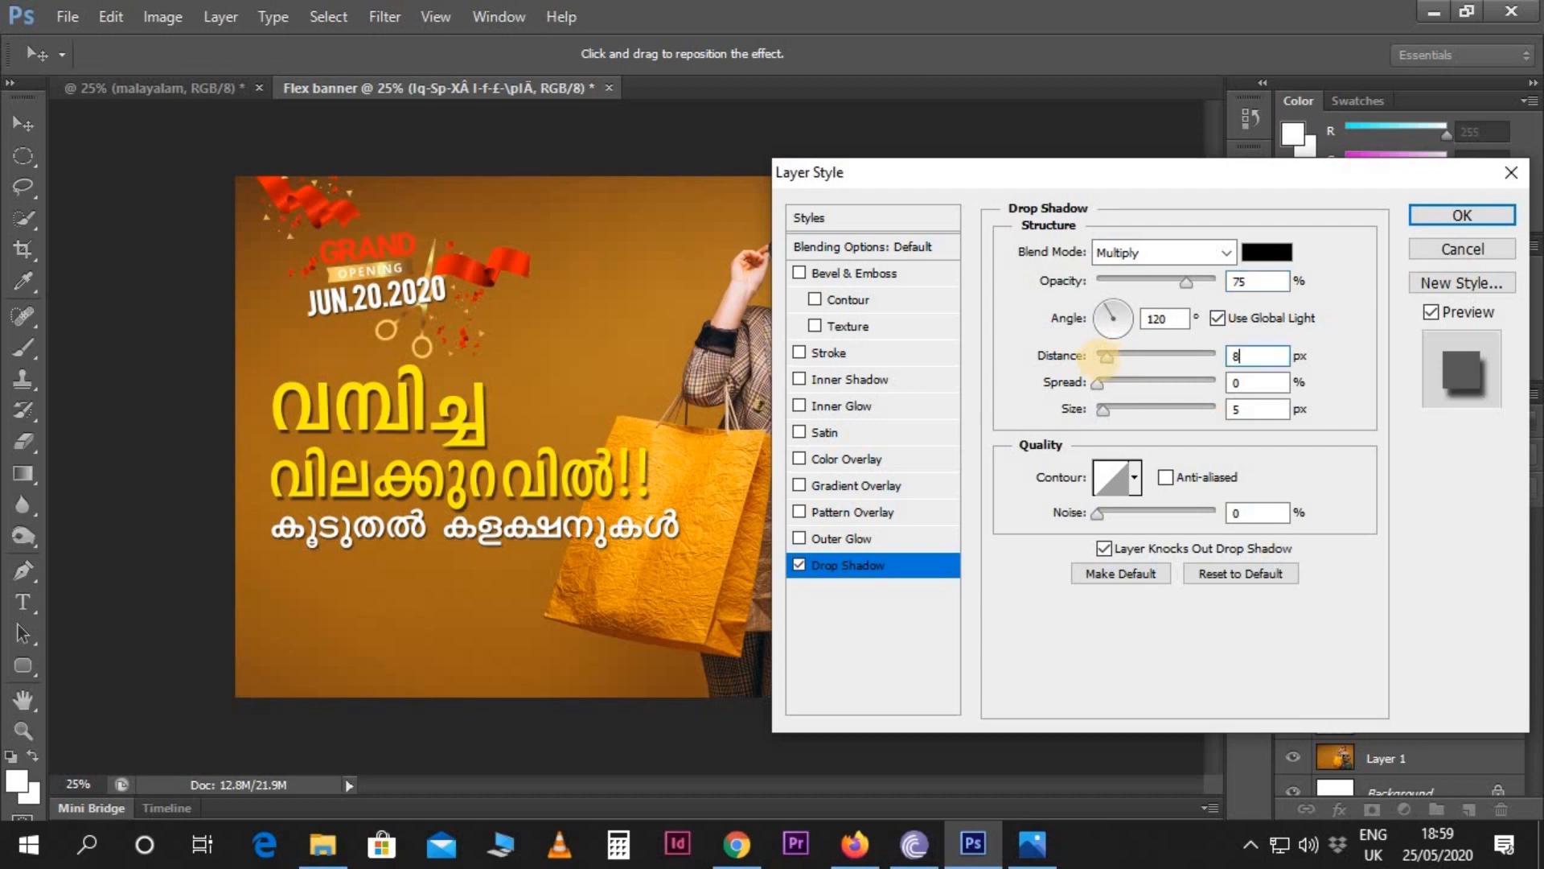
key("Return")
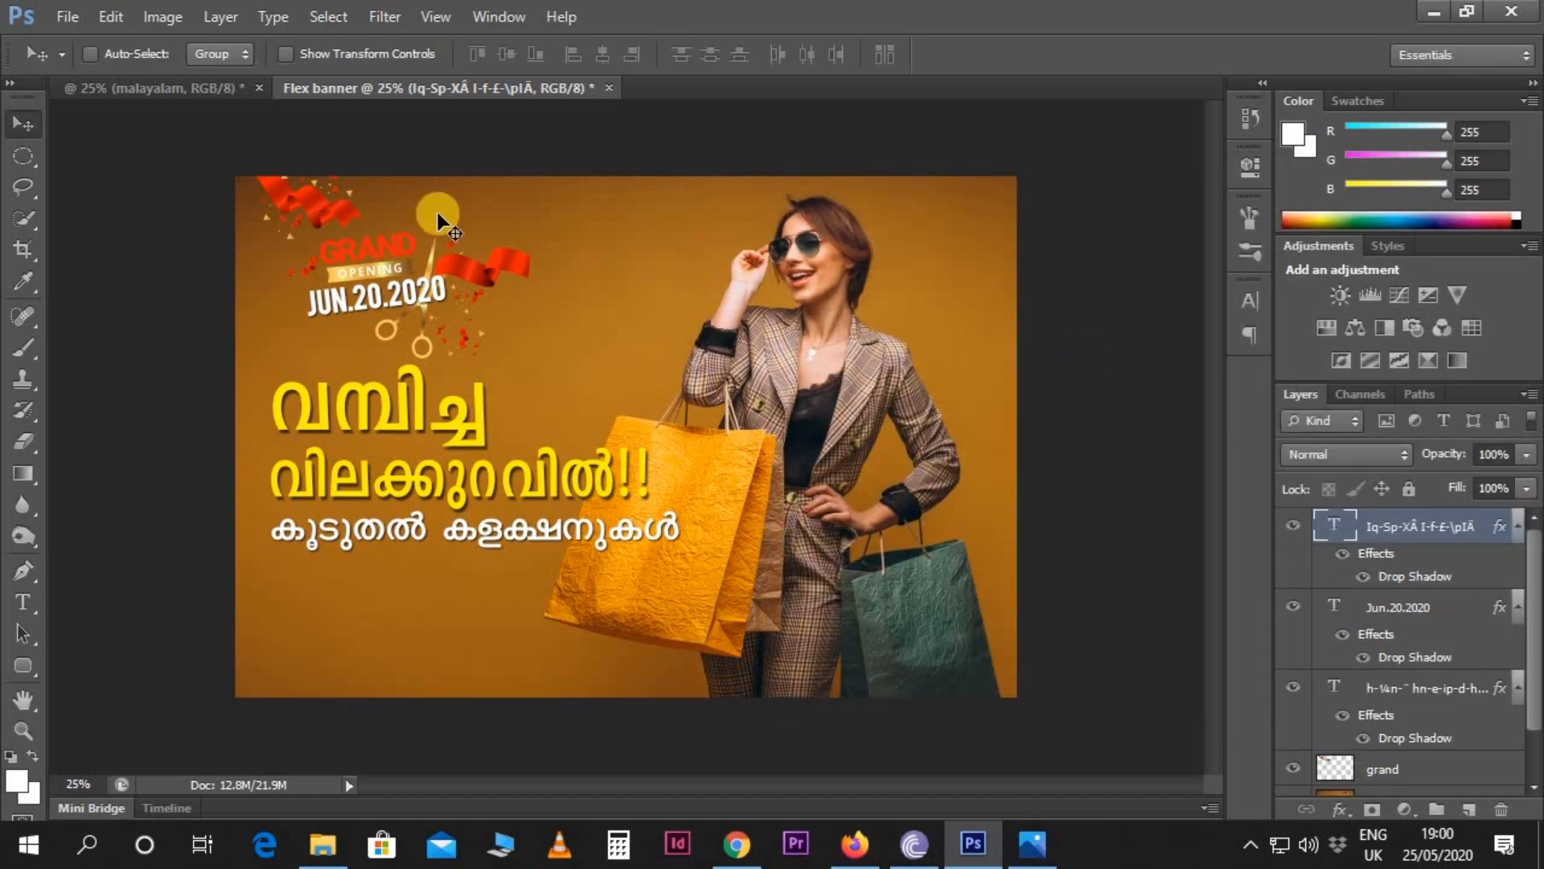
- Copy the line "നിങ്ങളുടെ നാട്ടിലും വരുന്നു ഞങ്ങൾ..." from the assets document and paste it on the banner below the white line
left_click(193, 90)
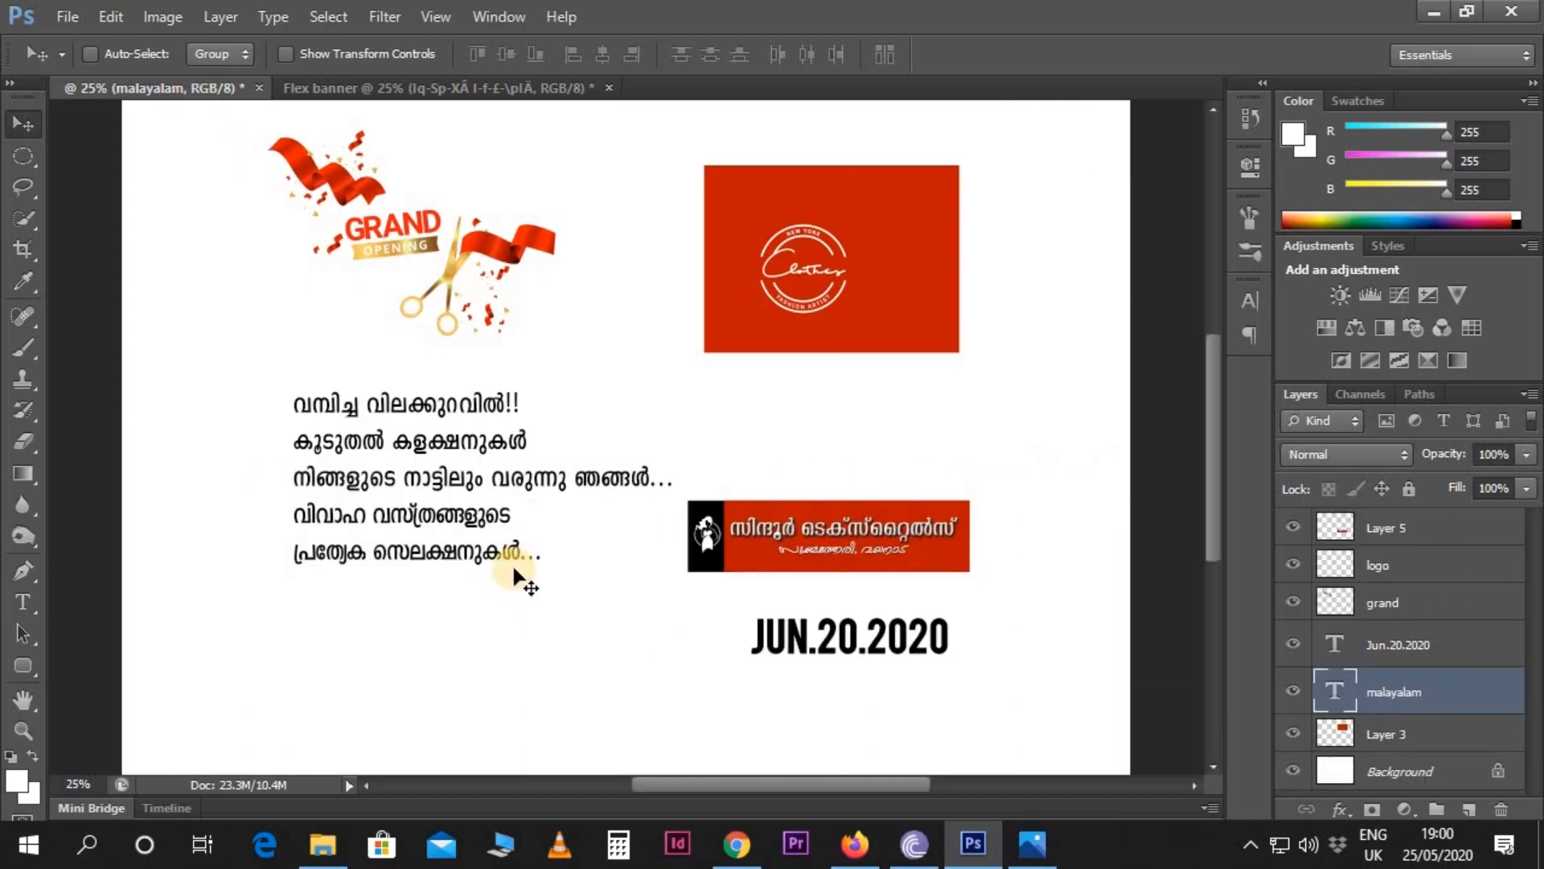
key("t")
left_click_drag(675, 478, 292, 480)
key("ctrl+c")
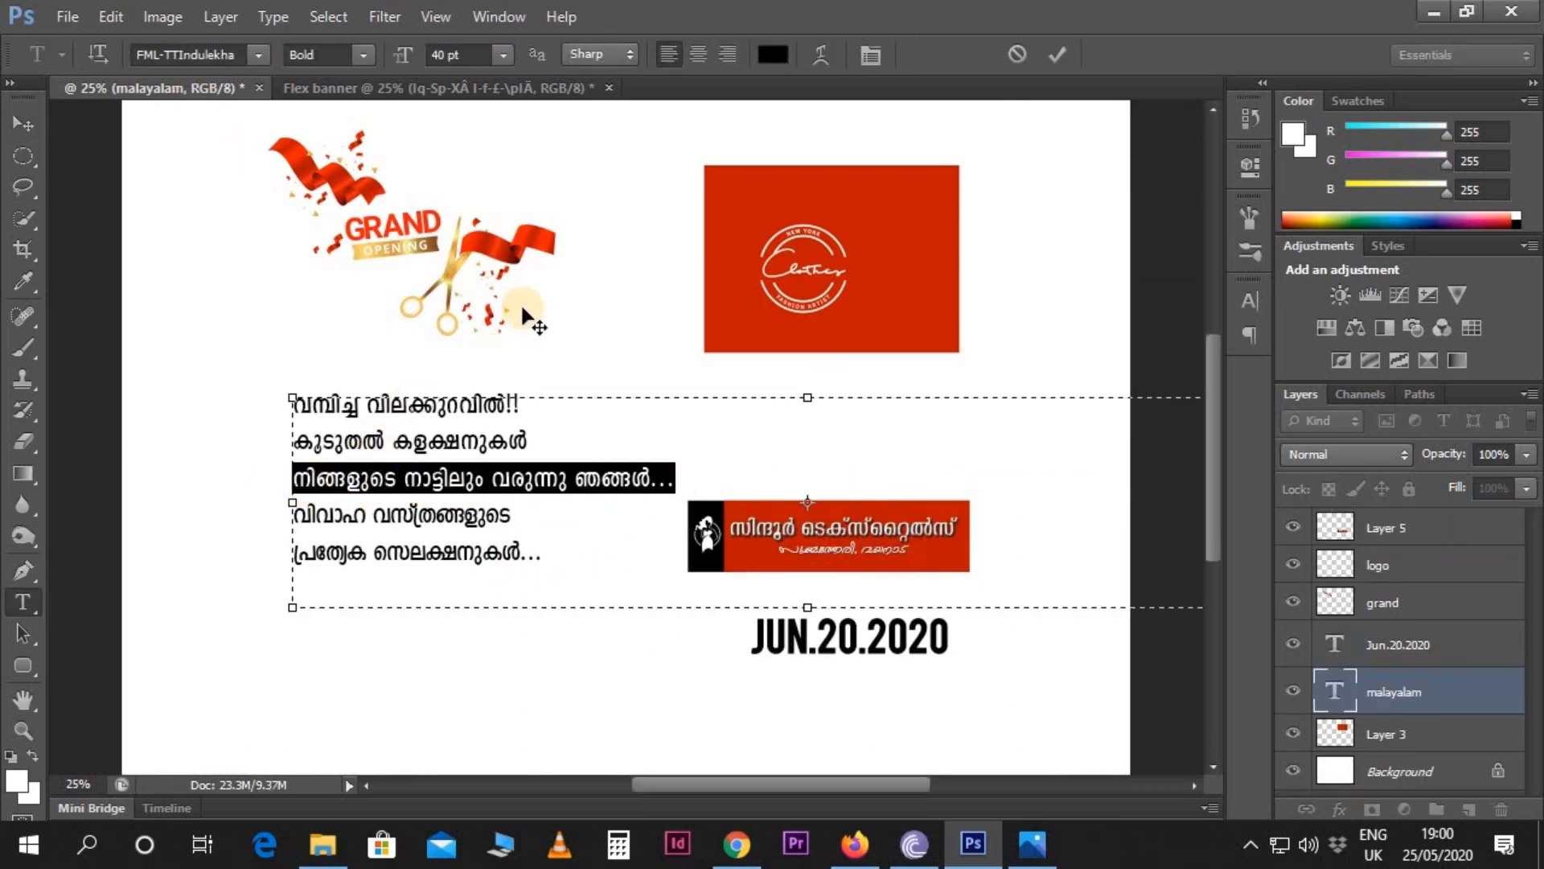
left_click(394, 89)
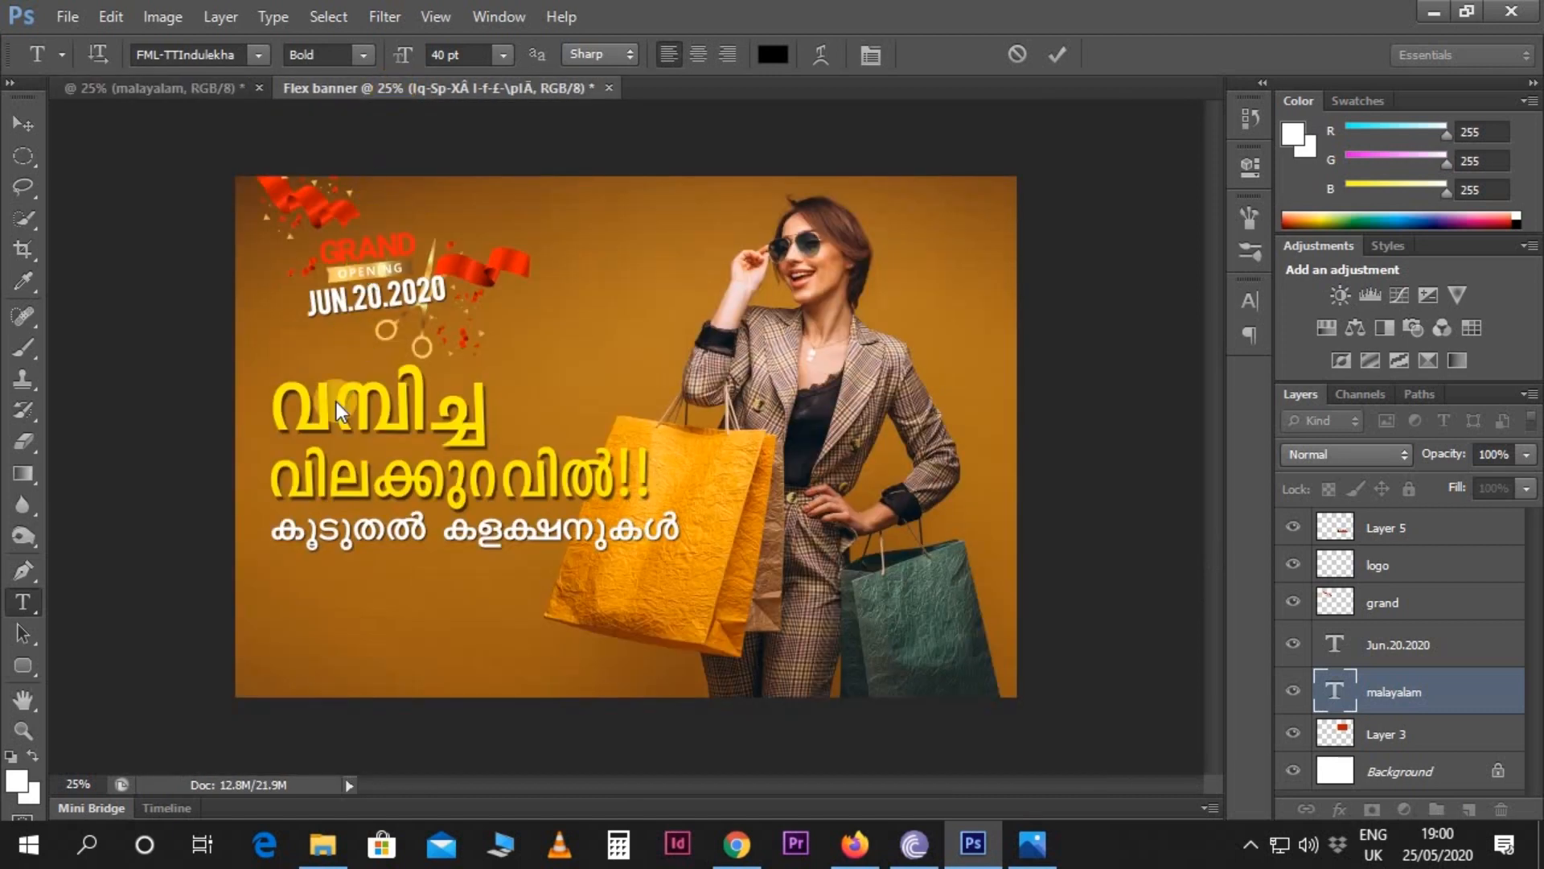
left_click(276, 581)
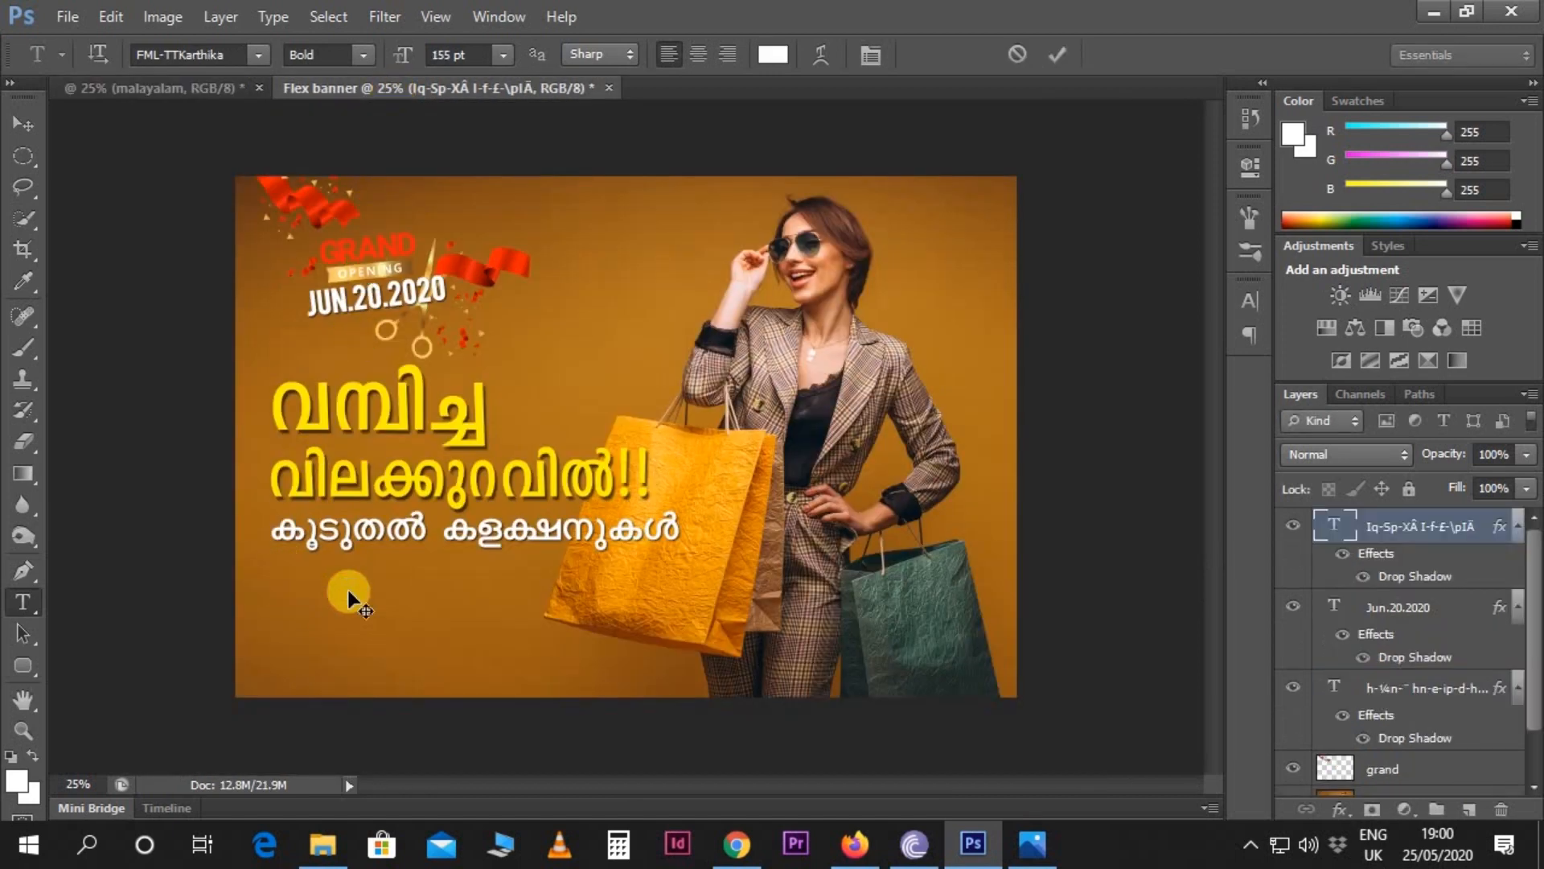
key("ctrl+v")
- Set the whole "നിങ്ങളുടെ നാട്ടിലും വരുന്നു ഞങ്ങൾ..." line in the FML-TTJaya font with the Regular style
key("ctrl+a")
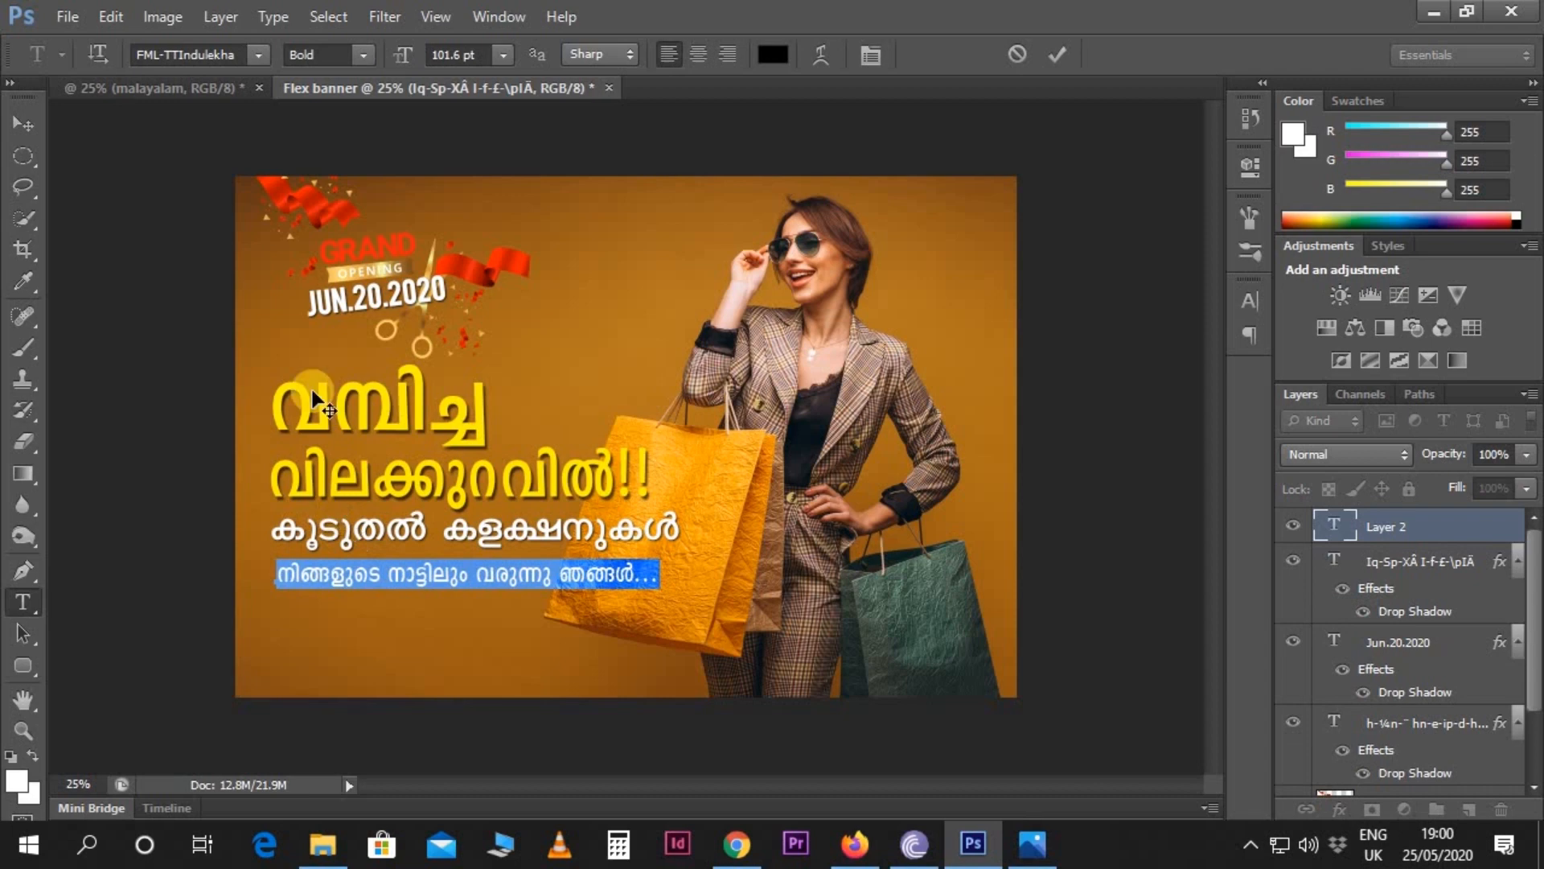
left_click(208, 50)
type("FML-TTJaya")
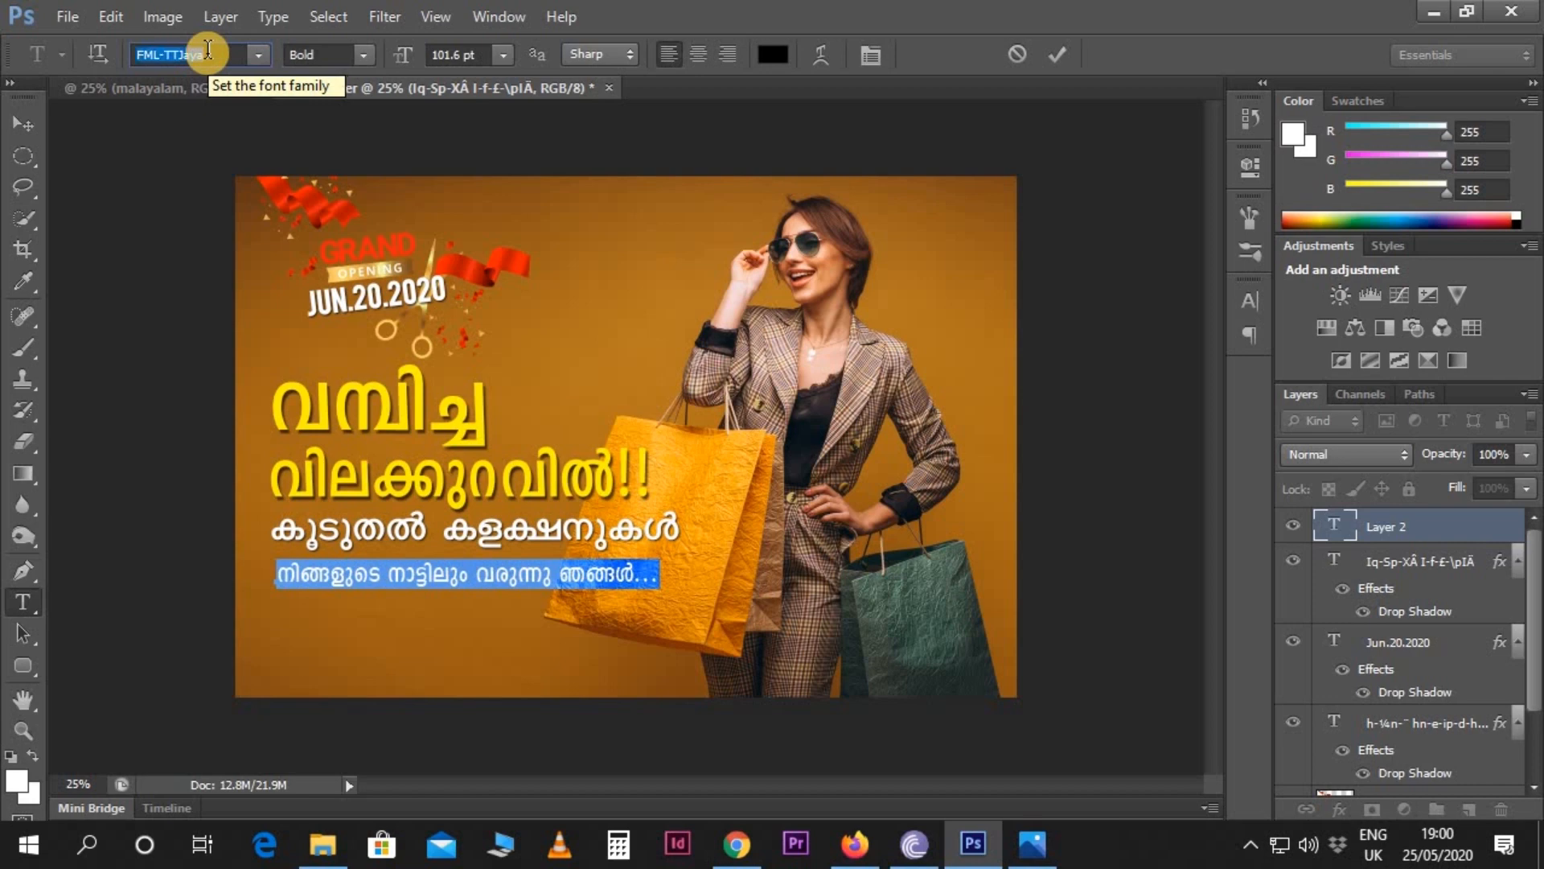
key("Return")
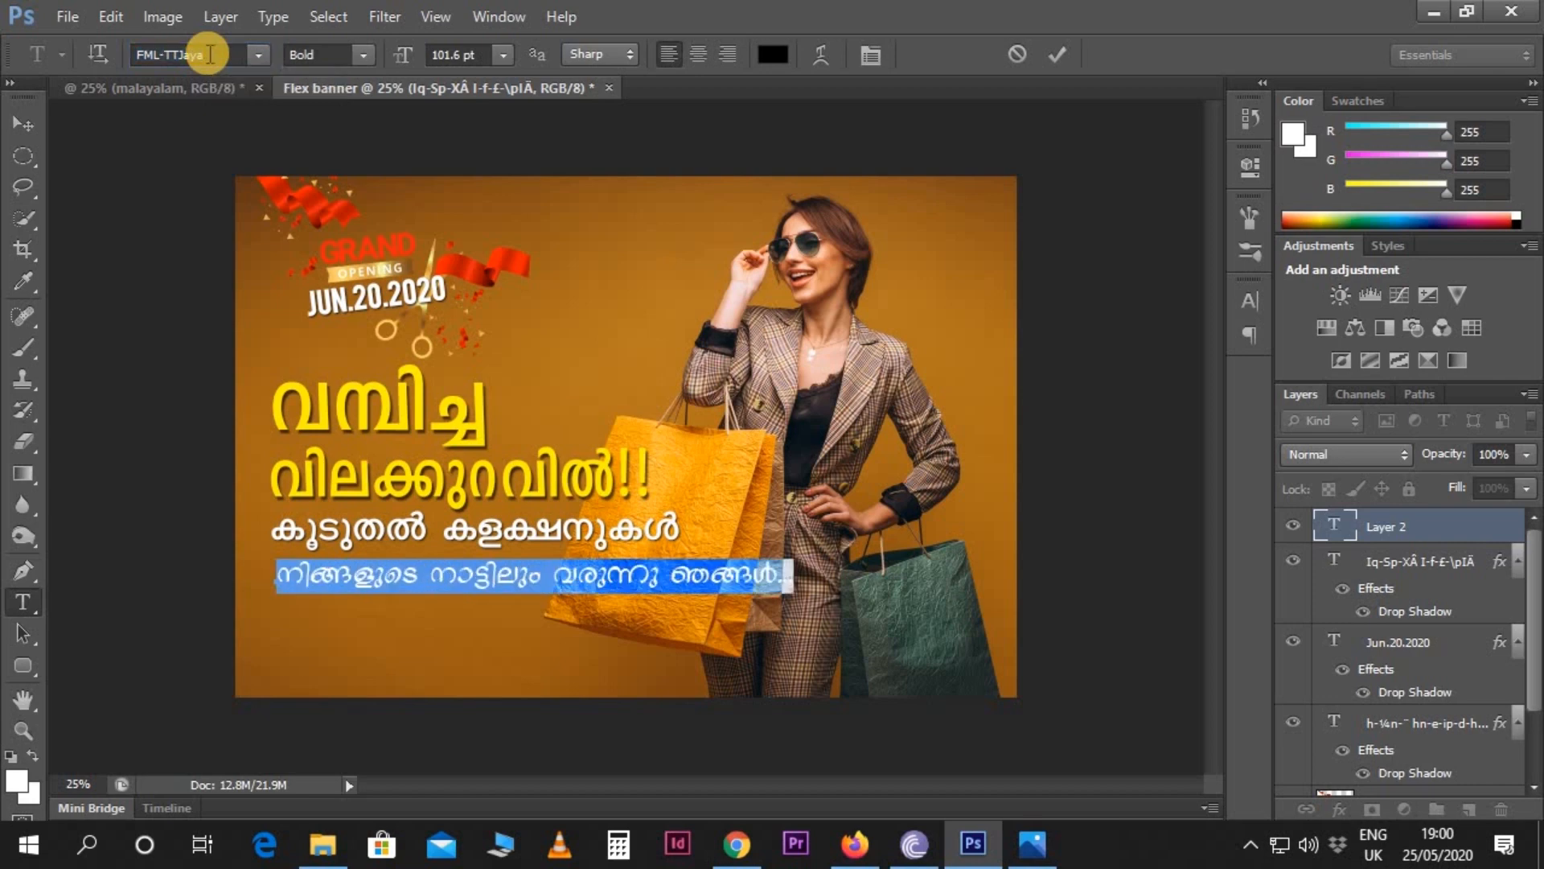
left_click(363, 55)
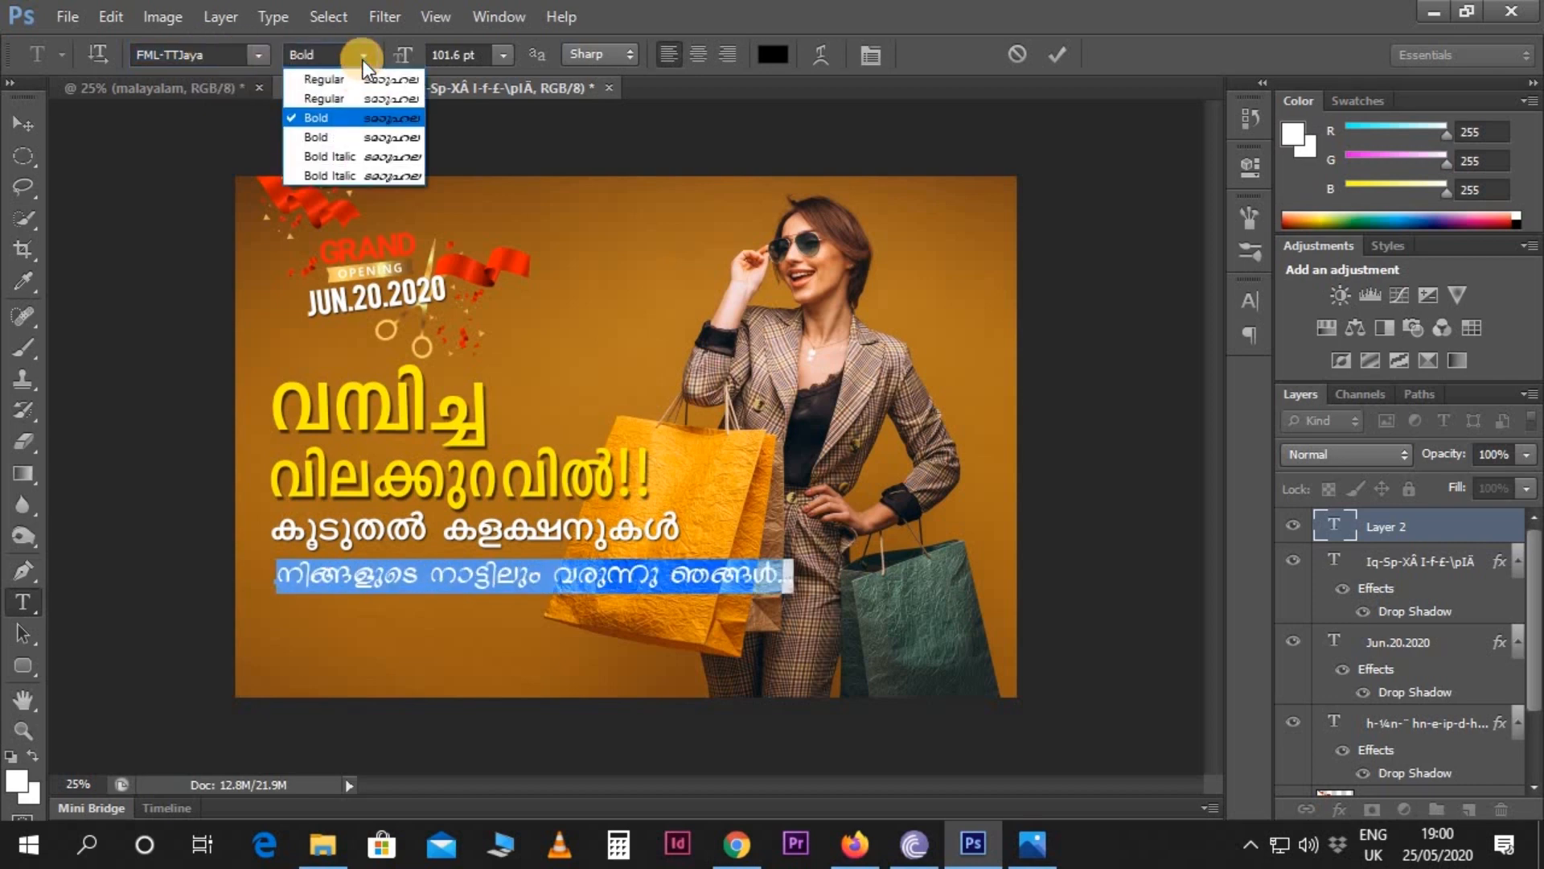
left_click(359, 74)
key("Tab")
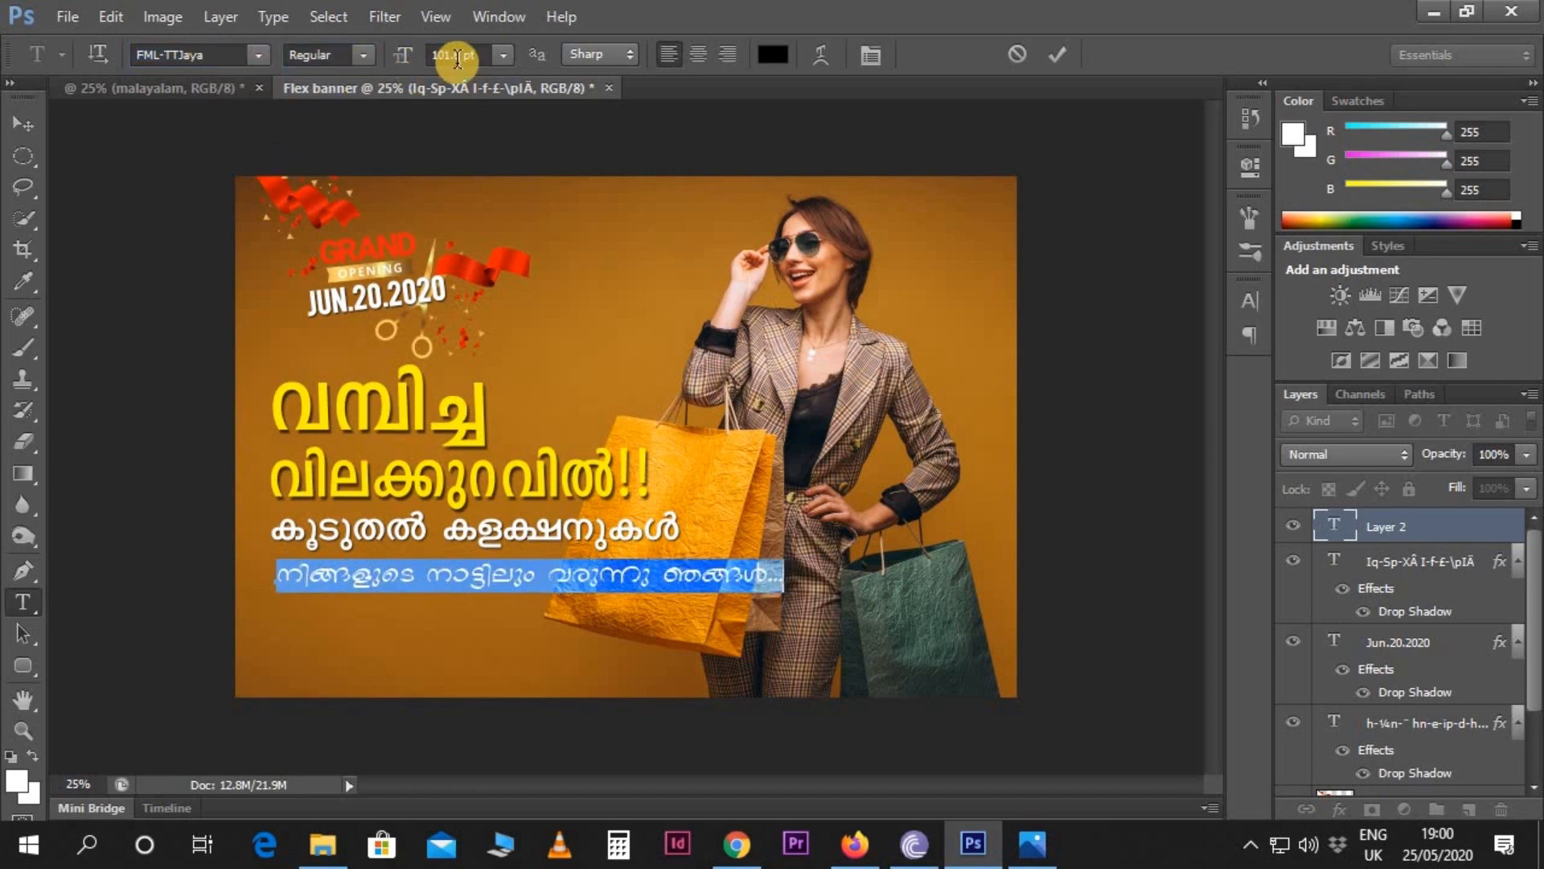
- Set the "നിങ്ങളുടെ നാട്ടിലും വരുന്നു ഞങ്ങൾ..." line to 85 pt and nudge it up and left to align beneath the white line
type("85")
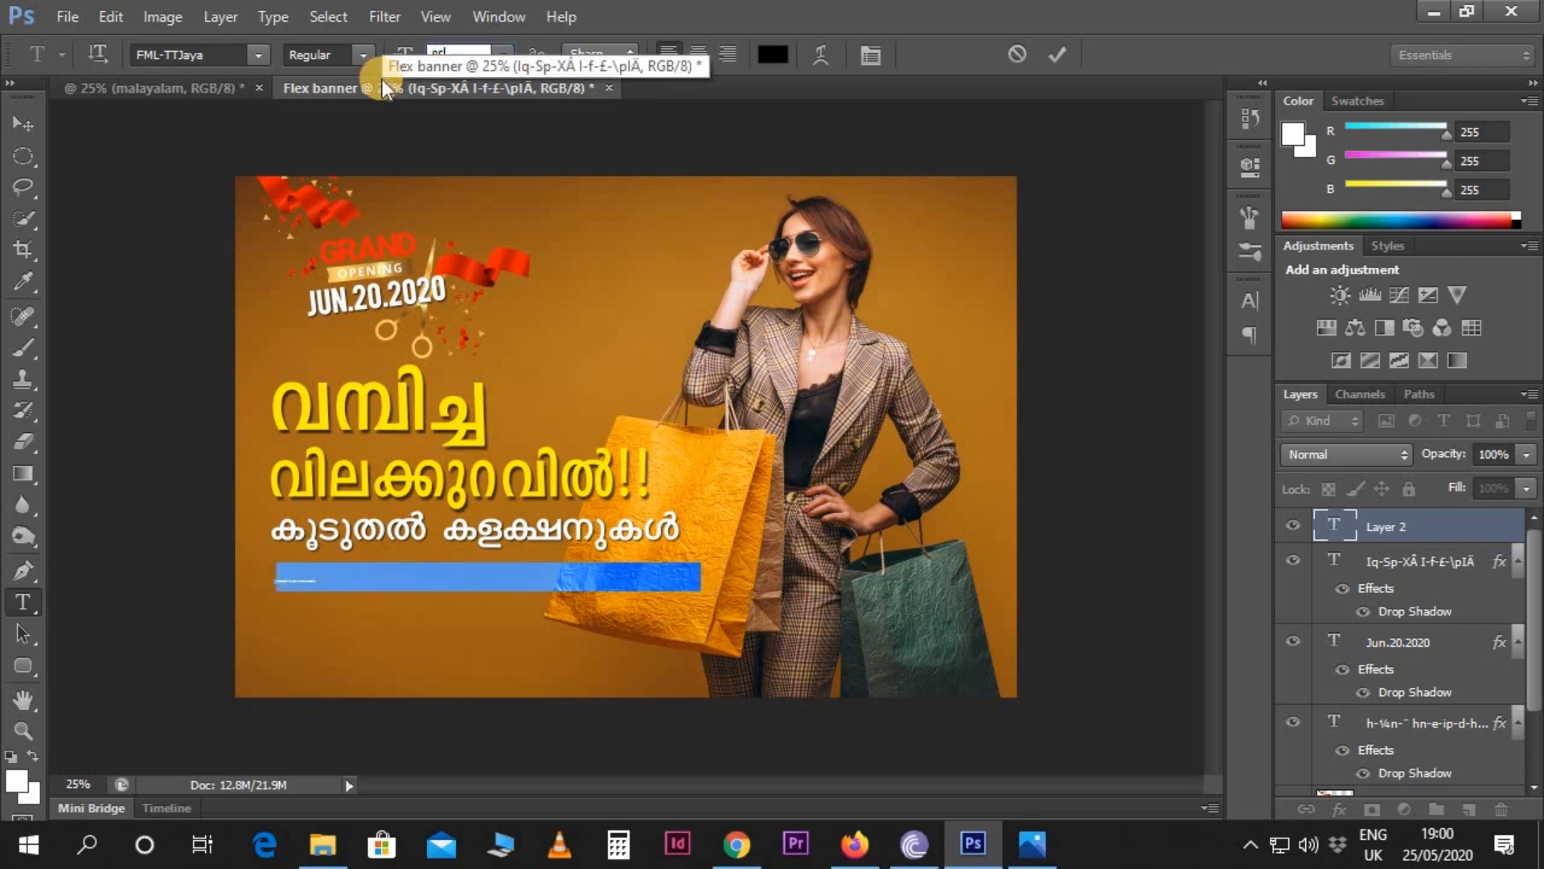
left_click(31, 119)
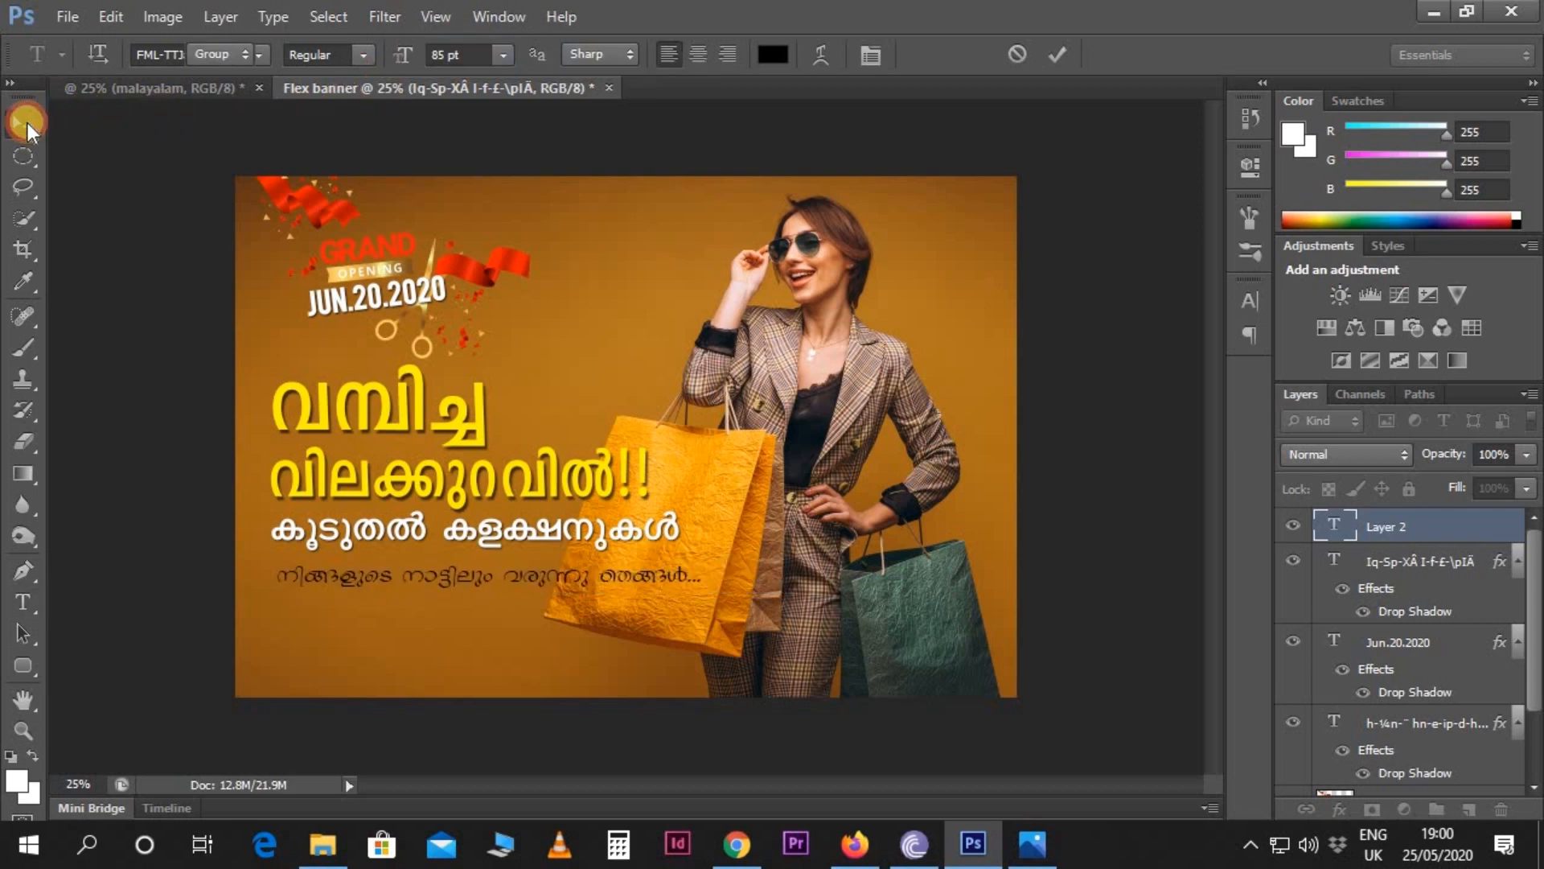
key("shift+Up")
key("shift+Up")
key("shift+Up")
key("shift+Left")
key("shift+Left")
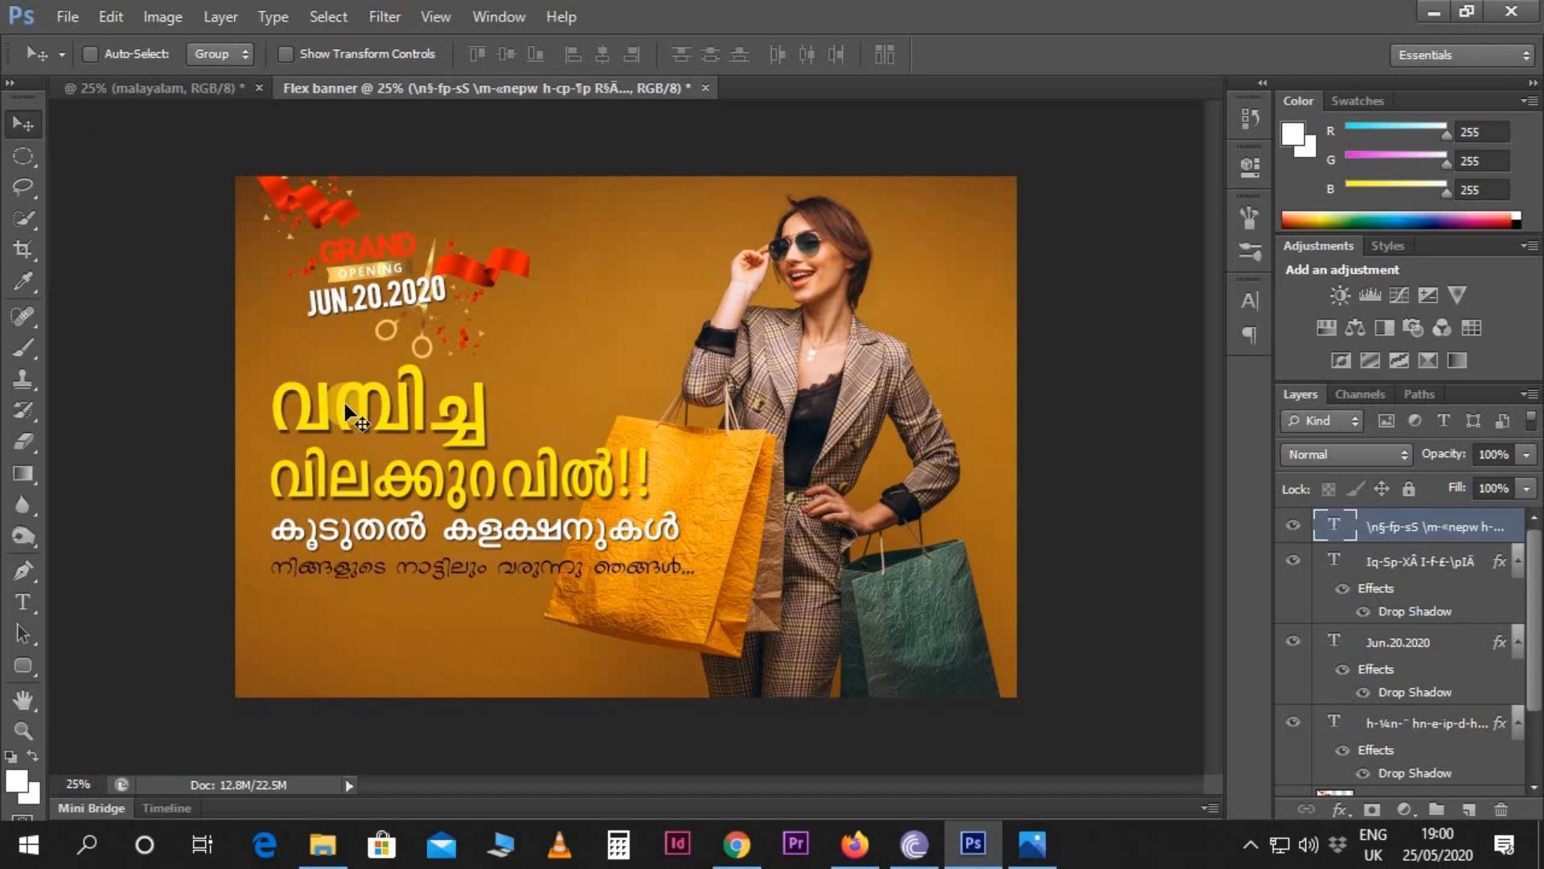
- Change the text color of the whole "നിങ്ങളുടെ നാട്ടിലും വരുന്നു ഞങ്ങൾ..." line to white (ffffff)
key("t")
left_click(427, 579)
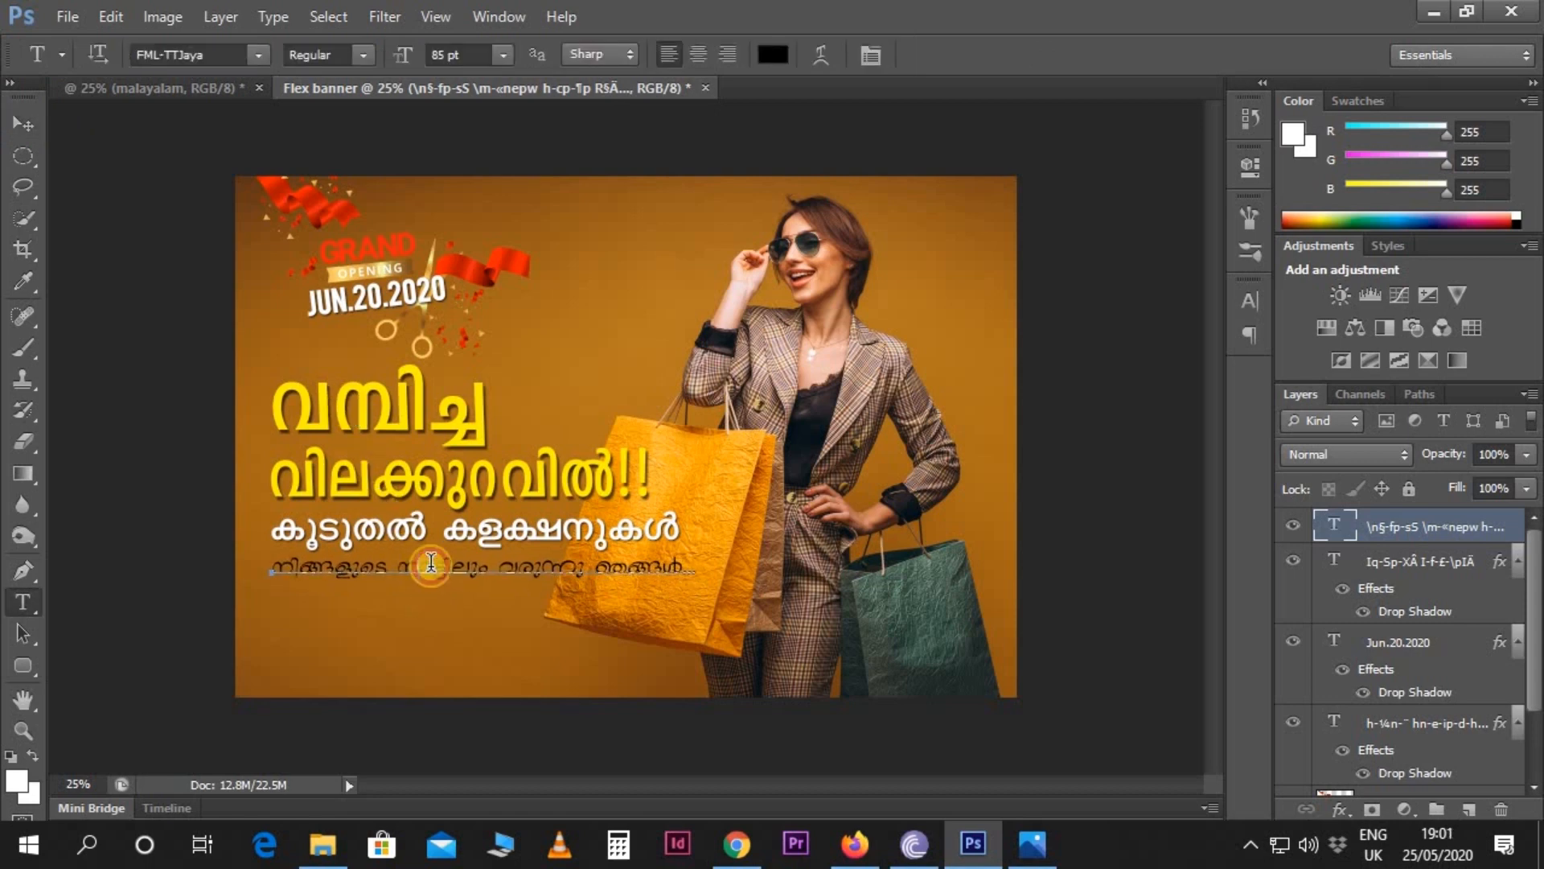
key("ctrl+a")
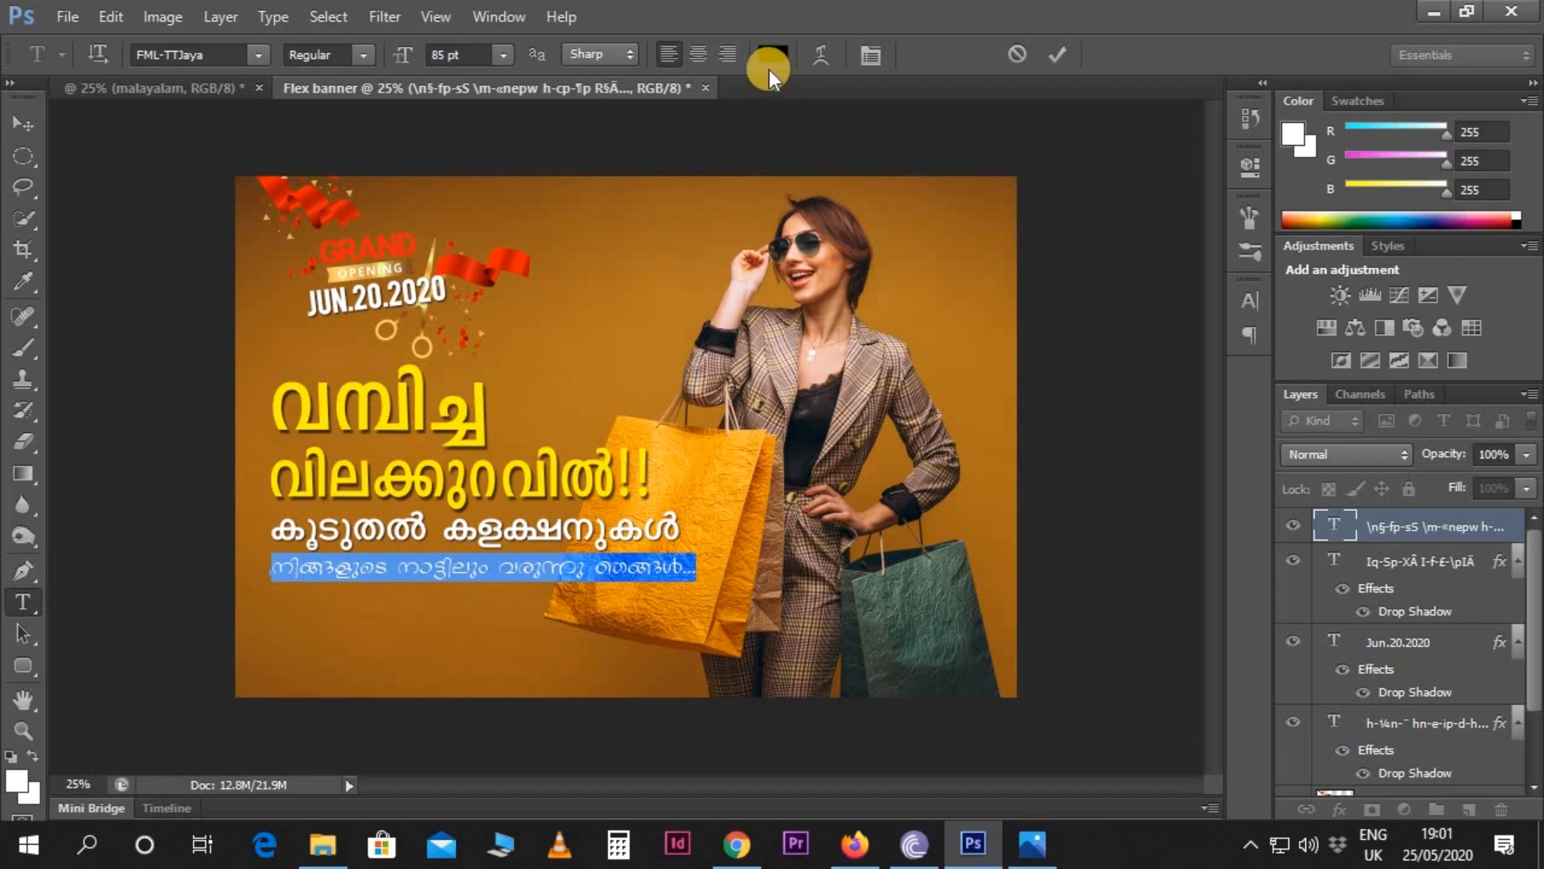
left_click(764, 54)
left_click_drag(920, 431, 862, 386)
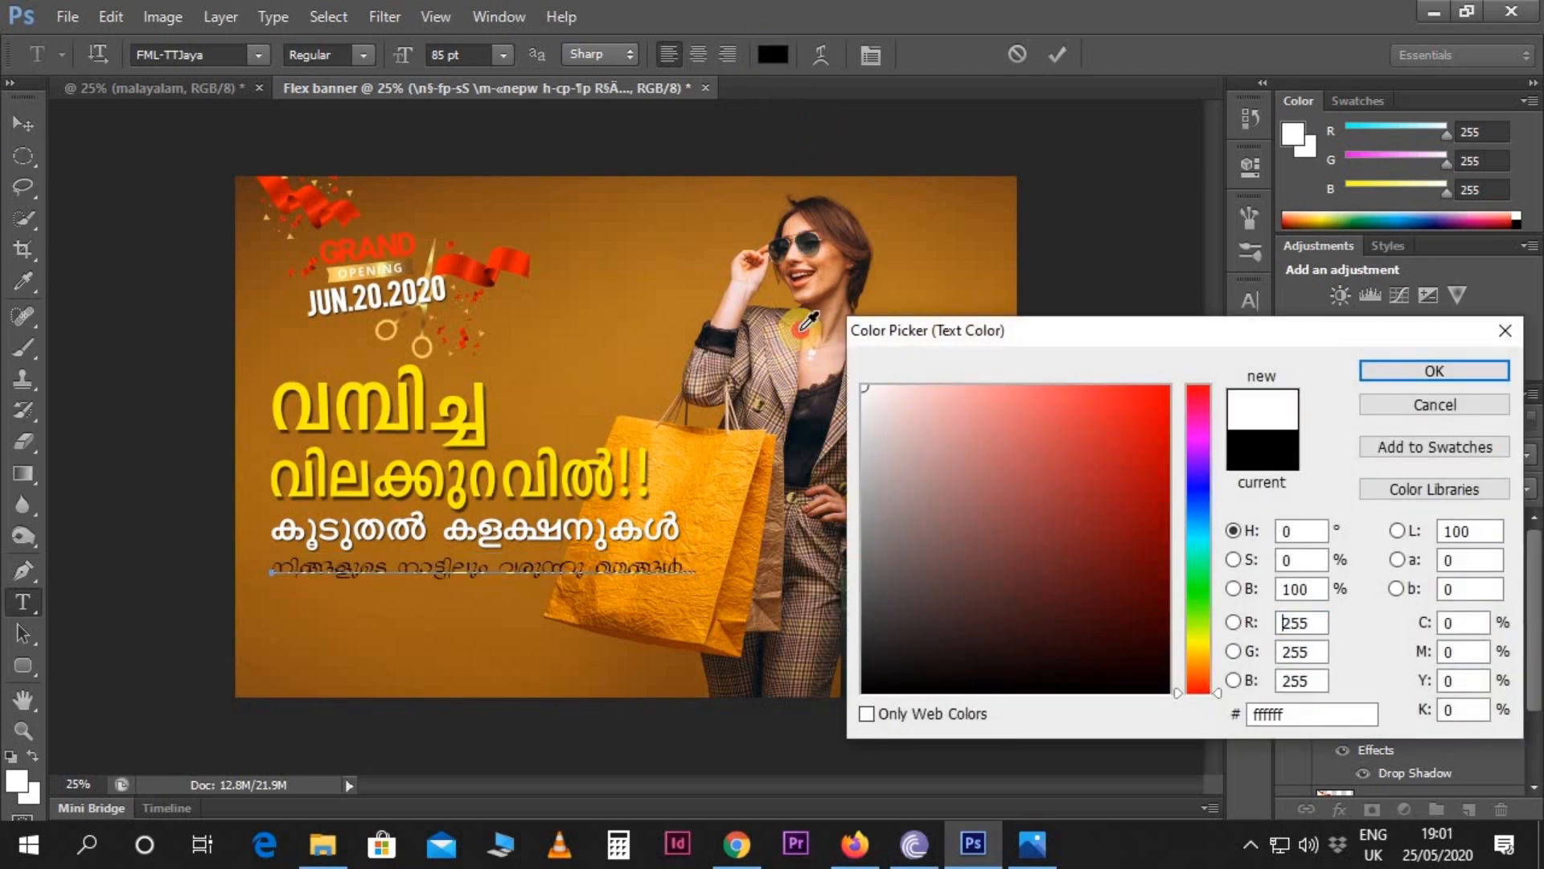
key("Return")
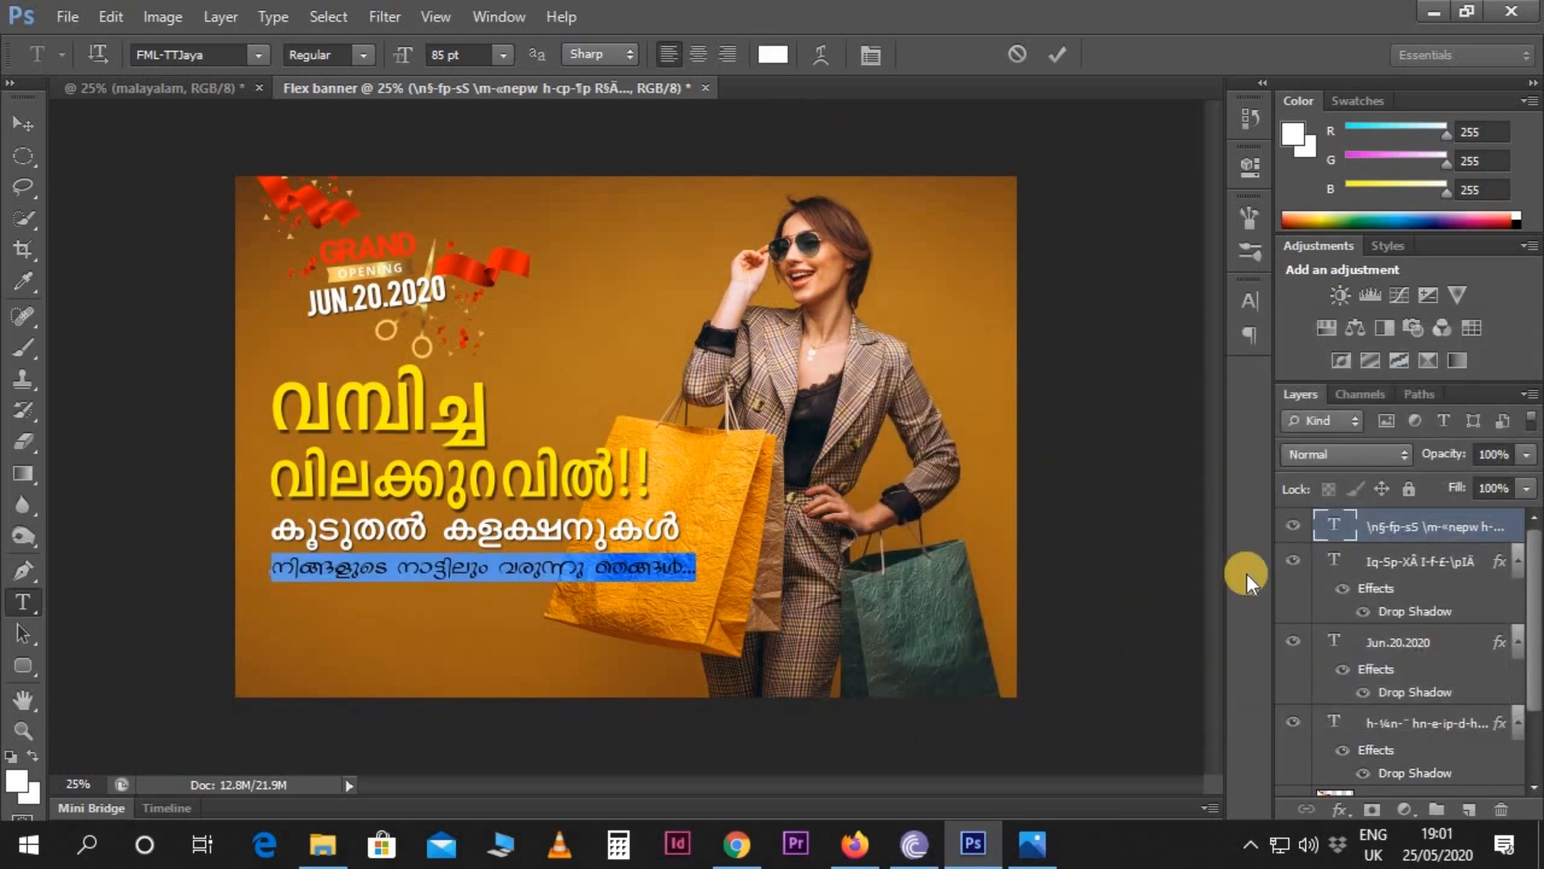
- Copy the layer style of the "കൂടുതൽ കളക്ഷനുകൾ" line and paste it onto the "നിങ്ങളുടെ നാട്ടിലും വരുന്നു ഞങ്ങൾ..." layer
left_click(1420, 563)
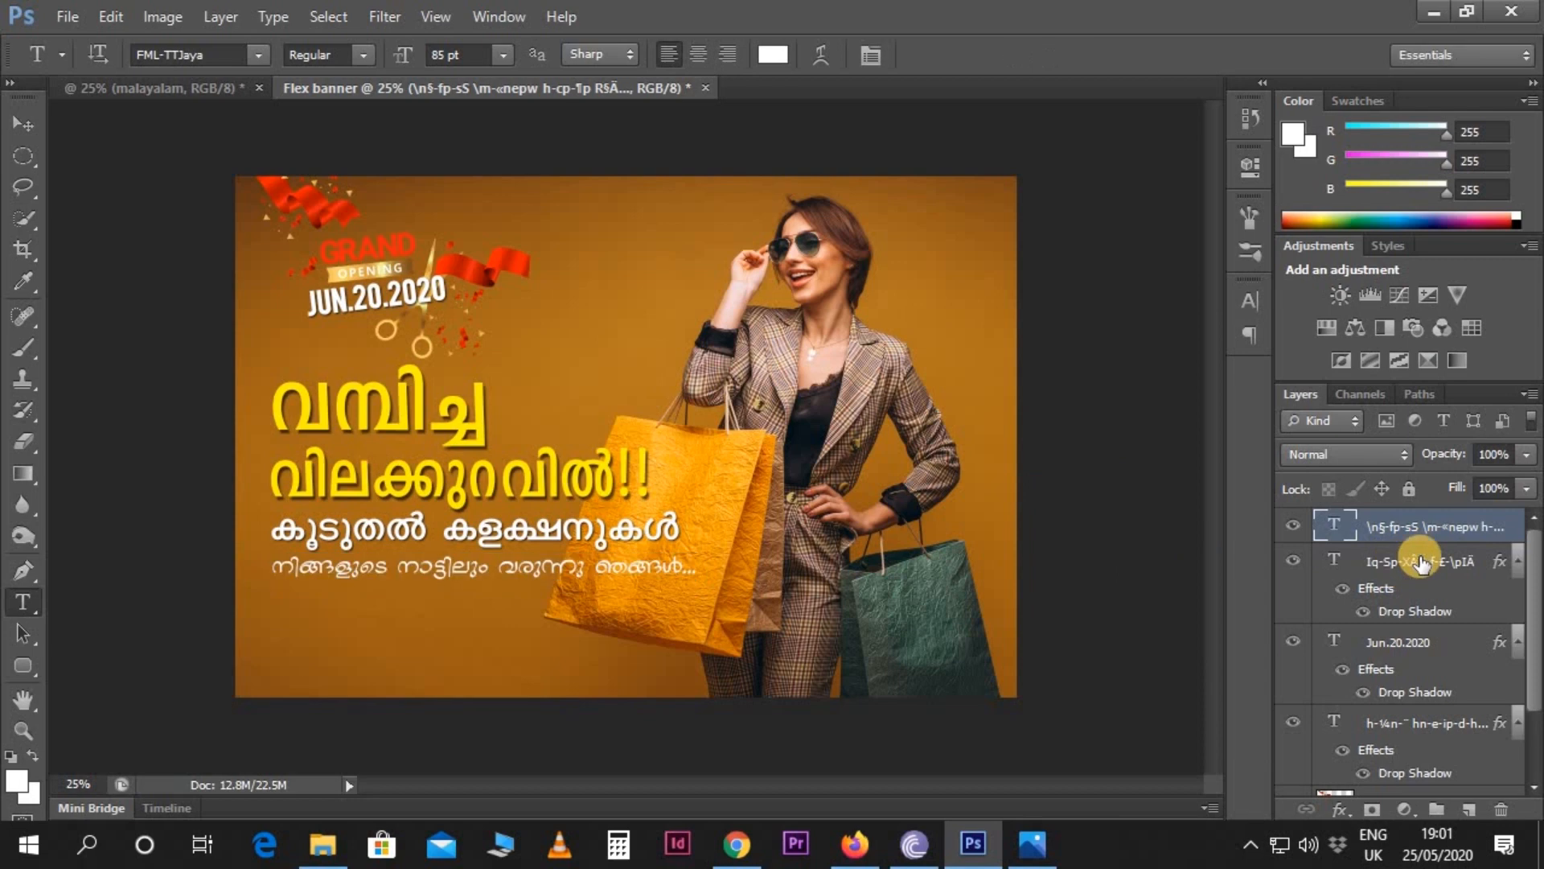
left_click(1419, 563)
right_click(1420, 566)
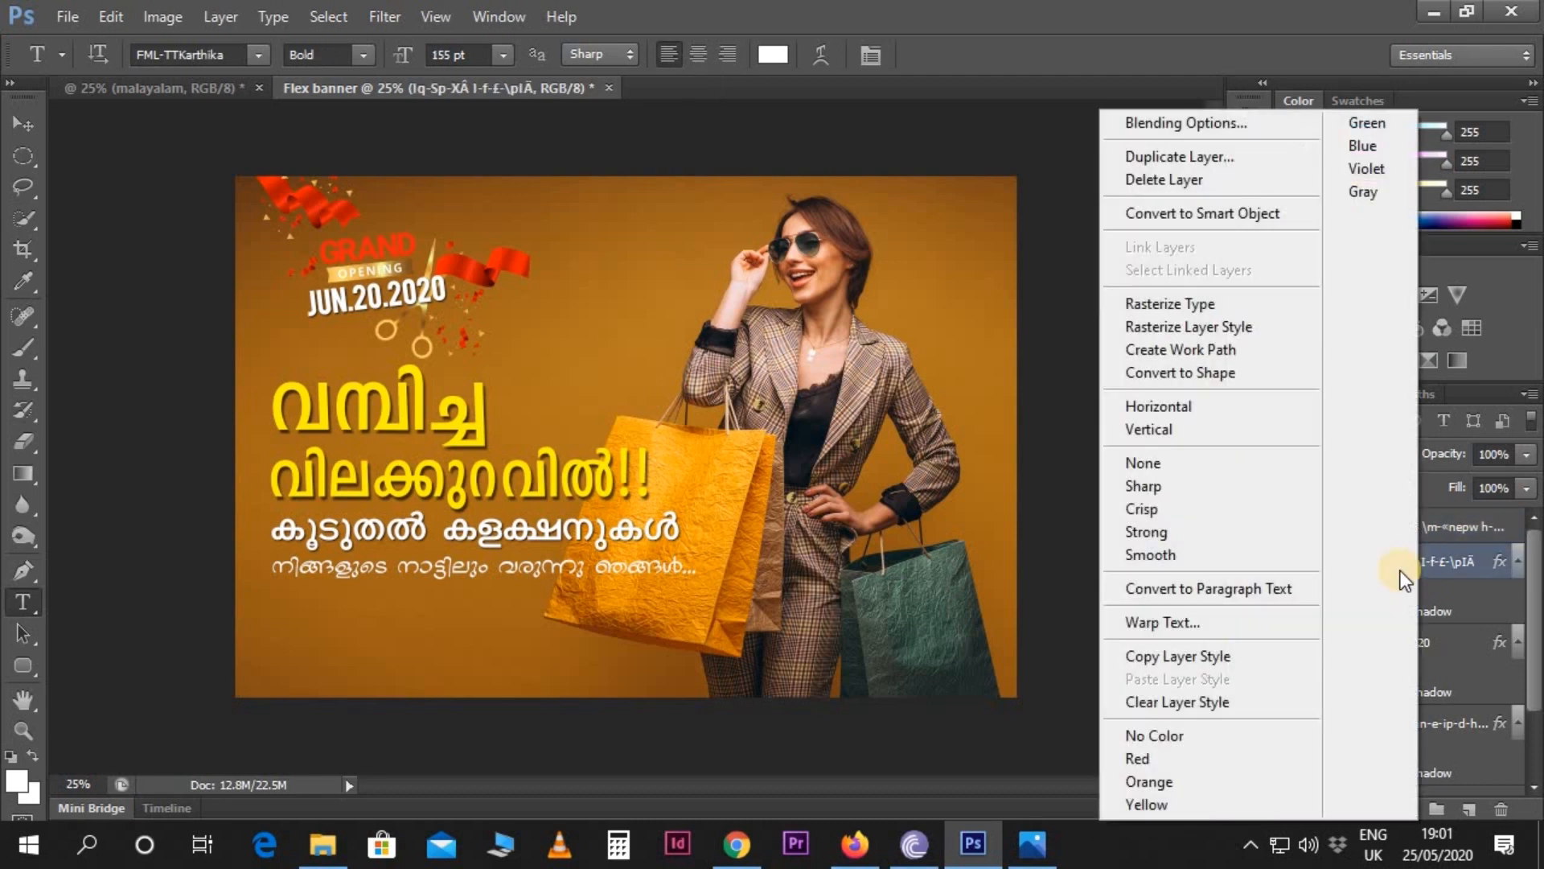
left_click(1210, 653)
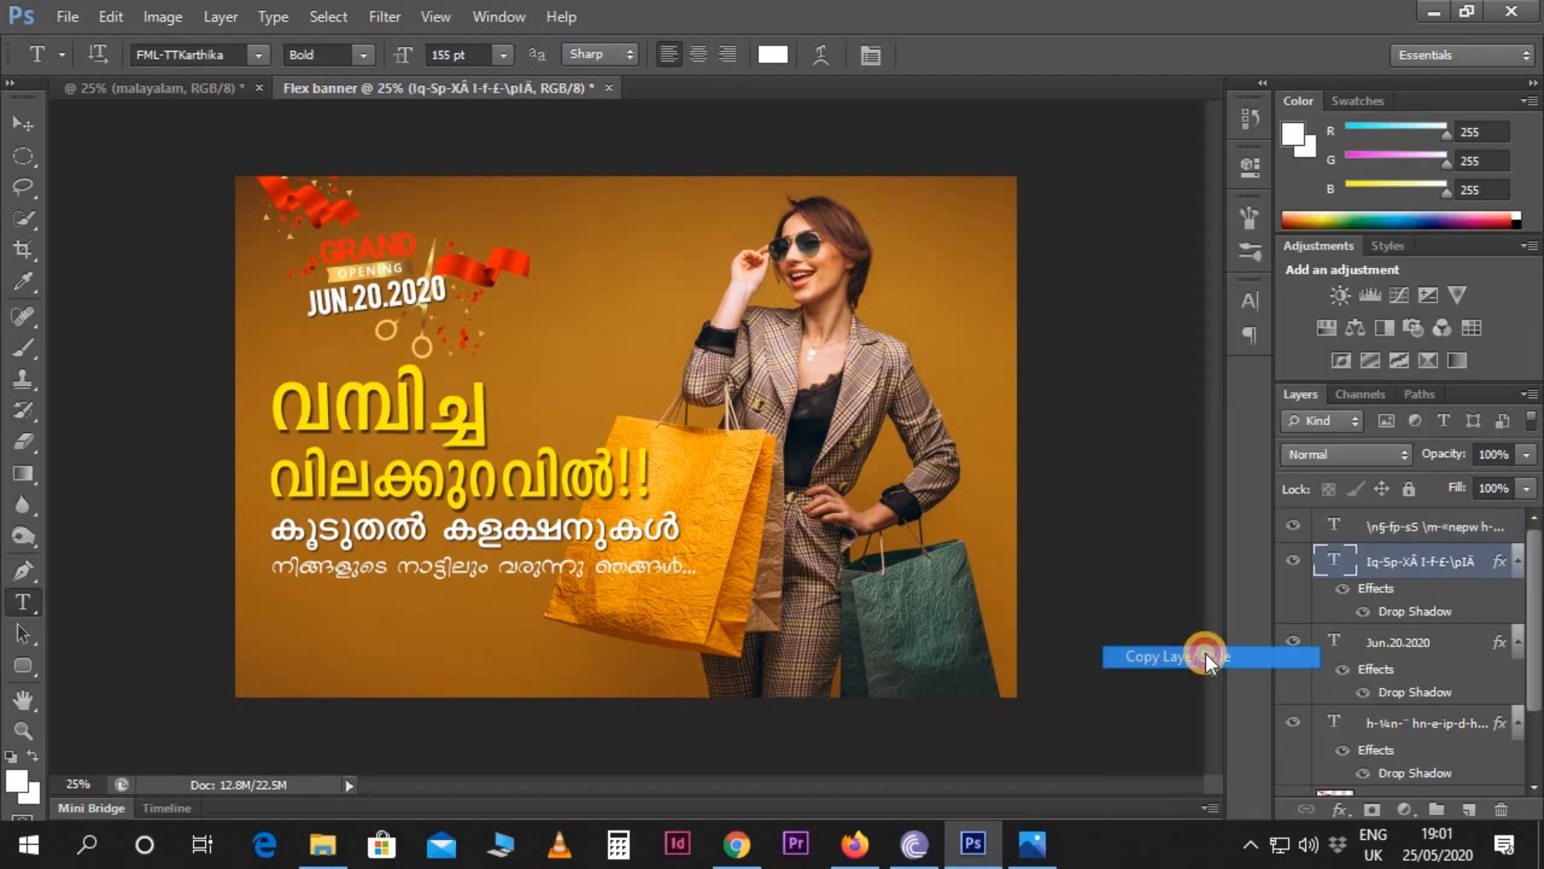
left_click(1447, 529)
right_click(1446, 527)
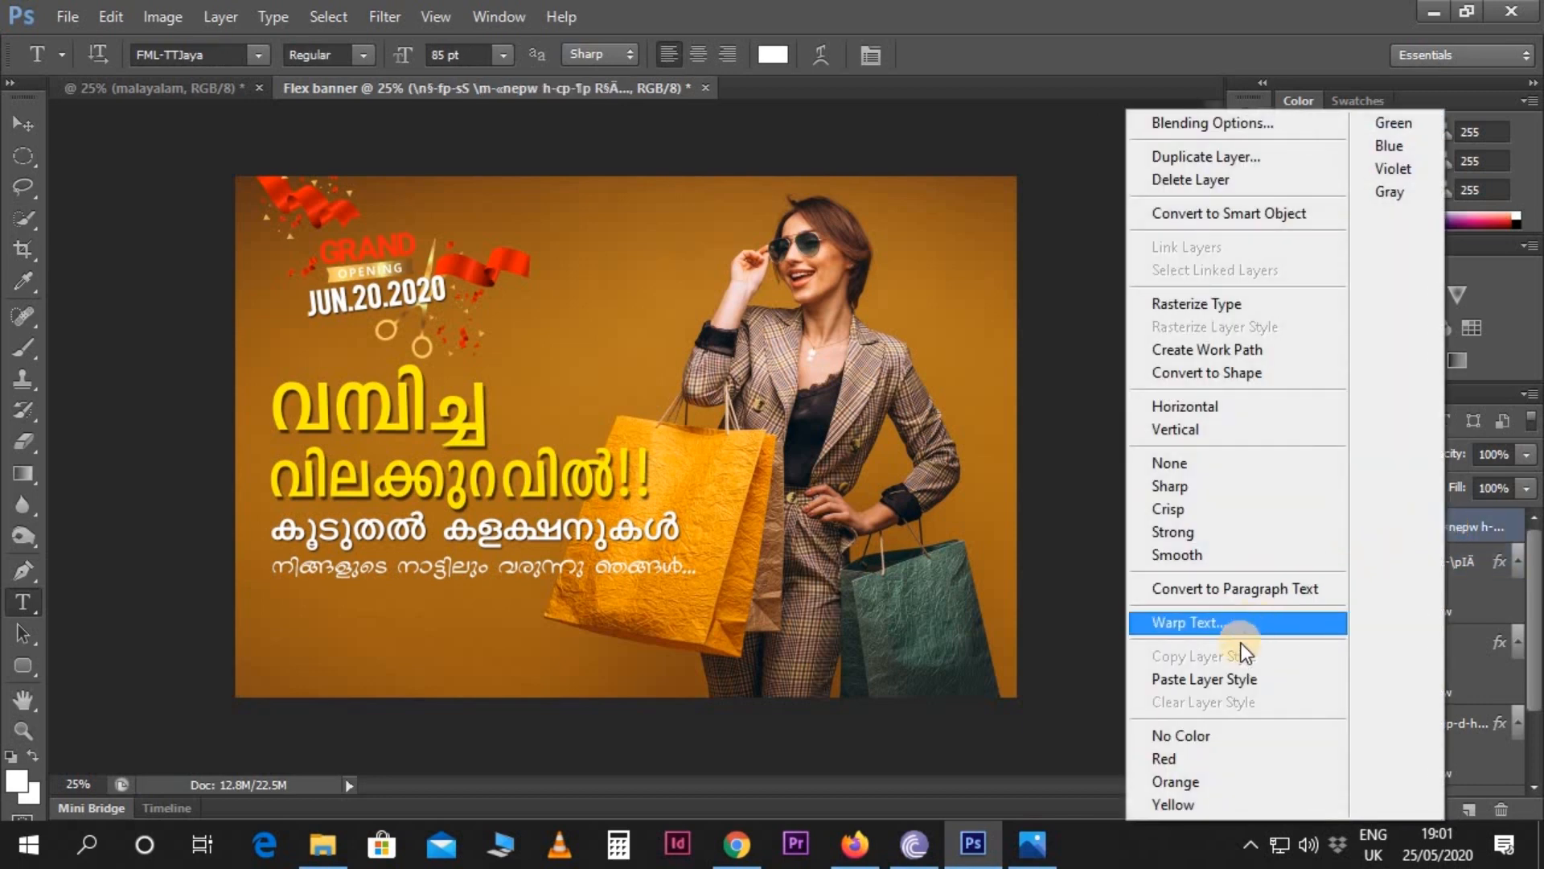
left_click(1234, 676)
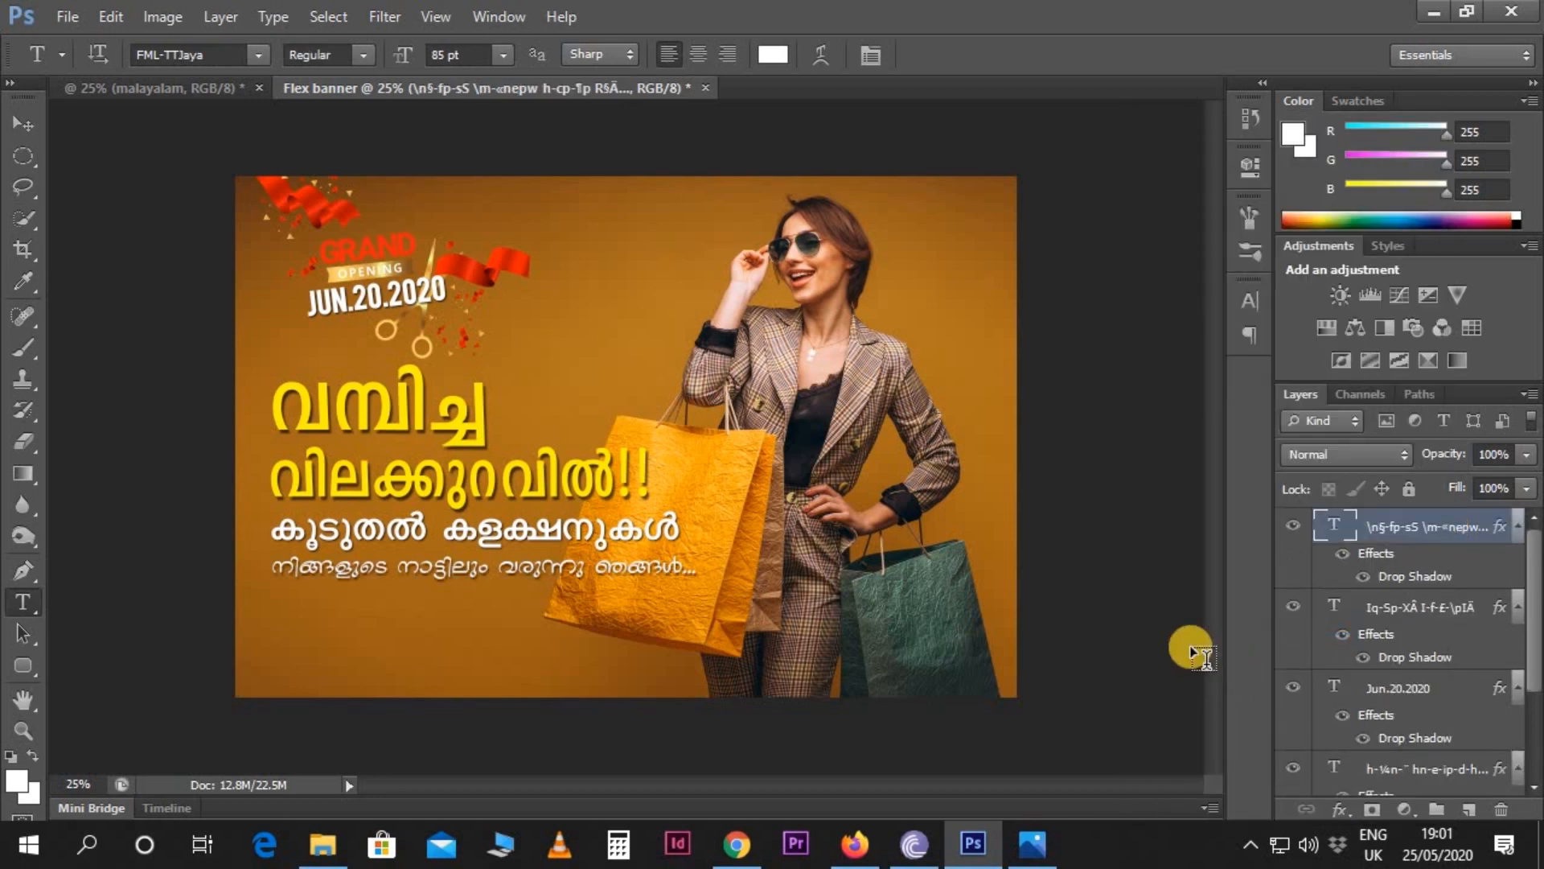
left_click(26, 122)
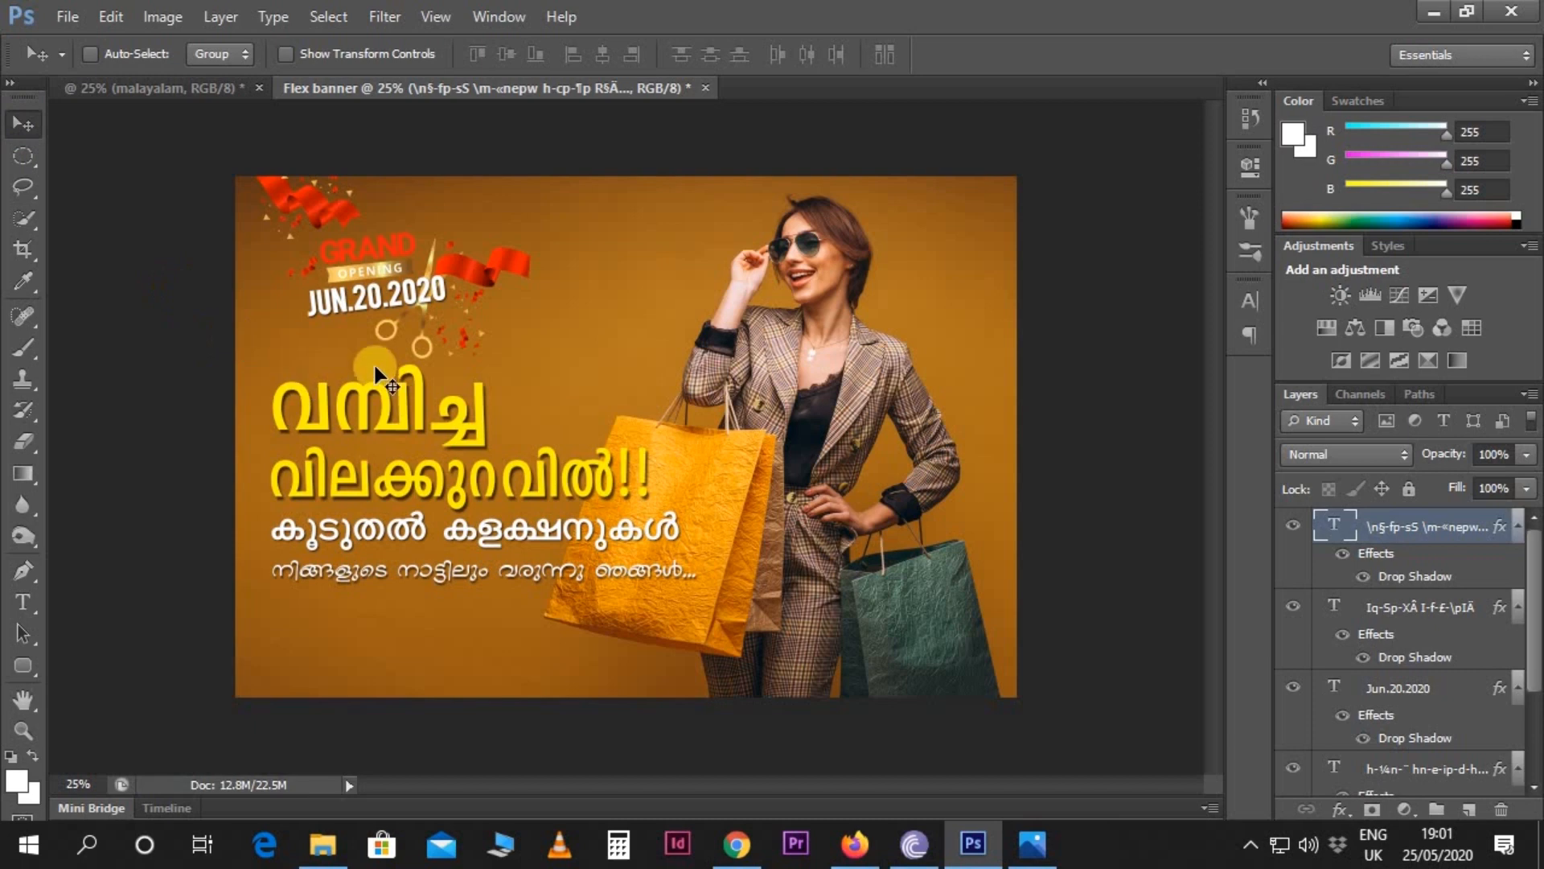
- Copy "വിവാഹ വസ്ത്രങ്ങളുടെ പ്രത്യേക സെലക്ഷനുകൾ..." from the malayalam document and paste it into a new text box below the banner's last line
left_click(182, 95)
key("t")
left_click_drag(543, 555, 291, 510)
key("ctrl+c")
left_click(330, 89)
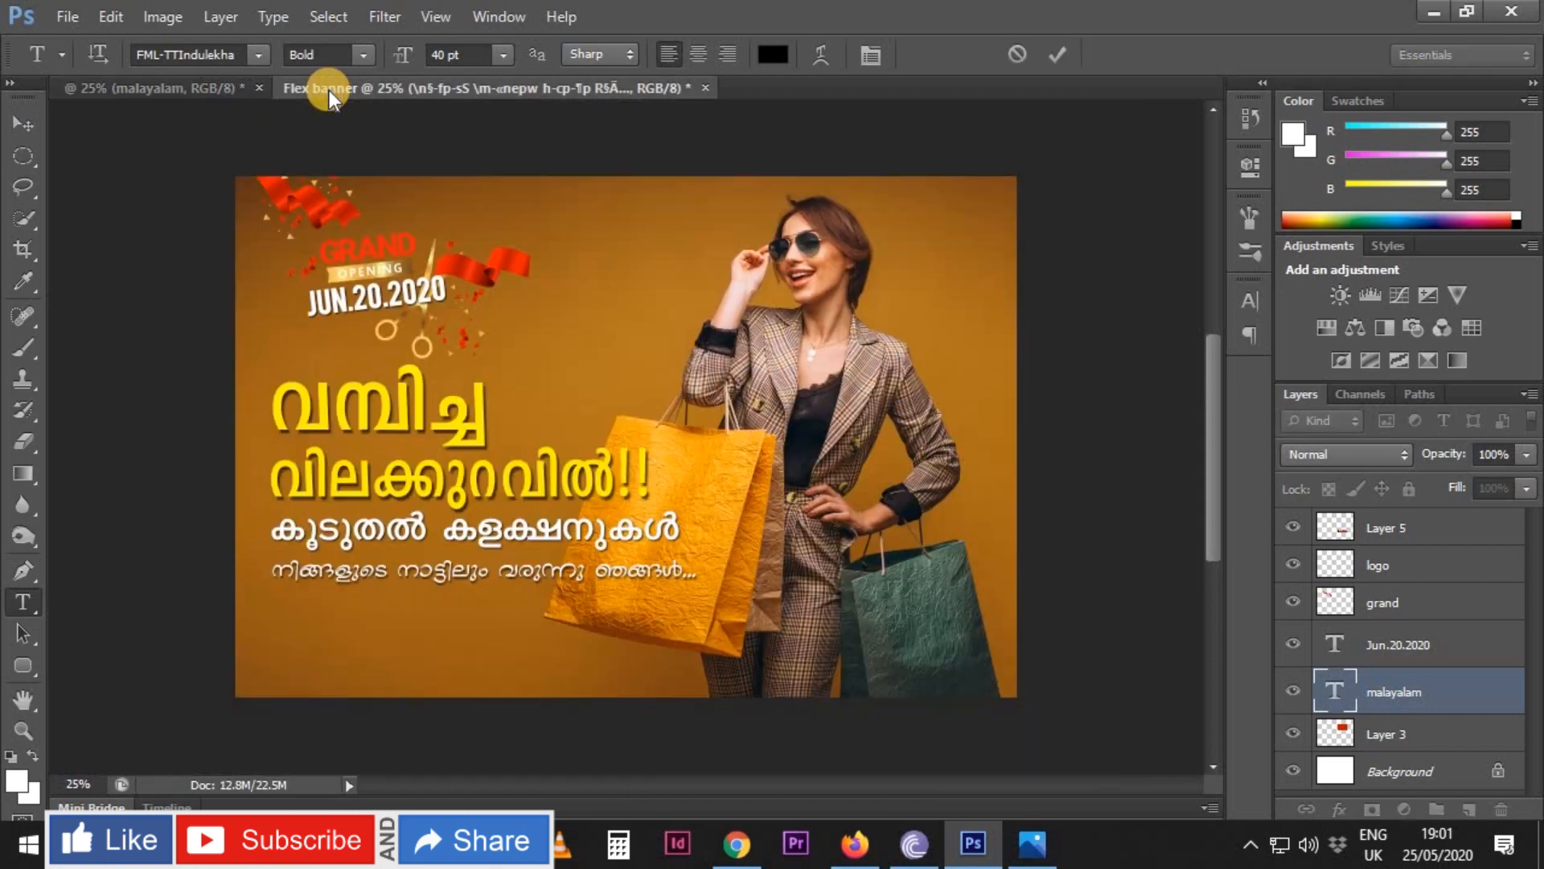
left_click_drag(273, 600, 676, 673)
key("ctrl+v")
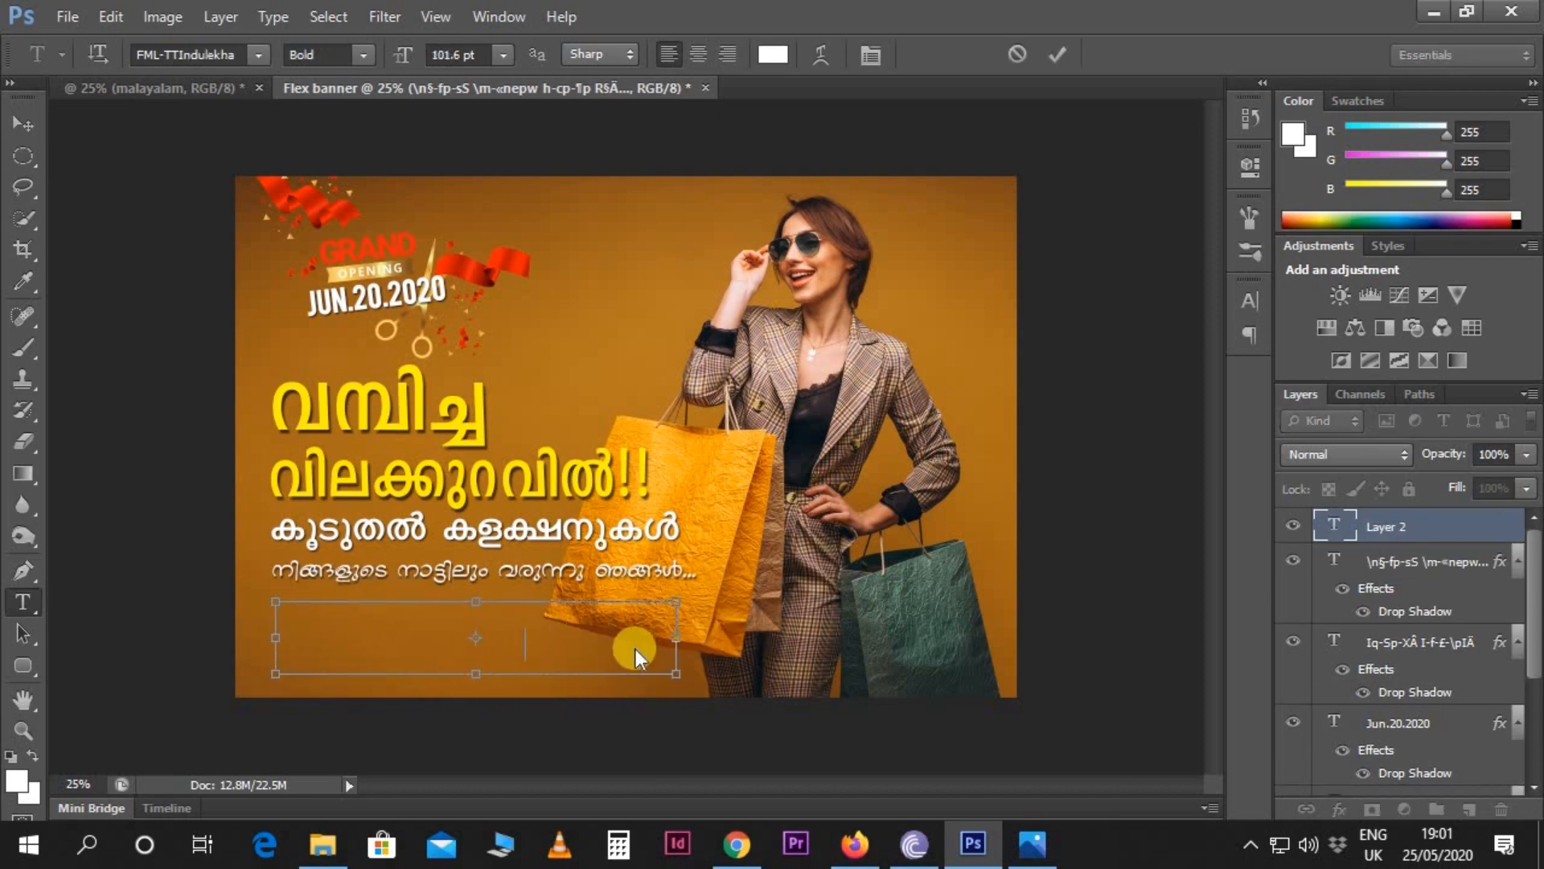
- Set the whole pasted two-line text in the FML-TTKarthika font, Bold, at 110 pt
key("ctrl+a")
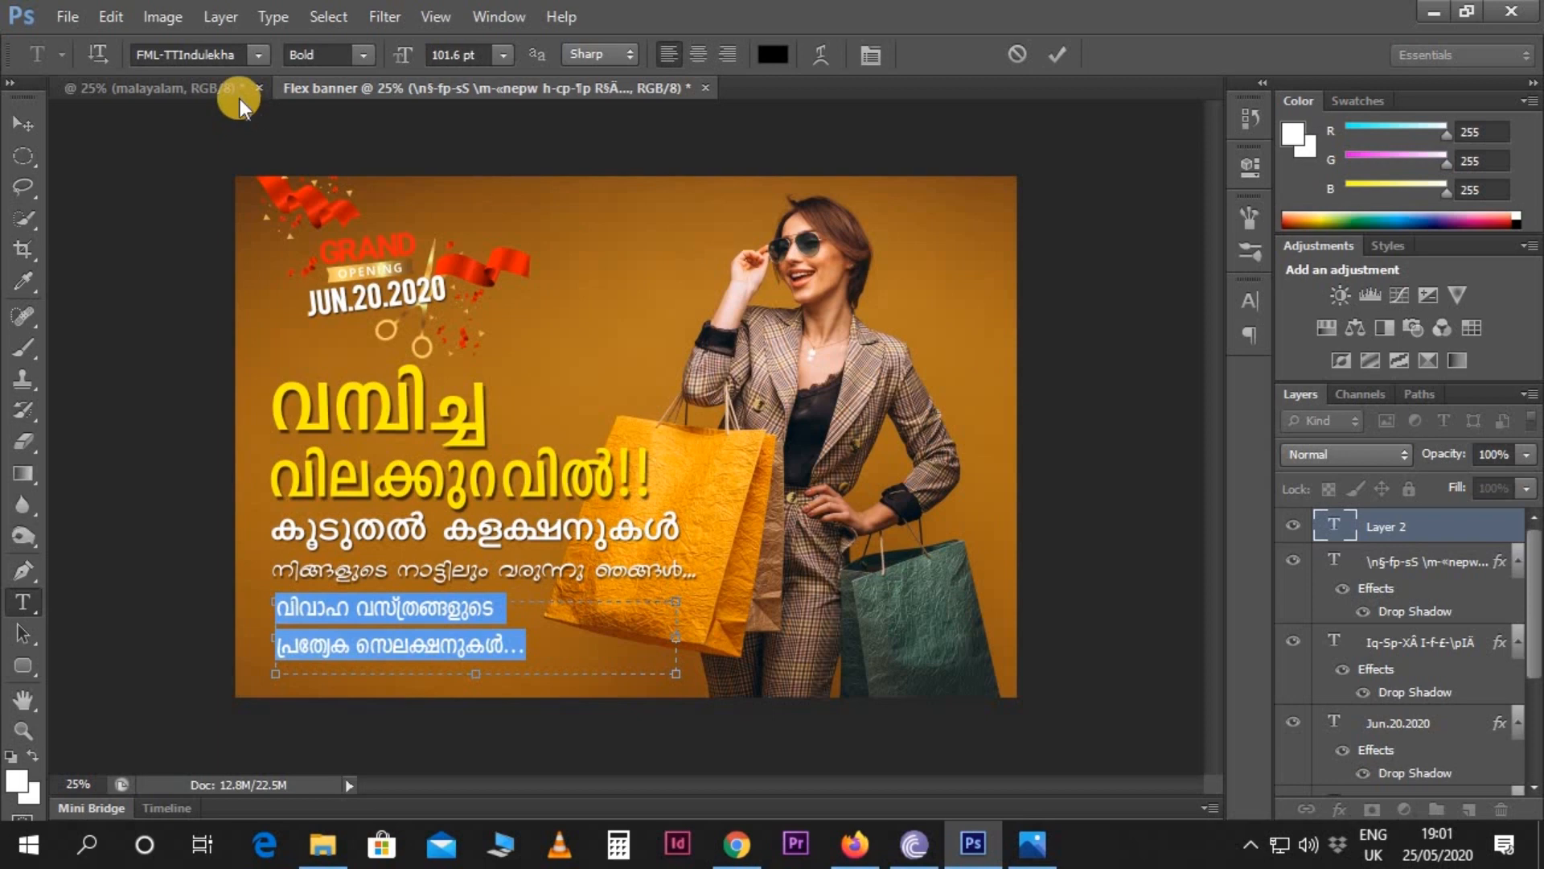
left_click(222, 54)
key("Up")
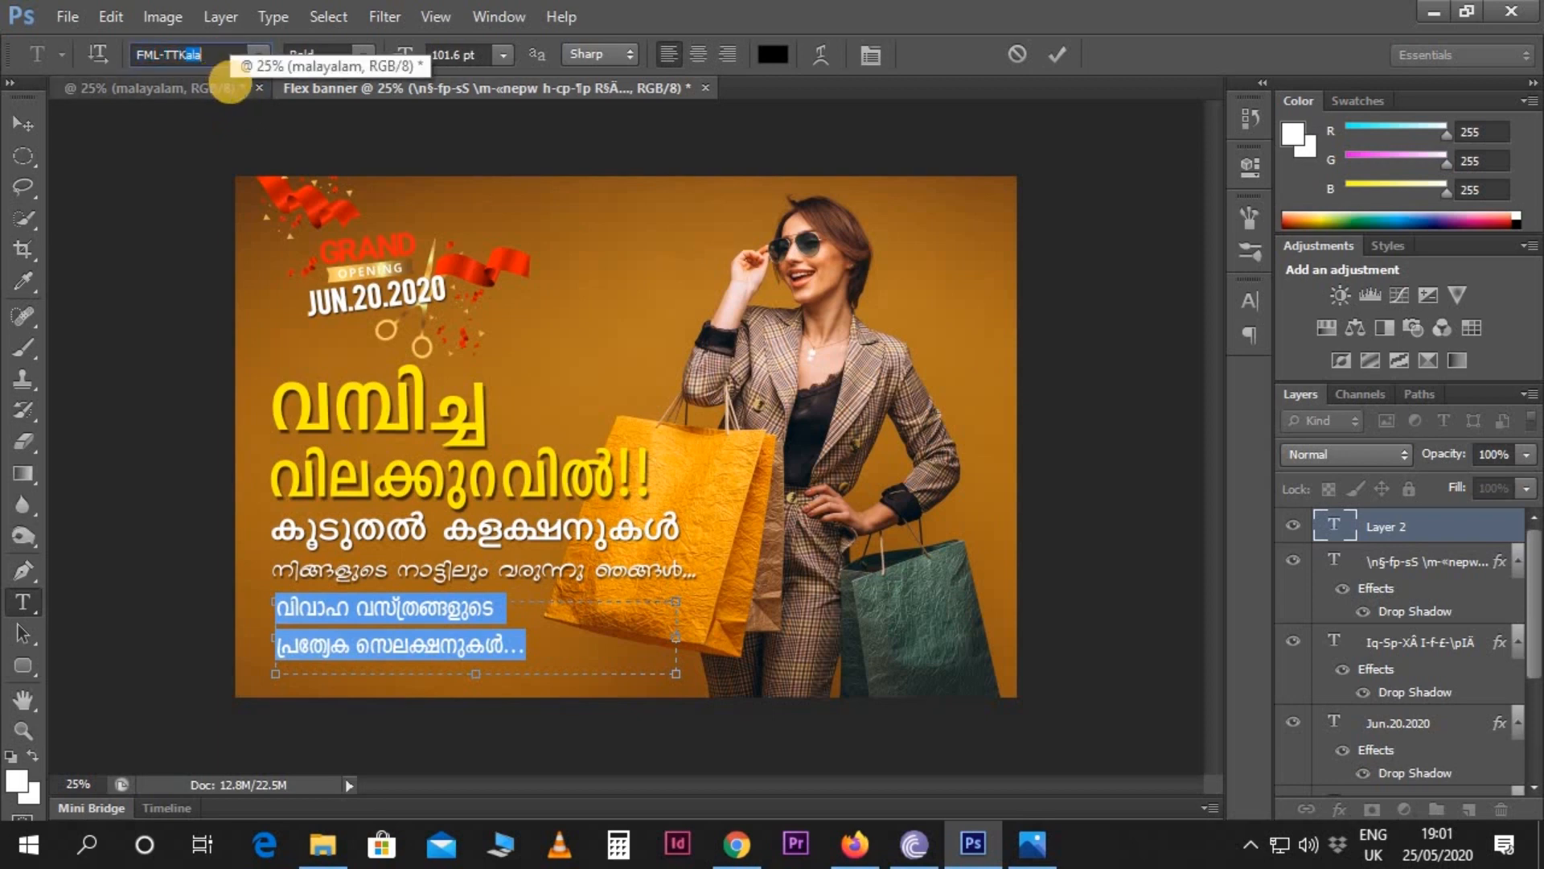
key("Return")
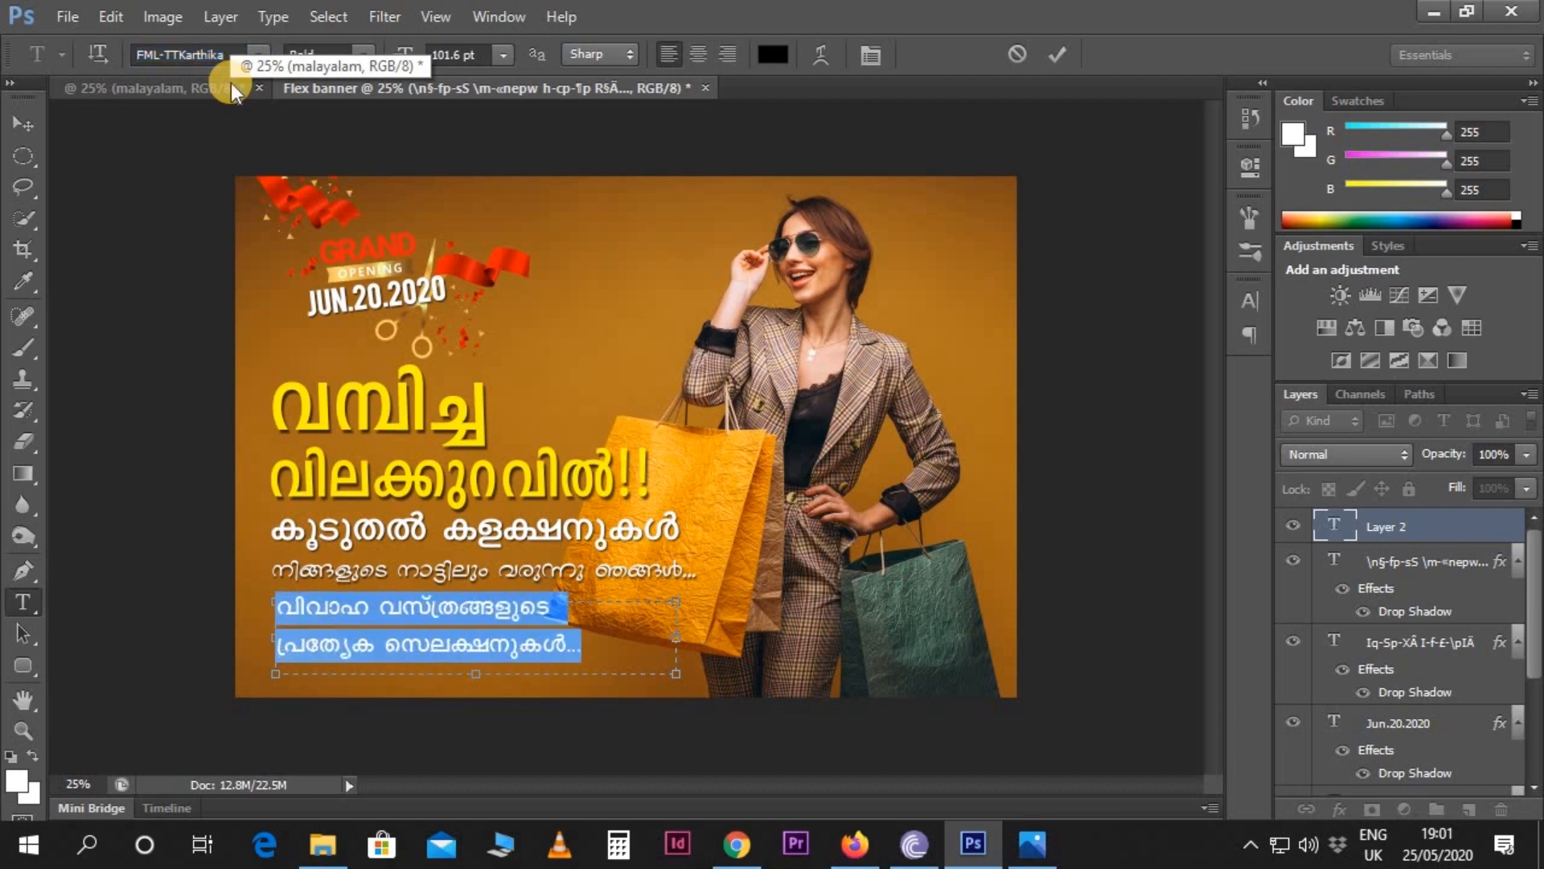
left_click(465, 55)
type("11")
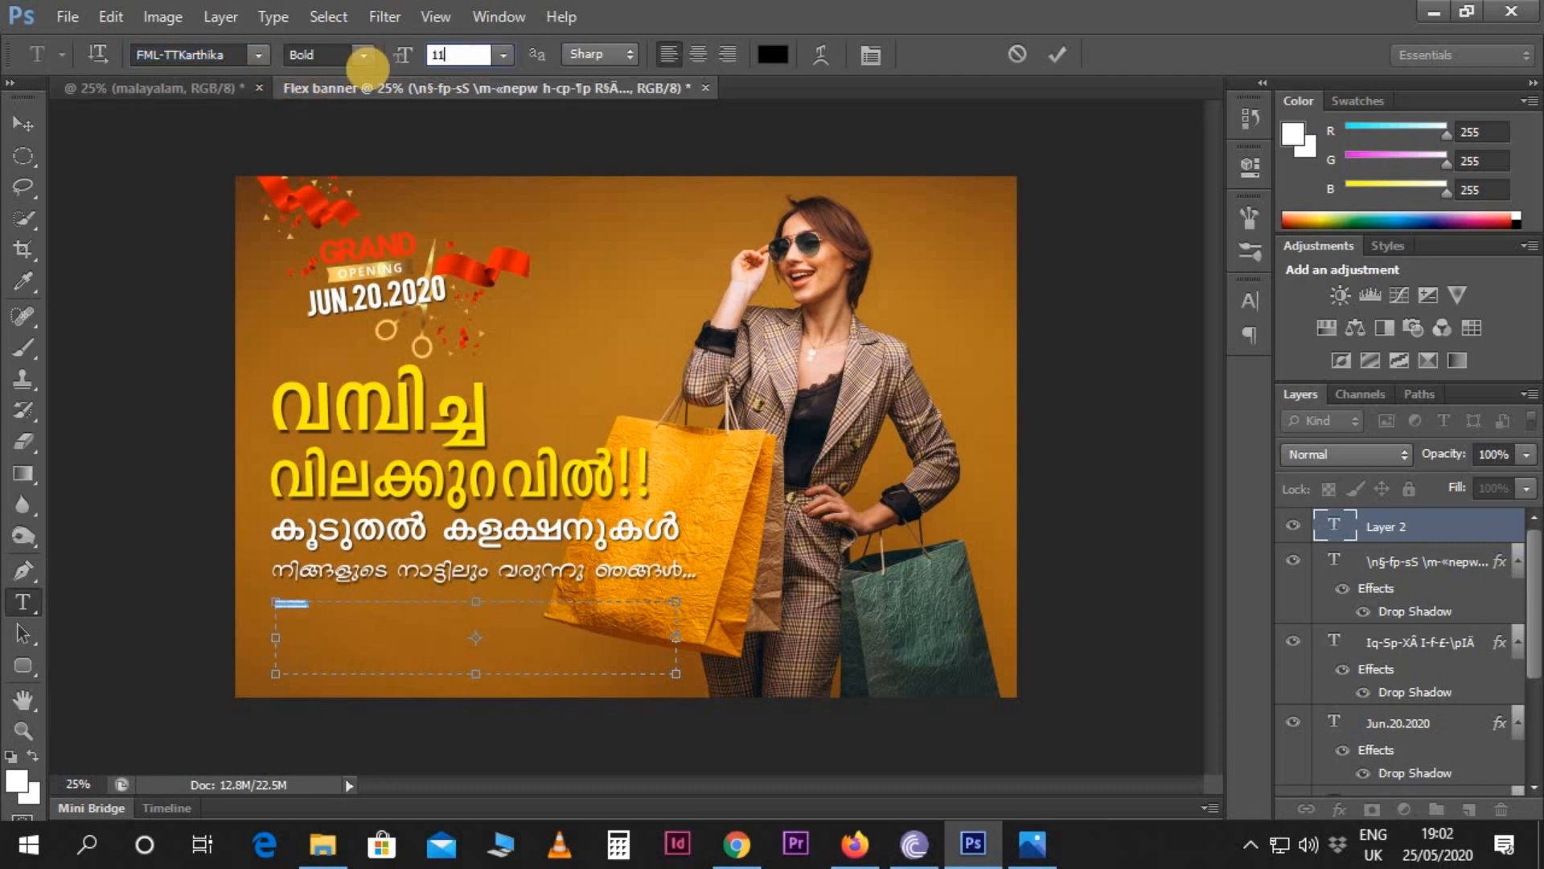
type("0")
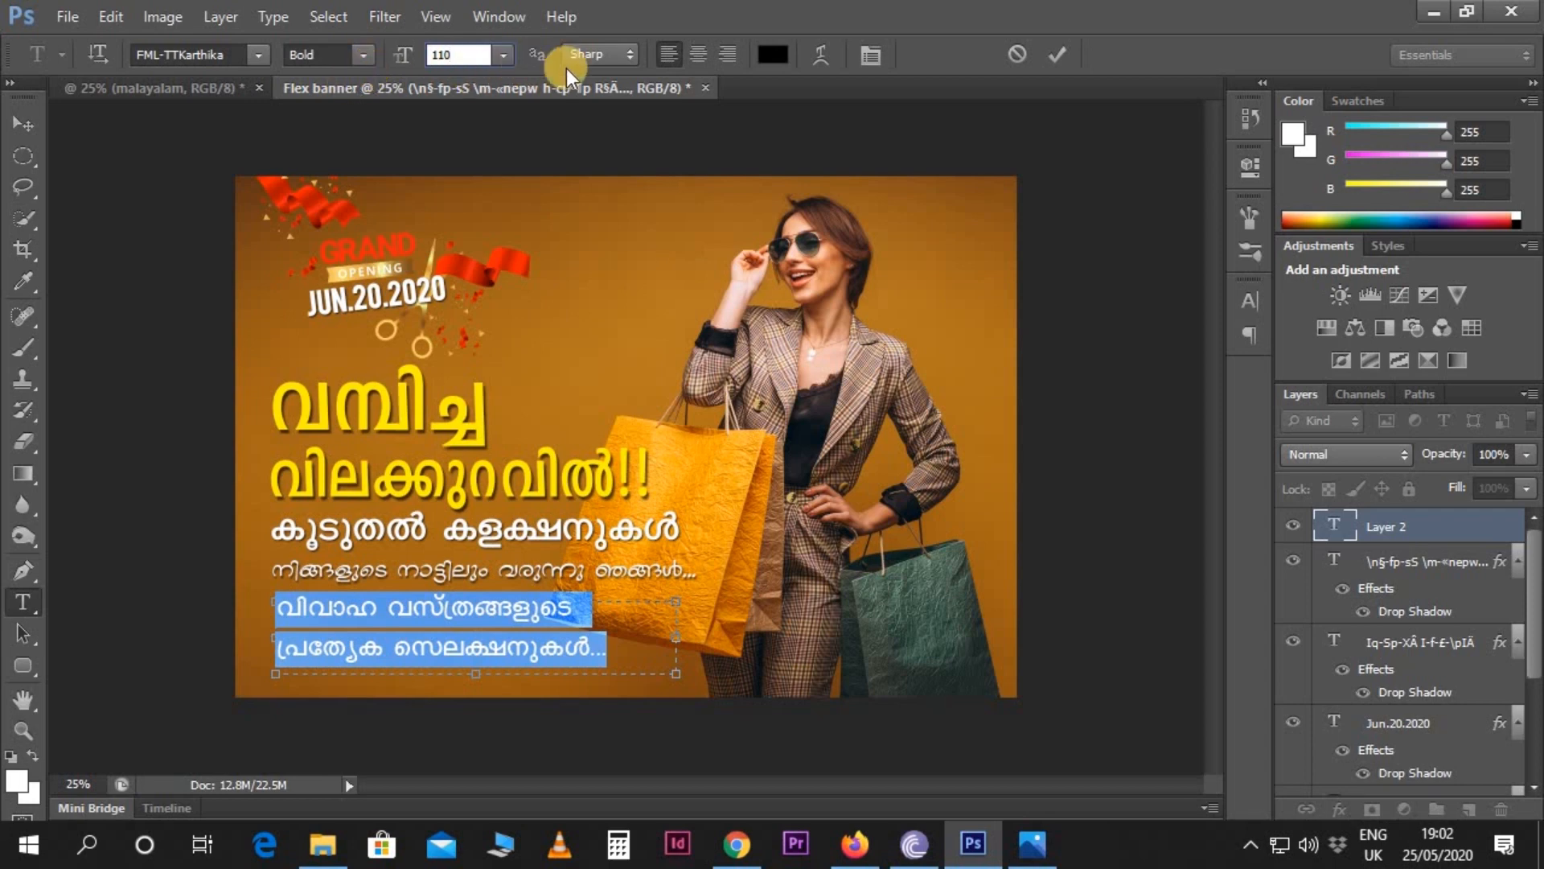
- Change the color of the two-line "വിവാഹ വസ്ത്രങ്ങളുടെ പ്രത്യേക സെലക്ഷനുകൾ..." text to white
left_click(772, 54)
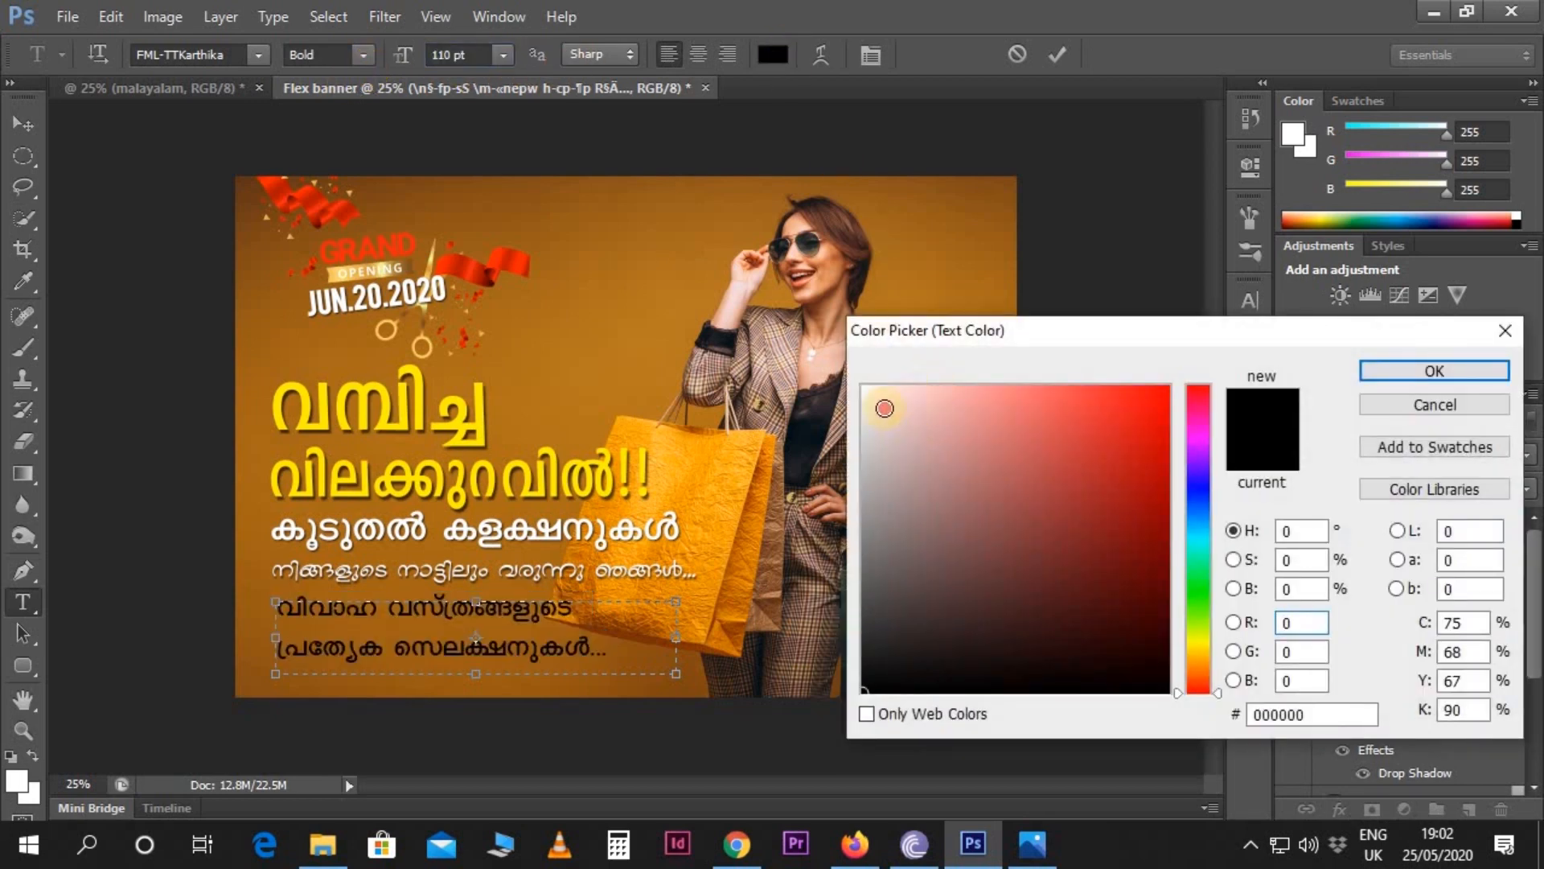
left_click_drag(884, 407, 857, 366)
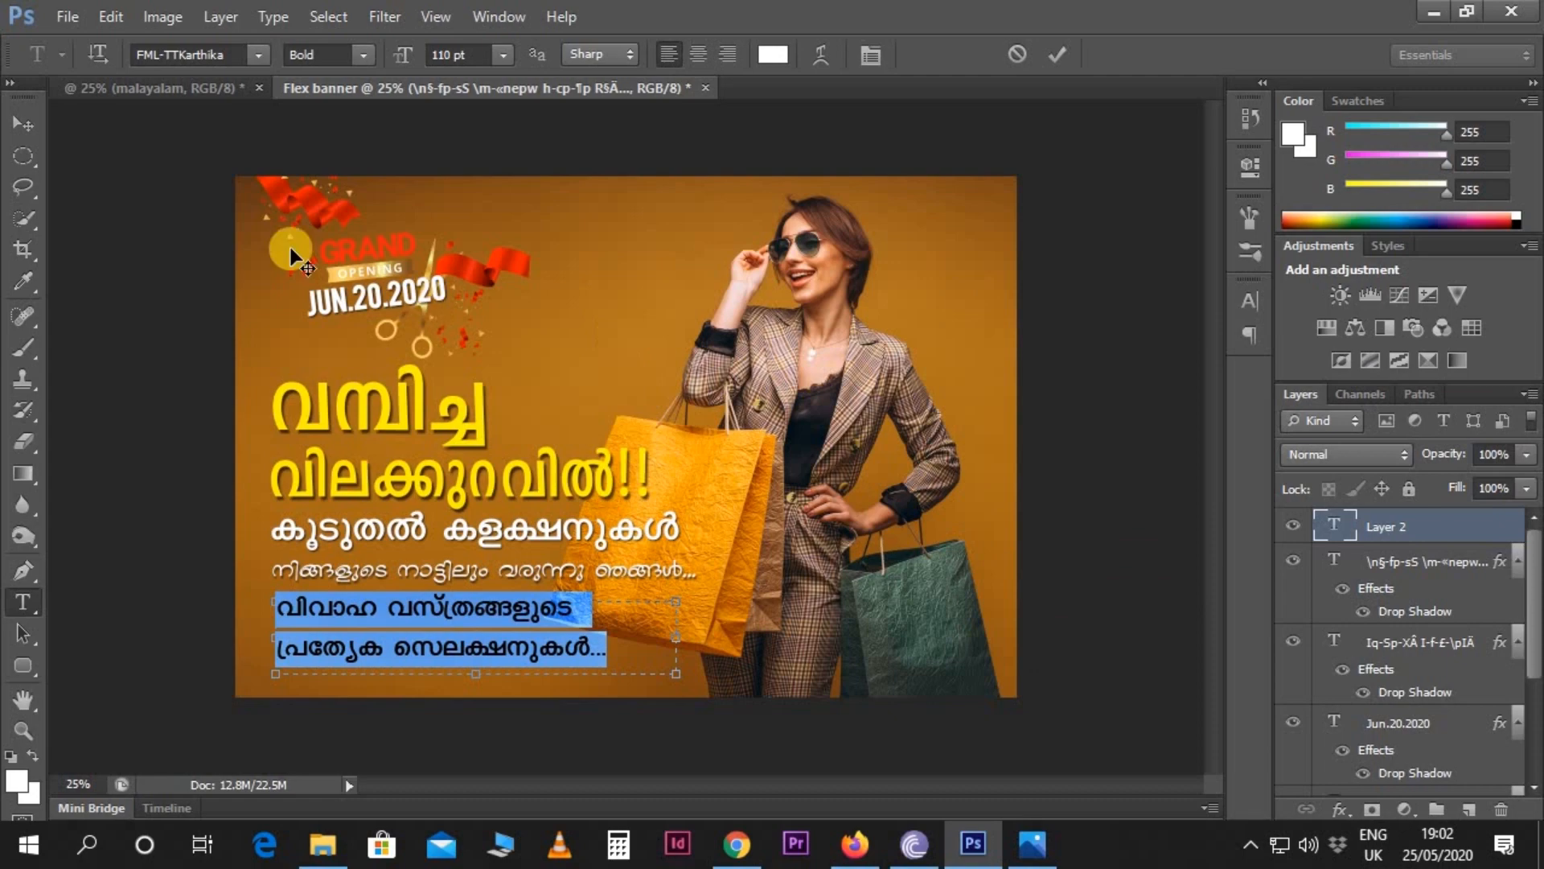
left_click(30, 122)
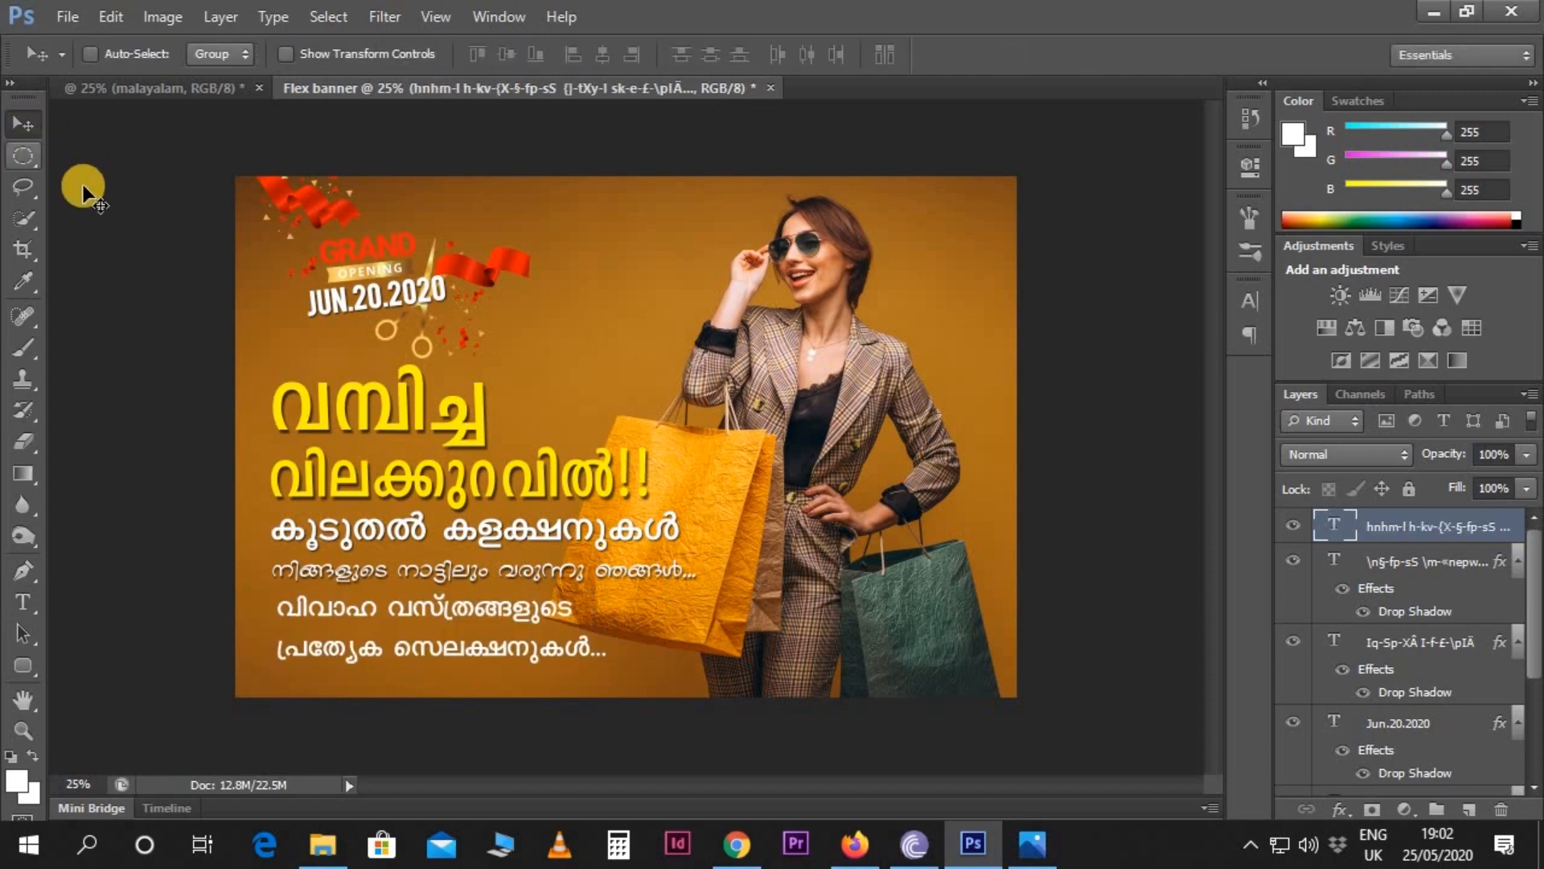
- Set the leading of the whole two-line "വിവാഹ വസ്ത്രങ്ങളുടെ പ്രത്യേക സെലക്ഷനുകൾ..." text to 105 pt
key("ctrl+plus")
scroll(148, 230, "down", 1)
key("space")
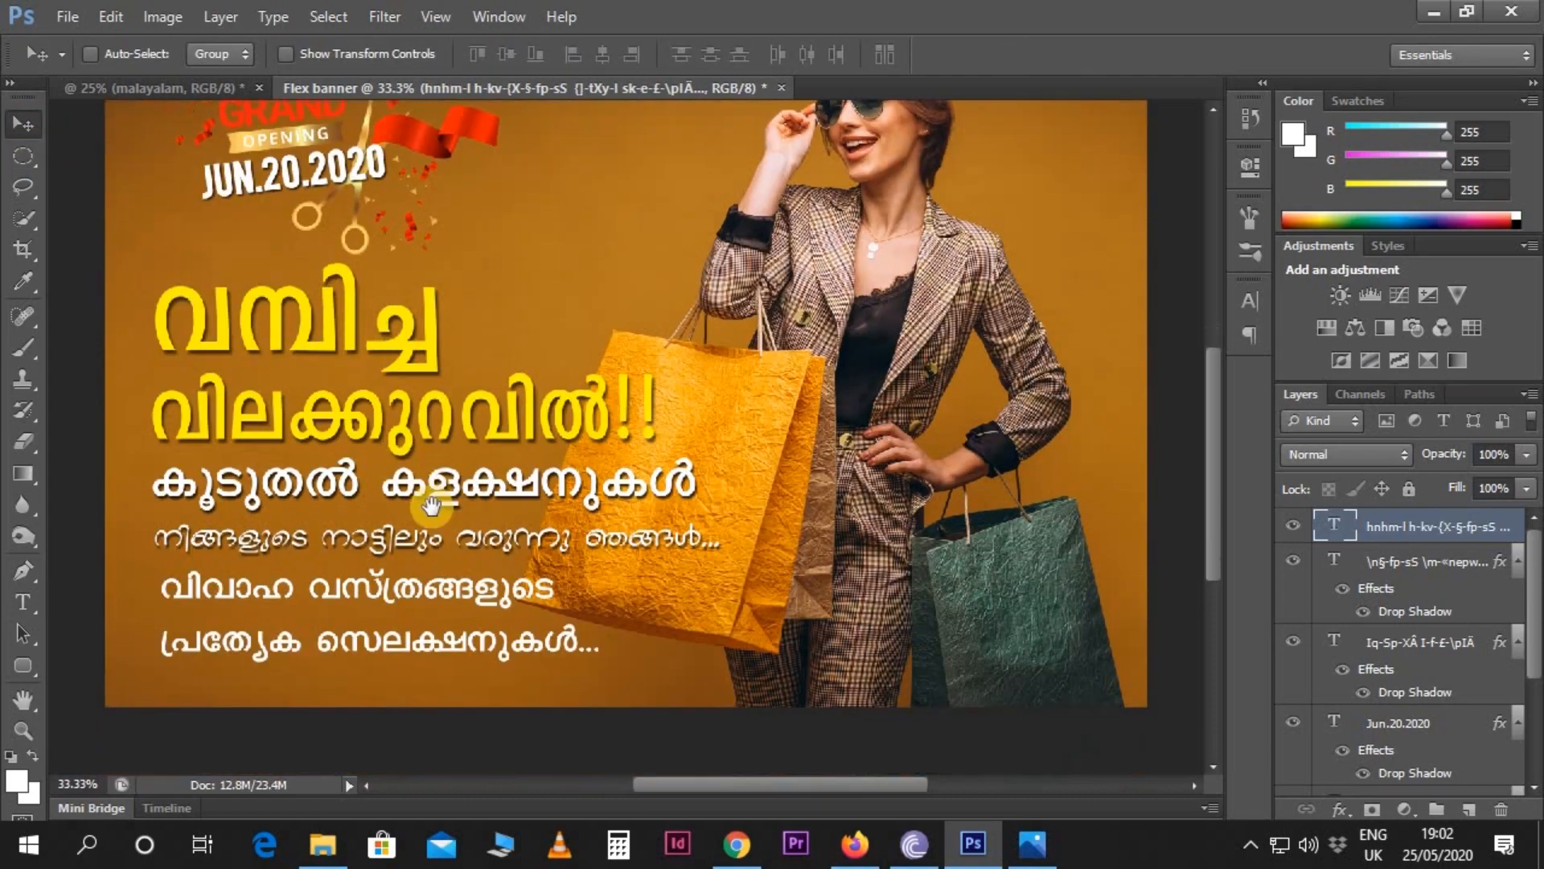
left_click_drag(435, 506, 663, 440)
key("t")
left_click(668, 591)
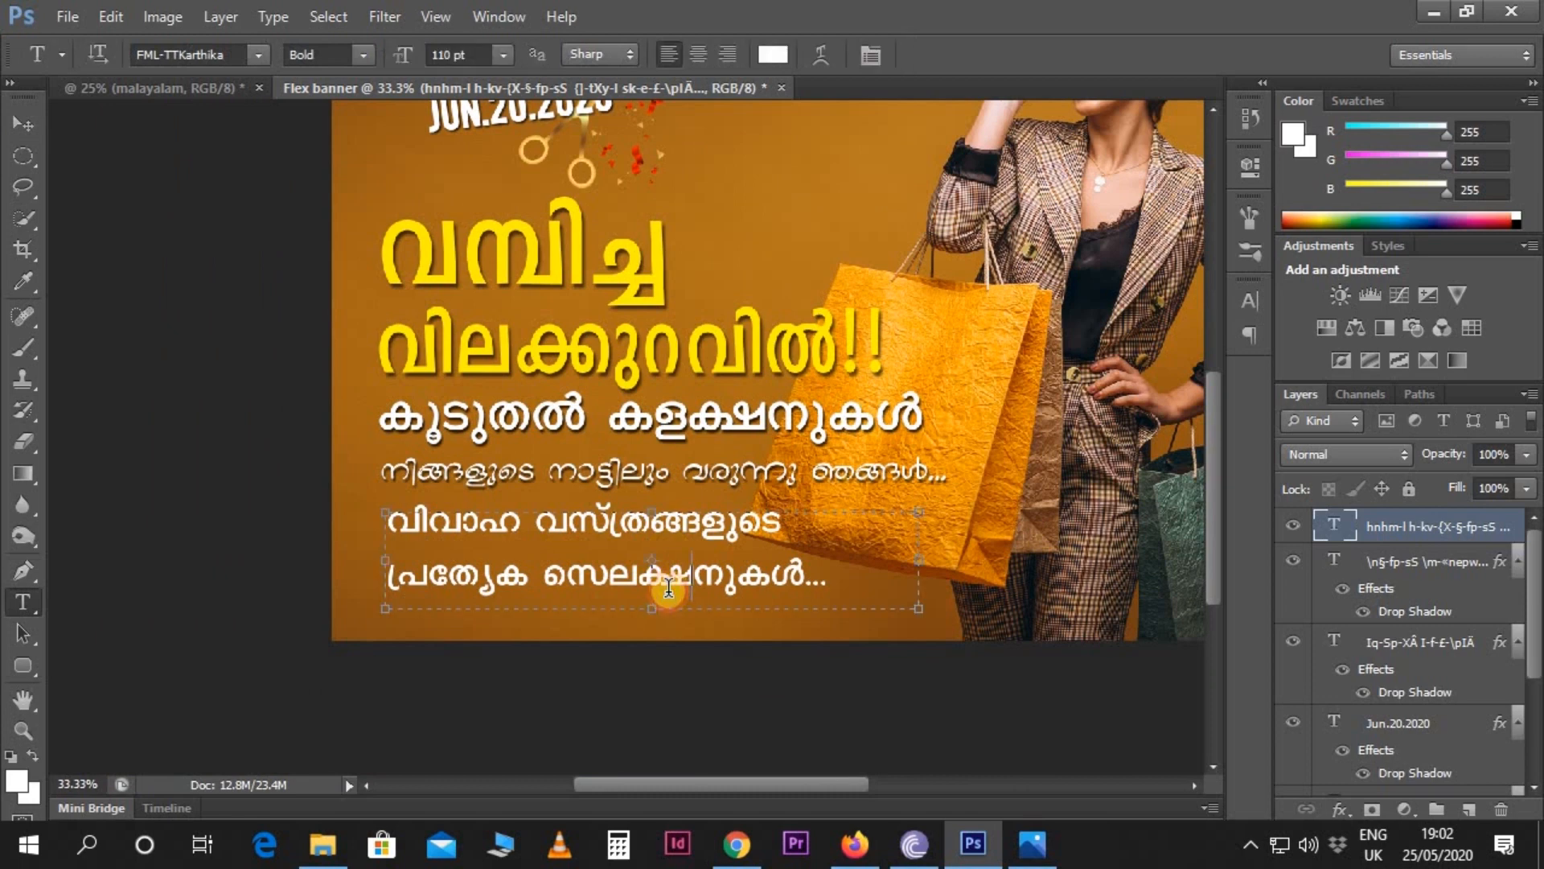
key("ctrl+a")
left_click(1246, 309)
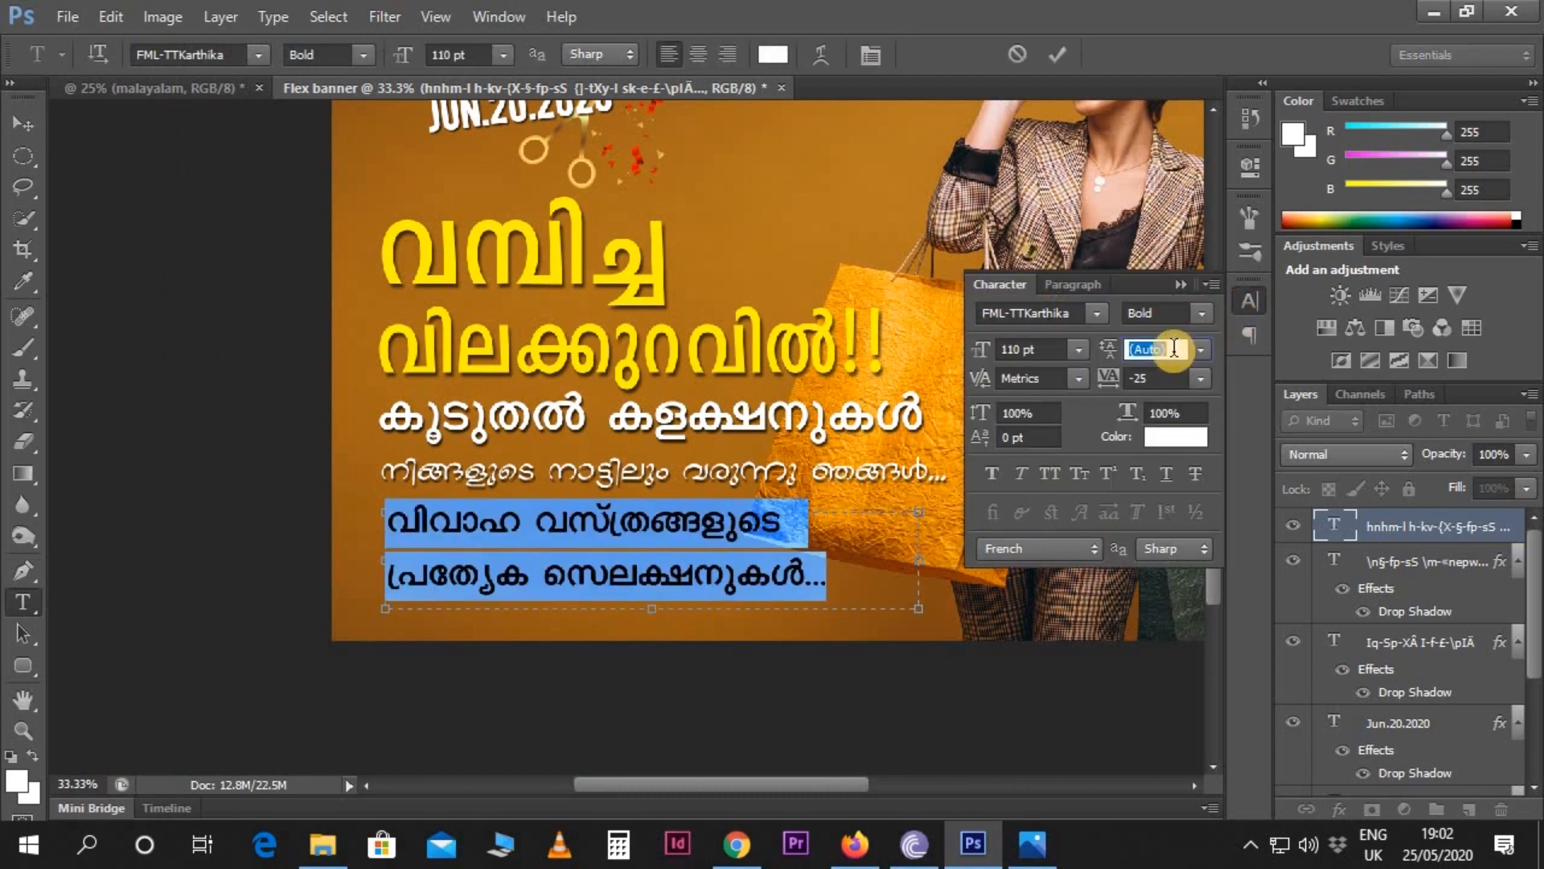
type("180")
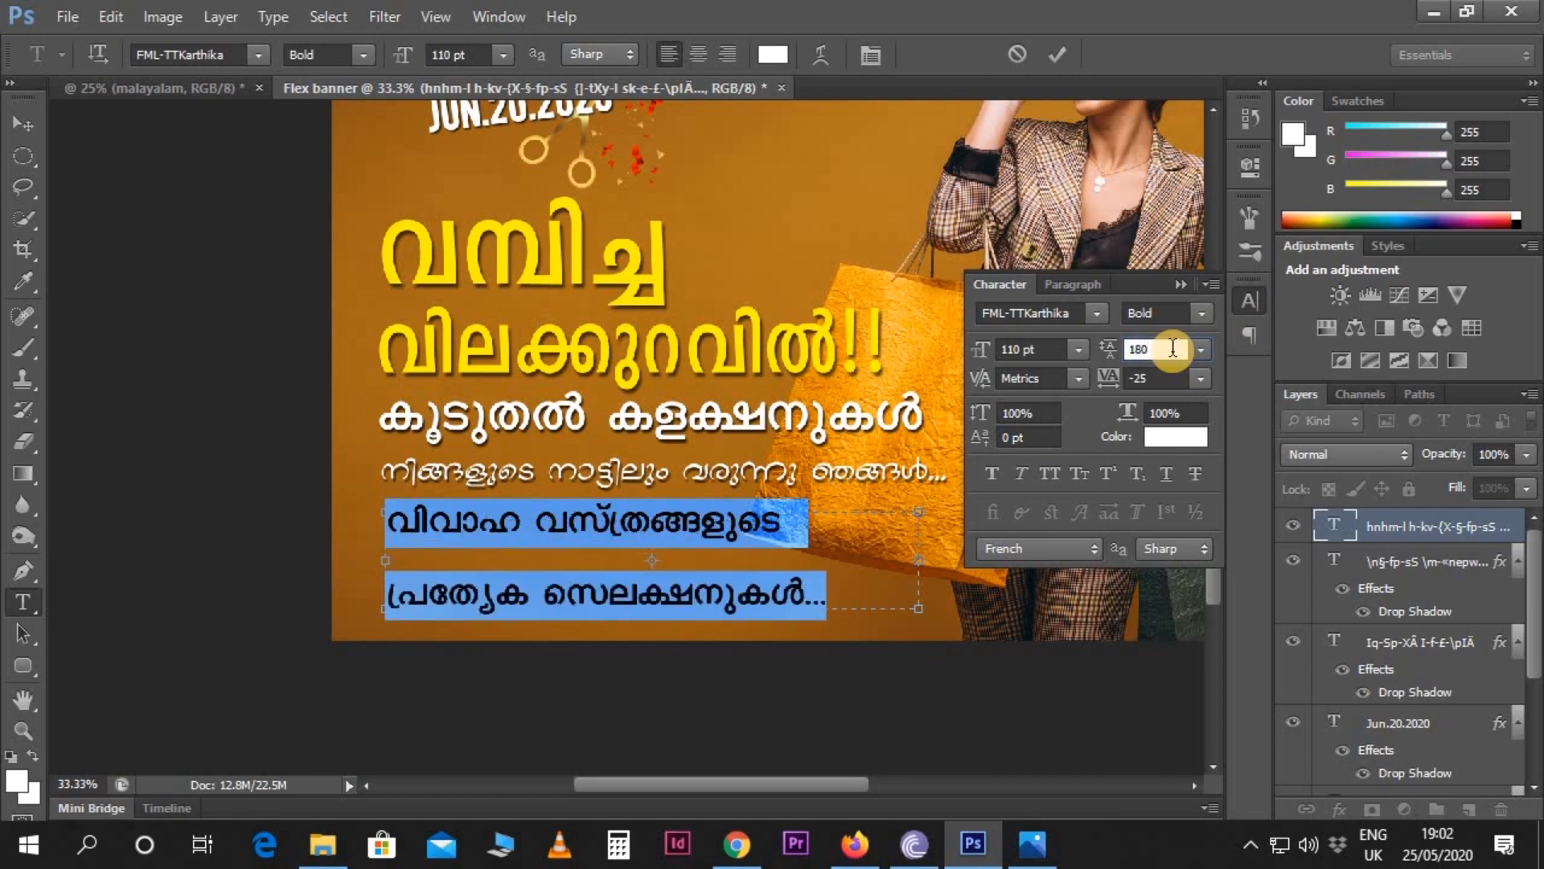
key("ctrl+z")
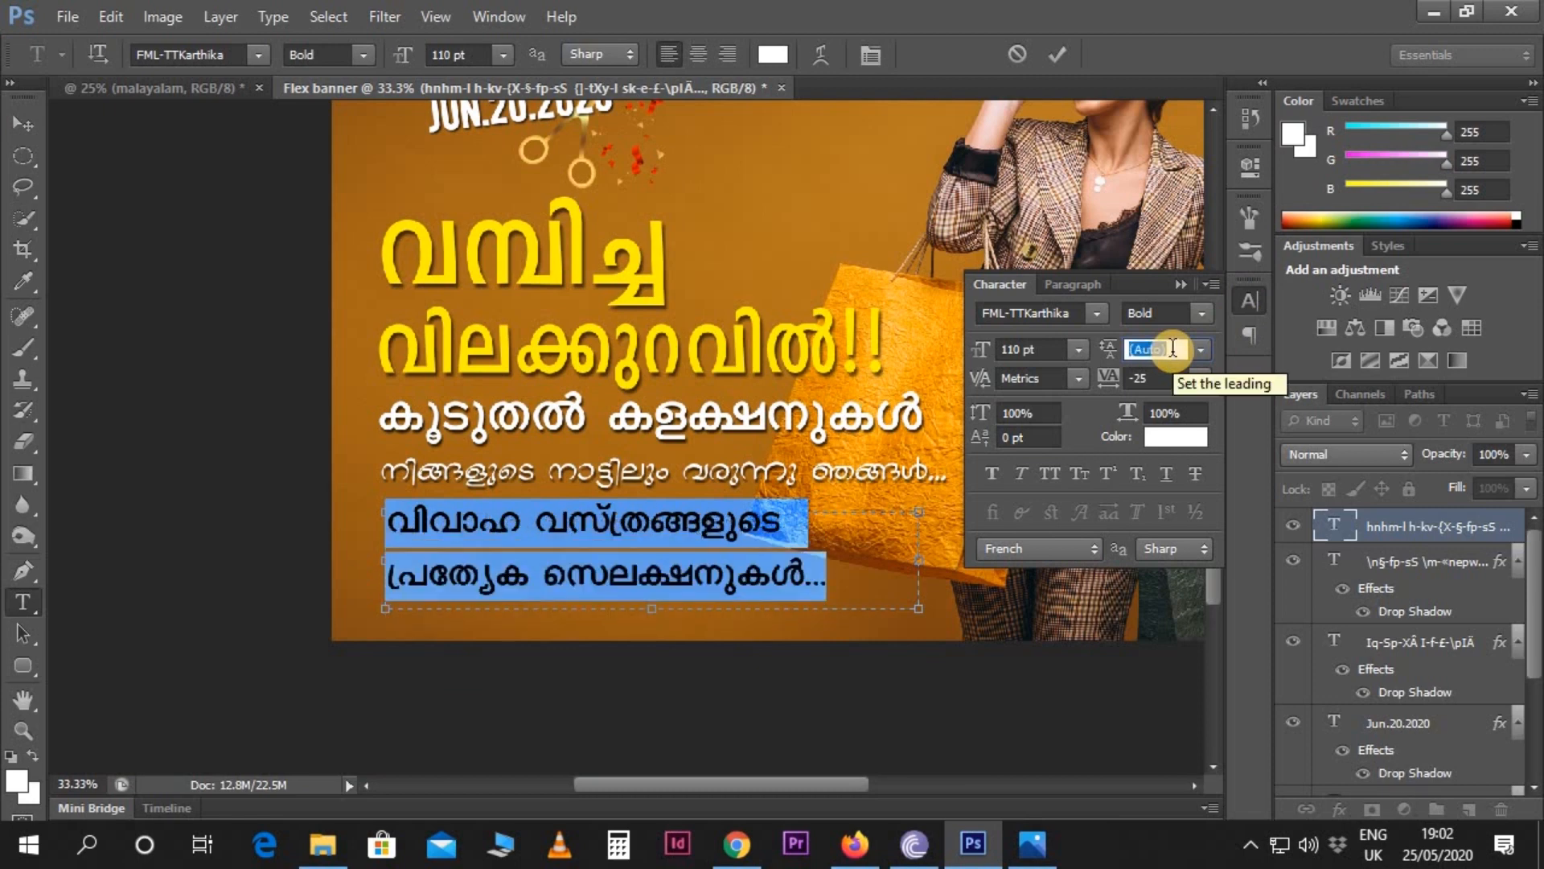
type("105")
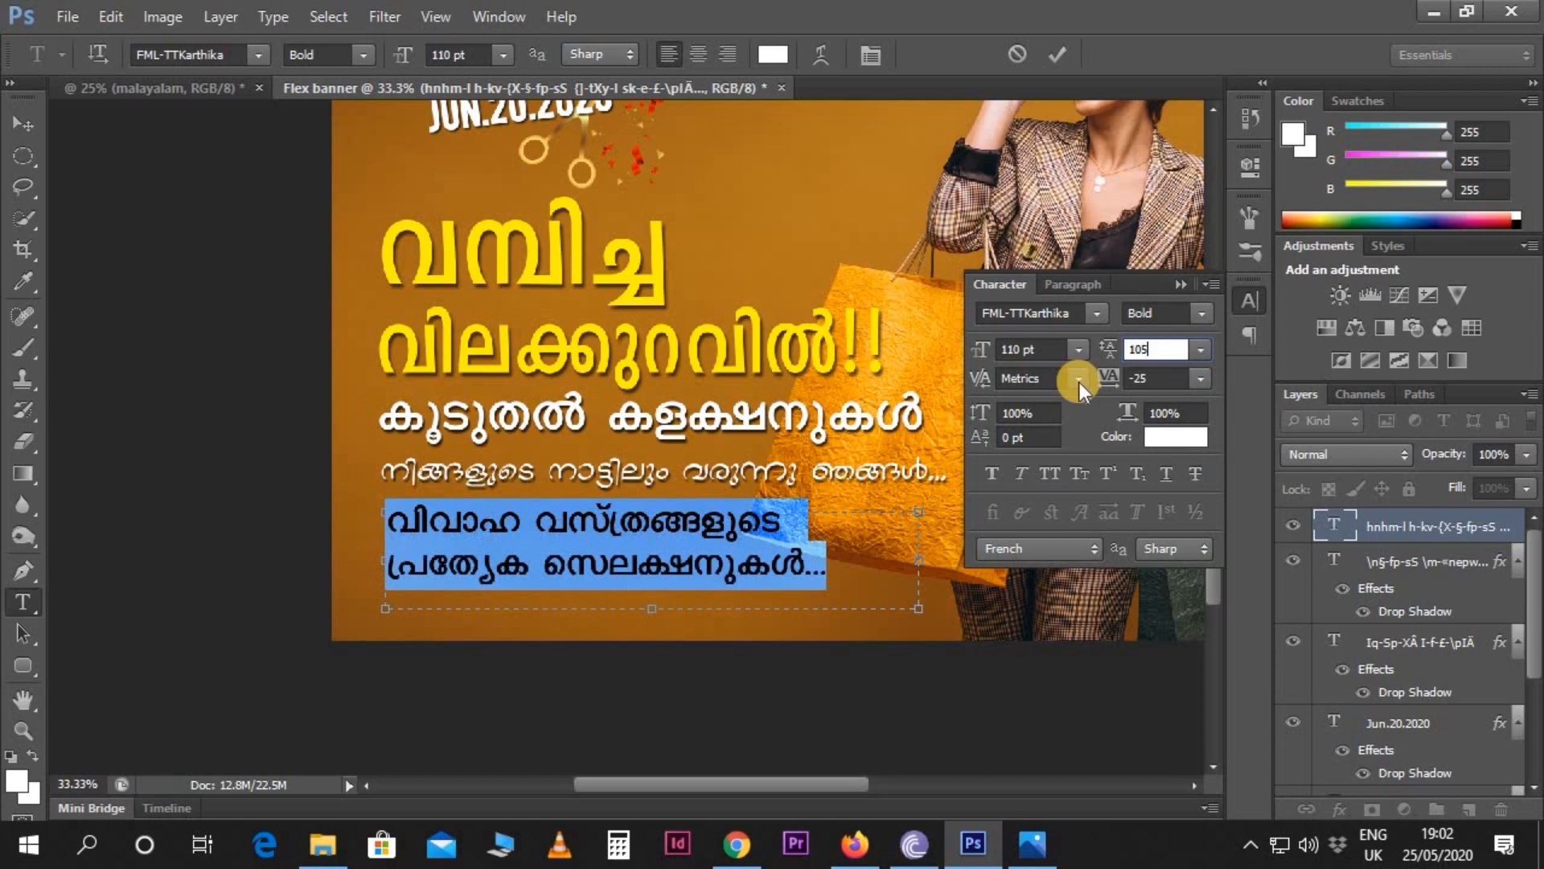
left_click(1183, 282)
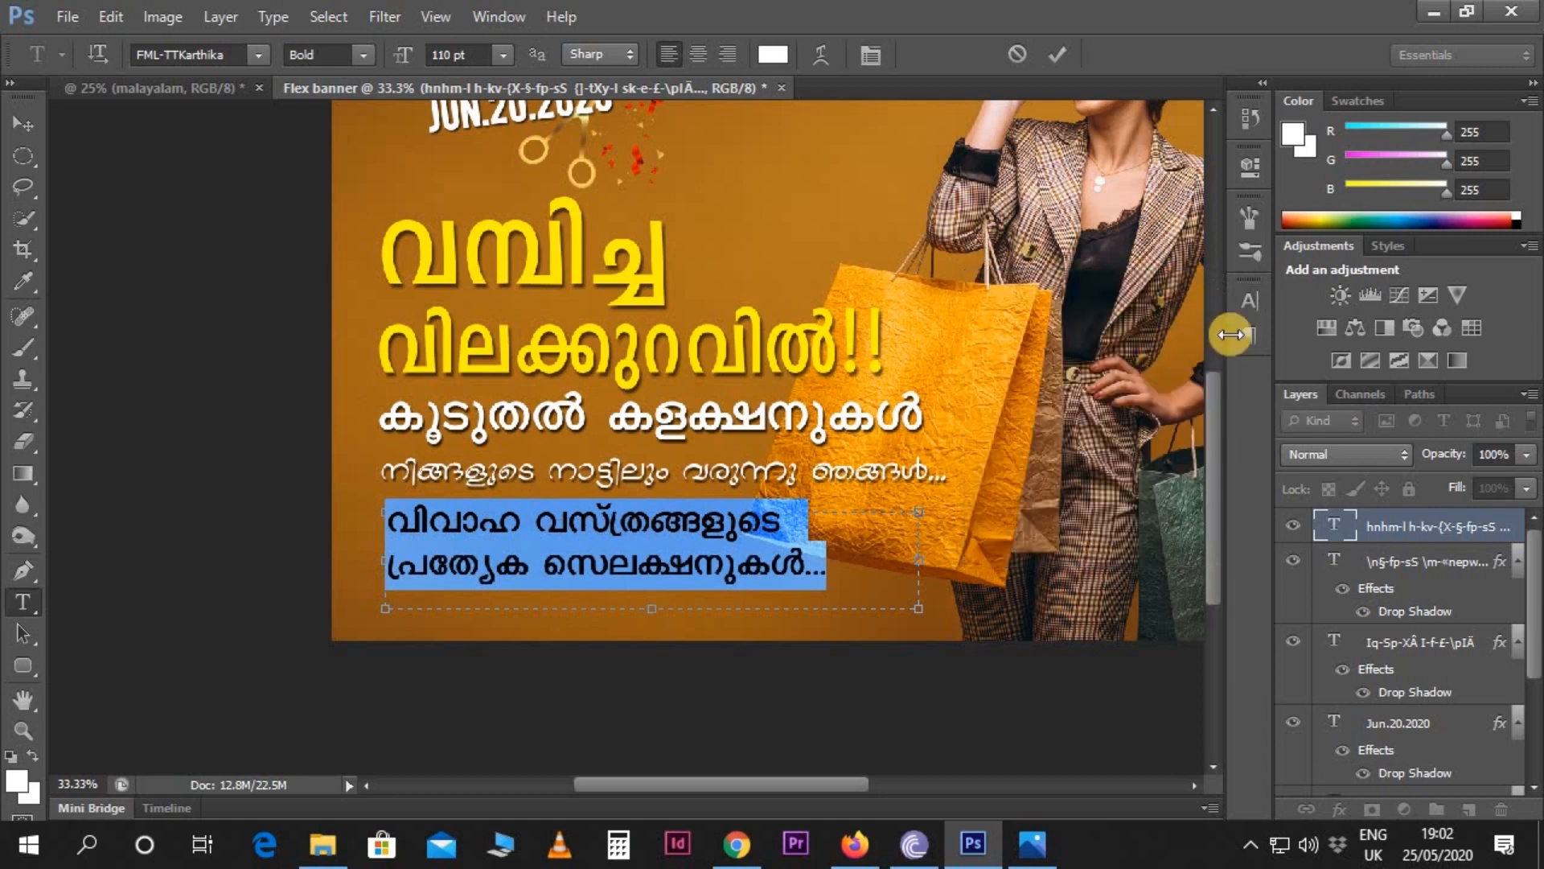
- Paste the copied drop shadow layer style onto the two-line "വിവാഹ വസ്ത്രങ്ങളുടെ പ്രത്യേക സെലക്ഷനുകൾ..." text layer
left_click(1438, 524)
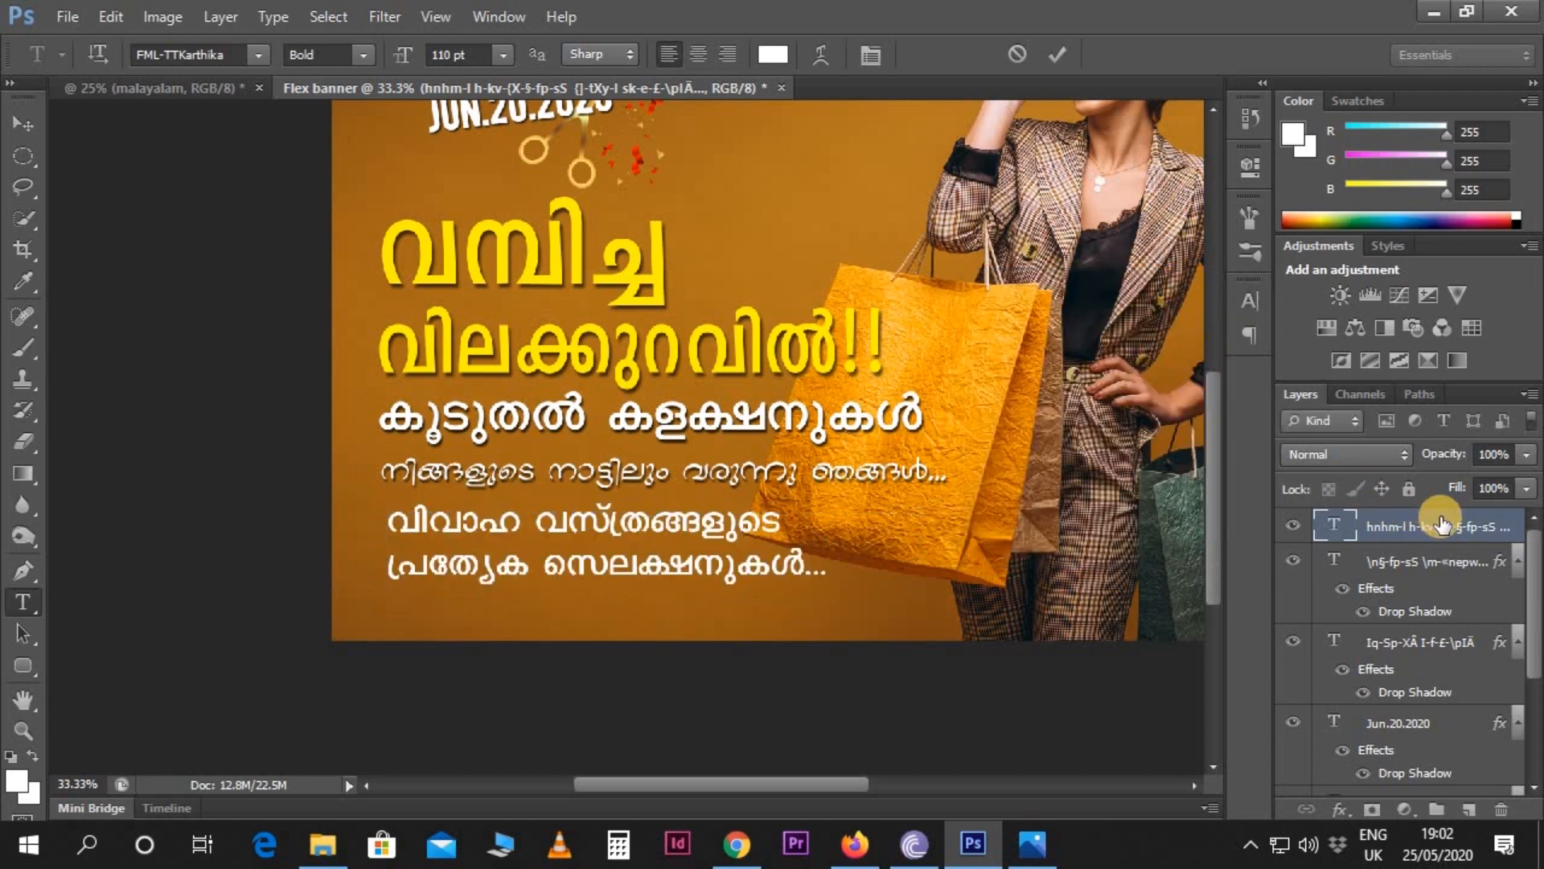
right_click(1441, 518)
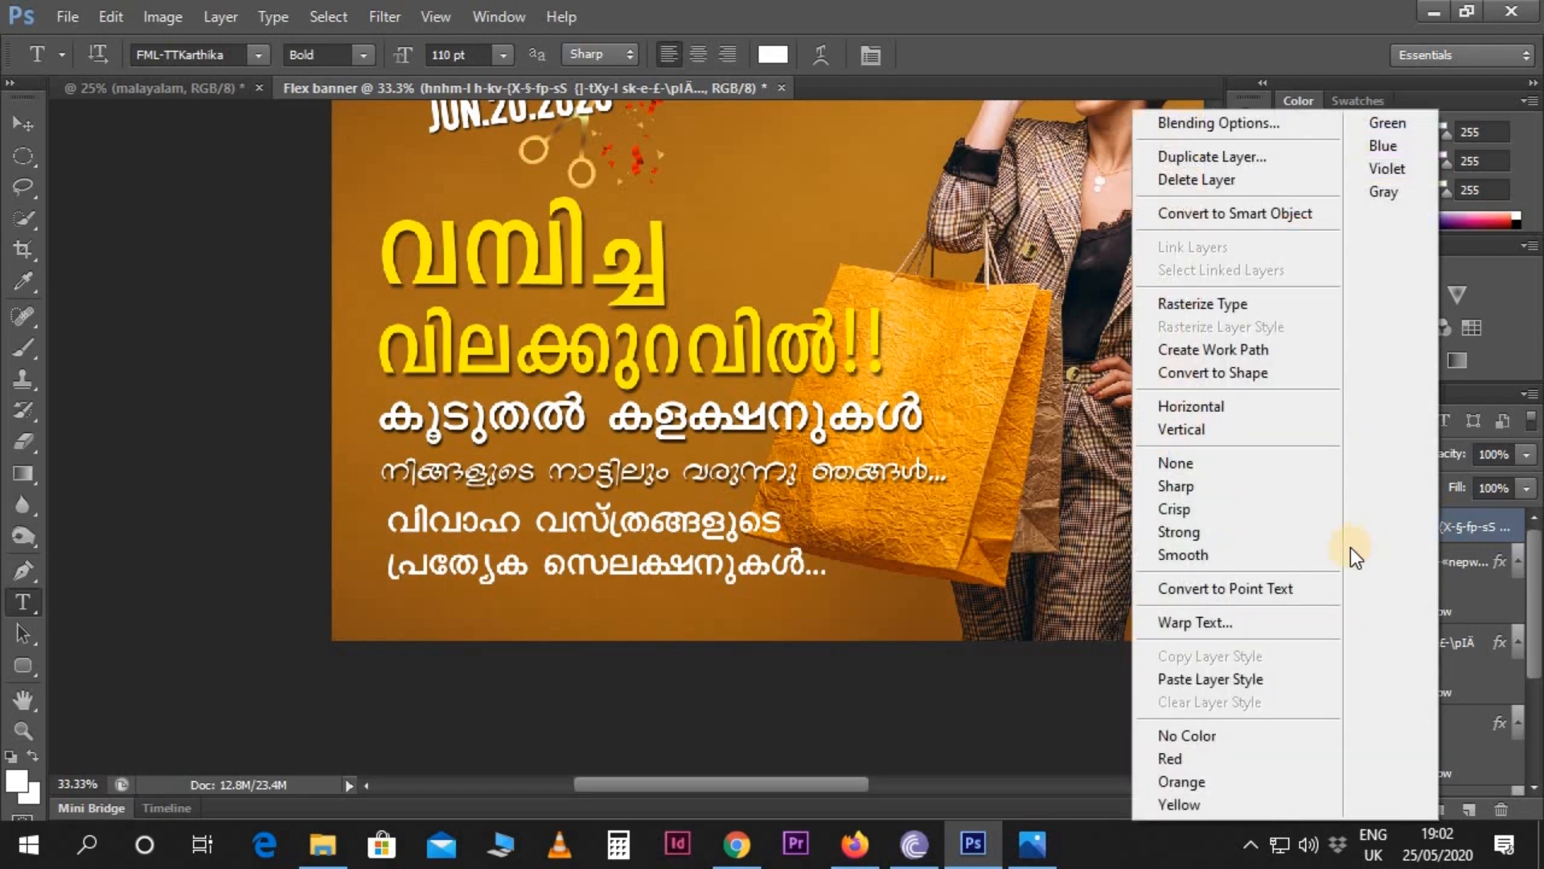
left_click(1238, 675)
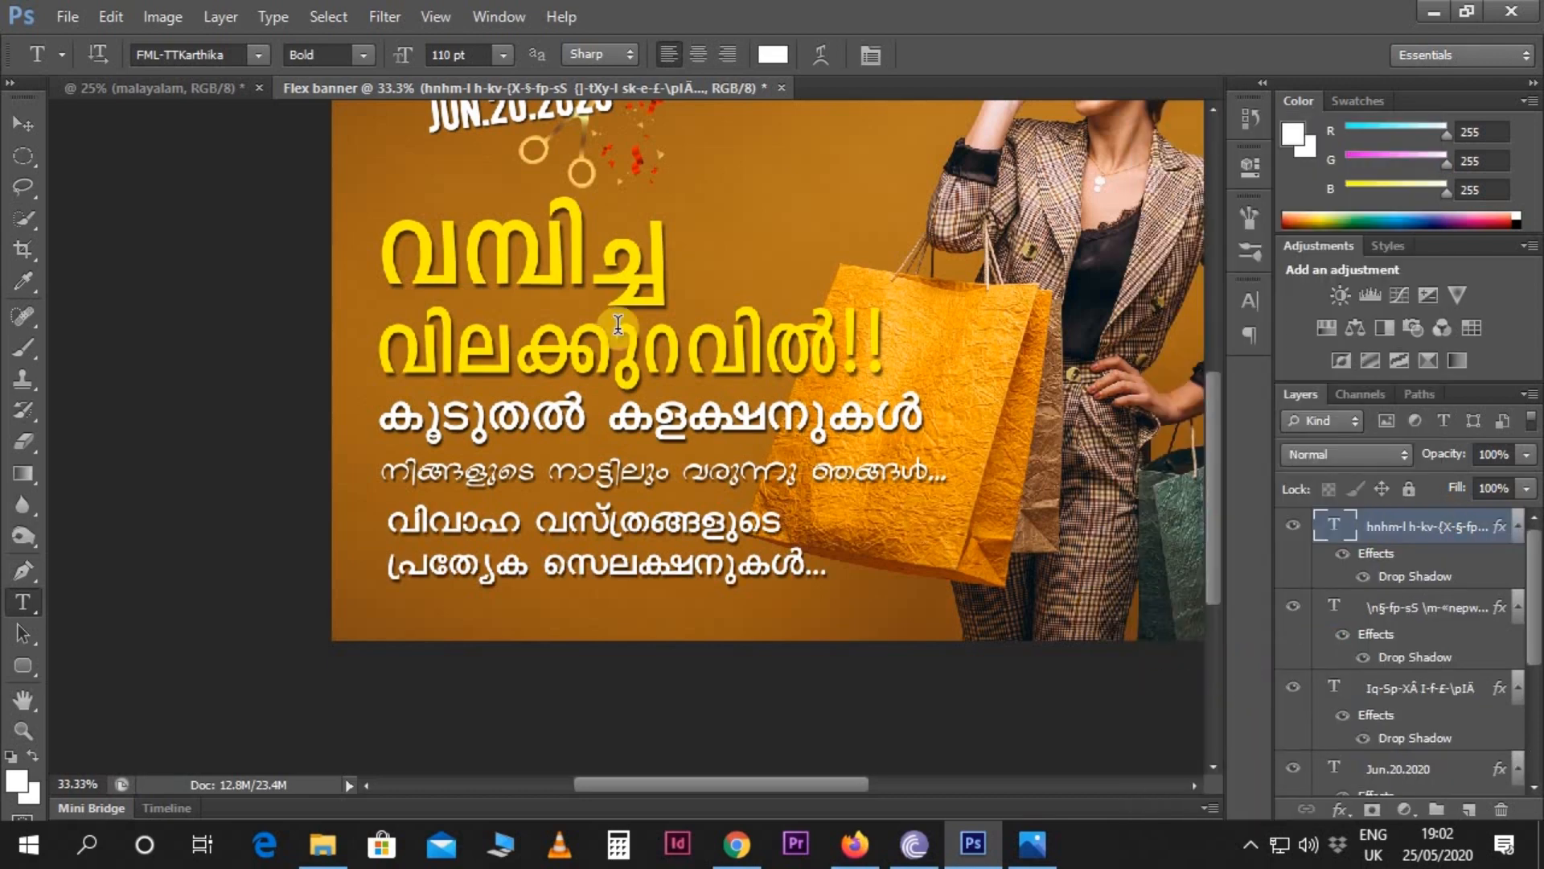
- Nudge the two-line text down slightly to leave more space below the "നിങ്ങളുടെ നാട്ടിലും വരുന്നു ഞങ്ങൾ..." line
left_click(22, 123)
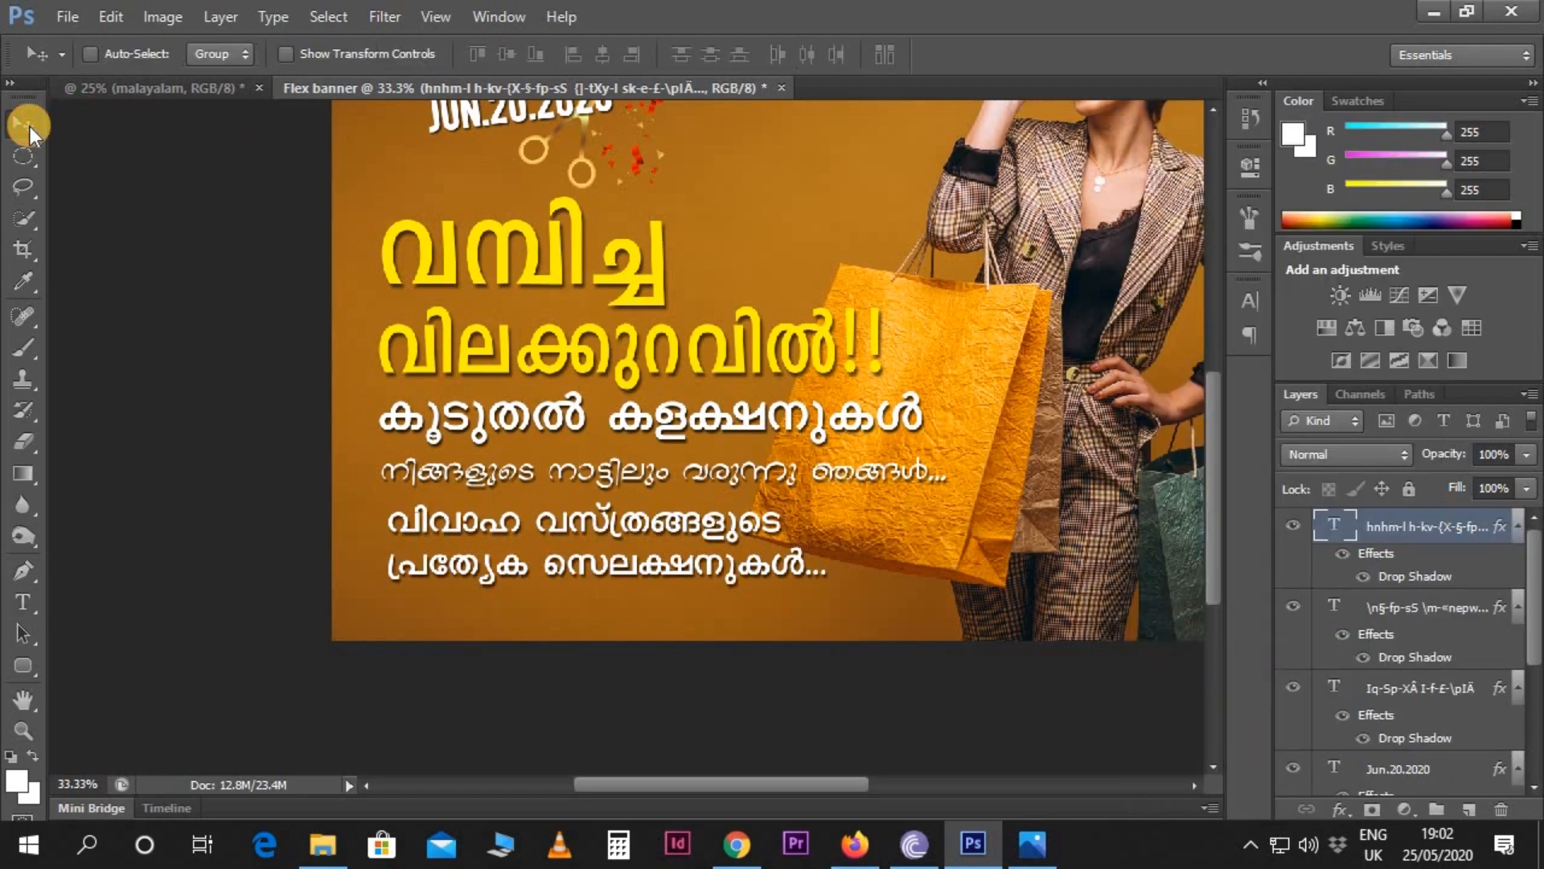
scroll(674, 524, "down", 1)
left_click_drag(756, 523, 618, 555)
key("shift+Down")
key("shift+Down")
key("shift+Down")
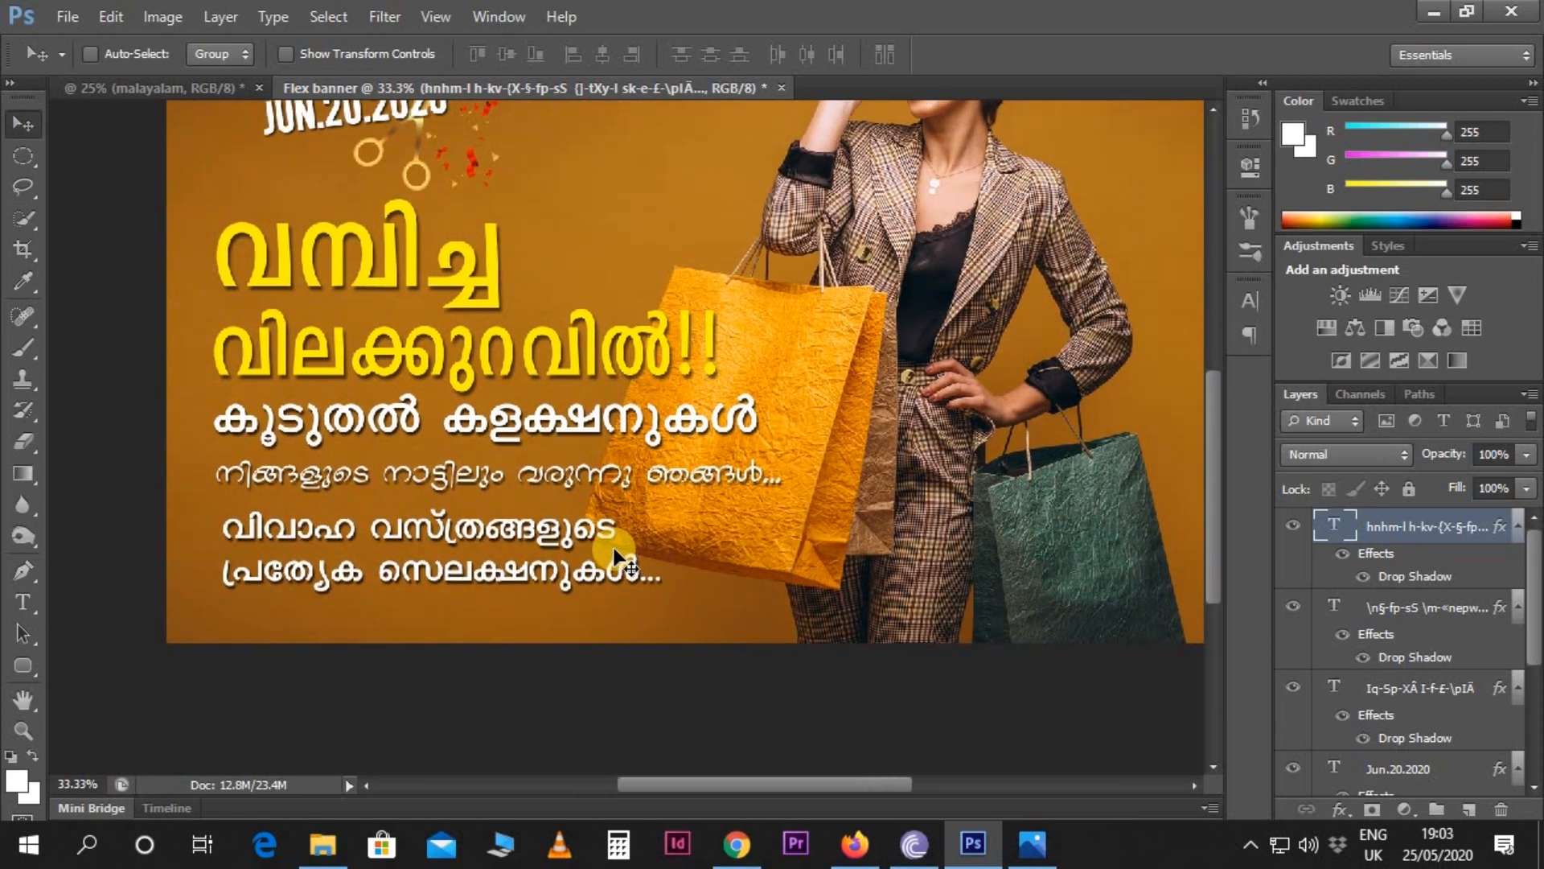
- Nudge the "നിങ്ങളുടെ നാട്ടിലും വരുന്നു ഞങ്ങൾ..." text line down slightly, away from the "കൂടുതൽ കളക്ഷനുകൾ" line
scroll(581, 557, "up", 1)
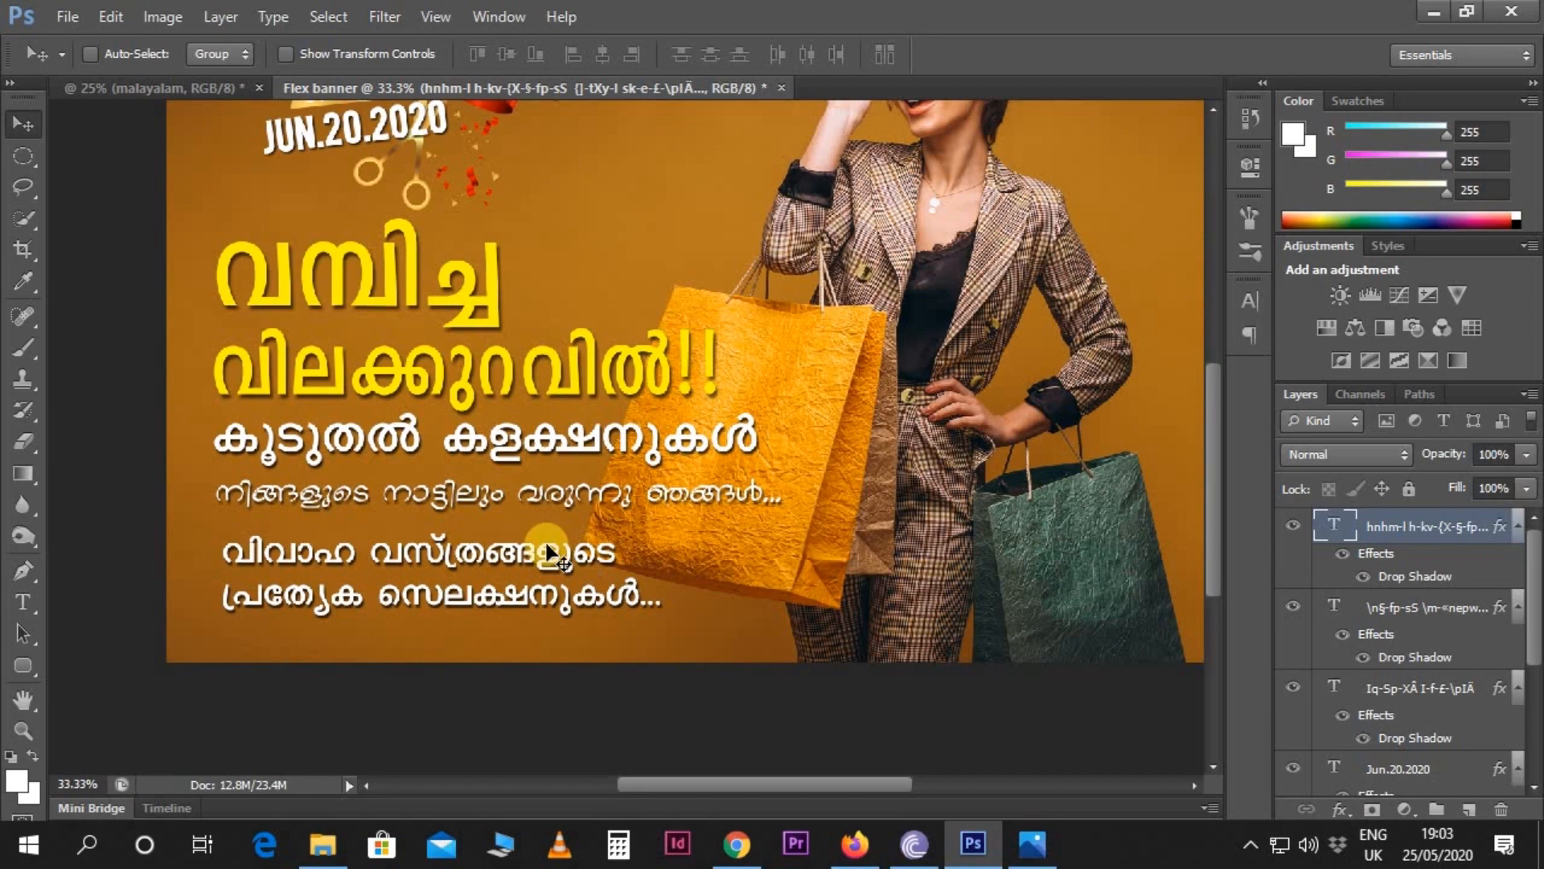
right_click(529, 499)
left_click(566, 505)
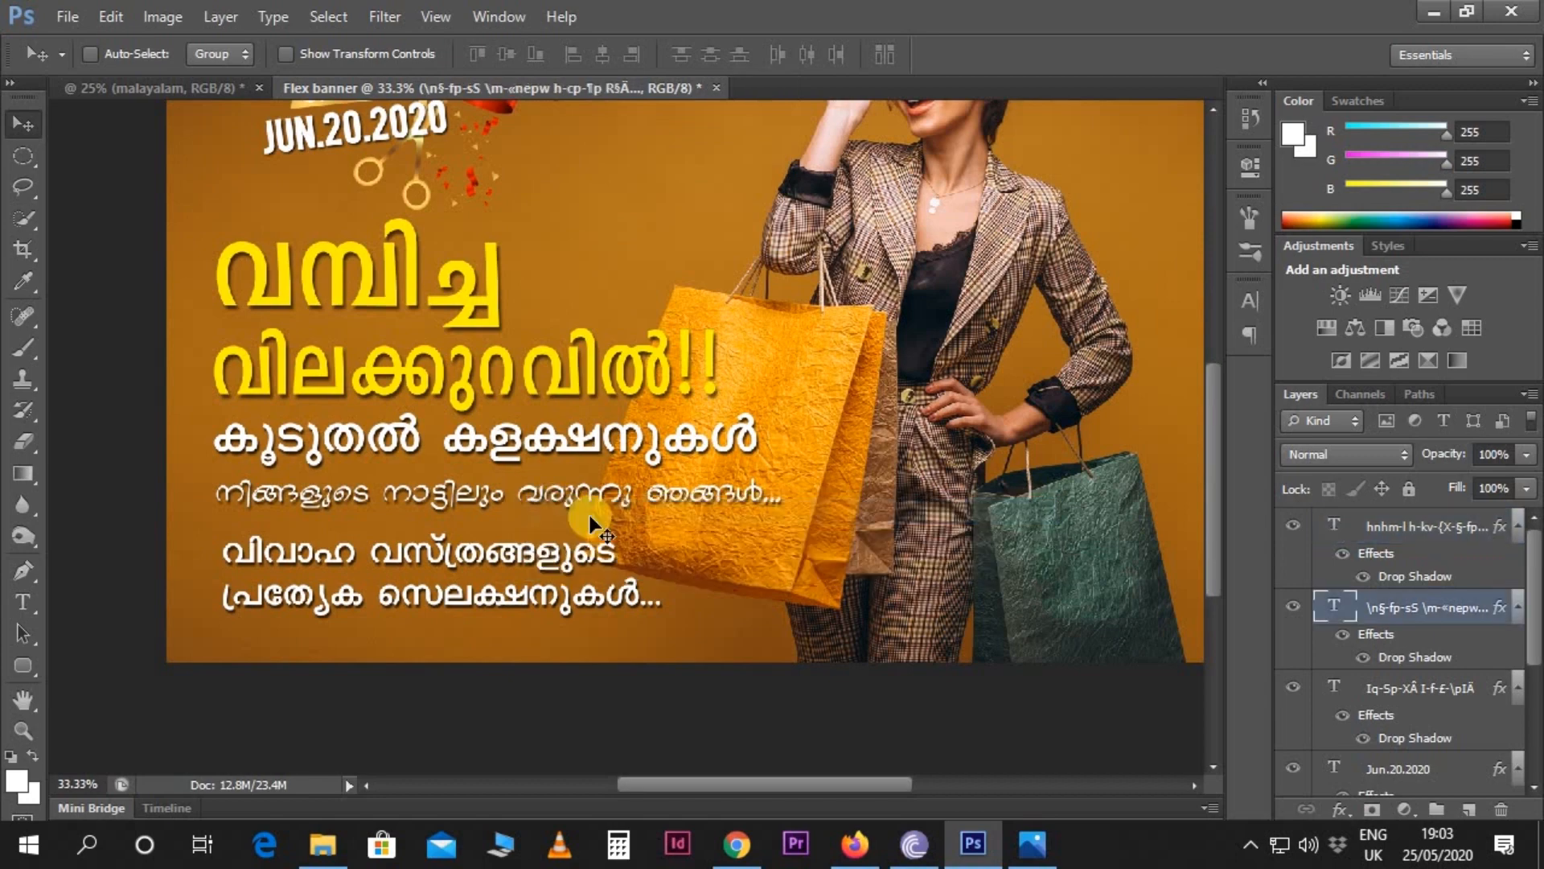
key("shift+Down")
key("shift+Down")
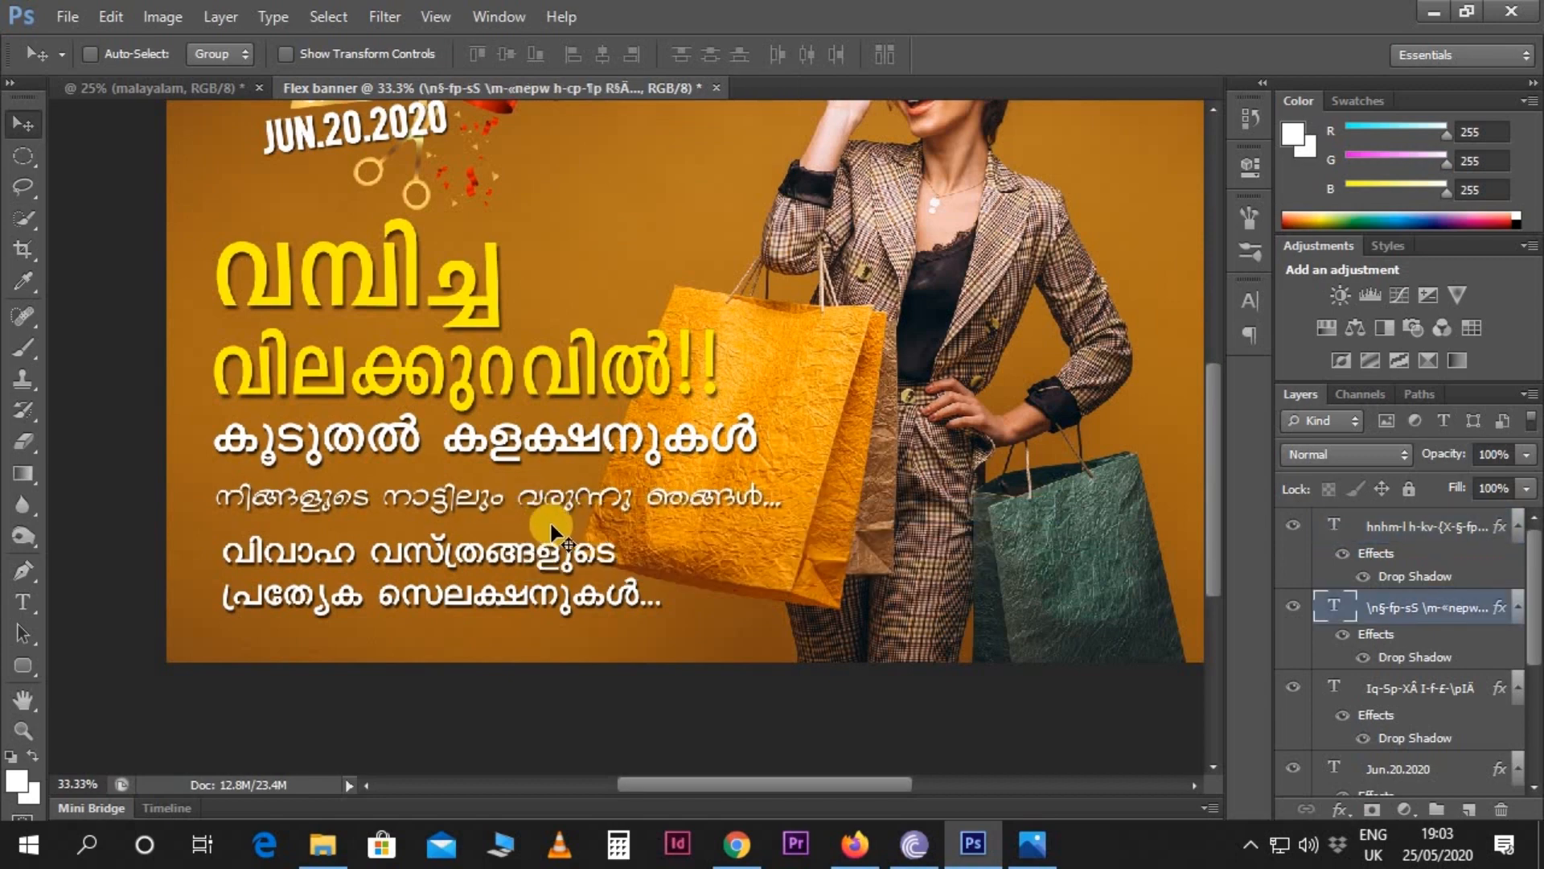
- Nudge the two-line "വിവാഹ വസ്ത്രങ്ങളുടെ പ്രത്യേക സെലക്ഷനുകൾ..." text left so its edge aligns with the lines above
right_click(564, 555)
left_click(601, 566)
key("shift+Left")
key("shift+Left")
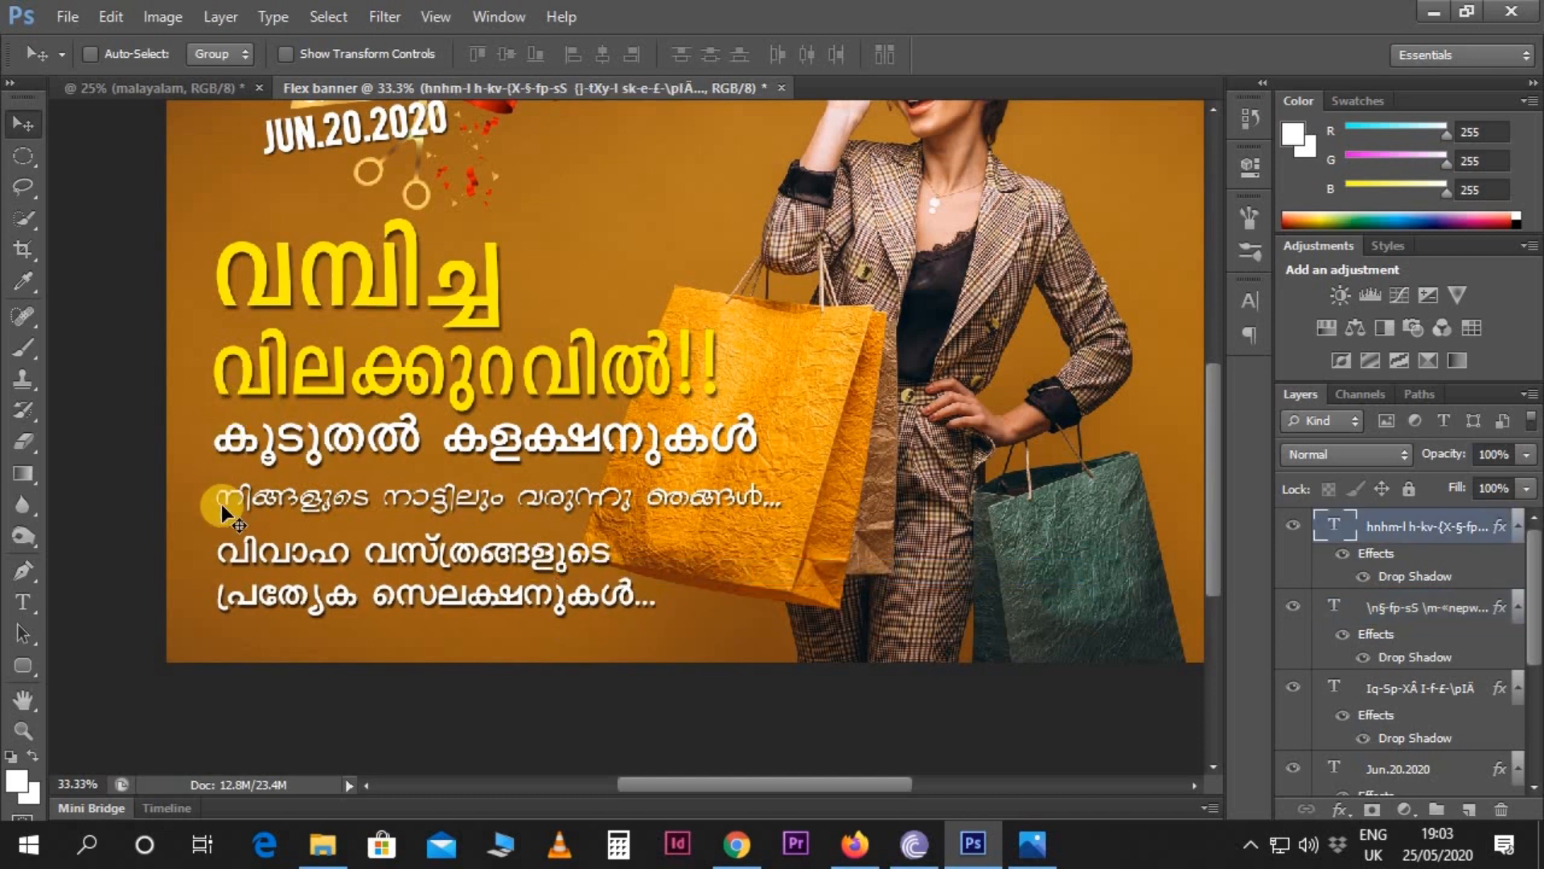
- Copy the white round "Clothes" logo from the source document into the banner's upper-right corner, layered above the "കൂടുതൽ കളക്ഷനുകൾ" text
scroll(241, 502, "up", 1)
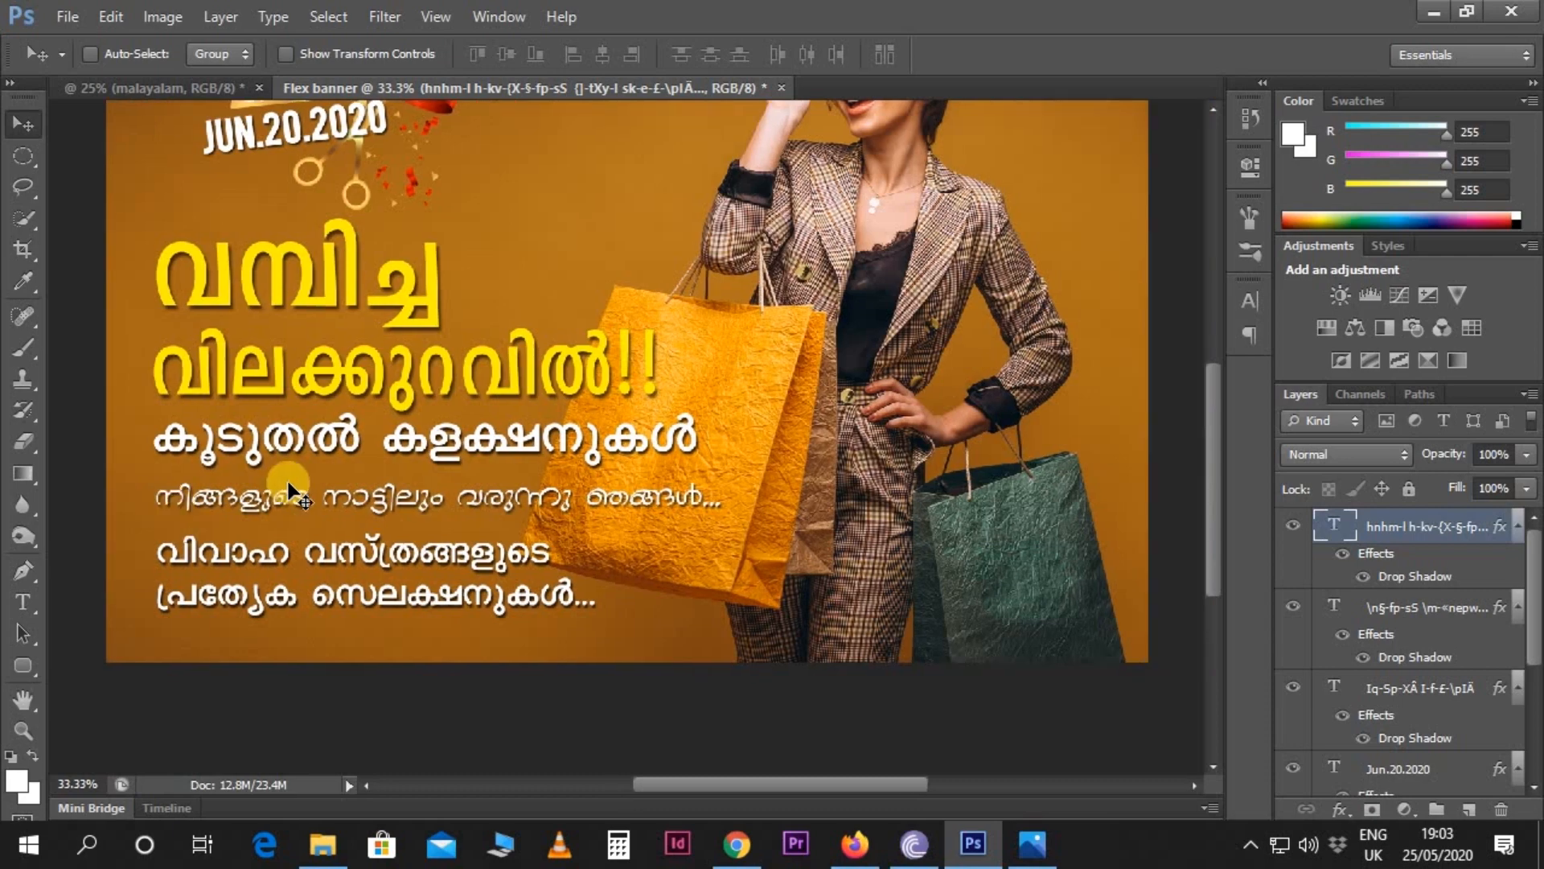
scroll(282, 491, "right", 1)
right_click(356, 481)
left_click(355, 476)
right_click(402, 499)
left_click(406, 502)
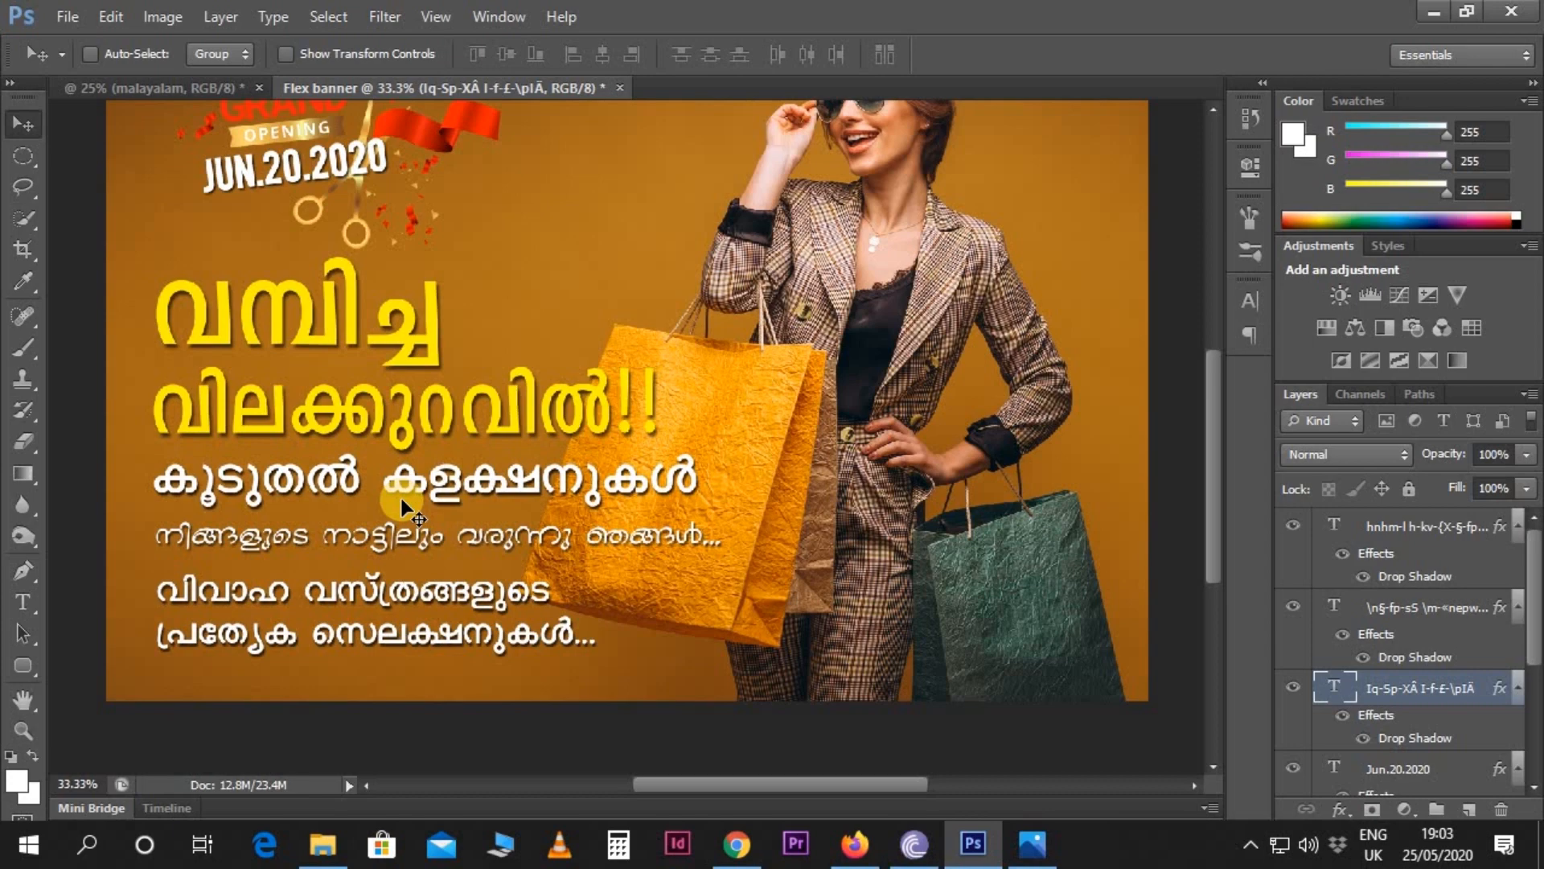
key("ctrl+minus")
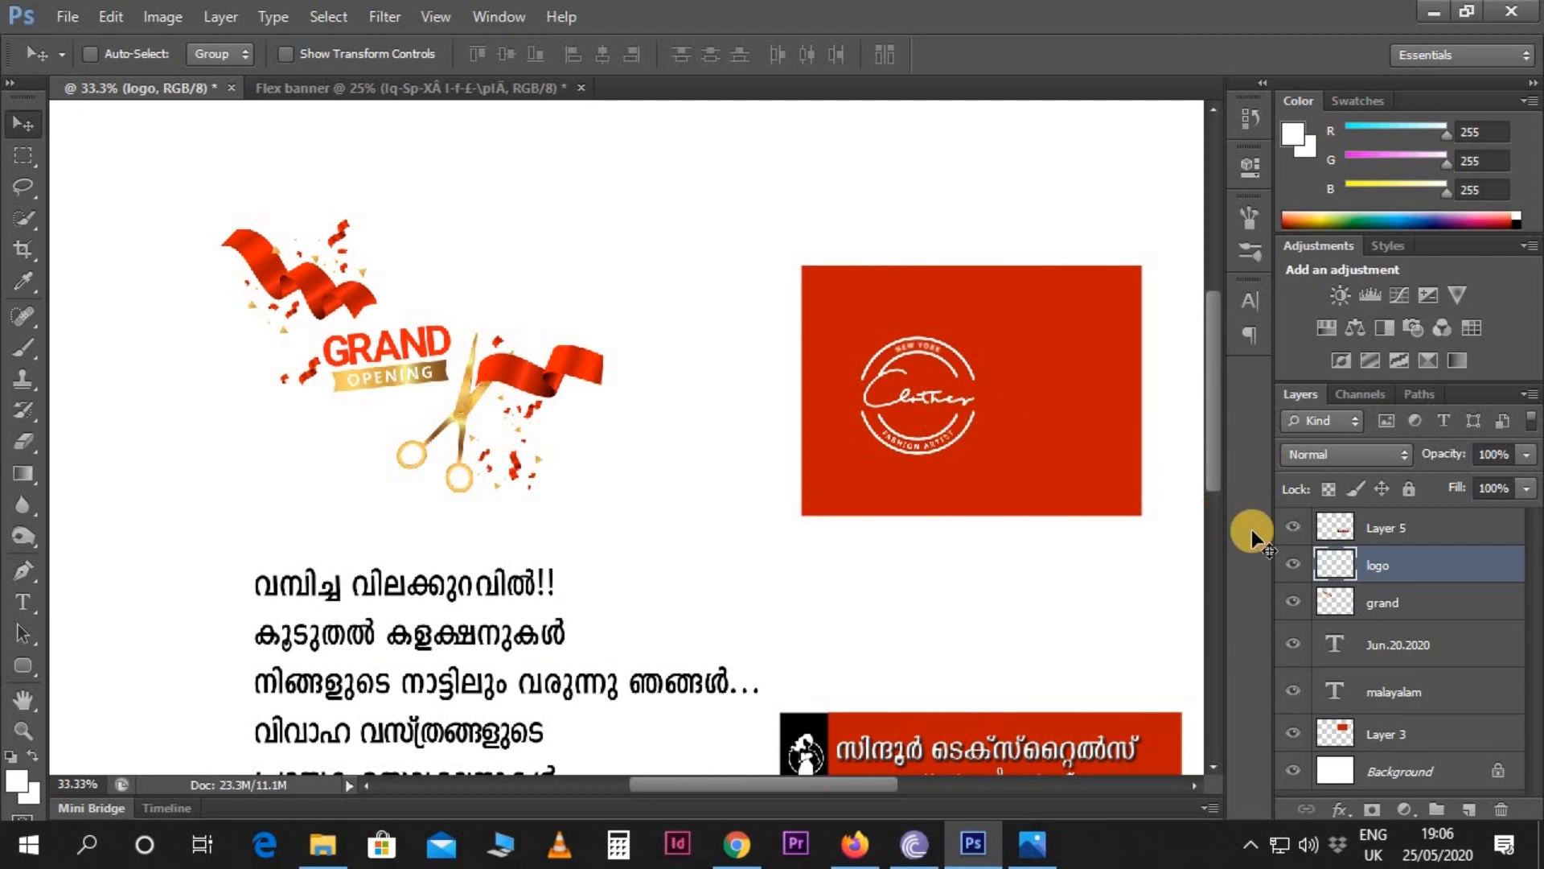
left_click_drag(973, 418, 1006, 285)
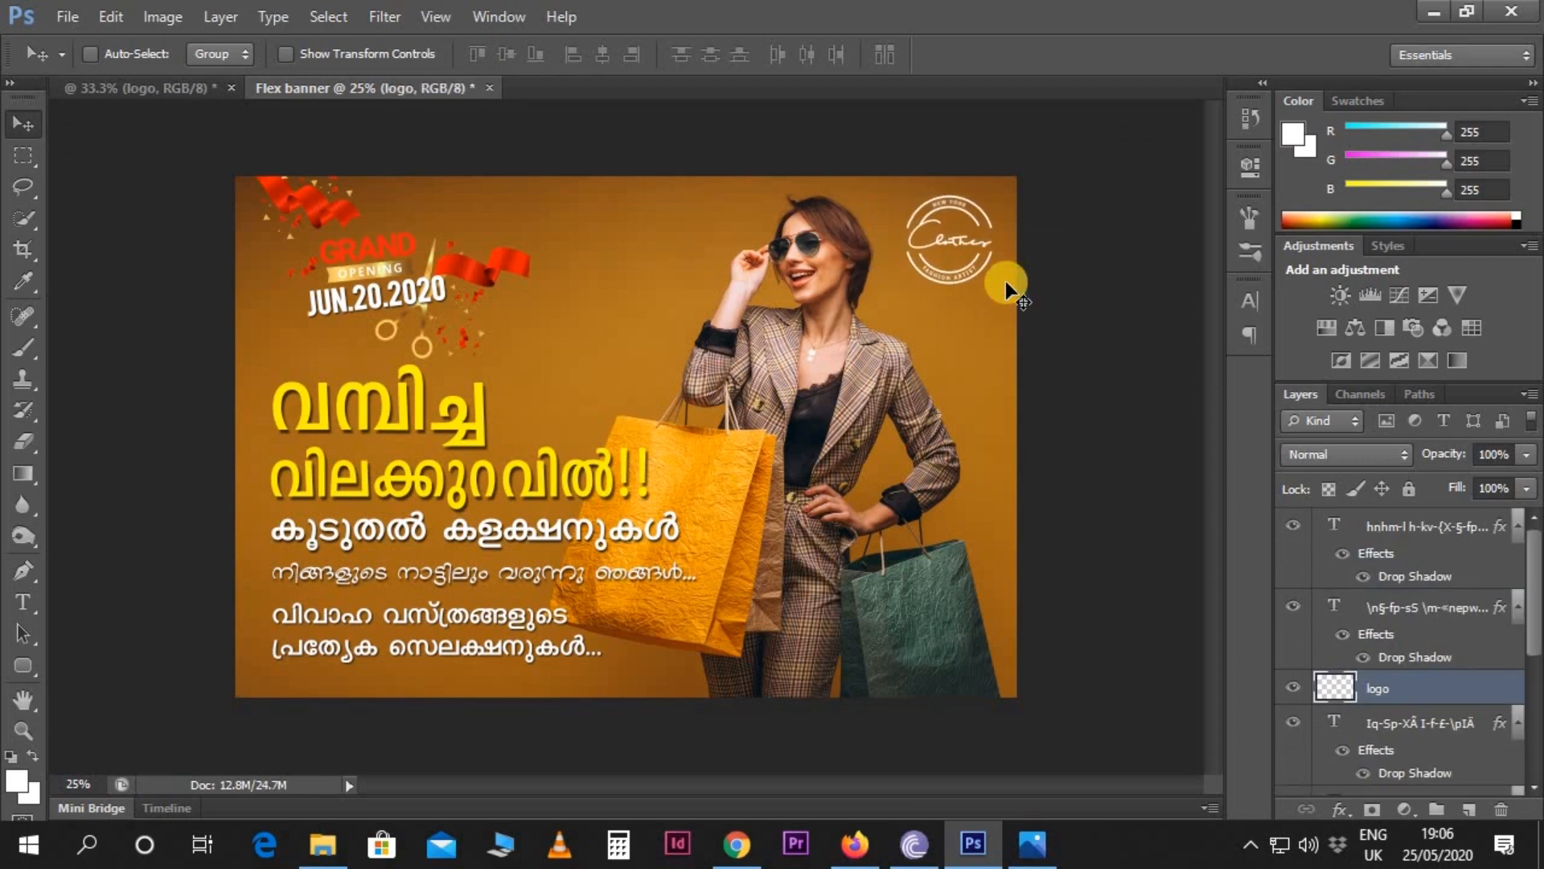
- Copy the red "സിന്ദൂർ ടെക്സ്റ്റൈൽസ്" shop-name strip from the source document to the banner's lower-right corner, flush with the right edge
left_click(196, 91)
scroll(1042, 715, "down", 3)
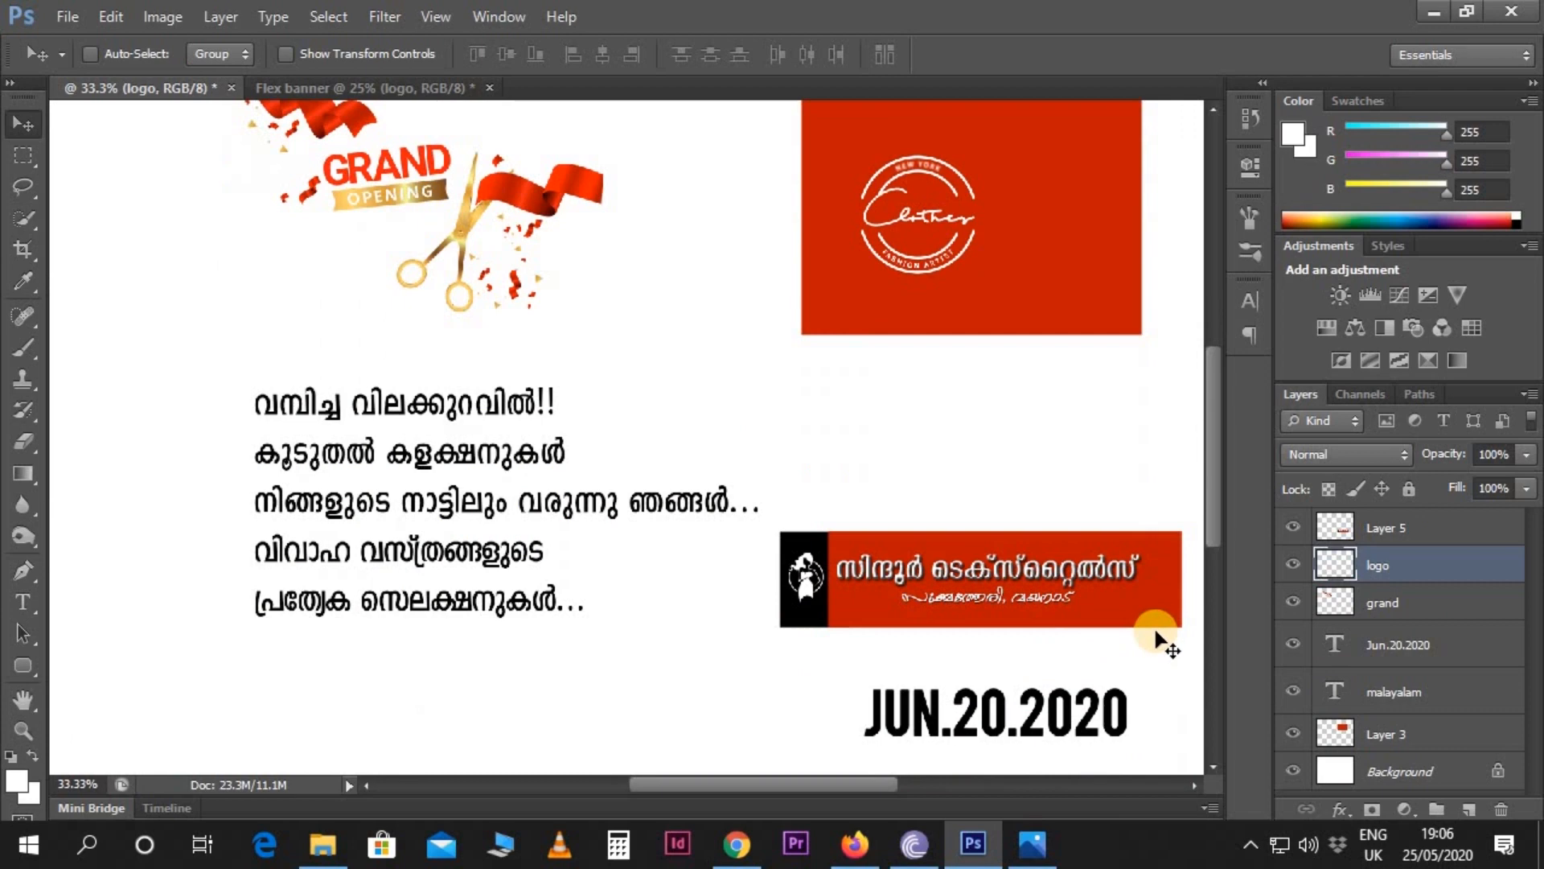
right_click(1142, 605)
left_click(1171, 619)
left_click_drag(1142, 595, 977, 686)
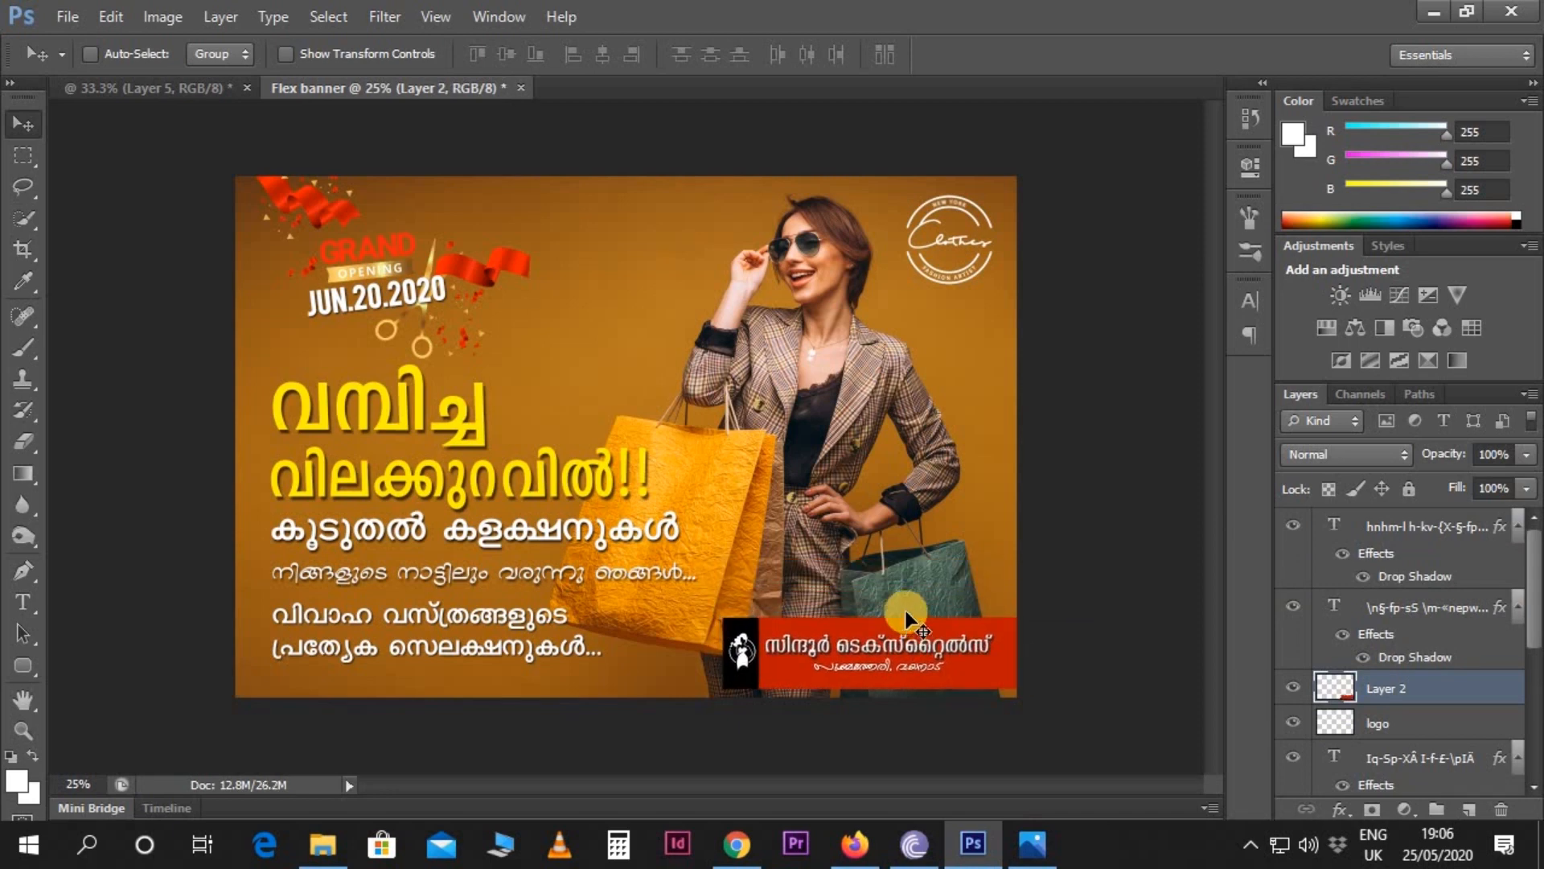
- Nudge the JUN.20.2020 date text slightly to the left below the grand-opening graphic
right_click(442, 296)
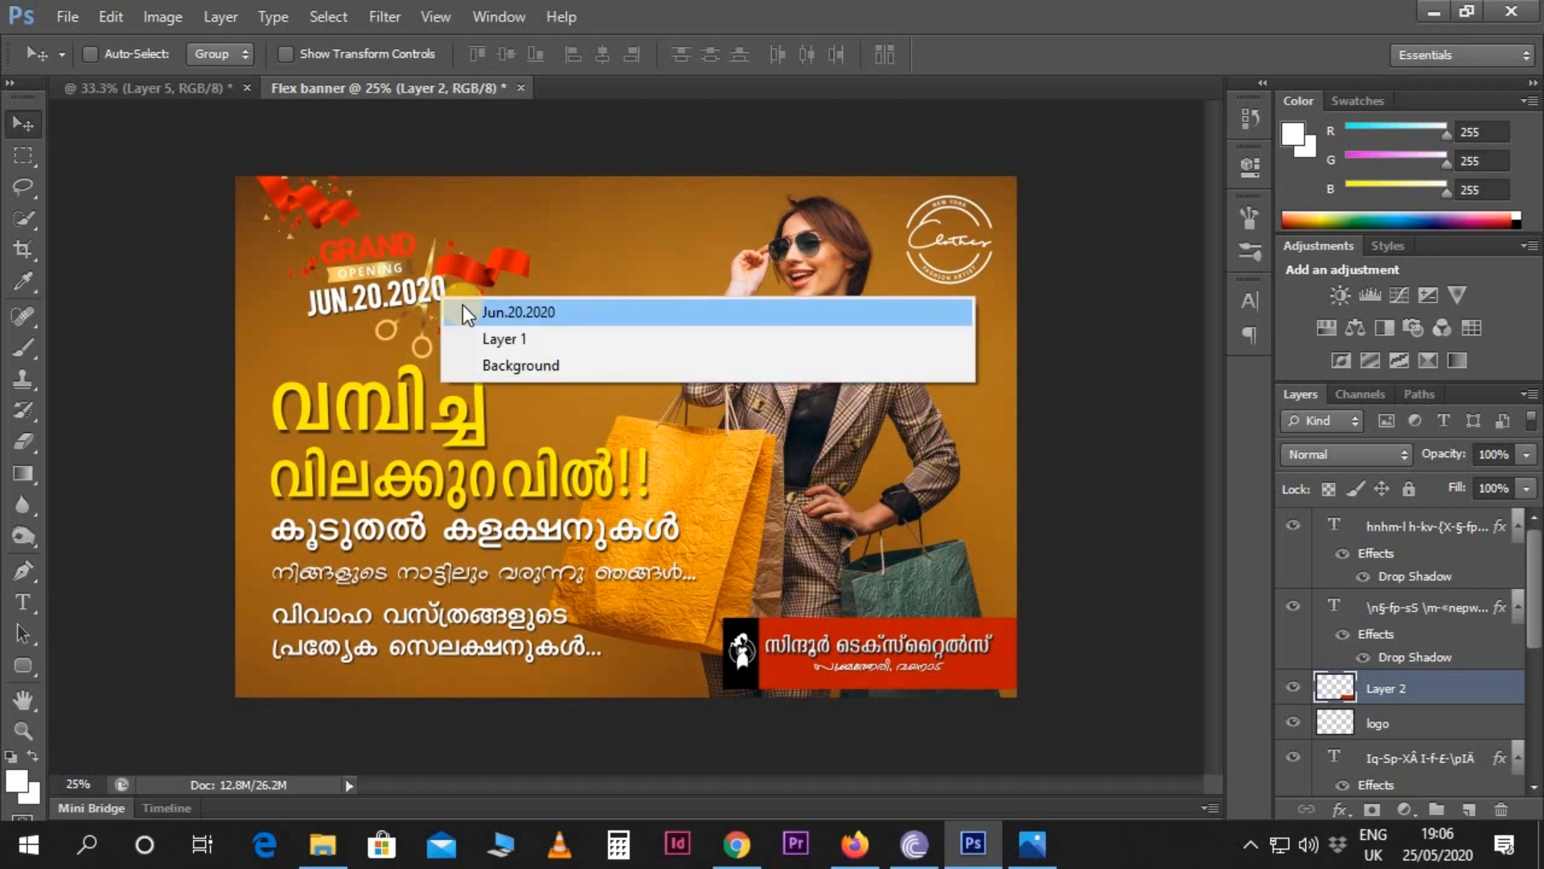
left_click(464, 311)
key("Left")
key("Left")
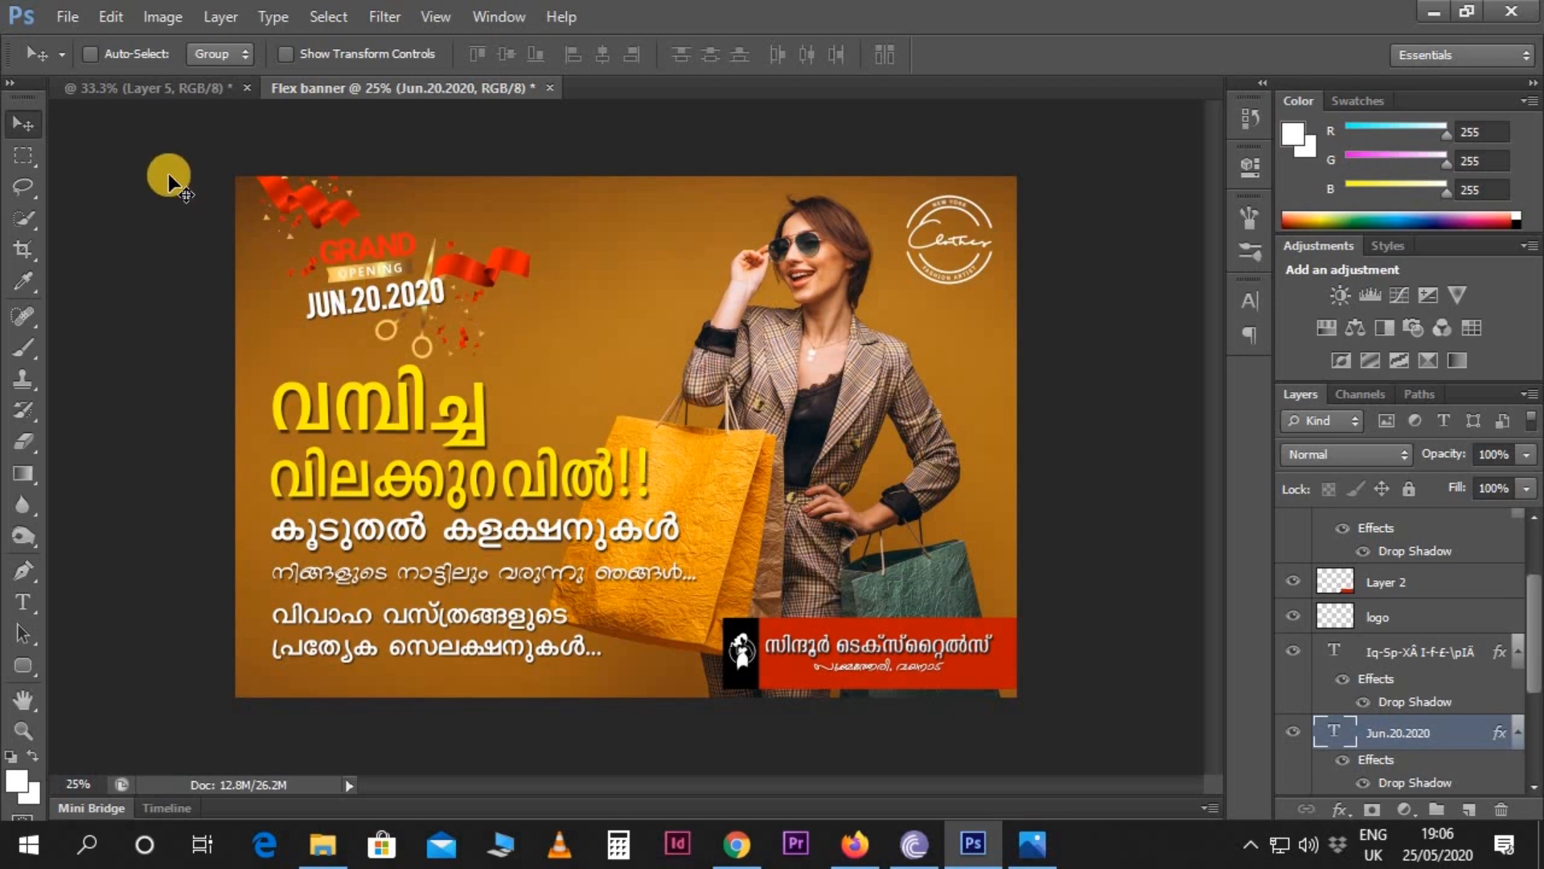
- Save the banner in the flex folder as the JPEG file "Flex banner.jpg" with Maximum quality 12 and Baseline ("Standard") format
left_click(68, 18)
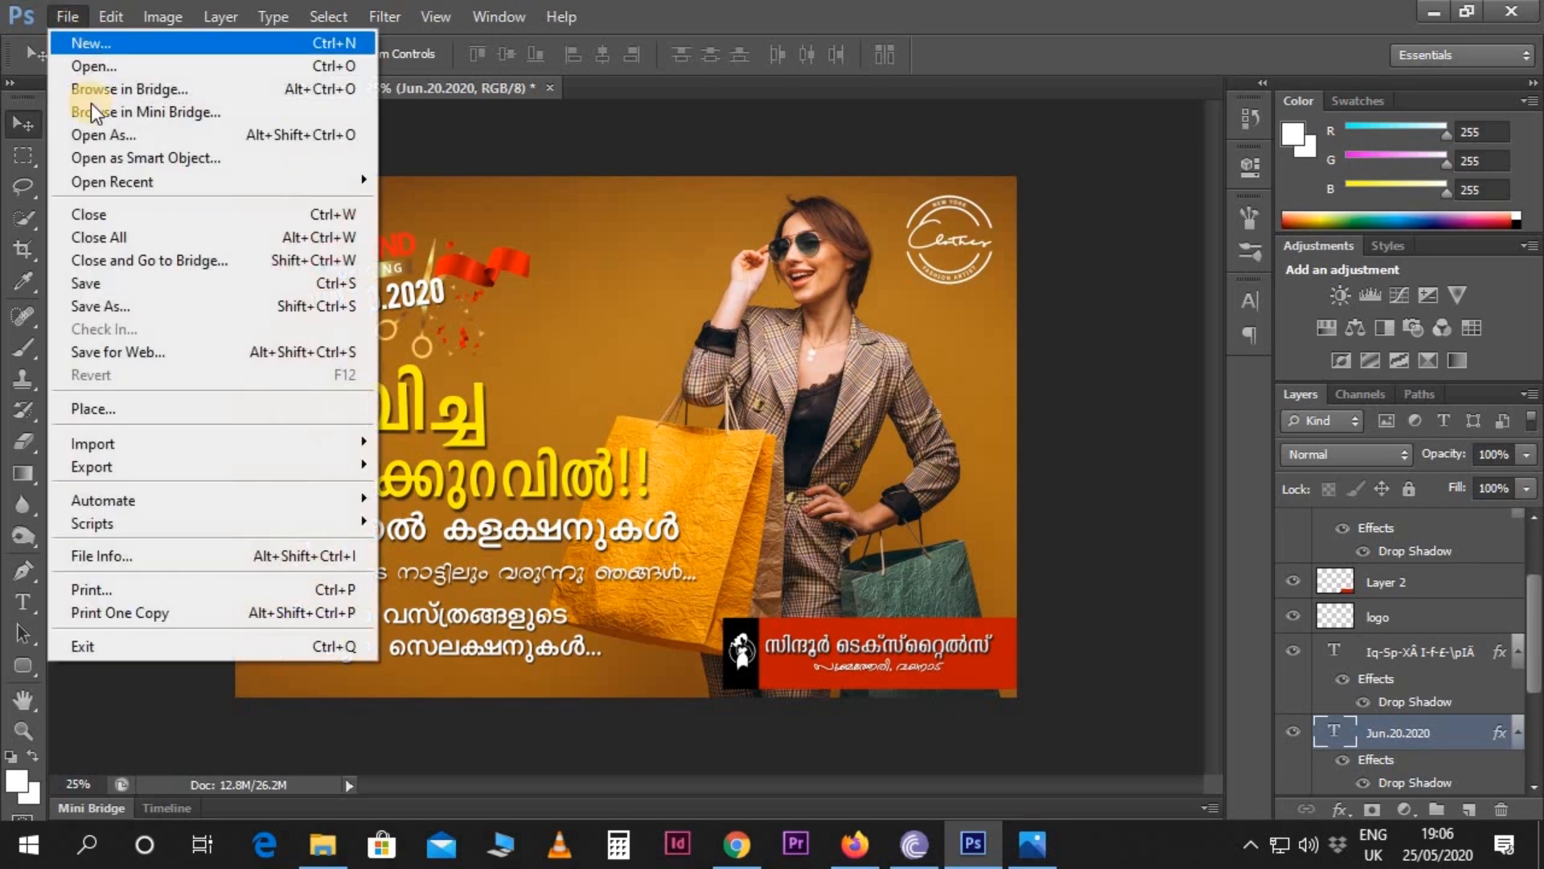
left_click(108, 306)
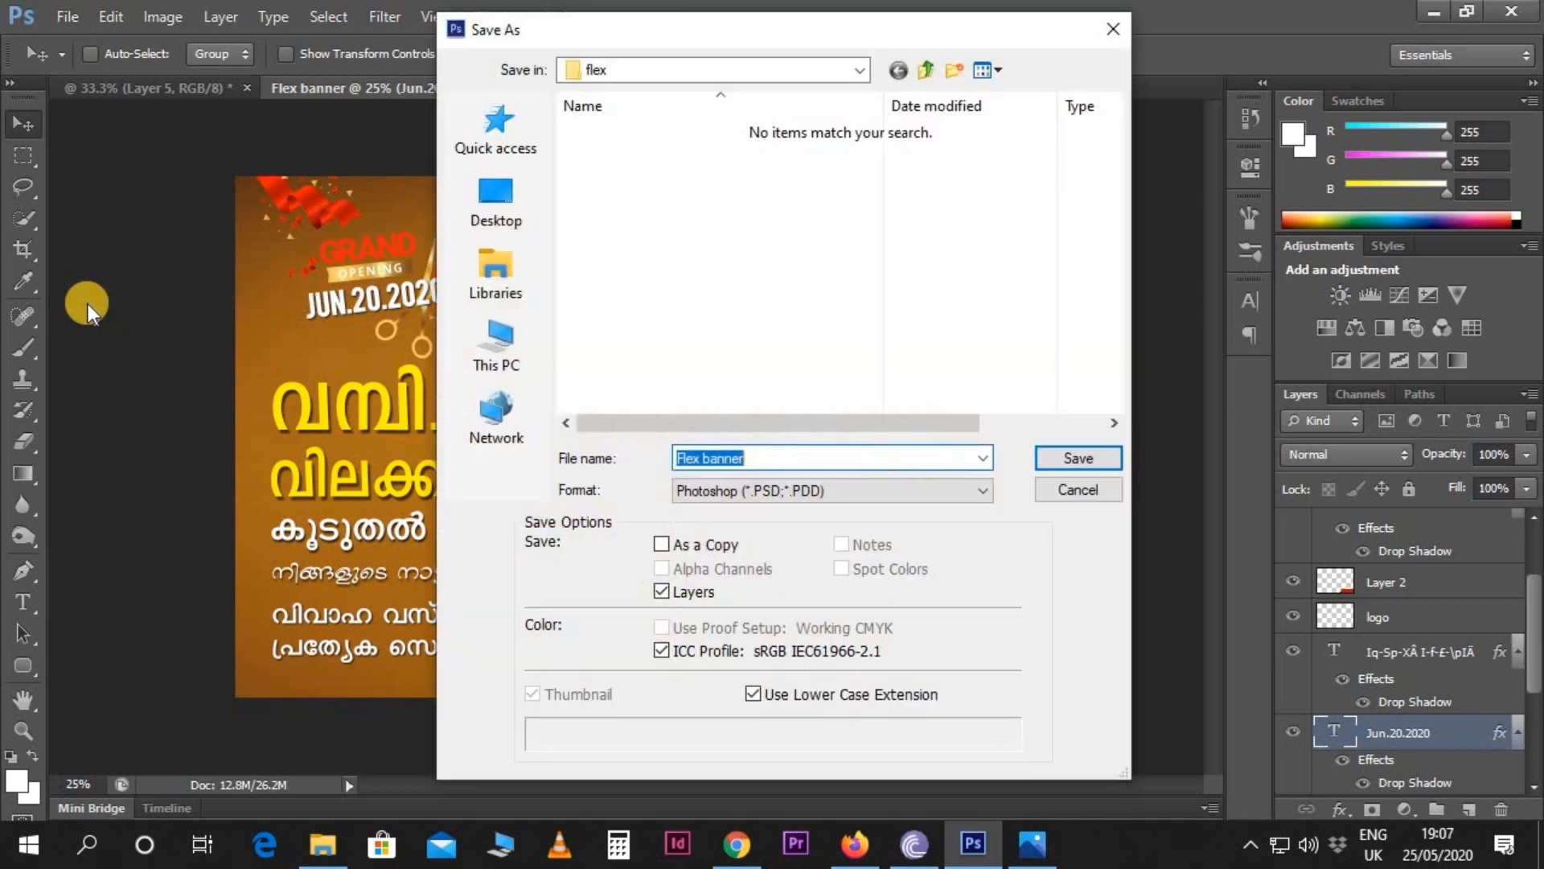
left_click(853, 489)
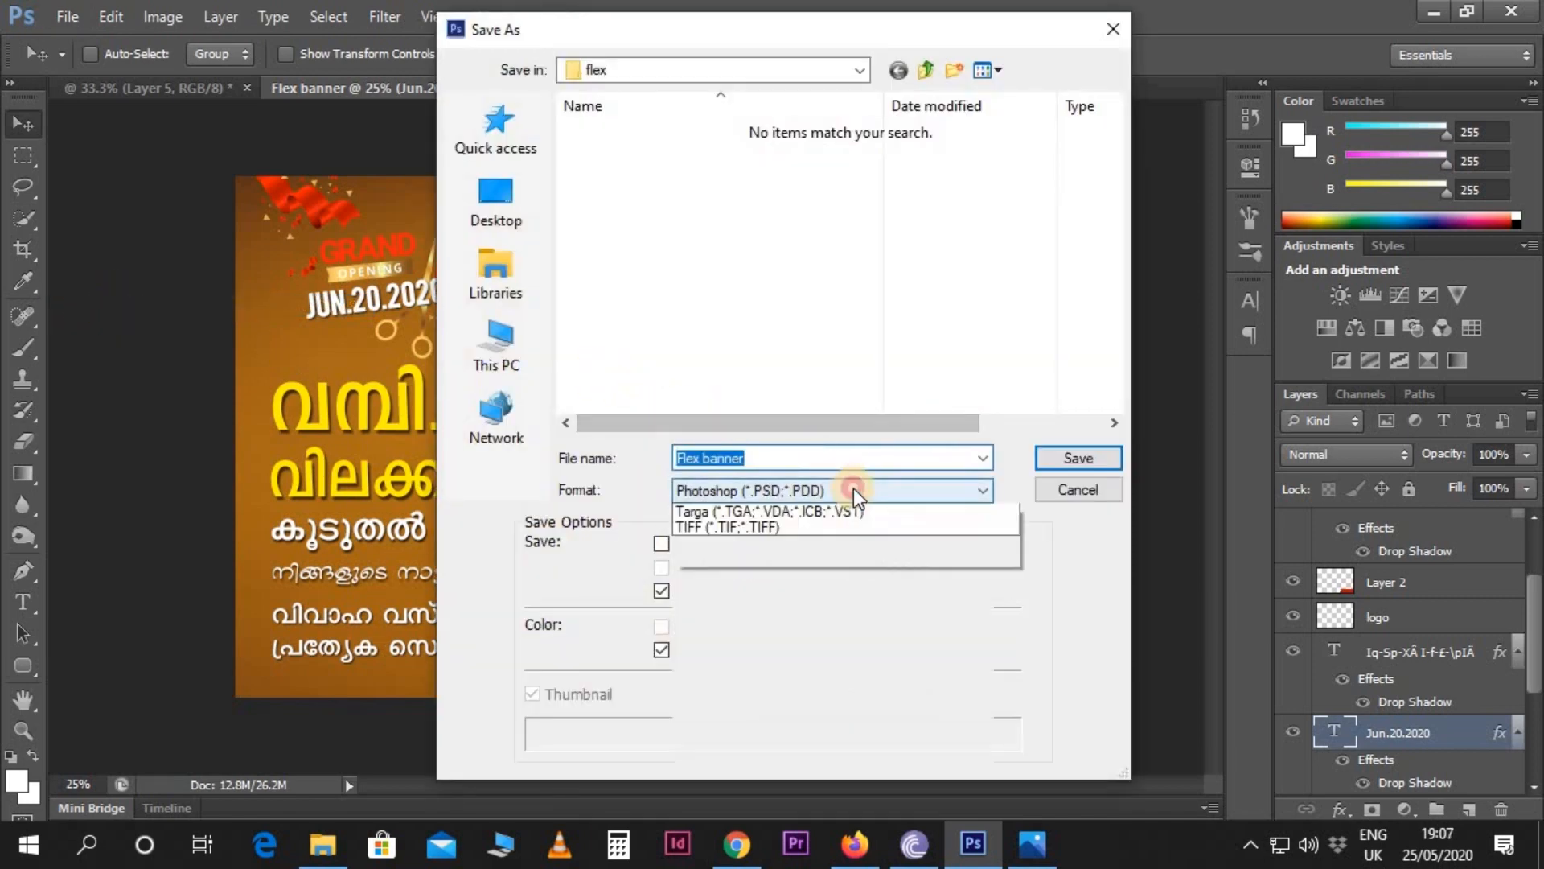
left_click(819, 637)
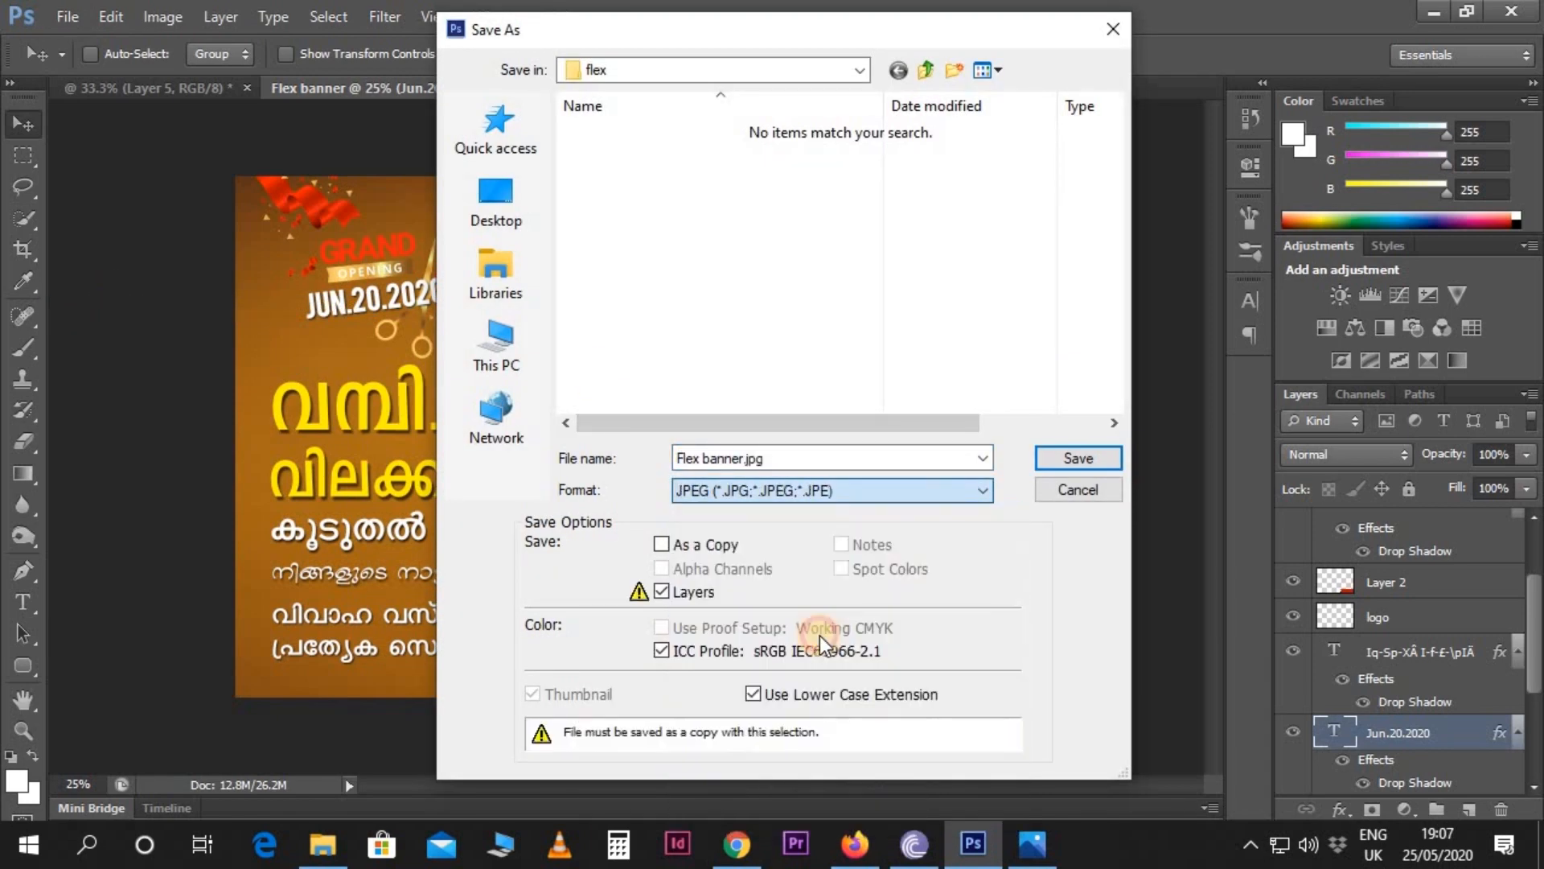
left_click(1053, 463)
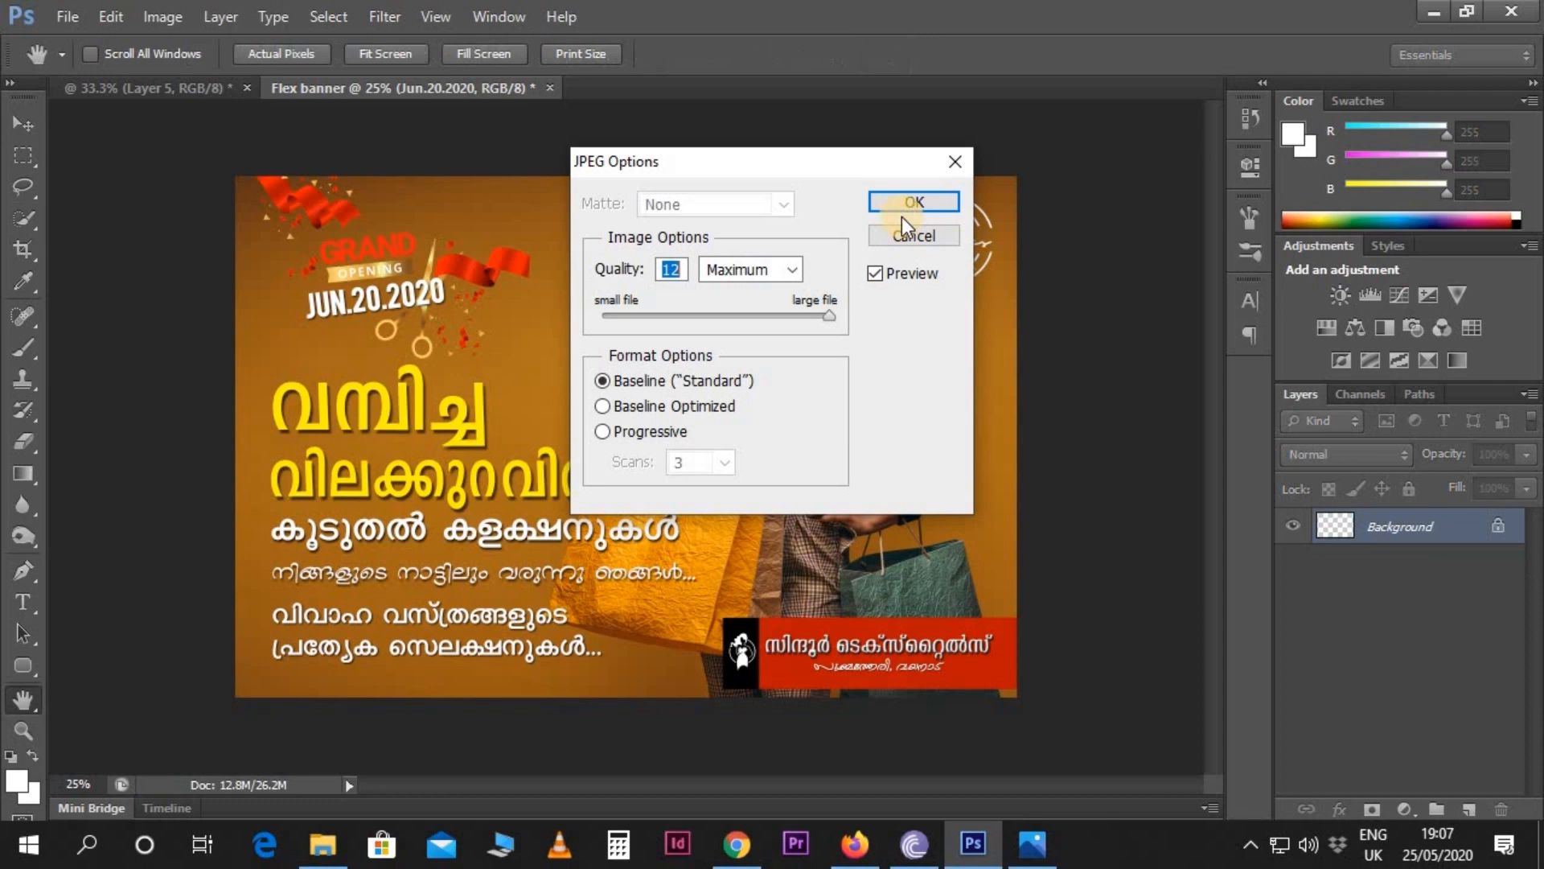
left_click(889, 200)
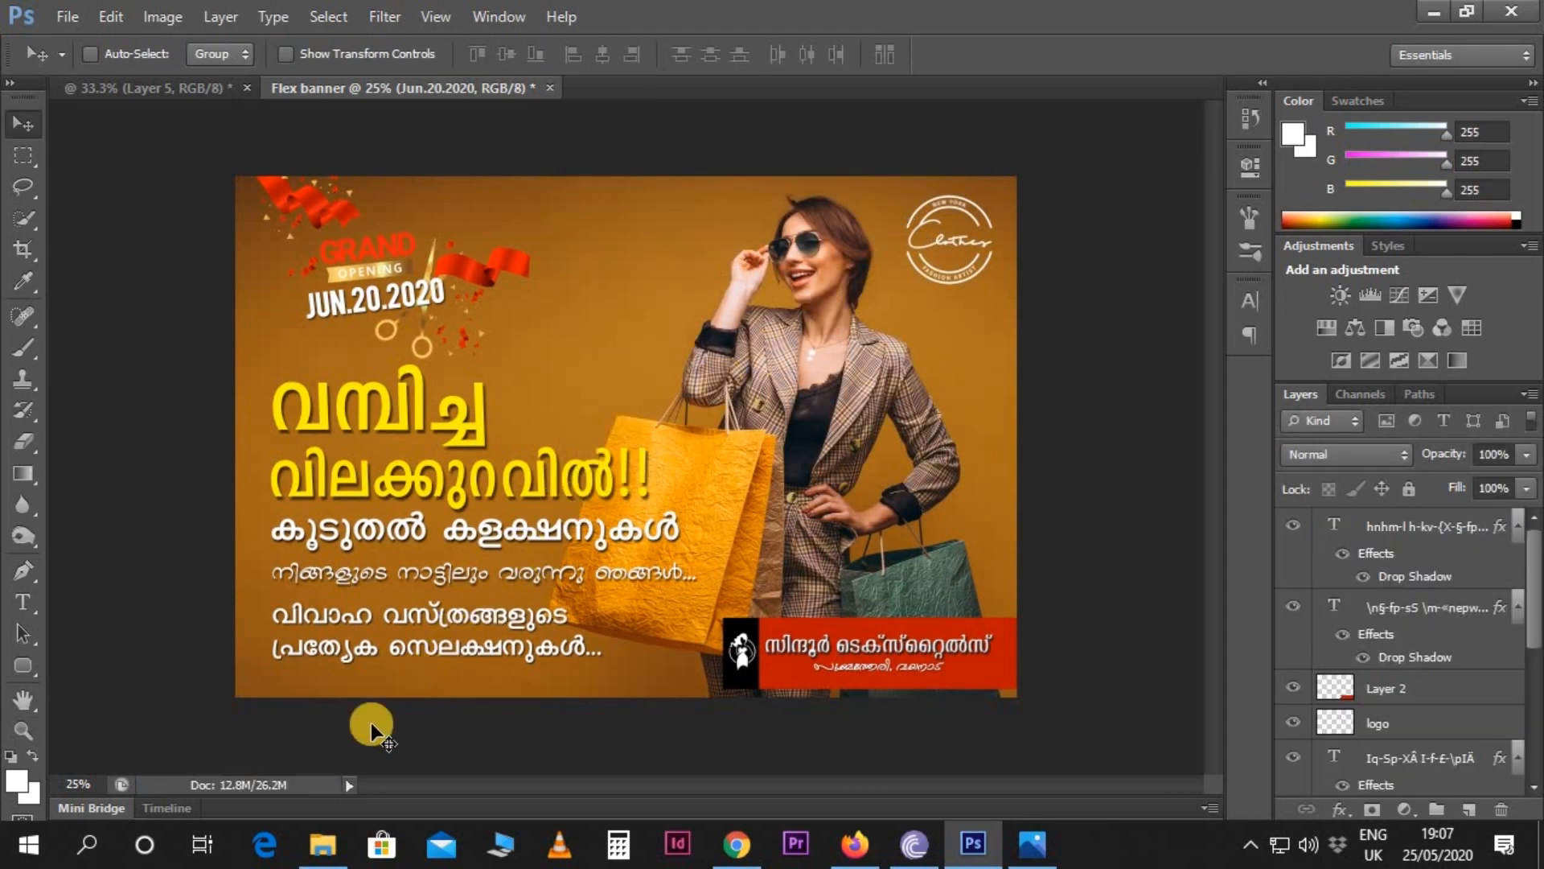
- Switch to File Explorer and open the saved Flex banner image from the flex folder in Photos to inspect it
left_click(322, 844)
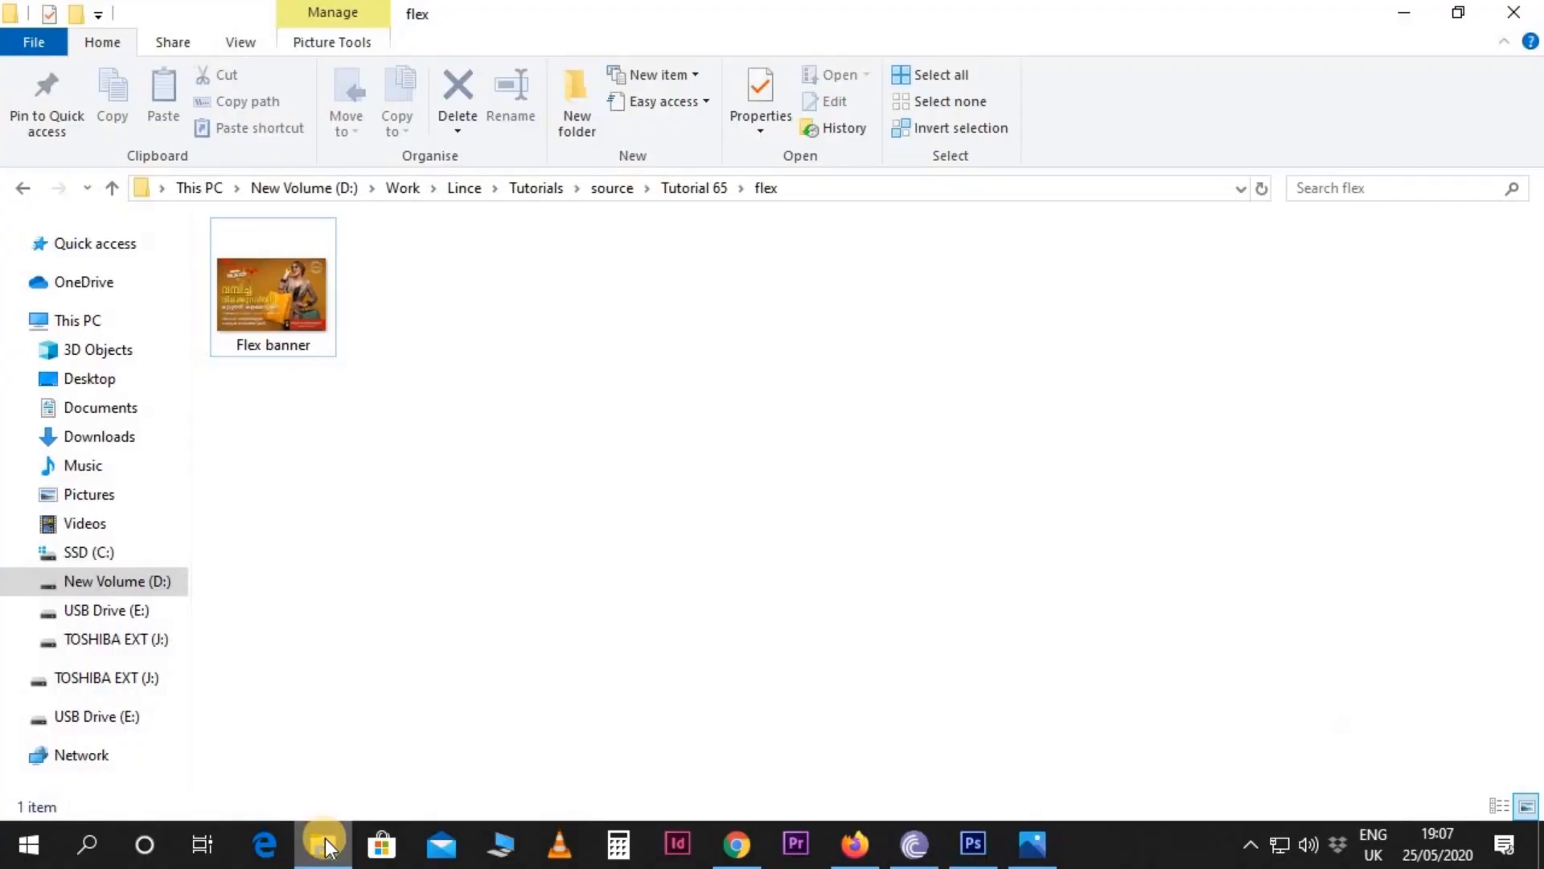
left_click(257, 320)
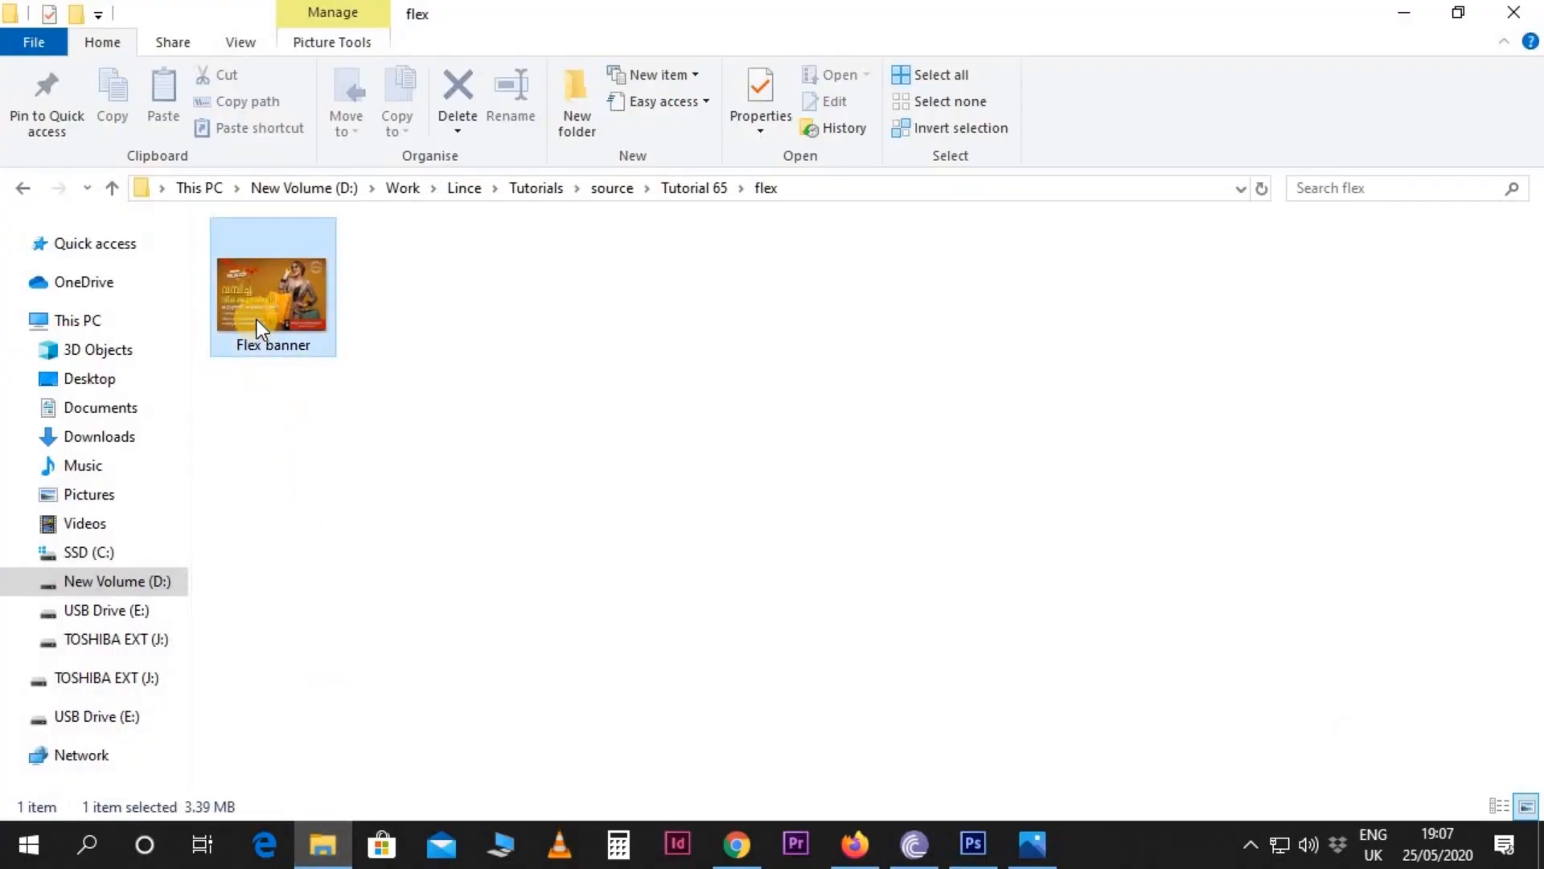
double_click(258, 320)
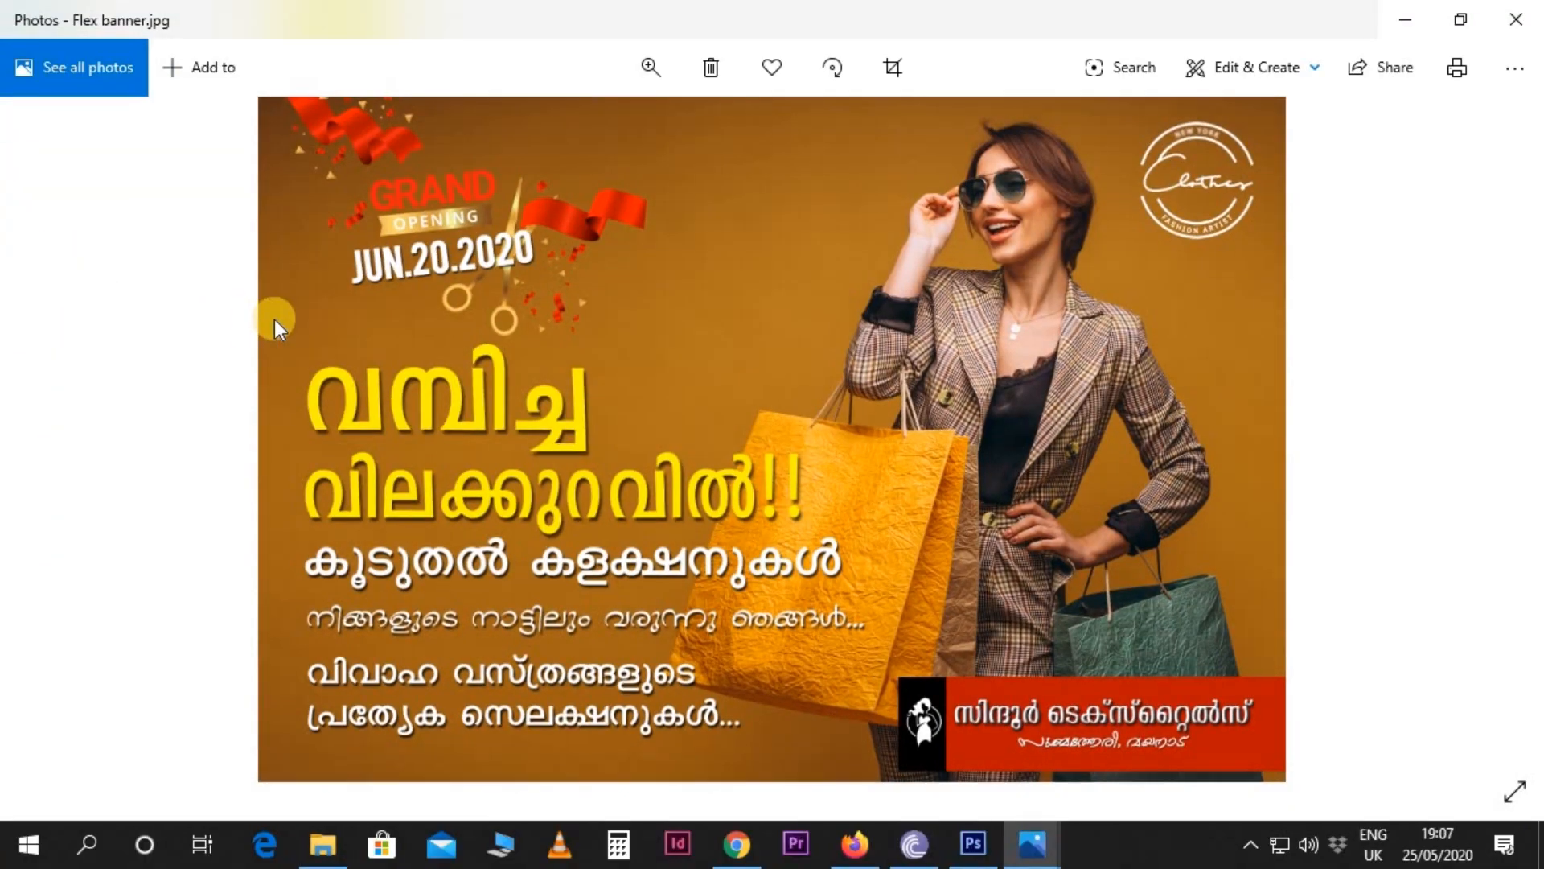
scroll(277, 321, "up", 3)
scroll(277, 321, "down", 3)
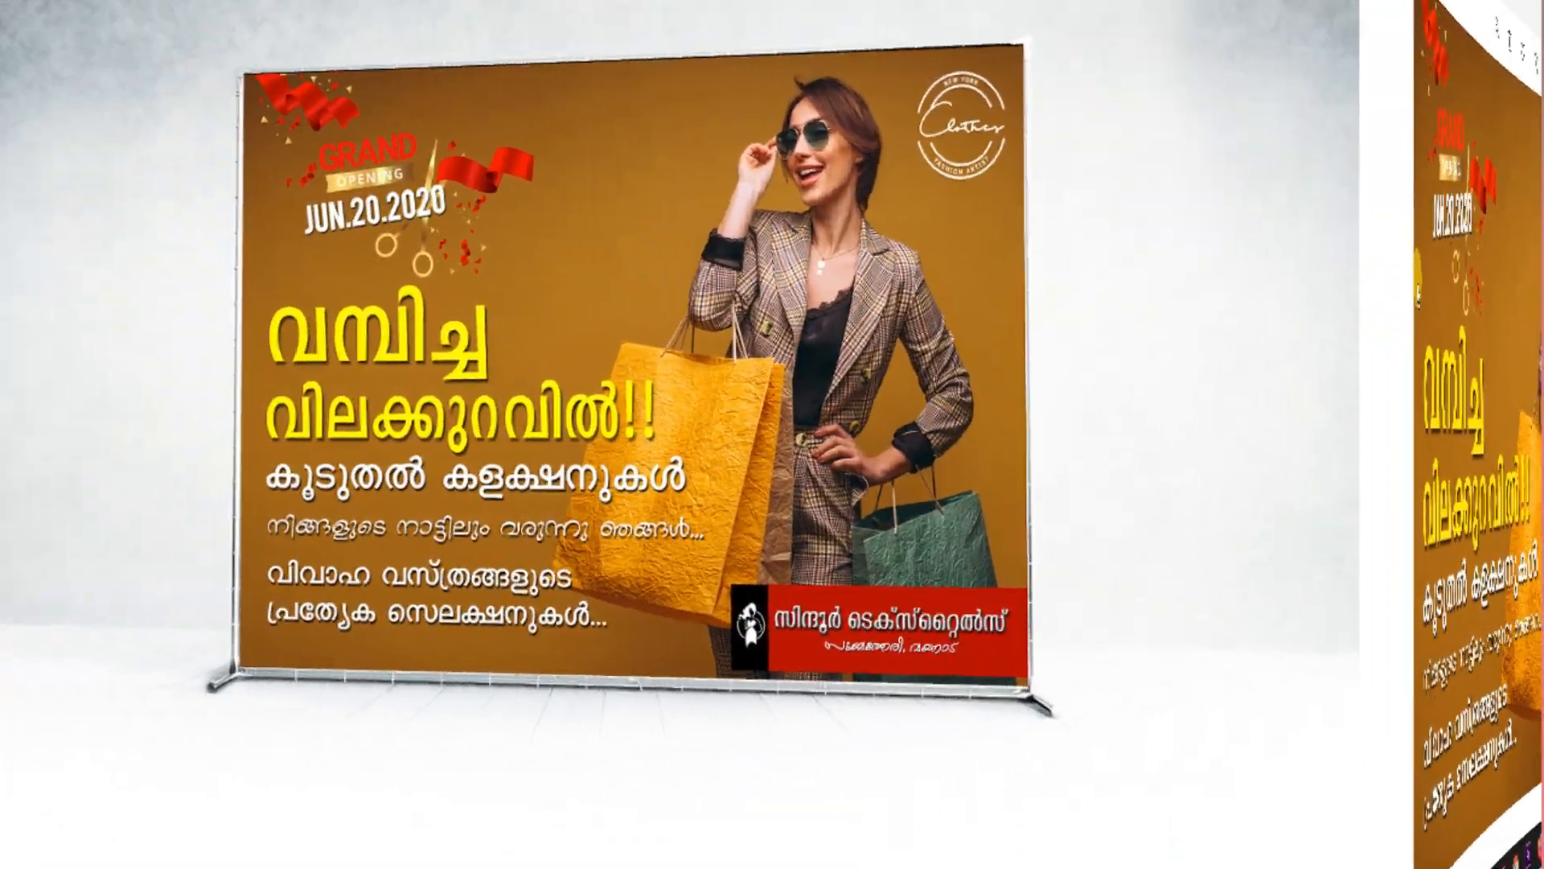